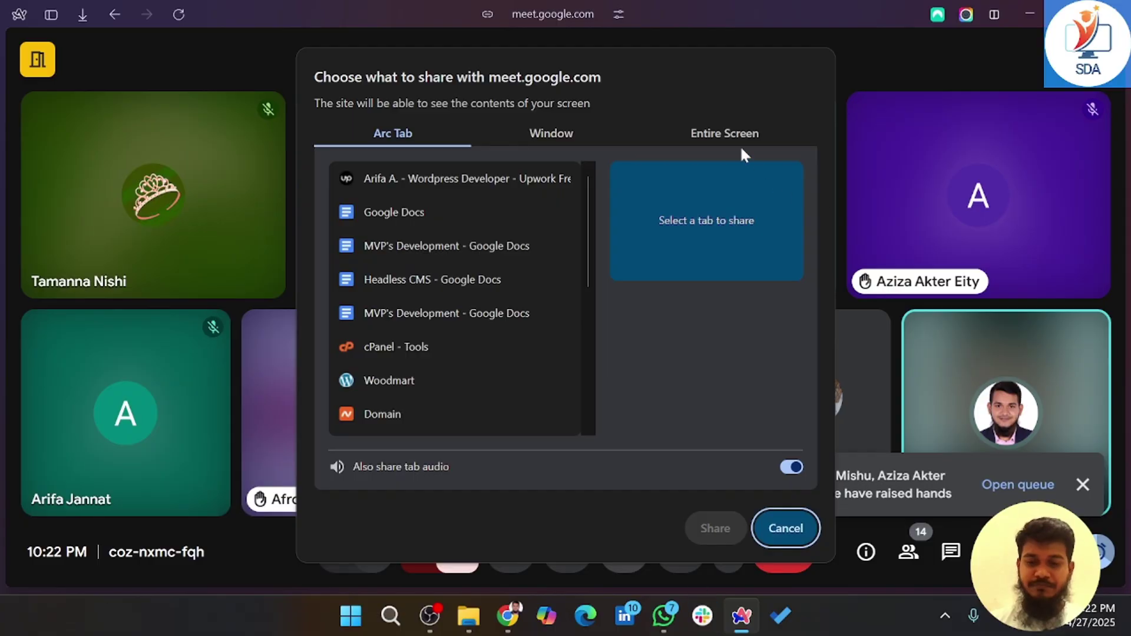
Step: Share the entire screen with the class
left_click(741, 144)
left_click(730, 534)
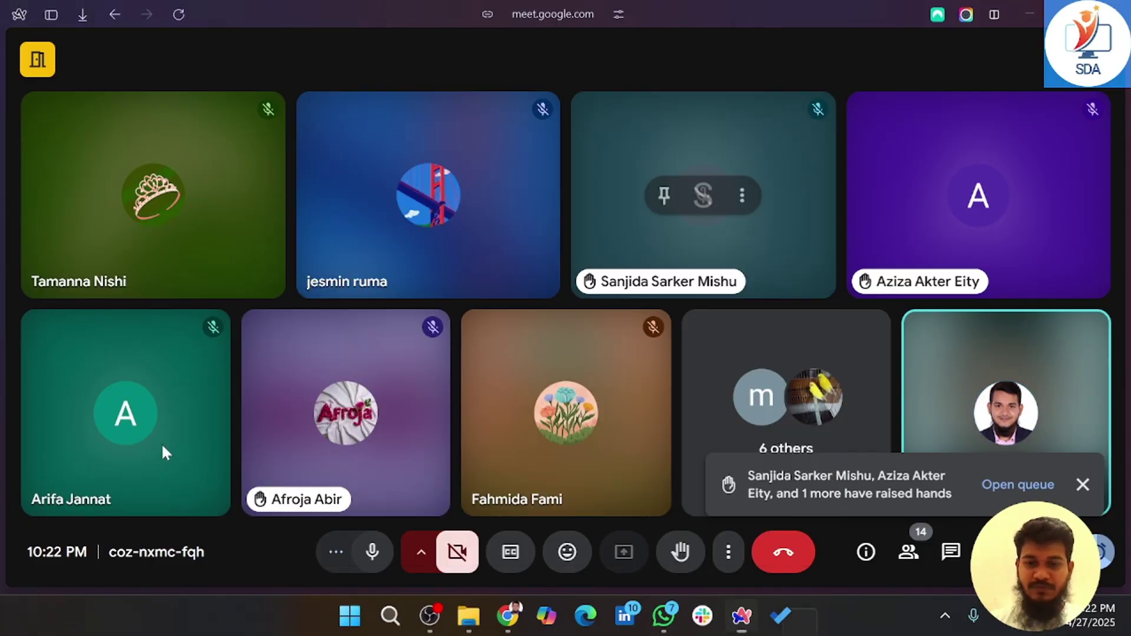
mouse_move(3, 498)
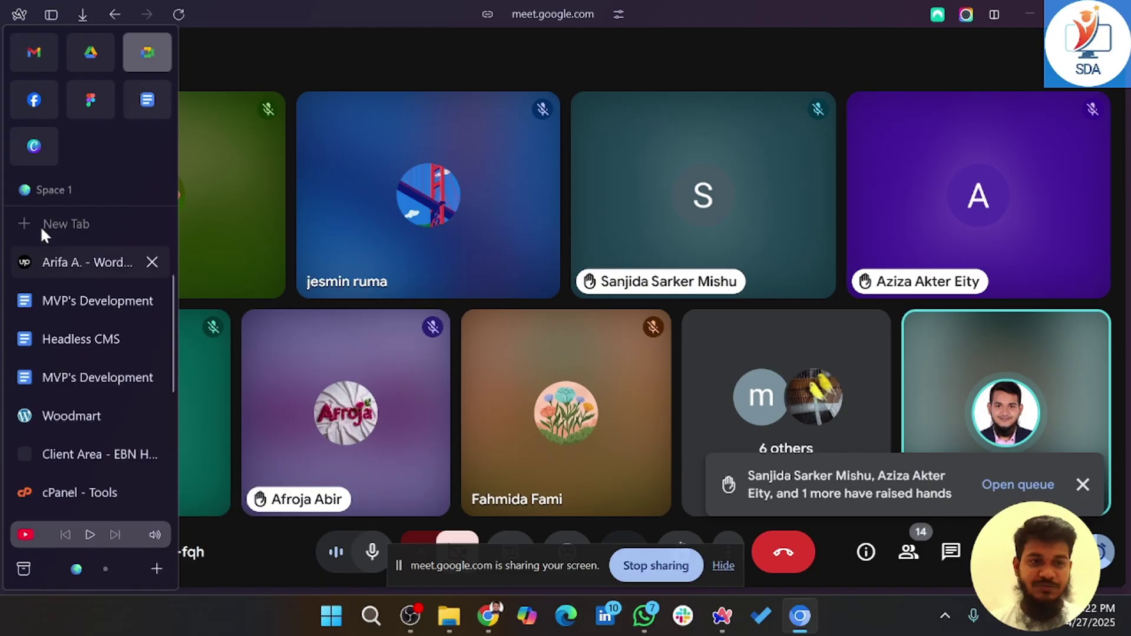
Step: Dismiss the screen-sharing notice and leave the call
left_click(724, 566)
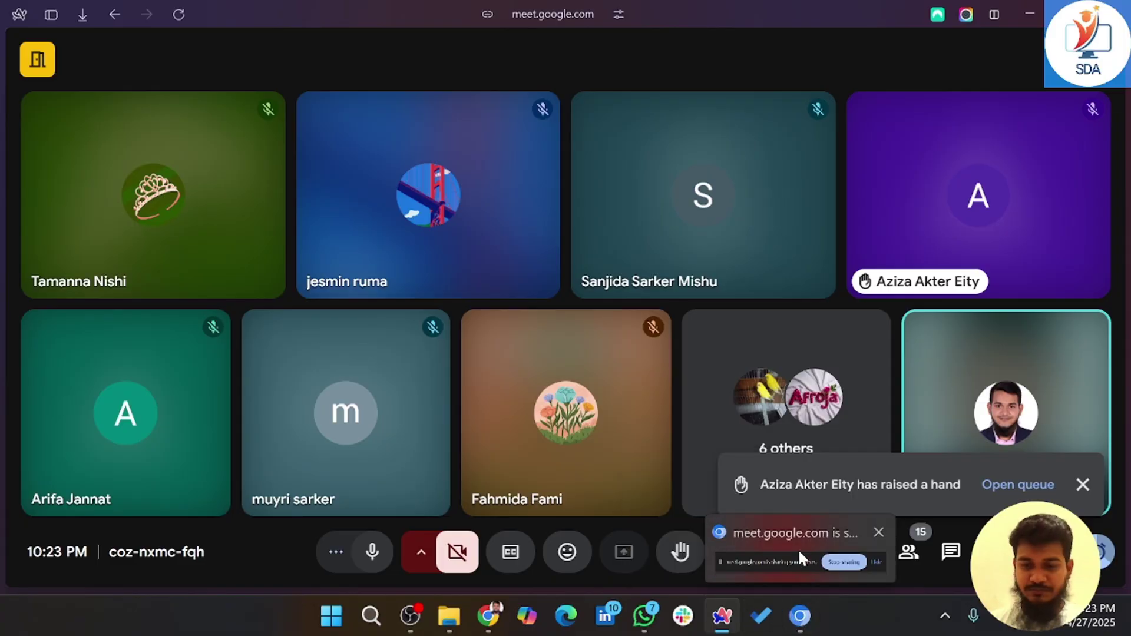
left_click(798, 550)
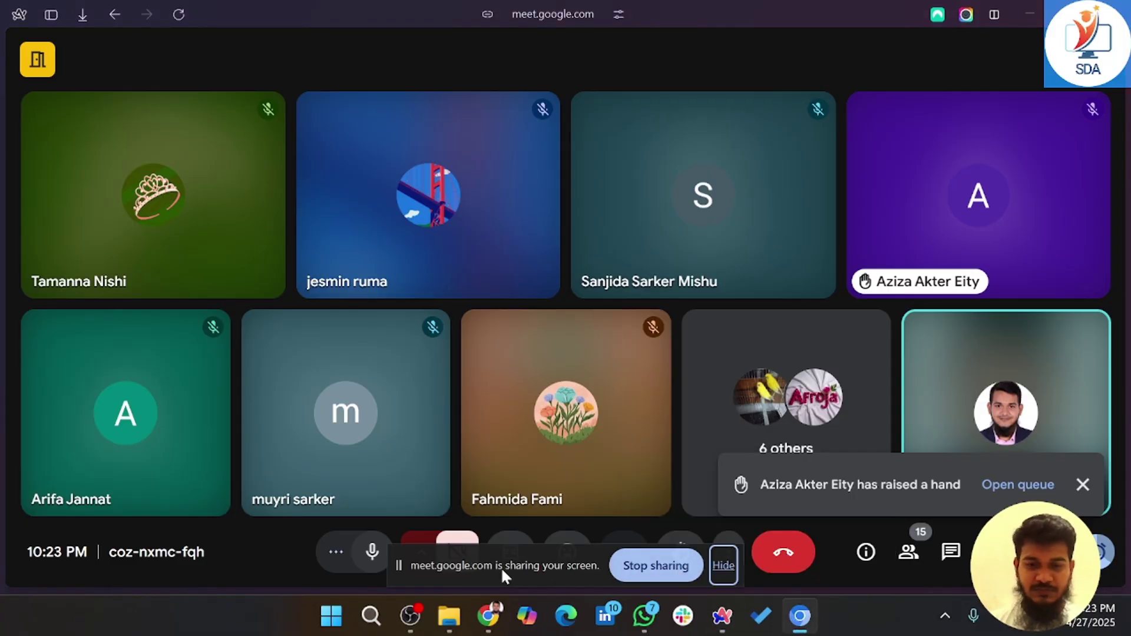
left_click(652, 563)
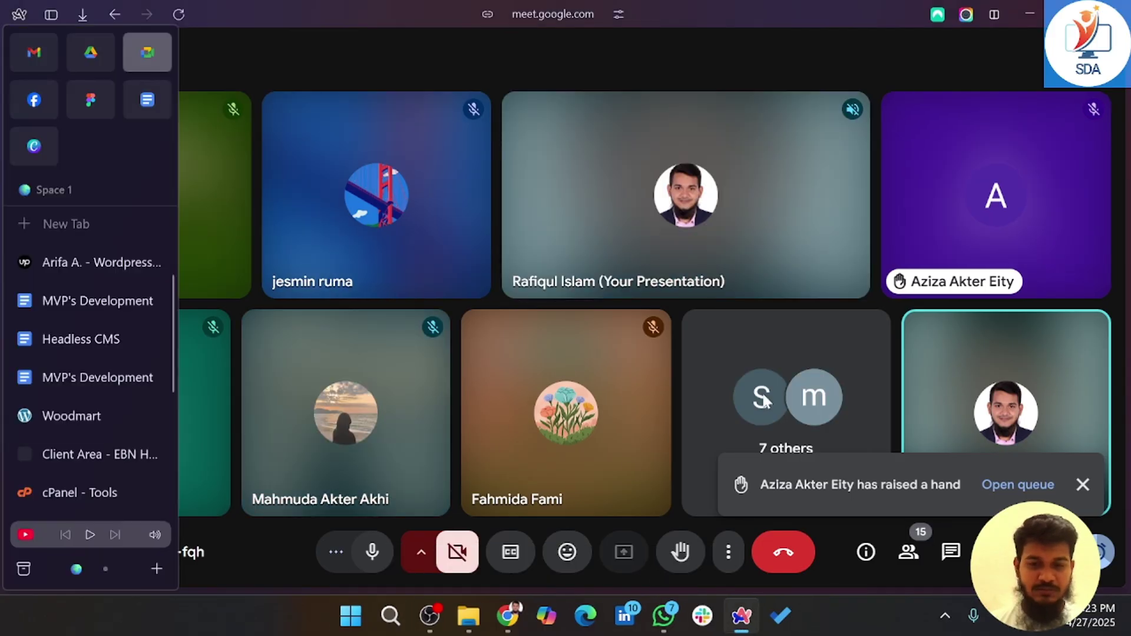
mouse_move(2, 364)
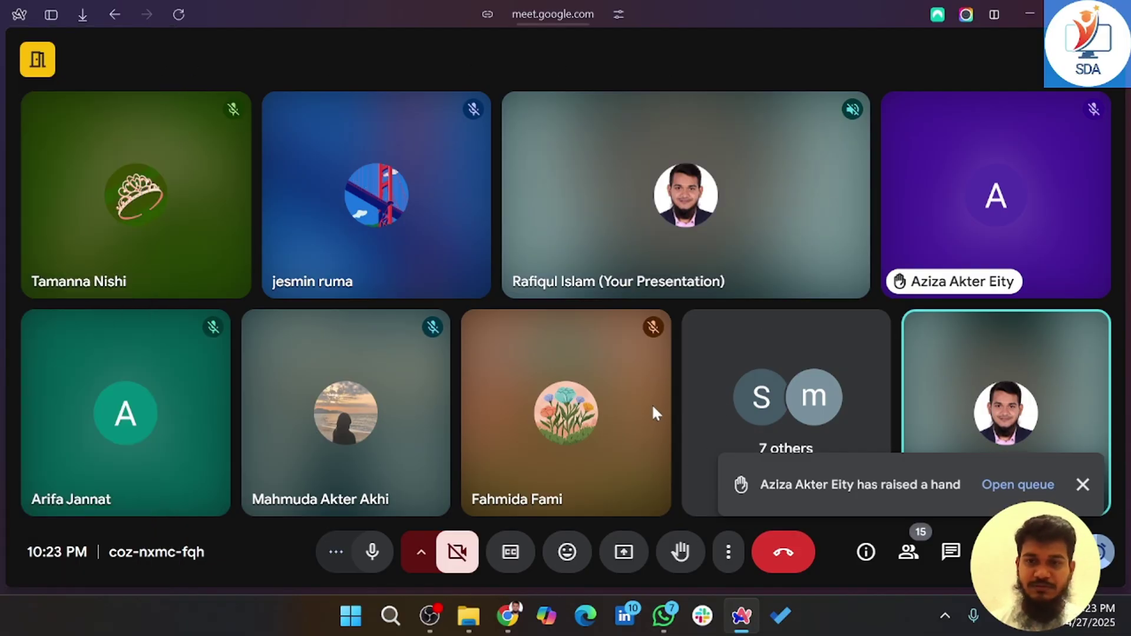
left_click(1083, 484)
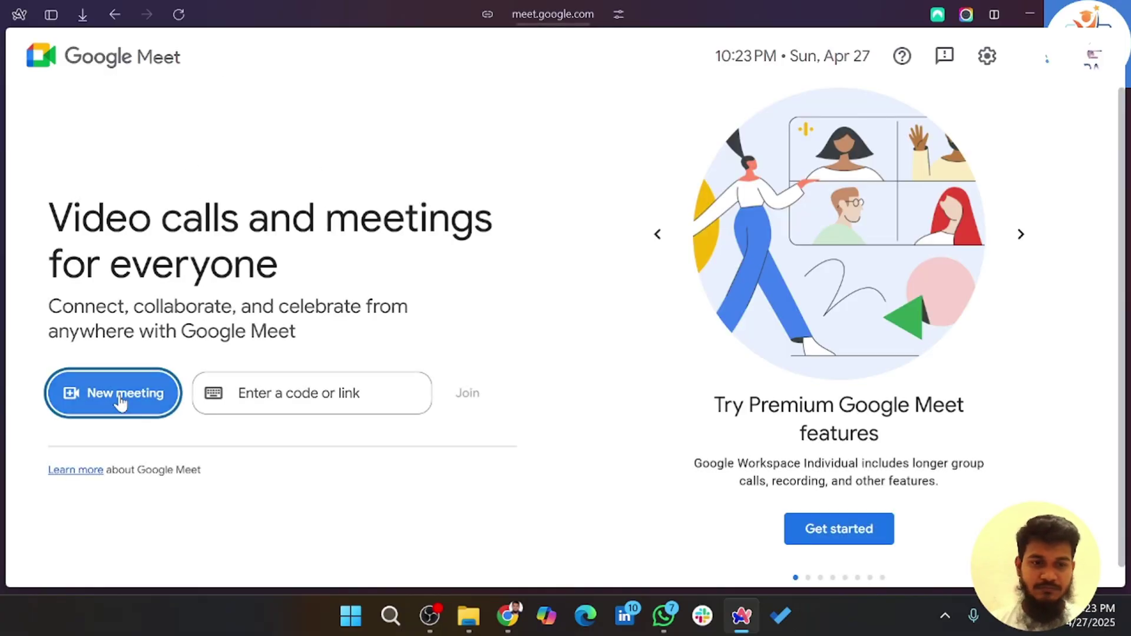
Step: Open the meet.google.com link posted in WhatsApp's KAPA-WEB-Conversation group
left_click(663, 616)
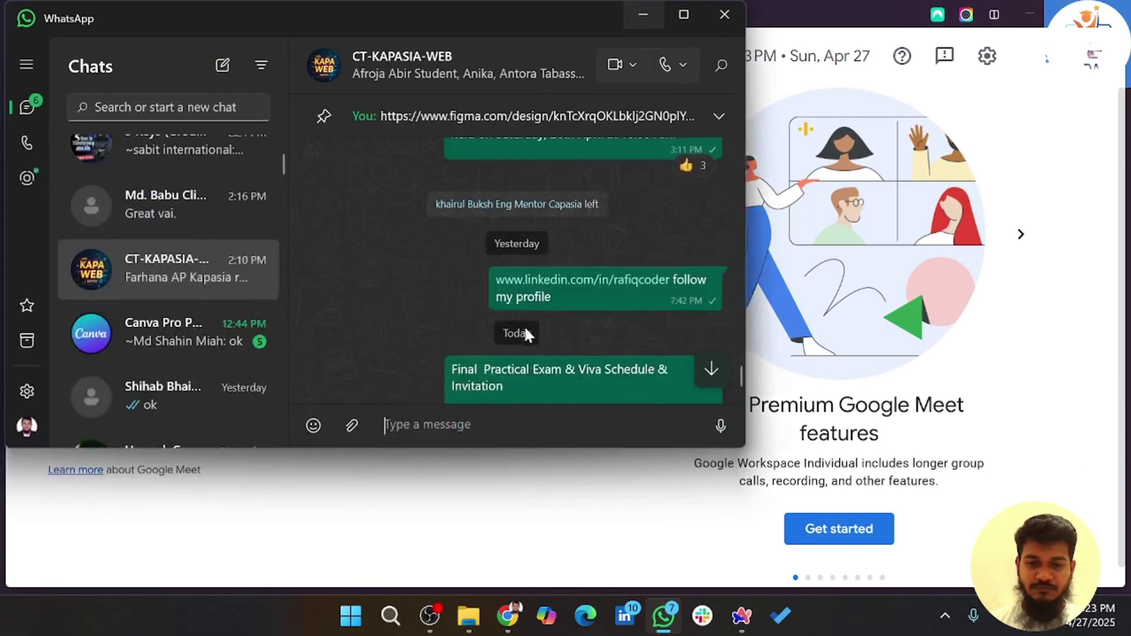
scroll(165, 314, "up", 10)
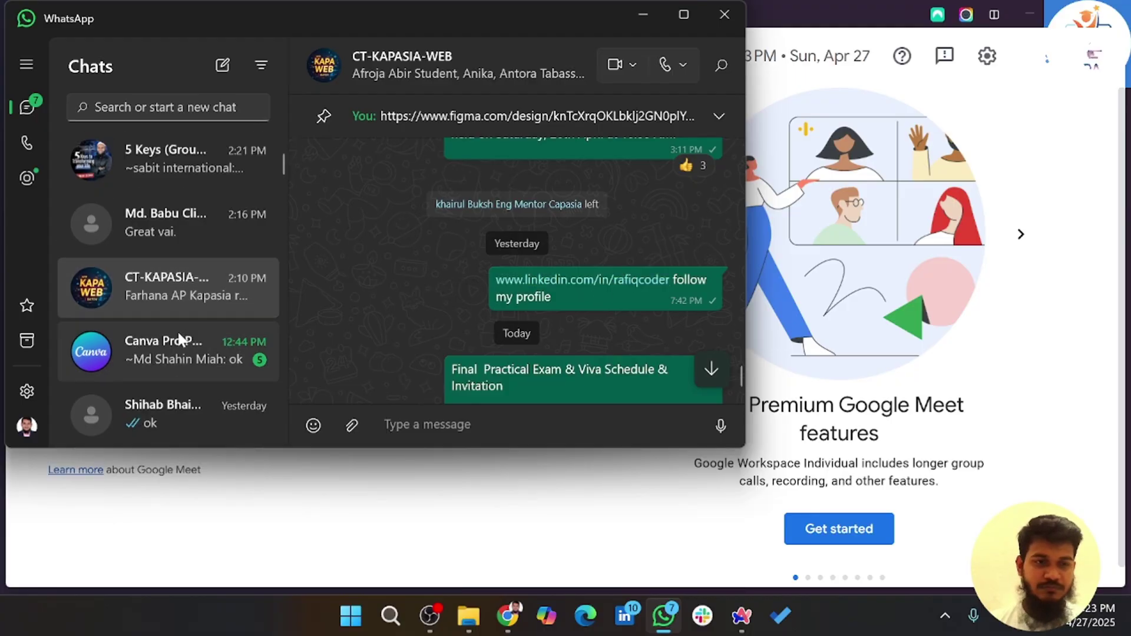
scroll(186, 343, "up", 5)
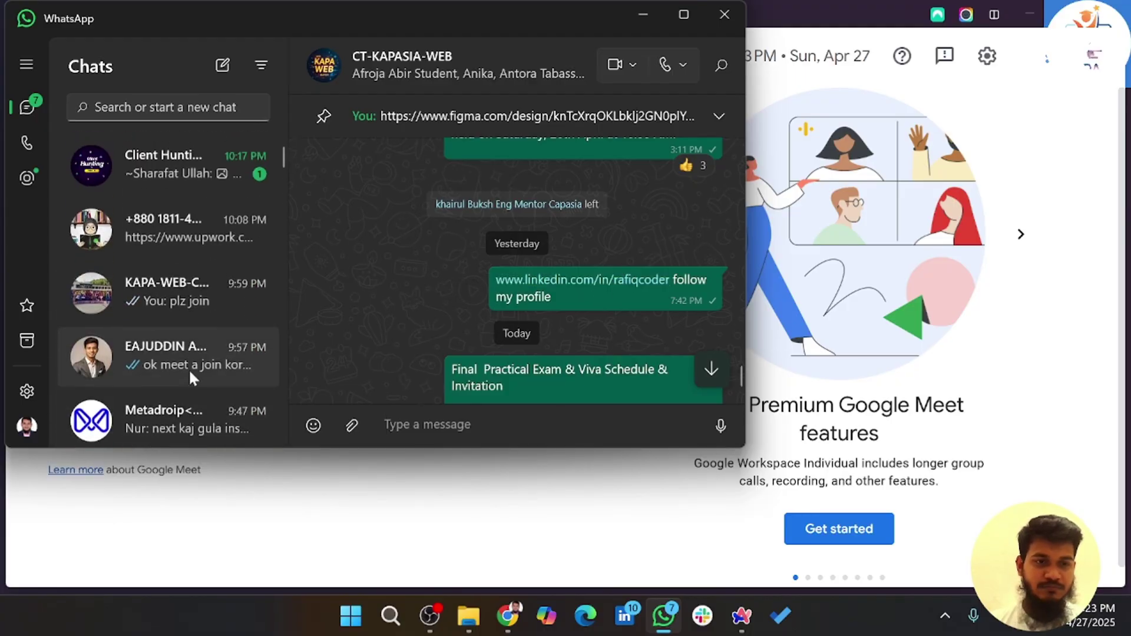
left_click(168, 222)
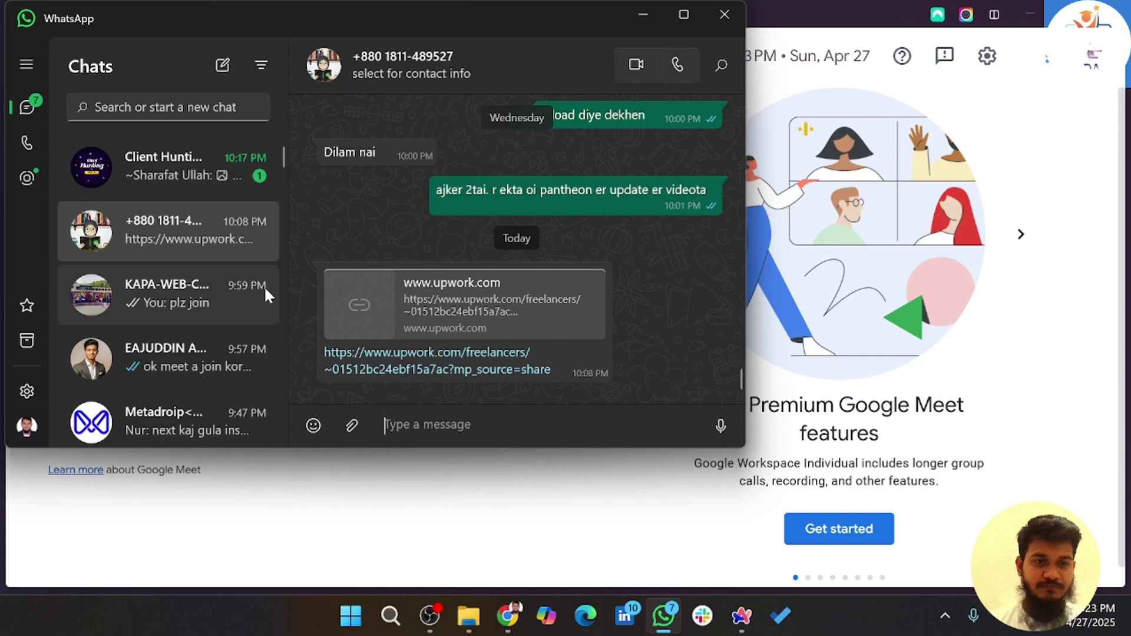
left_click(181, 300)
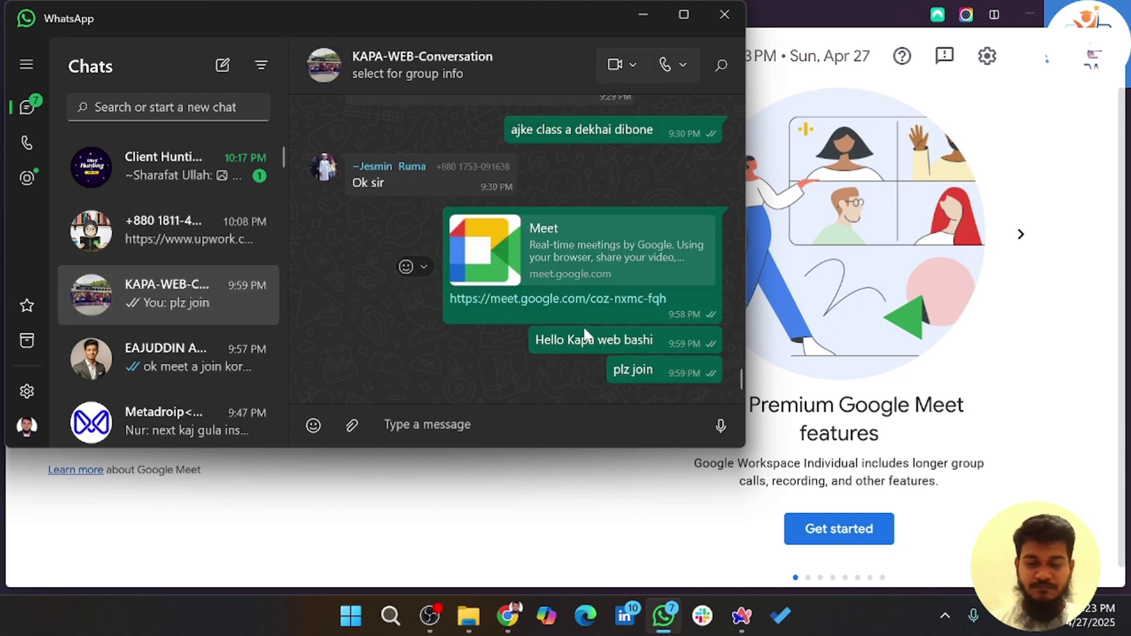
left_click(566, 299)
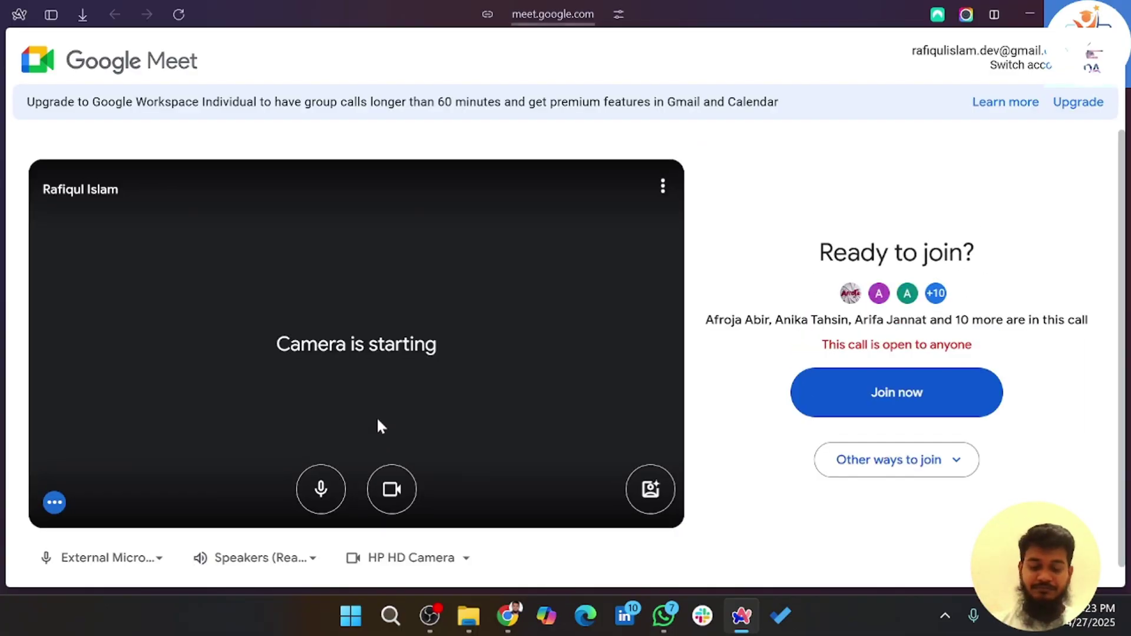
Step: Join the class call with the camera off, unmute the mic, and start presenting
left_click(391, 486)
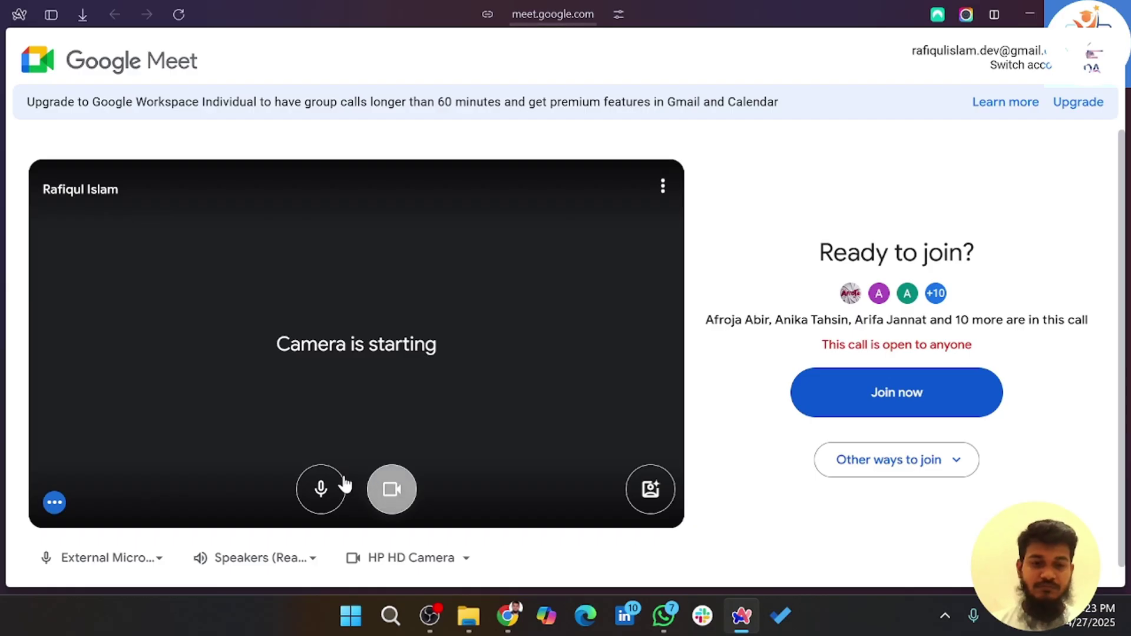
left_click(320, 488)
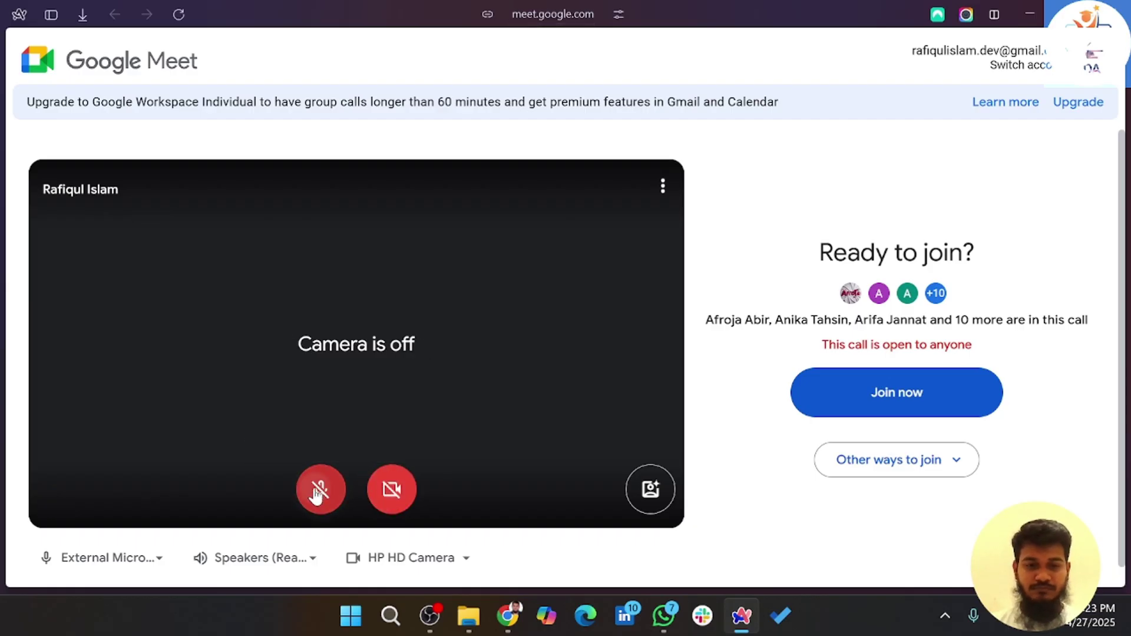
left_click(320, 488)
left_click(903, 411)
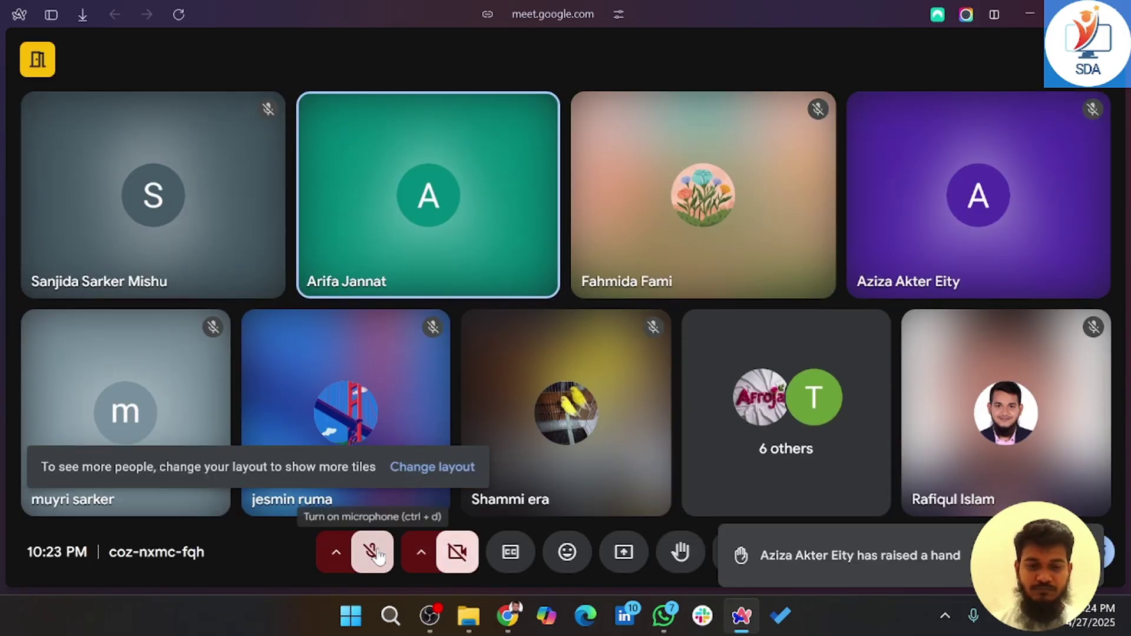
left_click(373, 553)
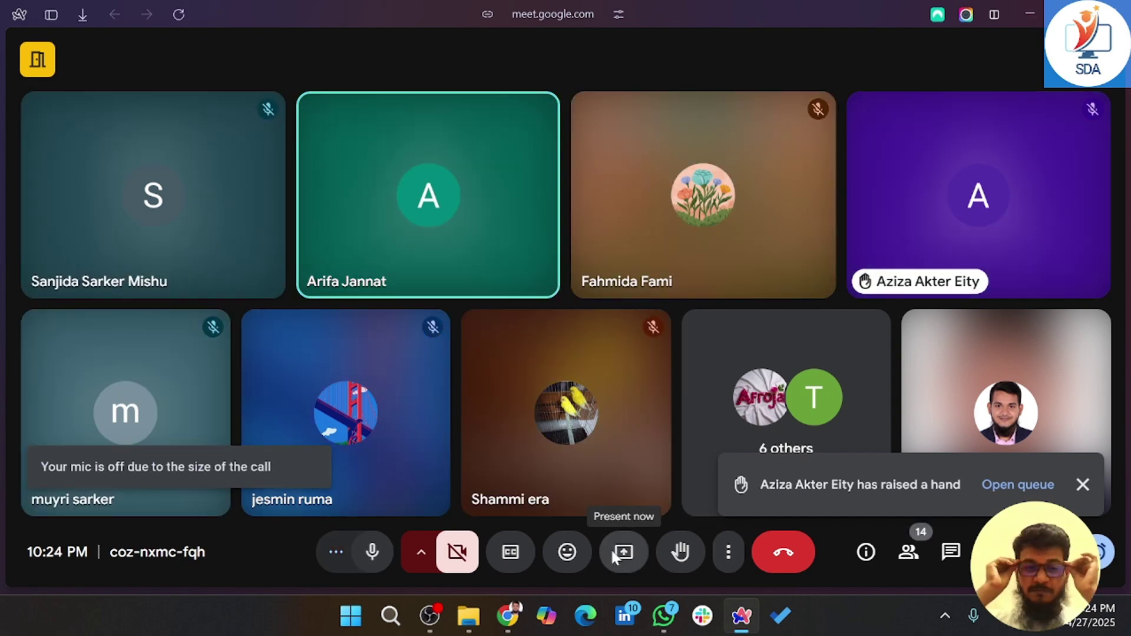
left_click(613, 557)
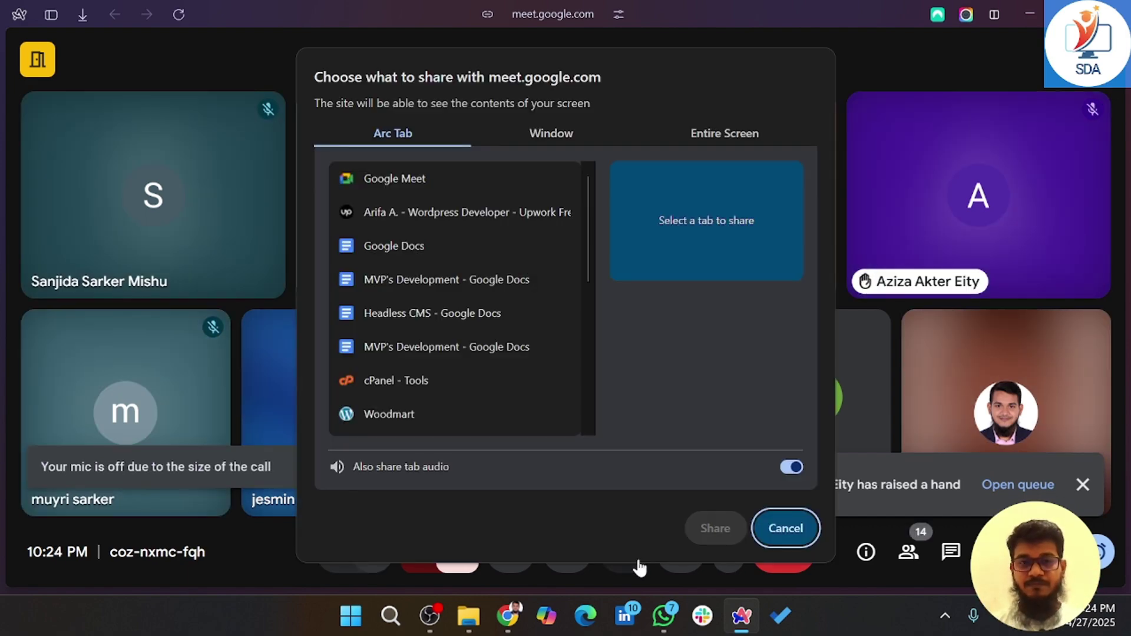
Step: Share the entire screen and start a new tab in Arc
left_click(713, 132)
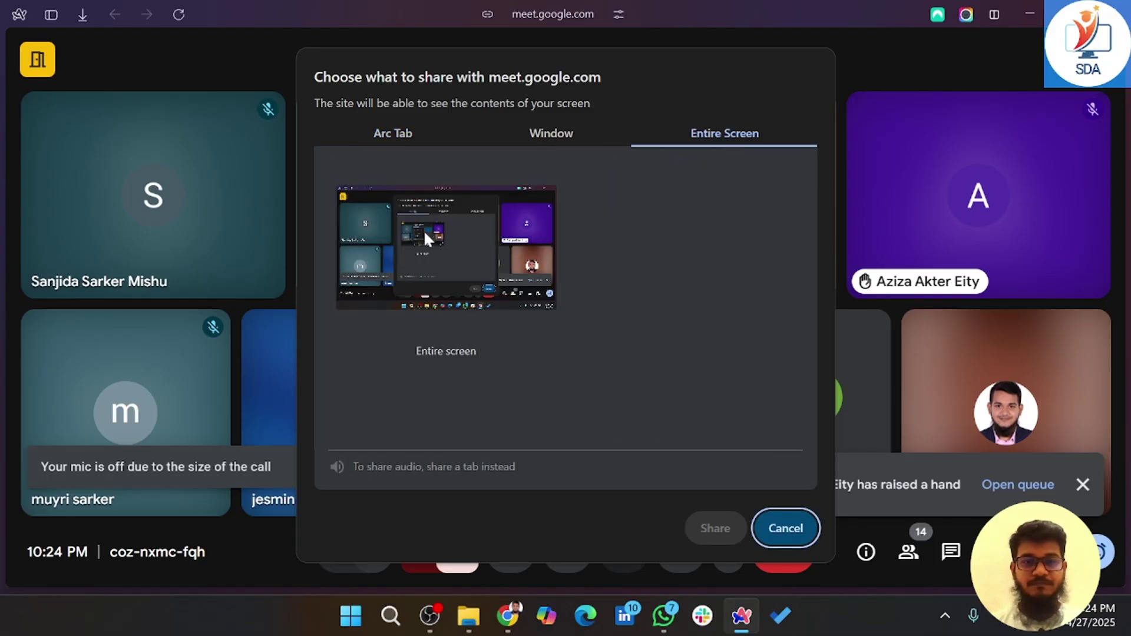
left_click(715, 528)
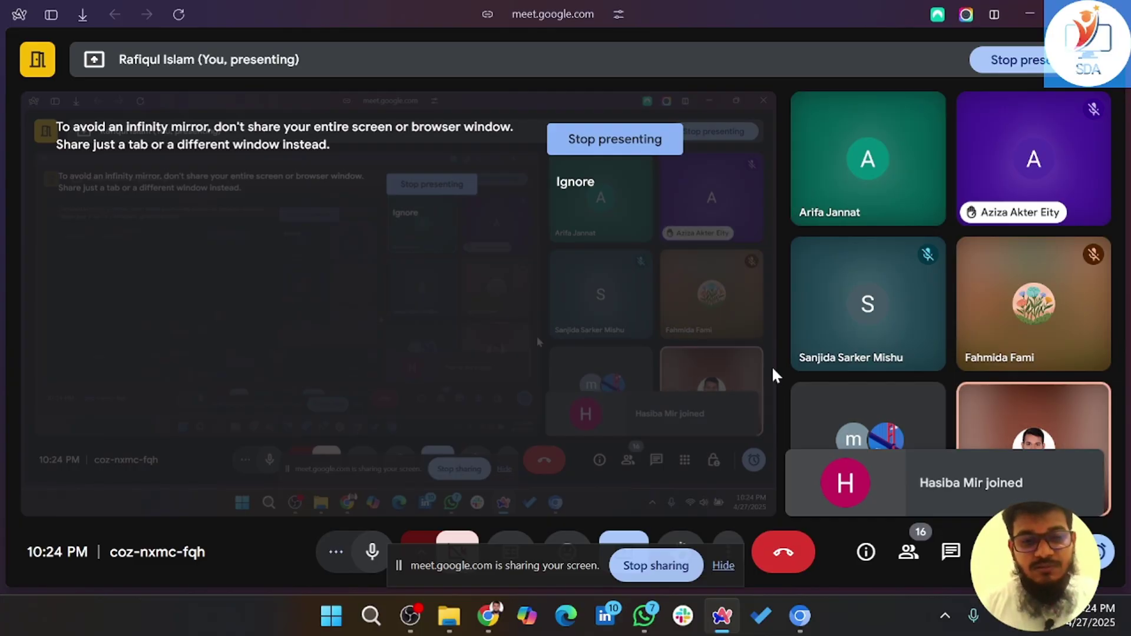
mouse_move(3, 321)
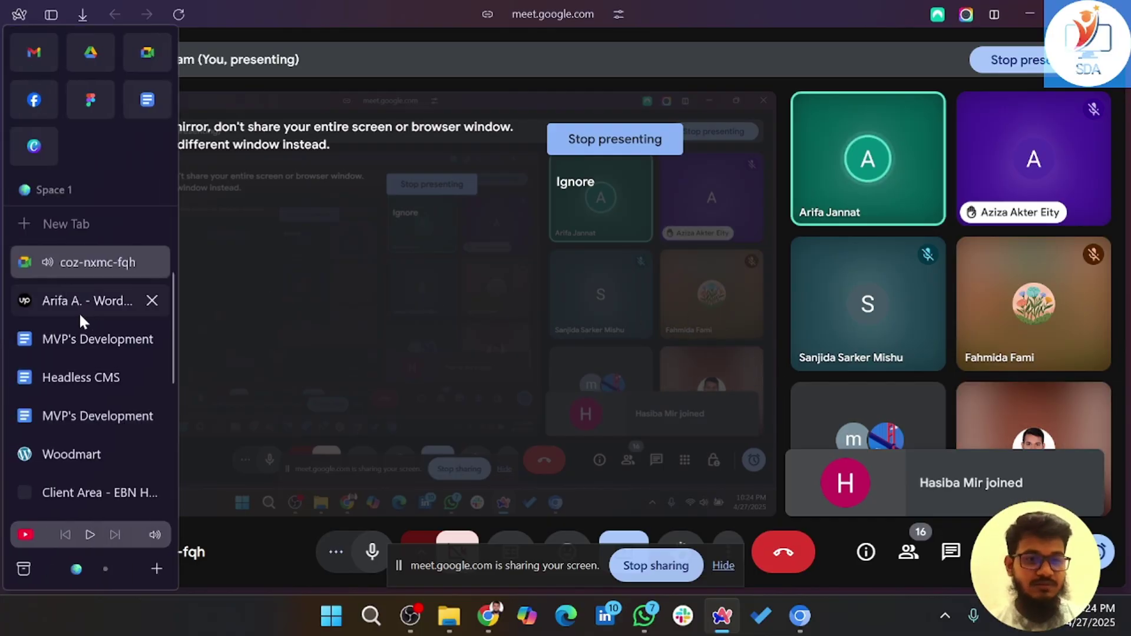
left_click(80, 224)
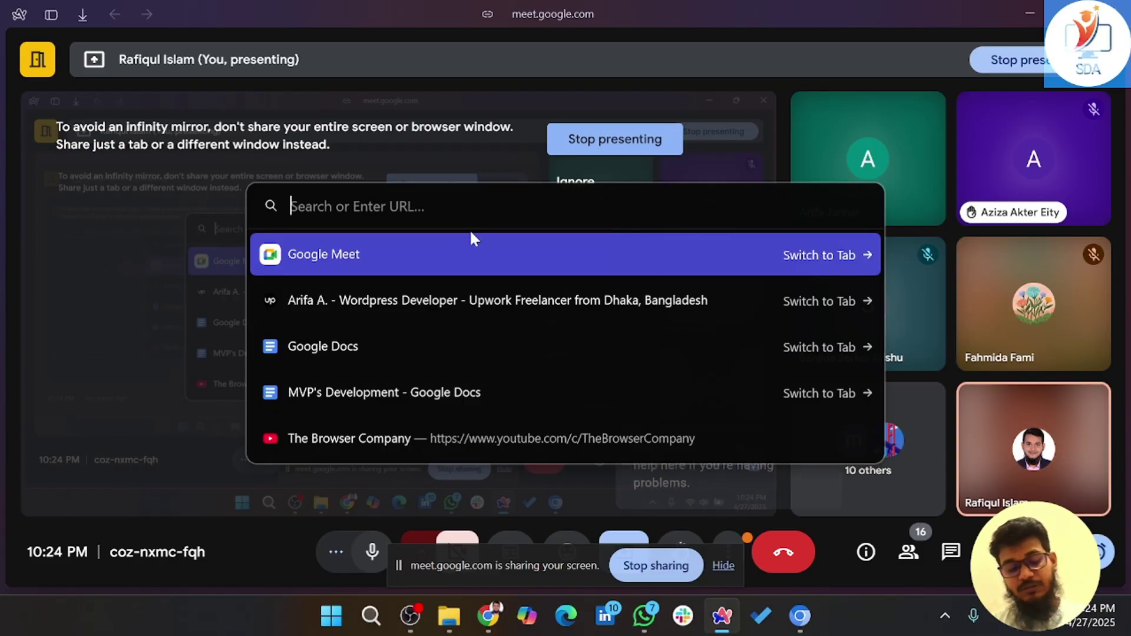
Step: Type and clear a 'pantheon' search, then hide the screen-sharing notice
type("panth")
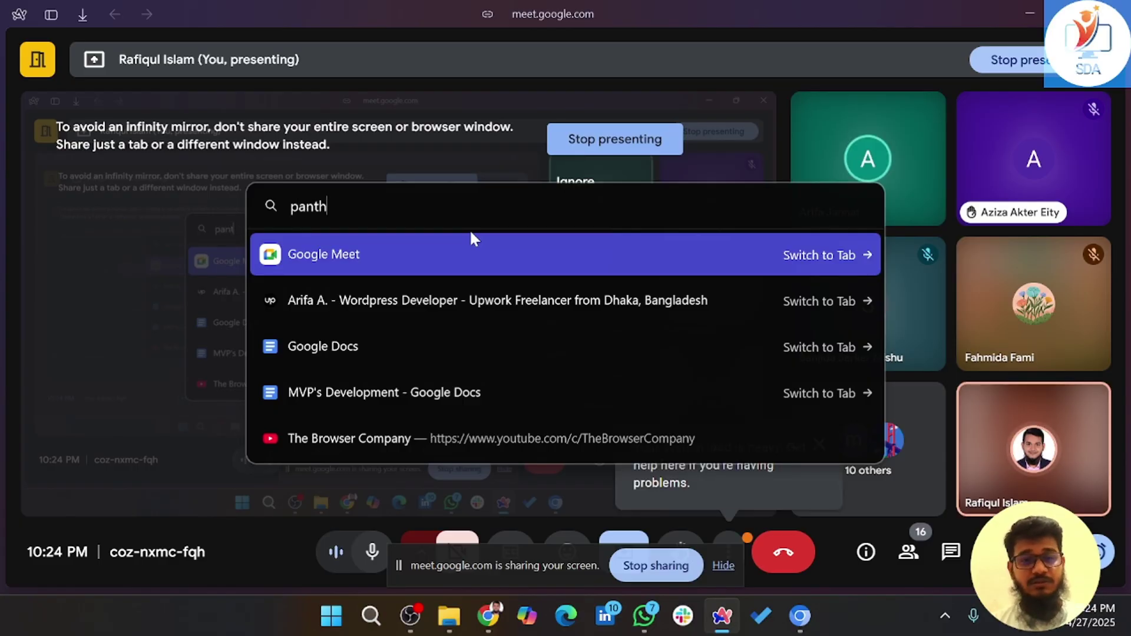
type("on")
key("BackSpace")
key("BackSpace")
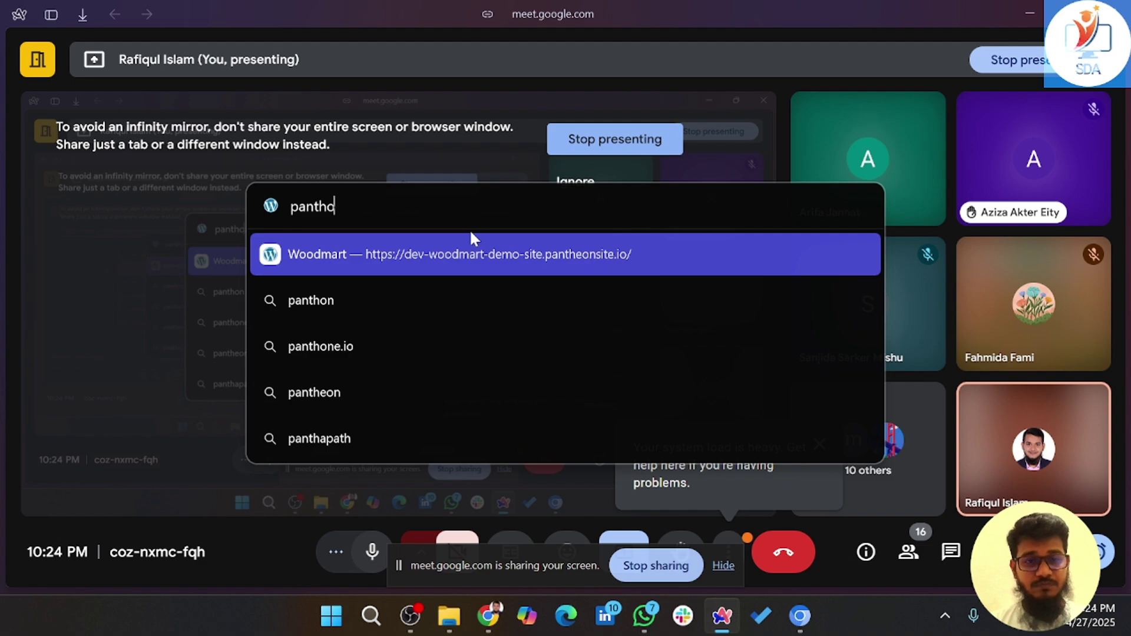
type("eo")
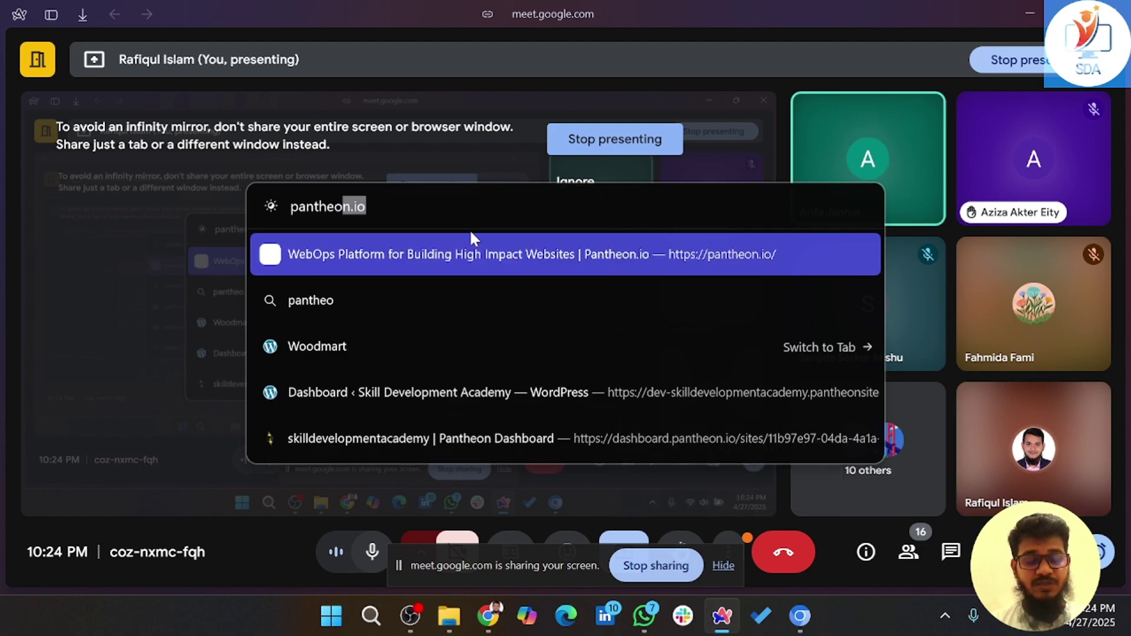
key("BackSpace")
key("BackSpace")
key("BackSpace")
key("BackSpace")
key("BackSpace")
key("BackSpace")
key("BackSpace")
key("BackSpace")
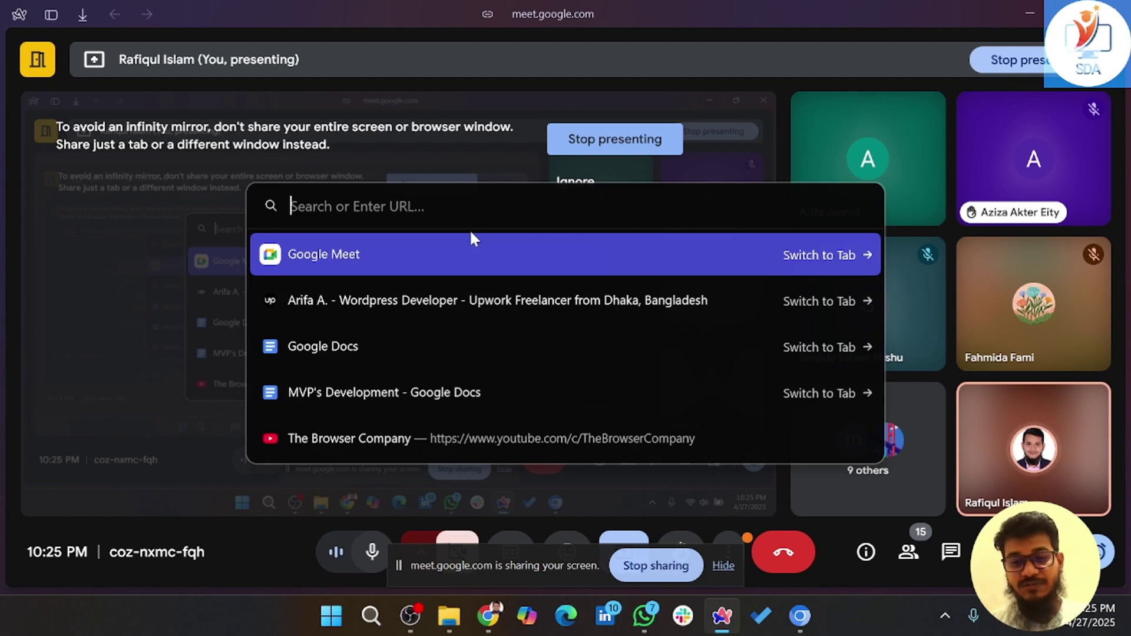
left_click(729, 575)
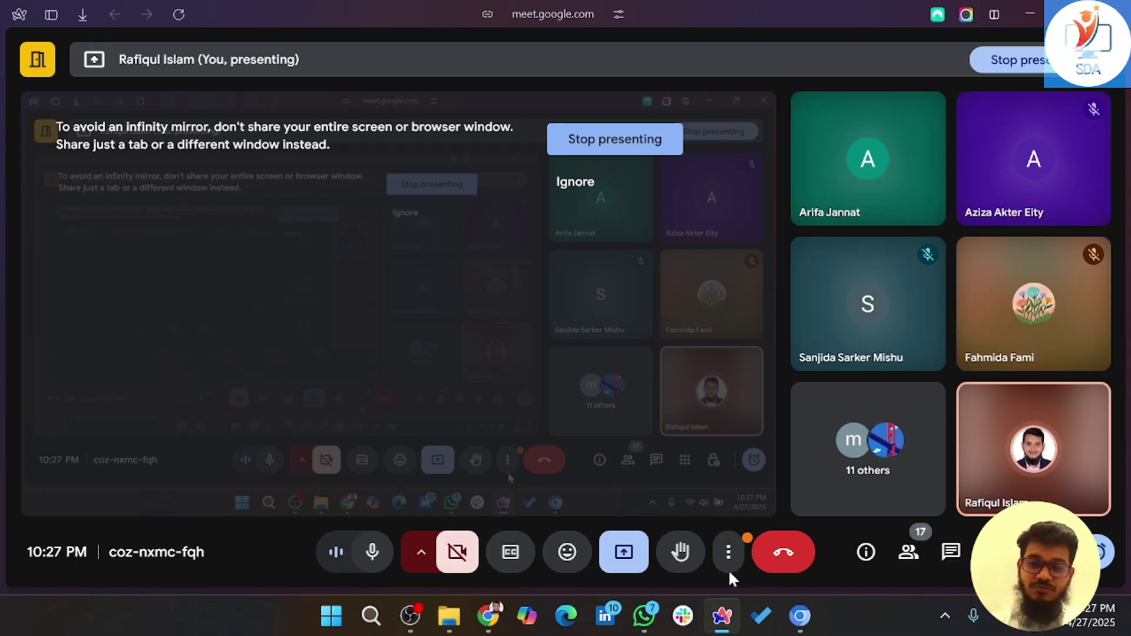
Step: Review the domain details in the Domain tab
mouse_move(722, 616)
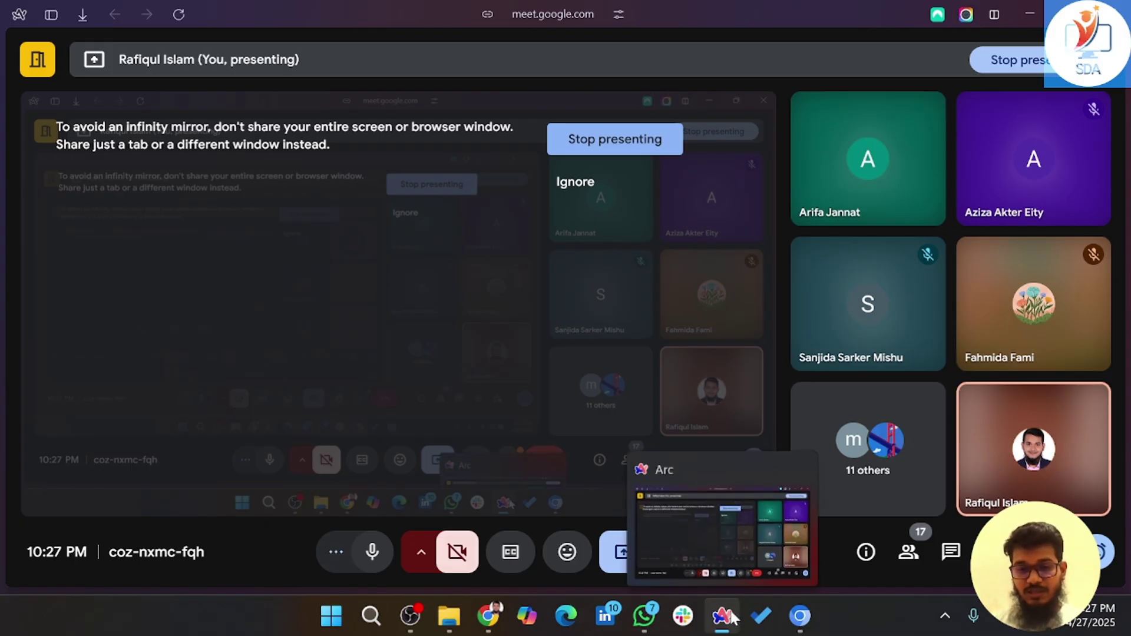
mouse_move(1, 359)
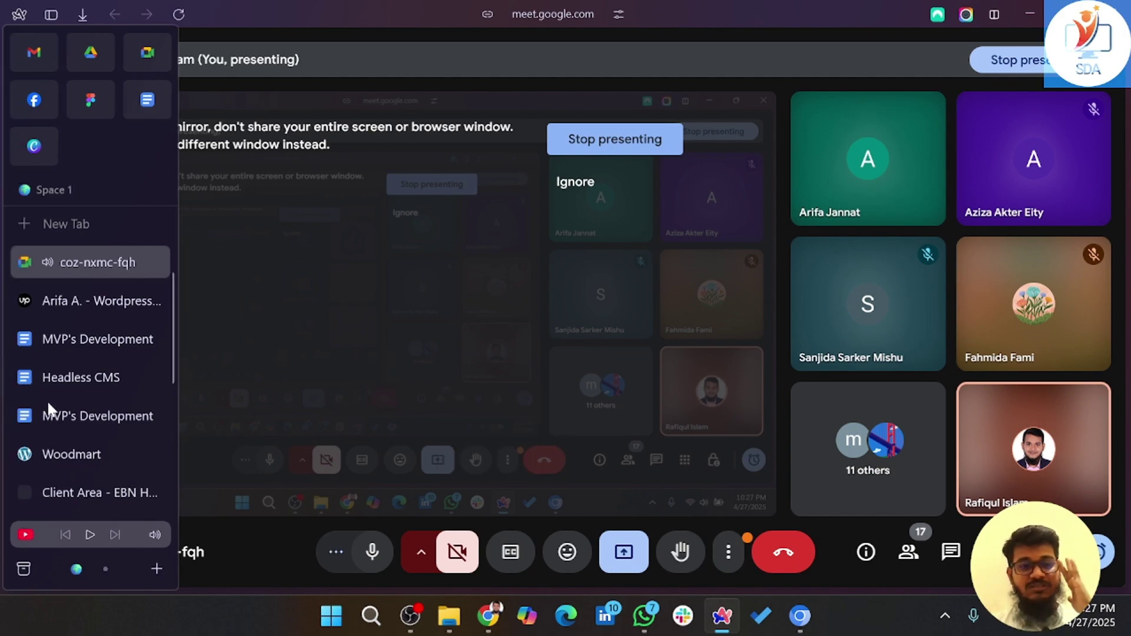
scroll(87, 441, "down", 1)
scroll(87, 440, "down", 2)
left_click(80, 440)
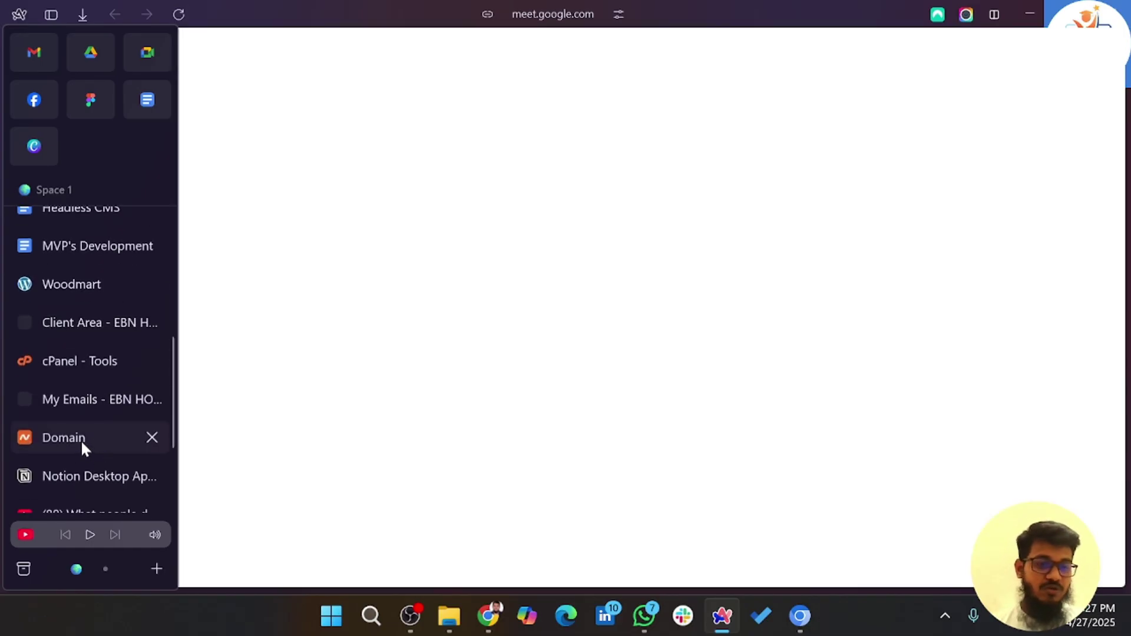
scroll(396, 220, "up", 8)
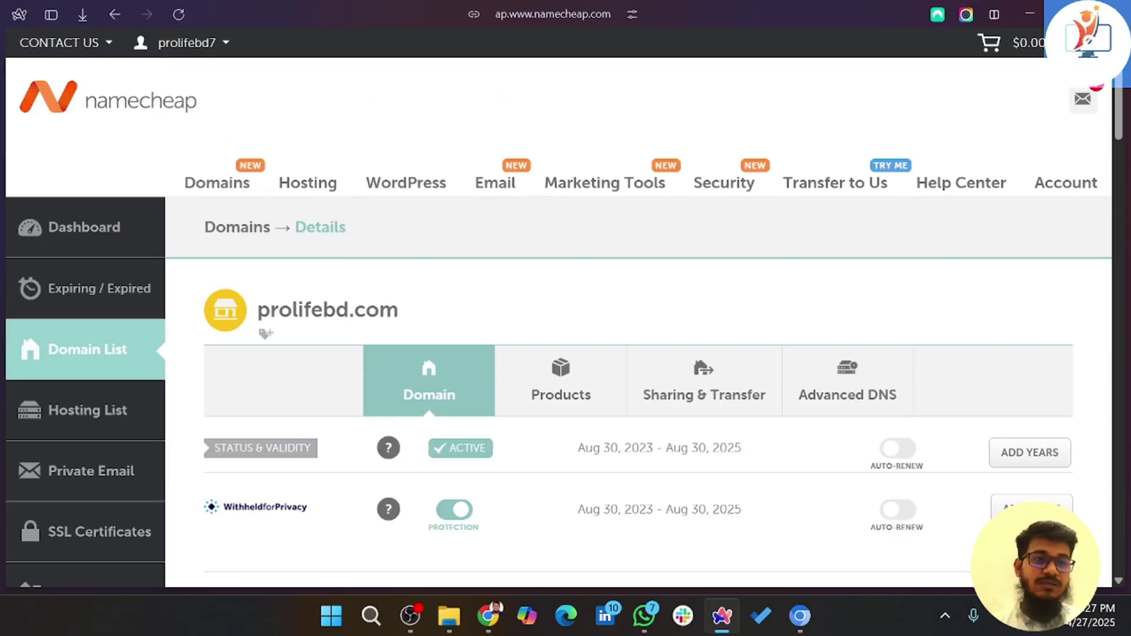
mouse_move(82, 71)
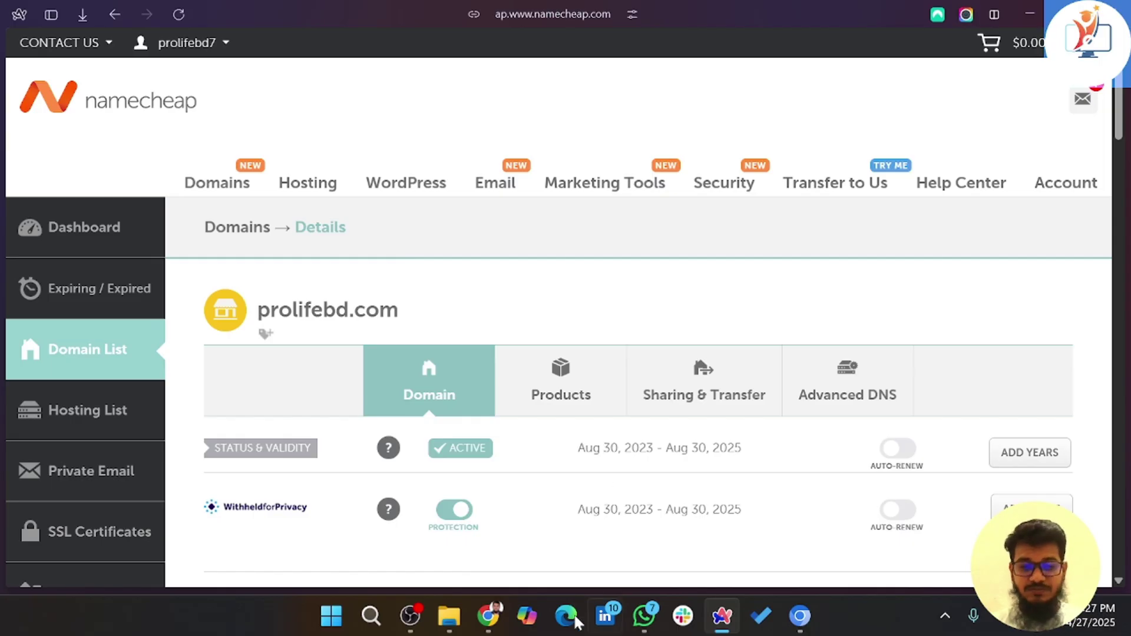
Step: Open namecheap.com in a new Chrome tab
left_click(487, 618)
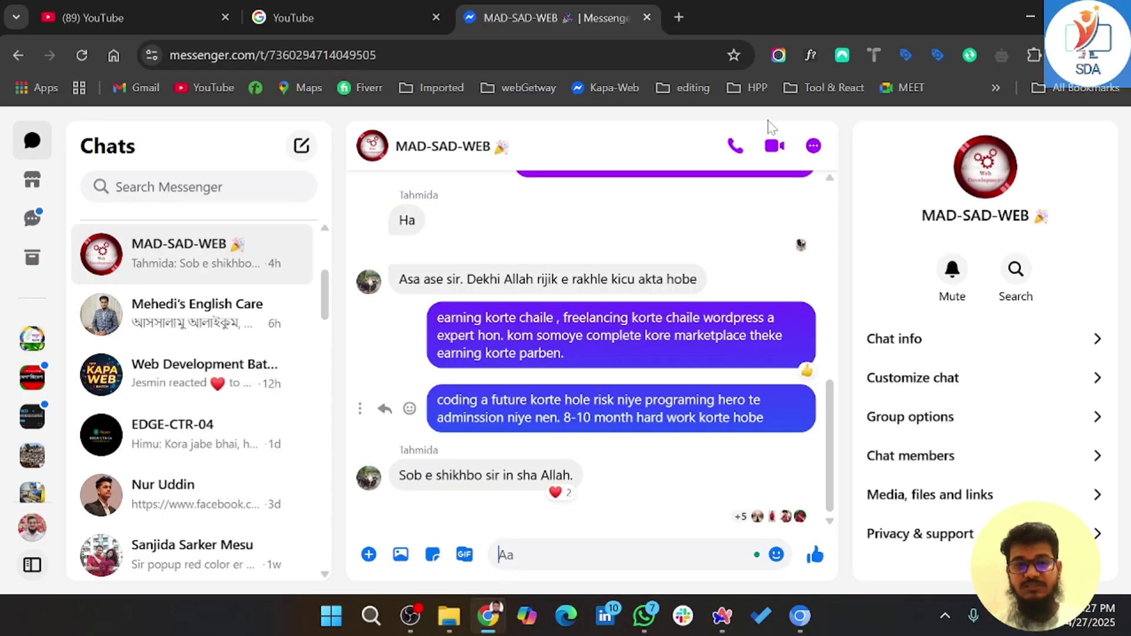
left_click(680, 17)
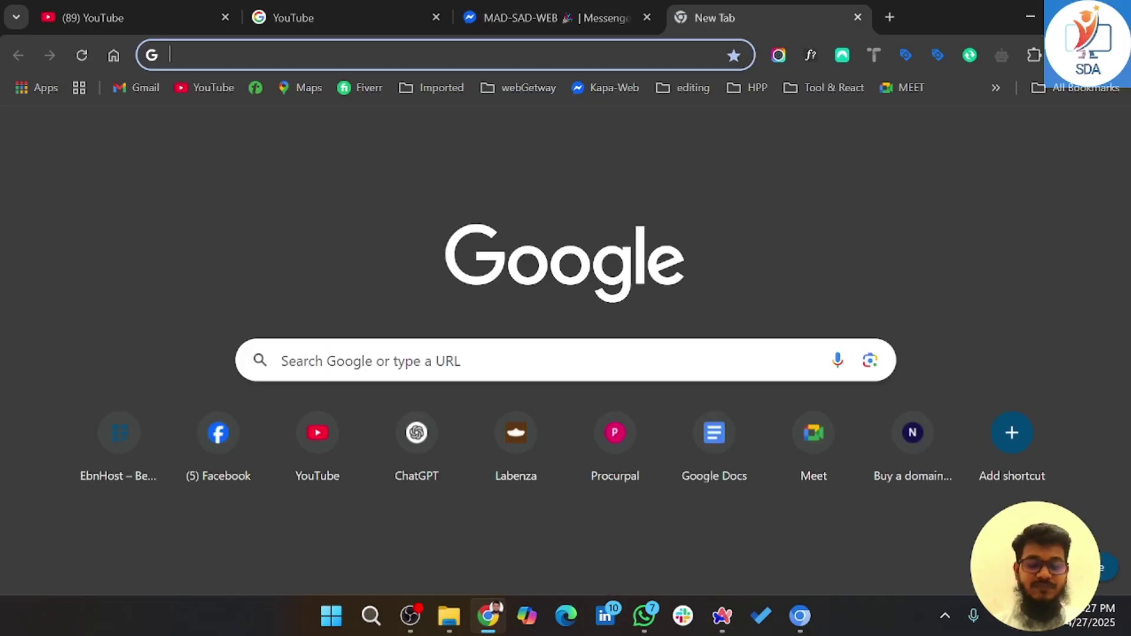
type("name")
key("Return")
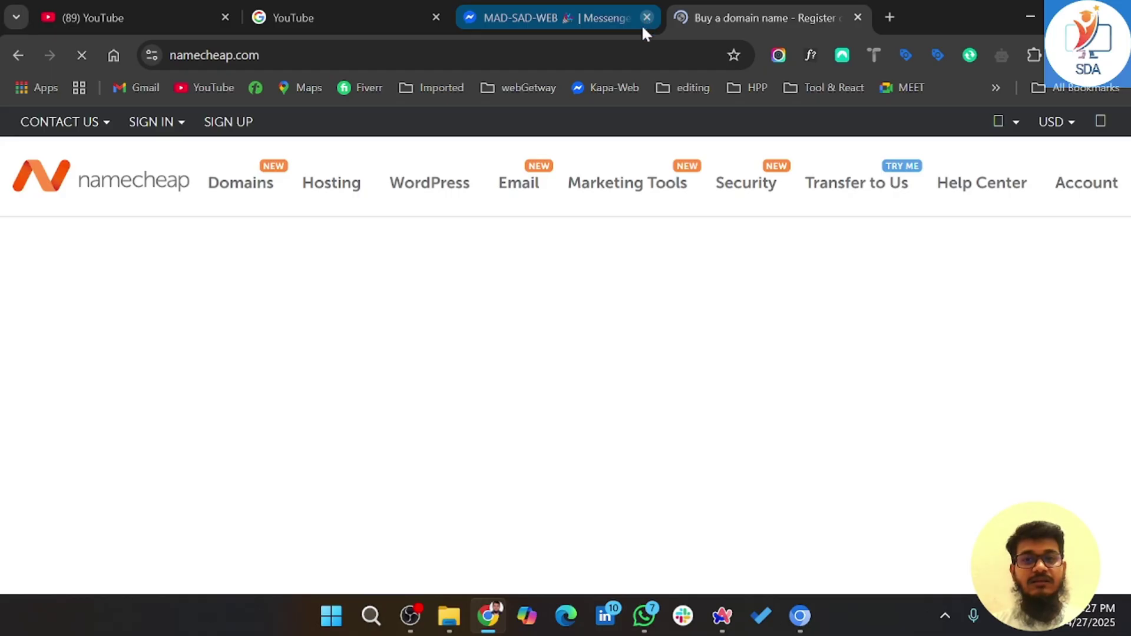
Step: Close the Messenger tab and go to the Namecheap sign-in page
left_click(644, 24)
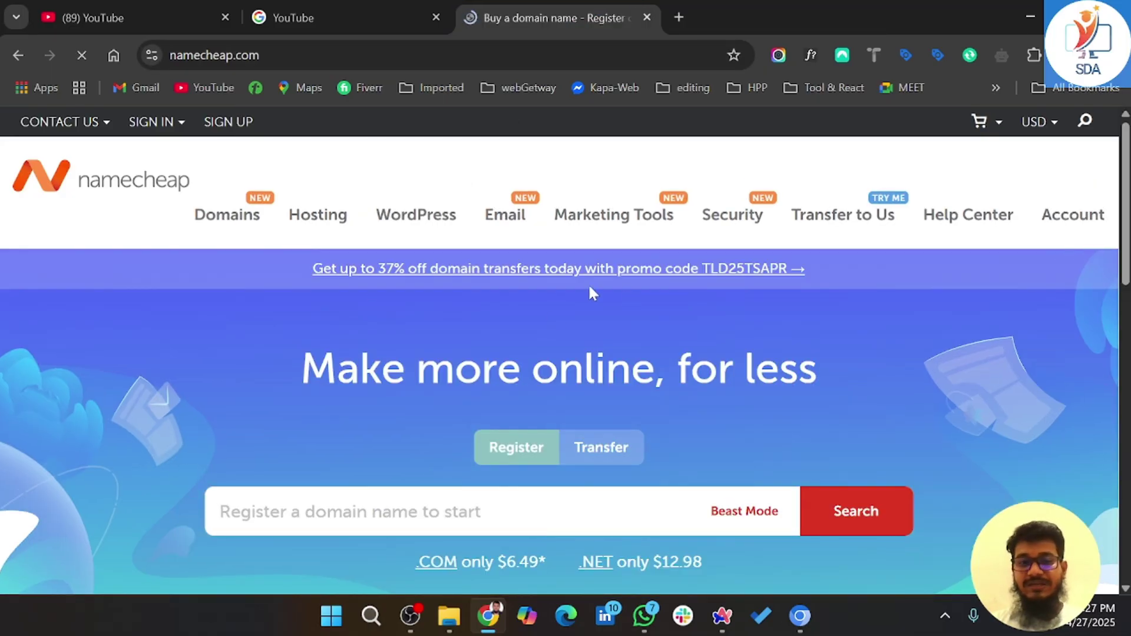
mouse_move(268, 242)
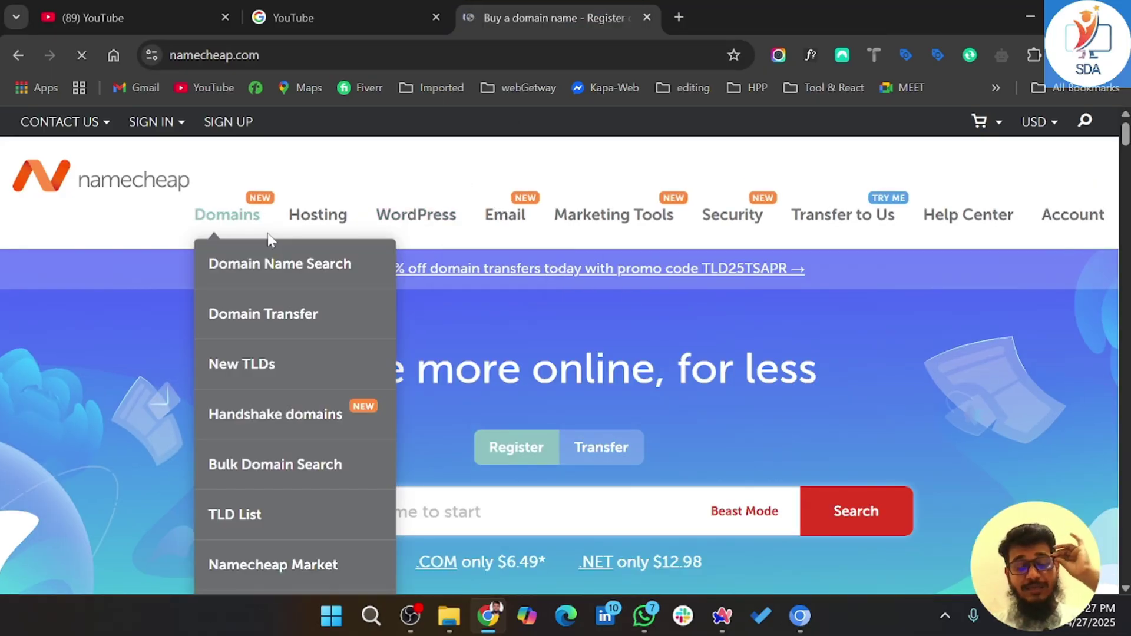
mouse_move(167, 126)
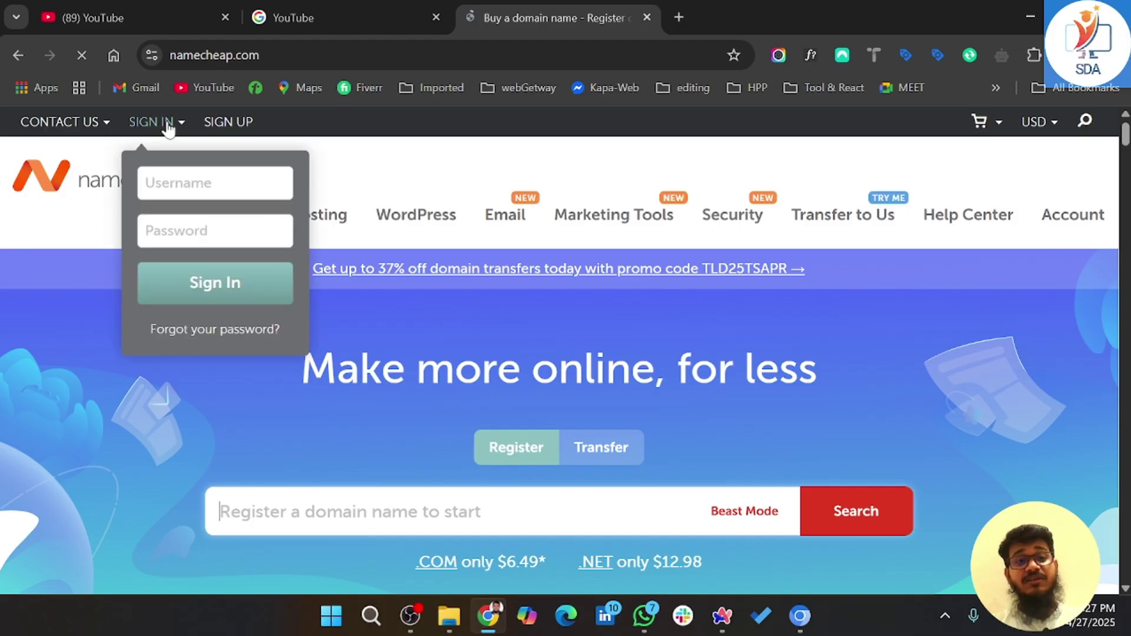
left_click(199, 303)
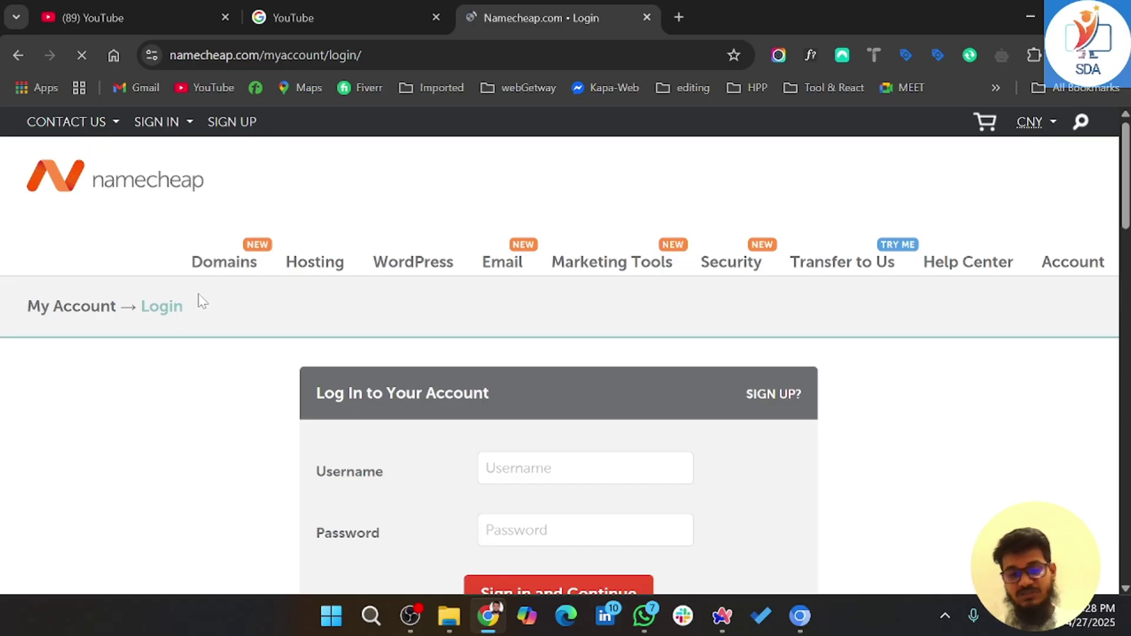
Step: Fill in the saved username, move to Password, then return to the Arc domain details
scroll(634, 448, "down", 3)
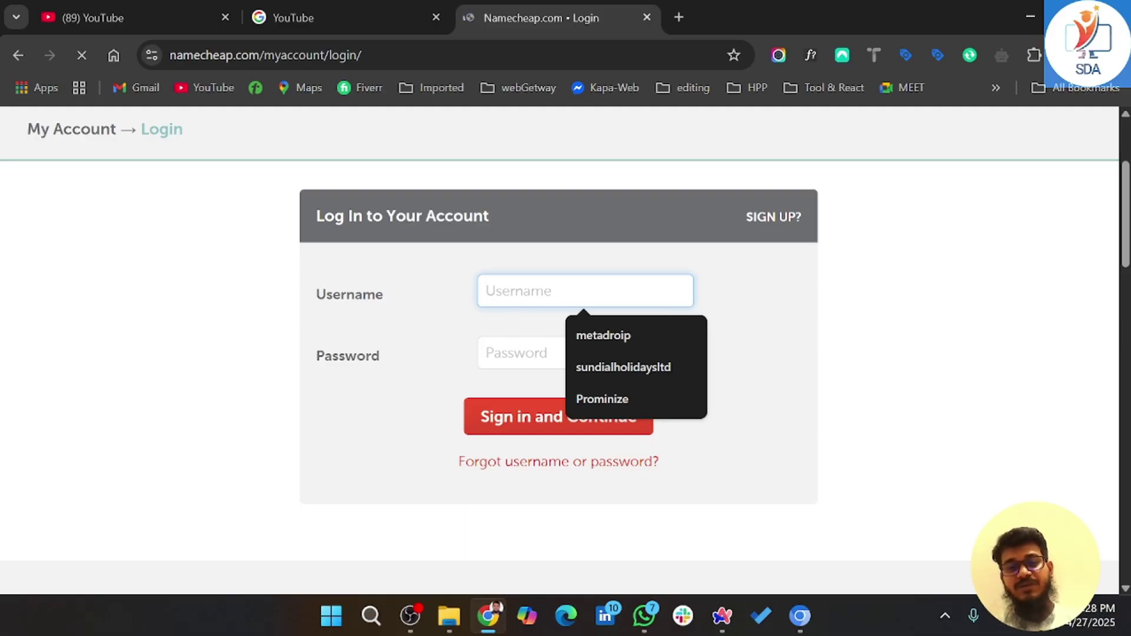
left_click(611, 323)
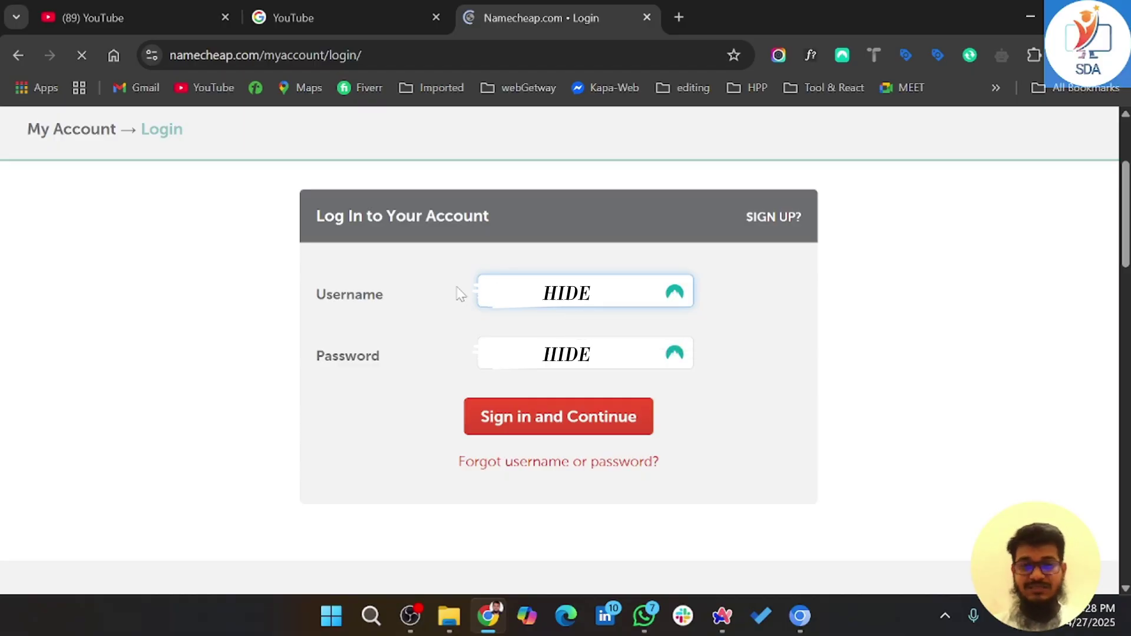
key("Tab")
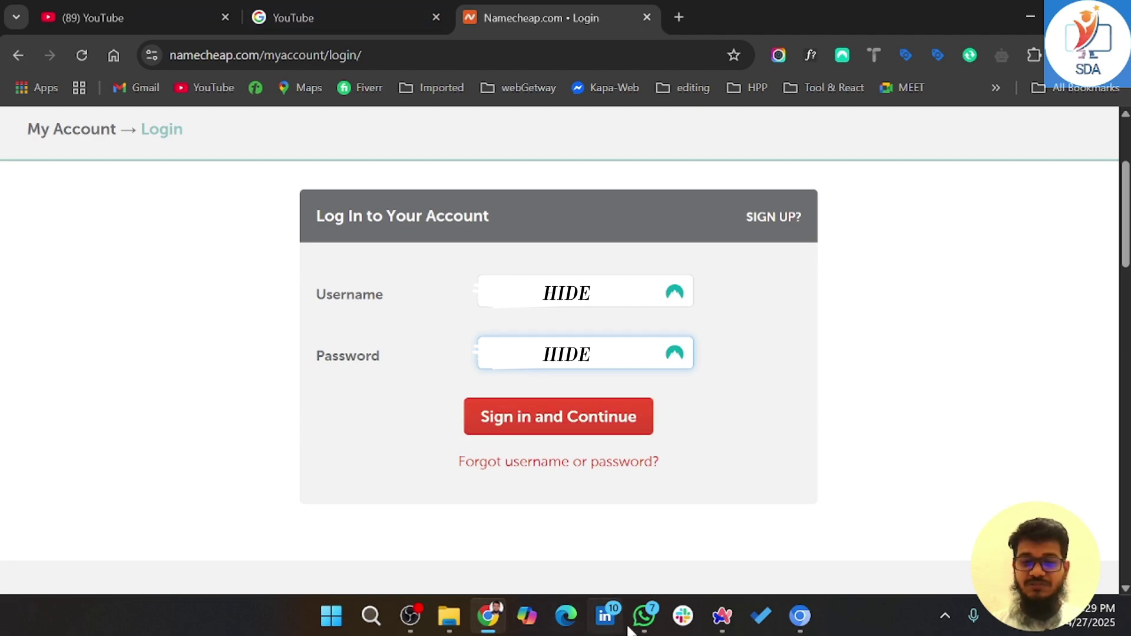
left_click(734, 624)
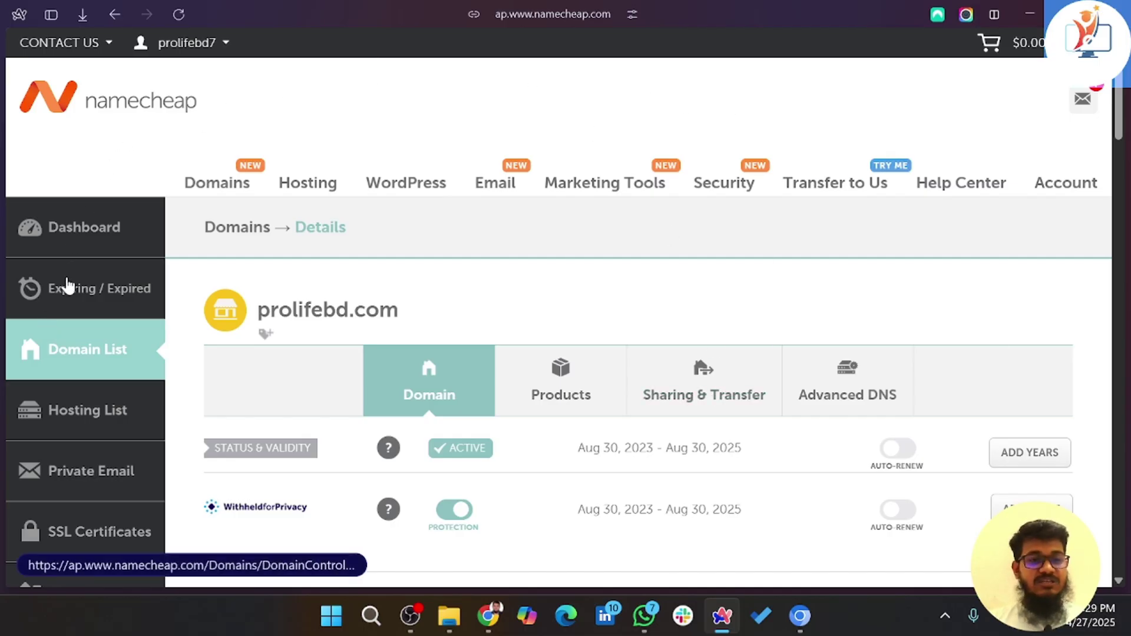
left_click(73, 360)
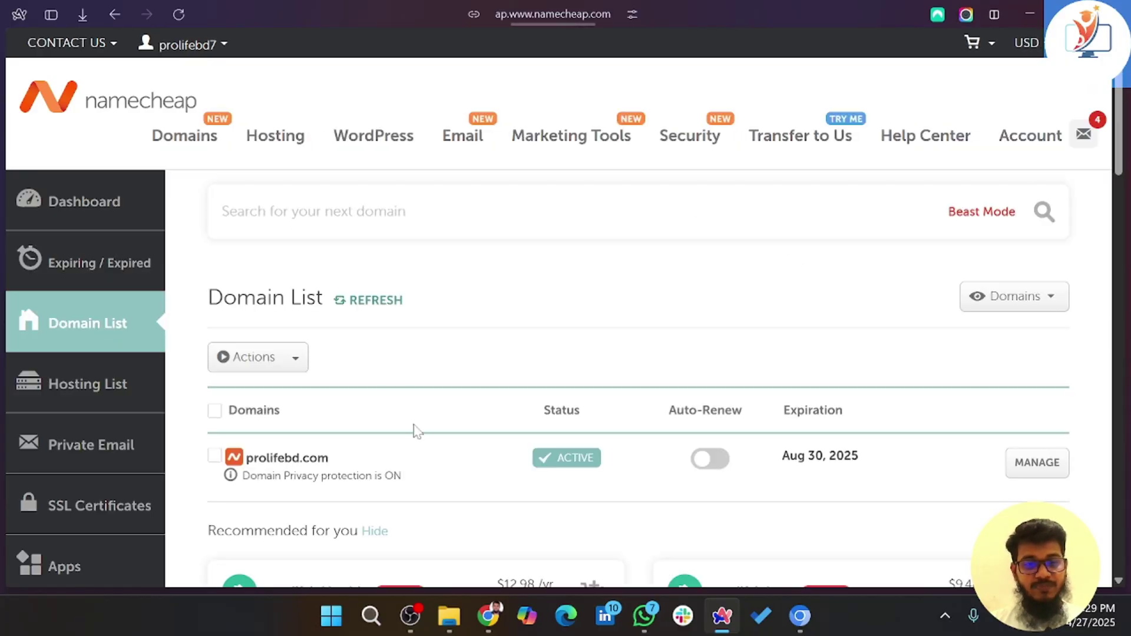
scroll(340, 462, "down", 2)
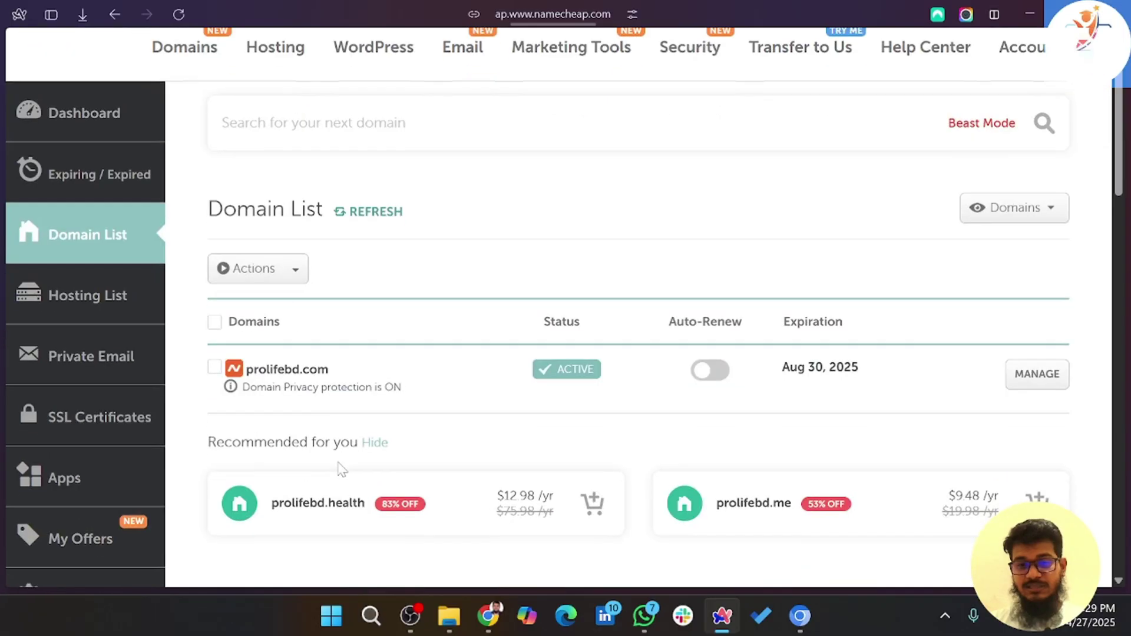
left_click(1051, 379)
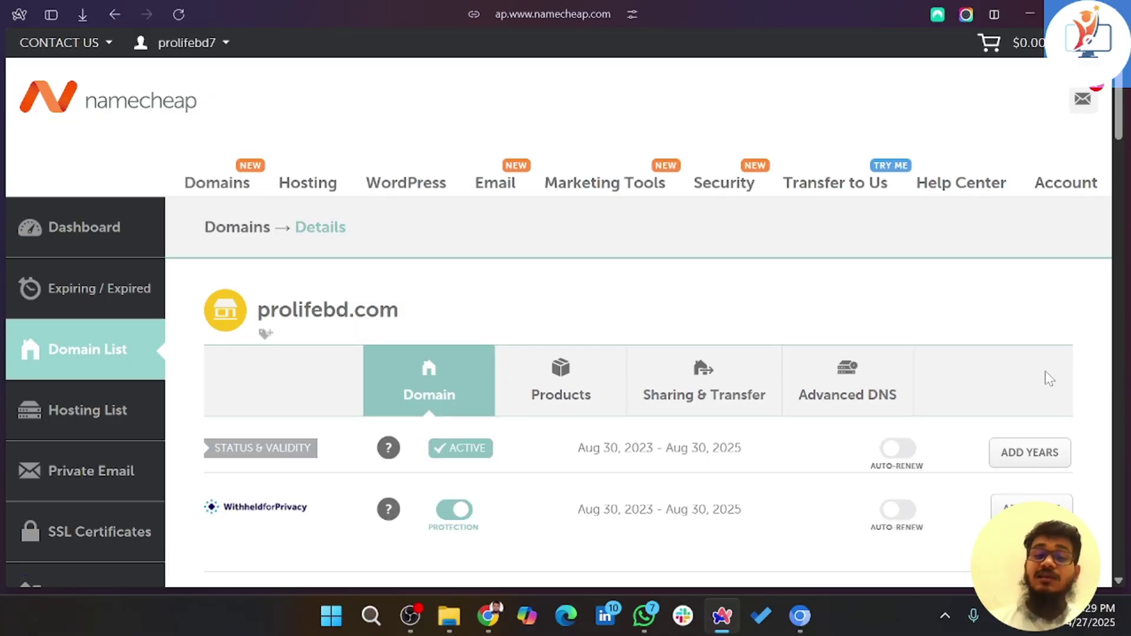
mouse_move(5, 347)
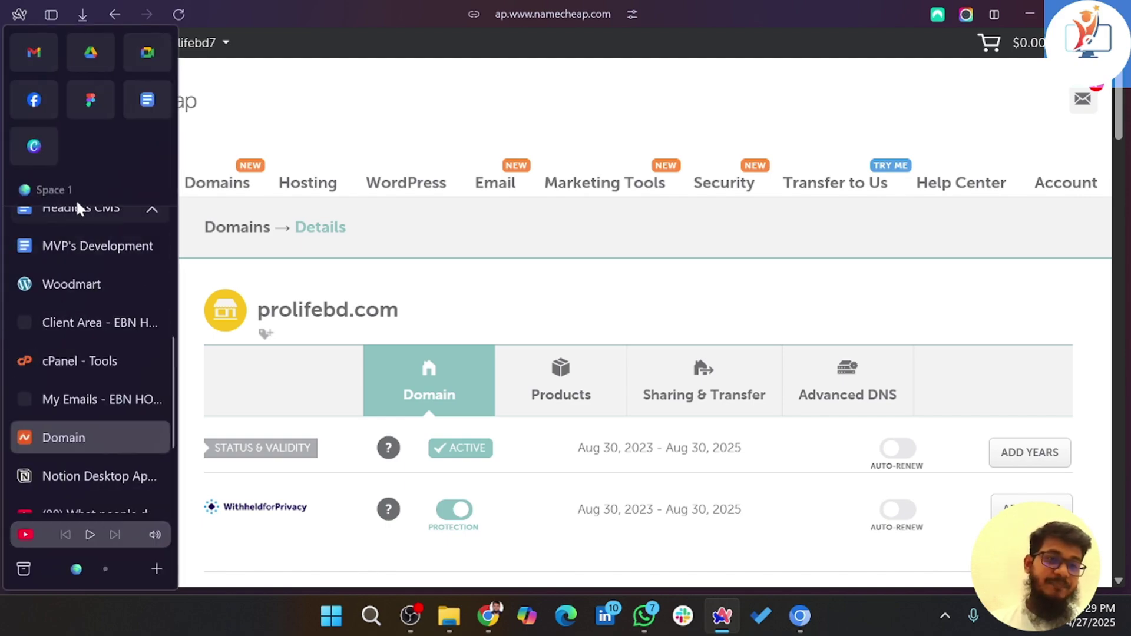
Step: Open a new Arc tab and go to the EbnHost website via 'ebnhost'
scroll(68, 282, "up", 3)
scroll(71, 248, "up", 5)
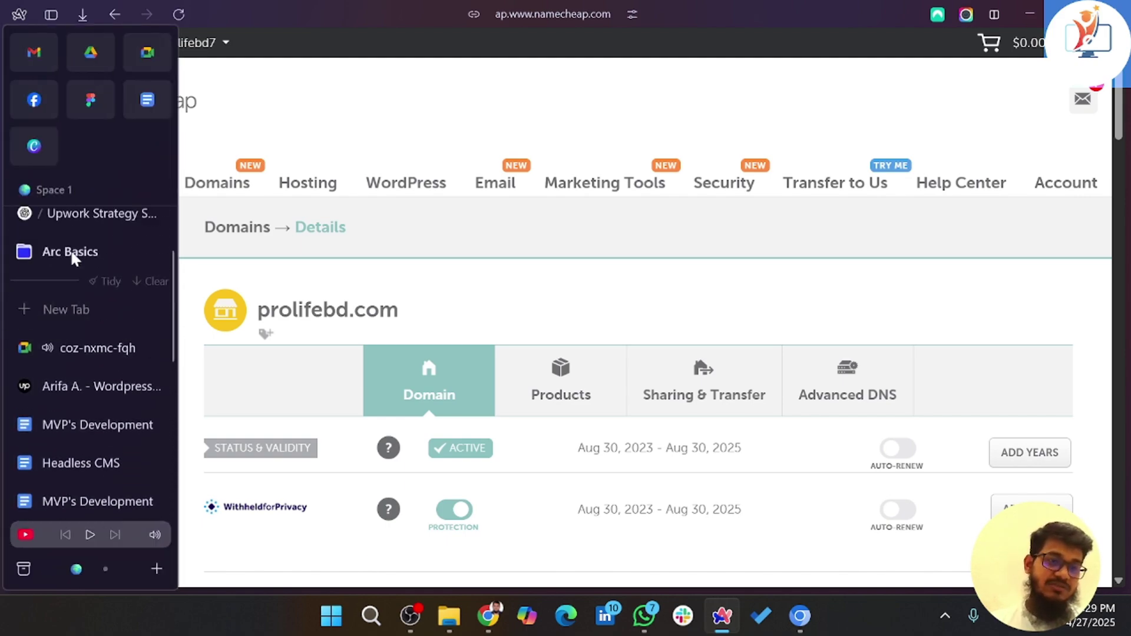
left_click(59, 340)
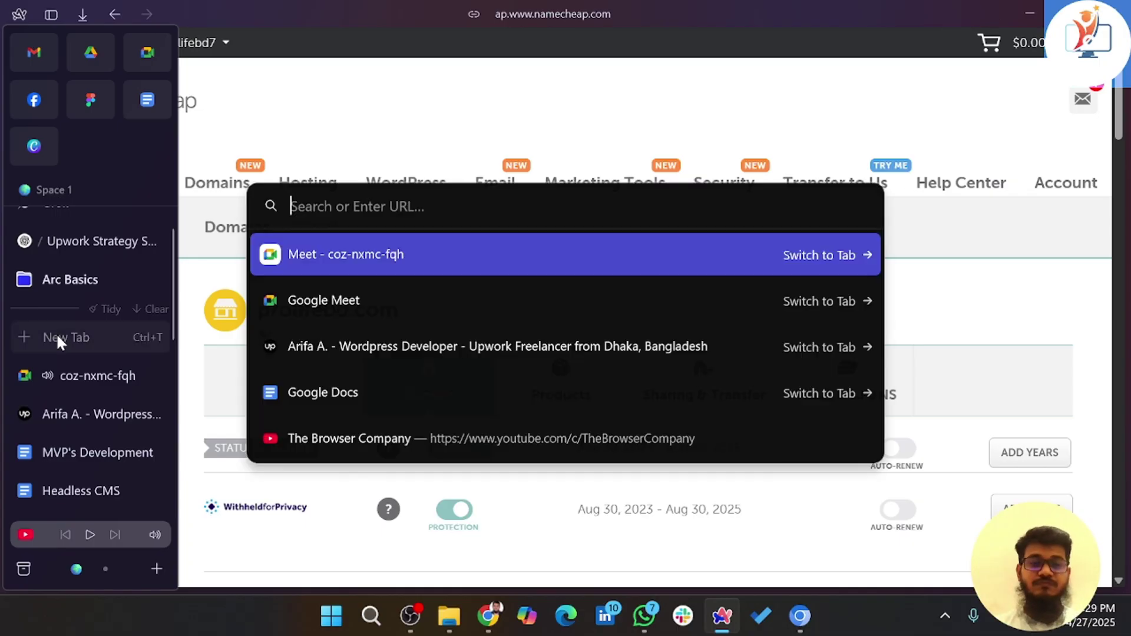
type("en")
key("BackSpace")
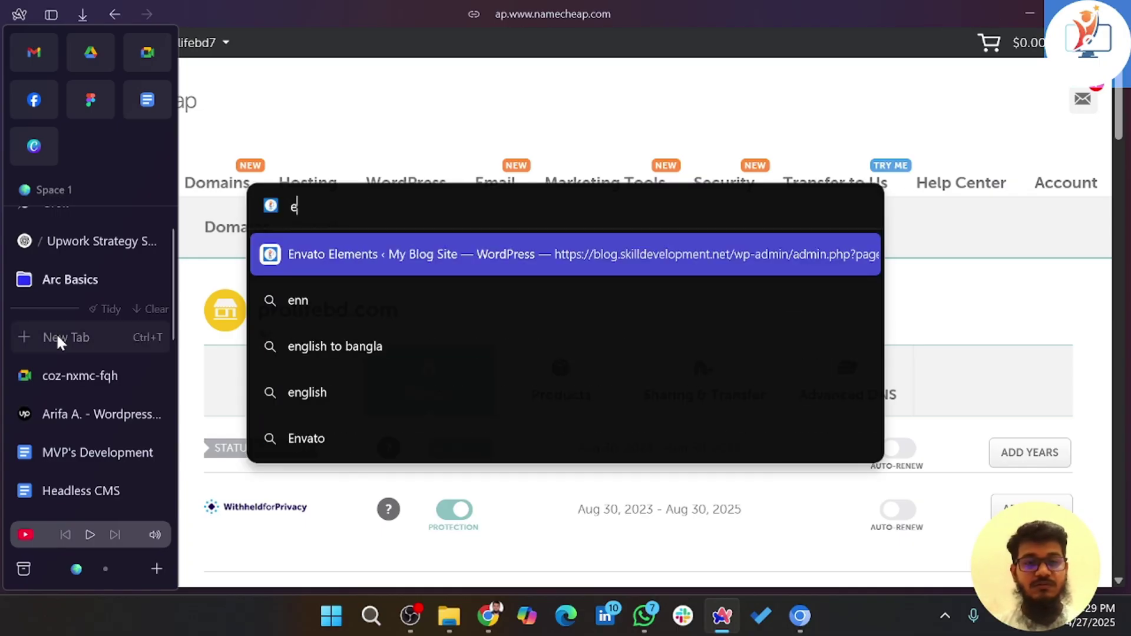
type("bh")
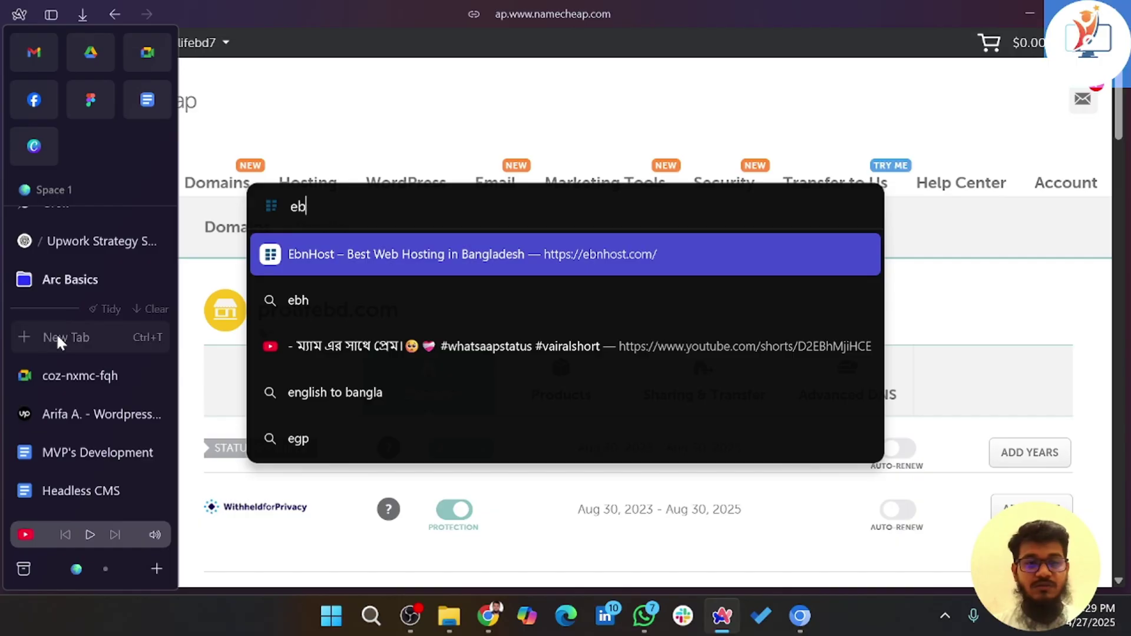
type("nho")
key("Return")
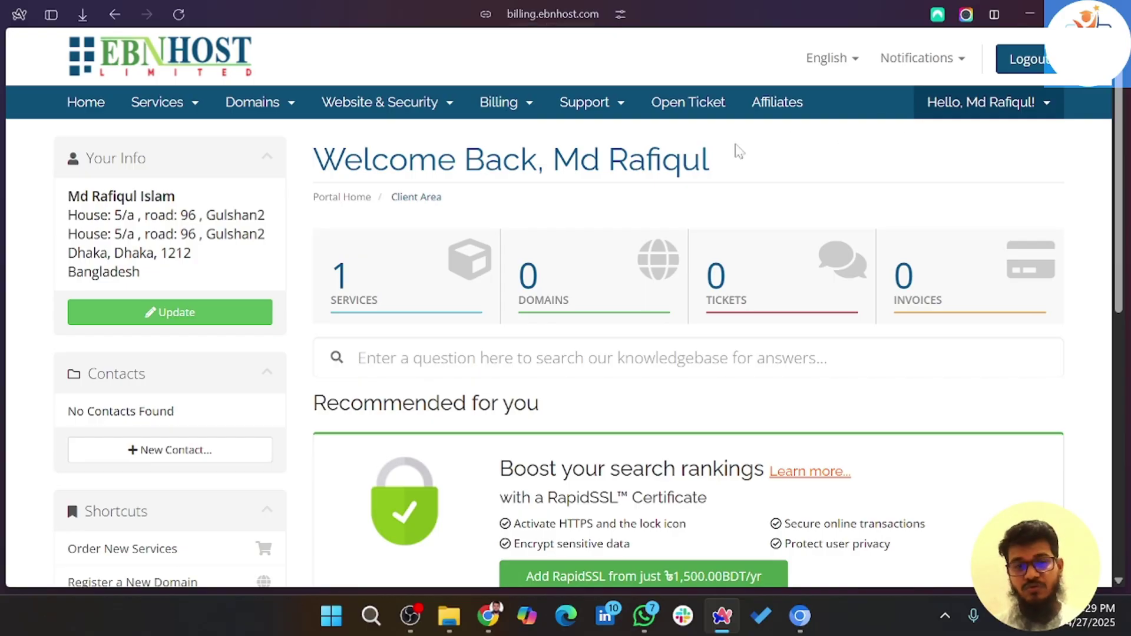
Step: Open the prolifebd.com hosting package details from the services list
left_click(373, 287)
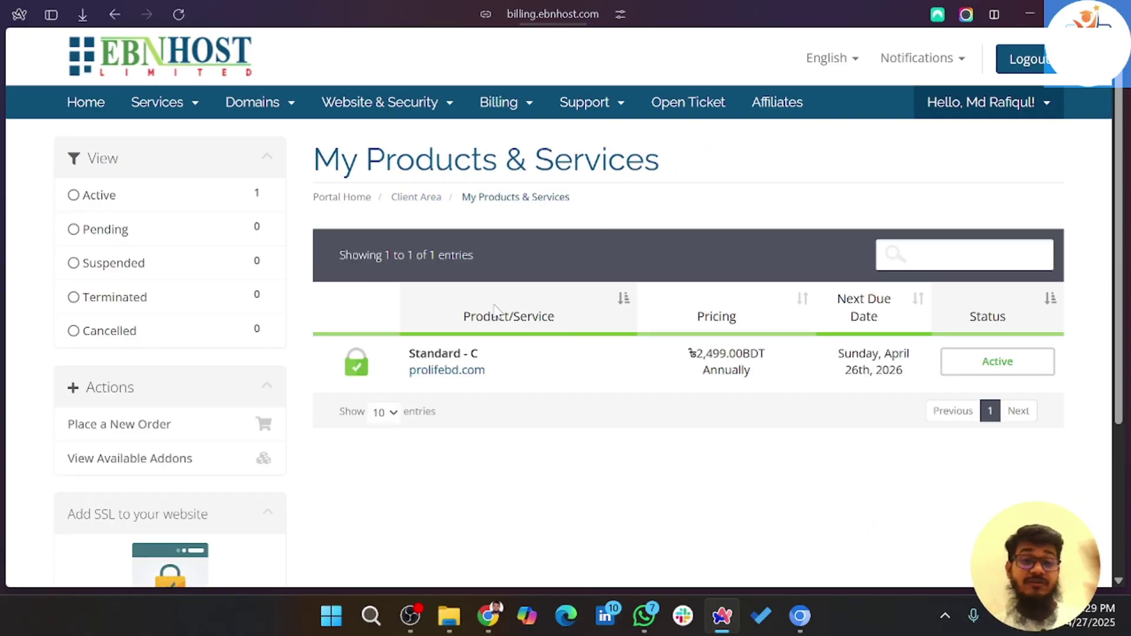
left_click_drag(489, 373, 407, 372)
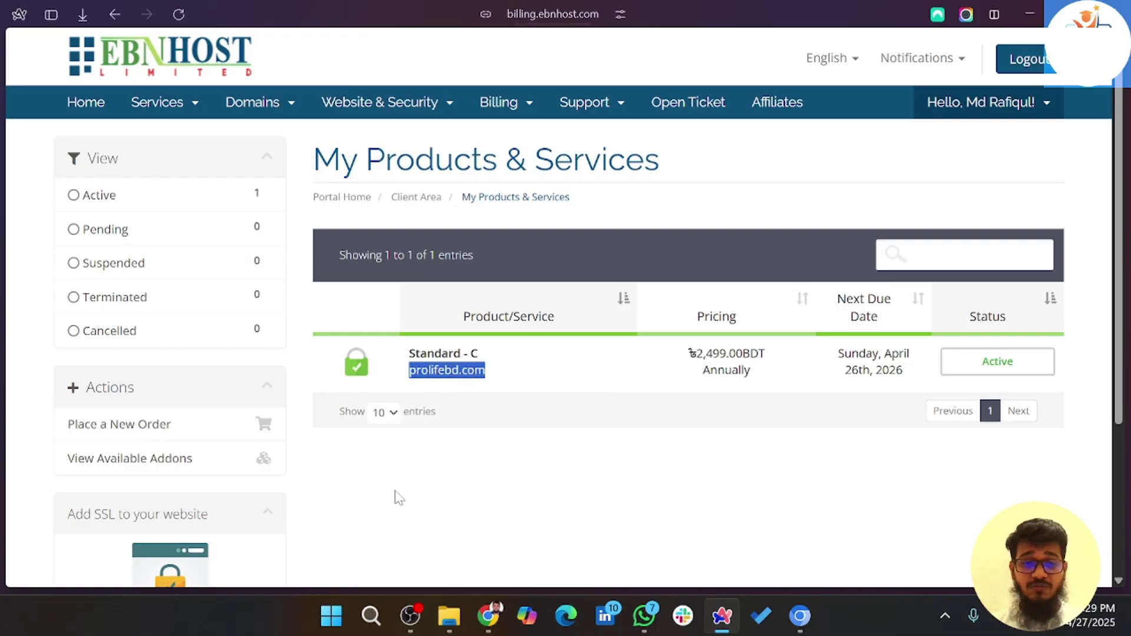
left_click(506, 487)
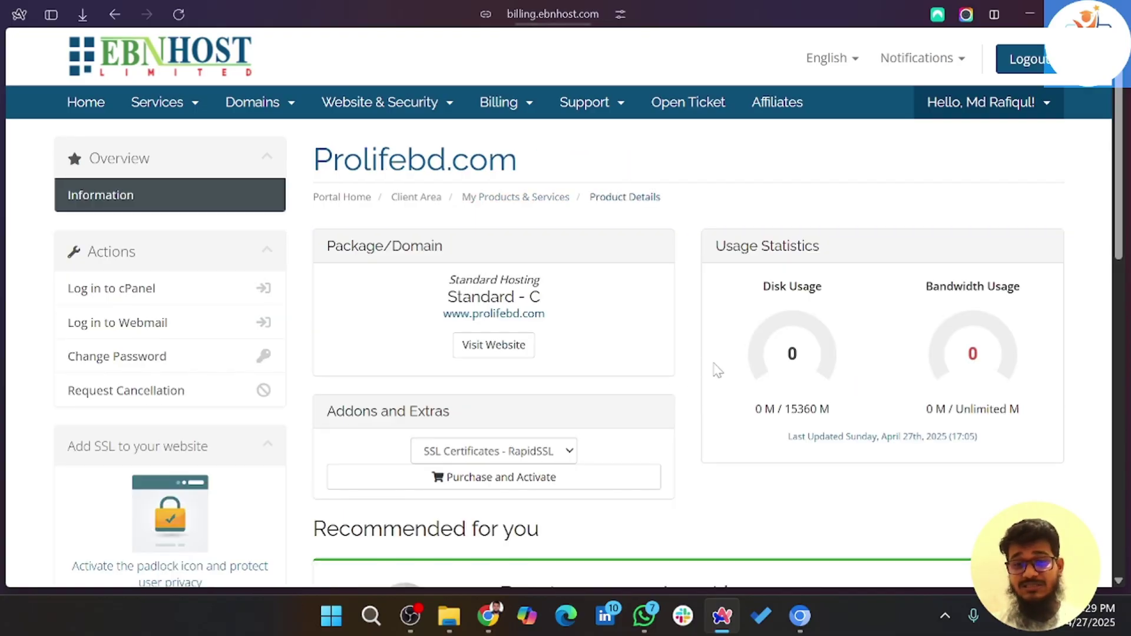
Step: Scroll through the Prolifebd.com product details page and back toward the top
scroll(571, 336, "down", 6)
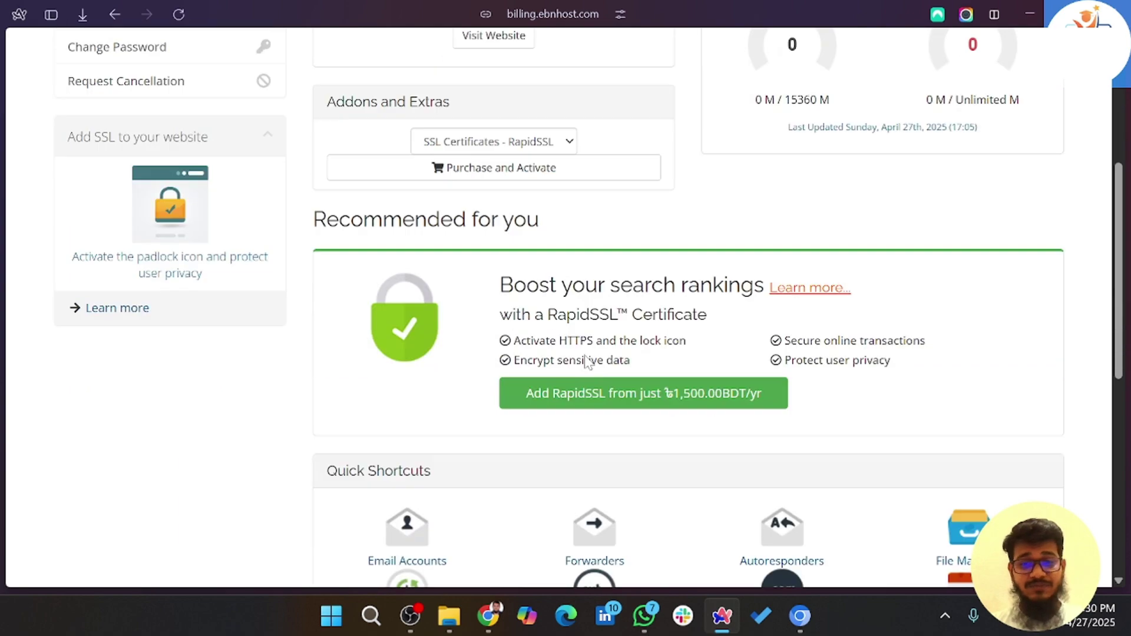
scroll(795, 408, "down", 6)
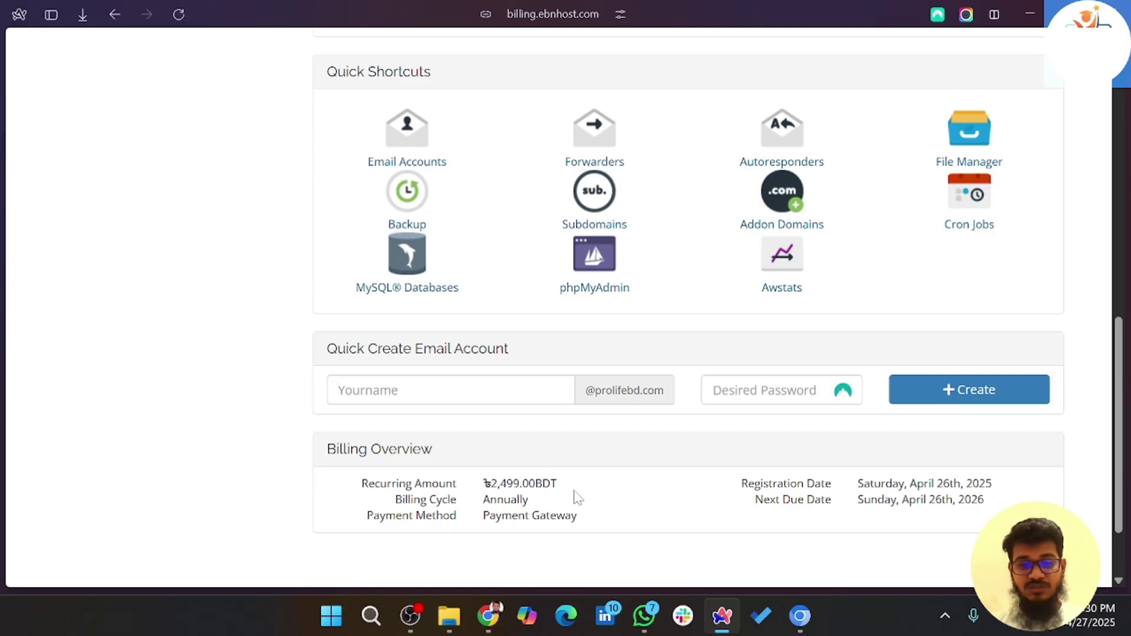
scroll(577, 498, "up", 5)
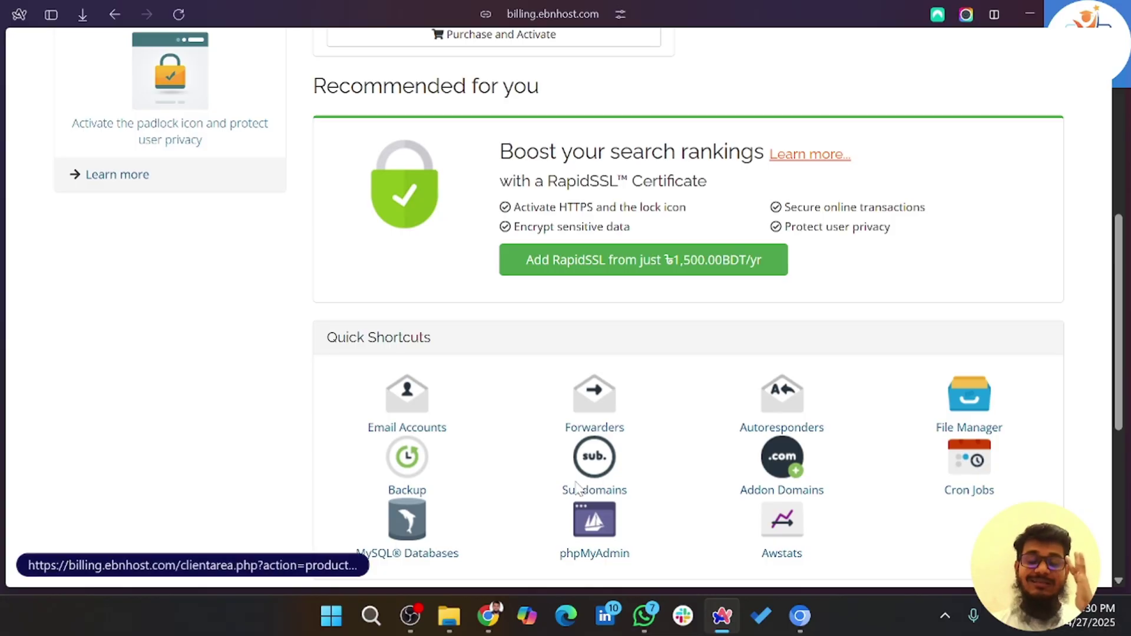
scroll(577, 487, "up", 5)
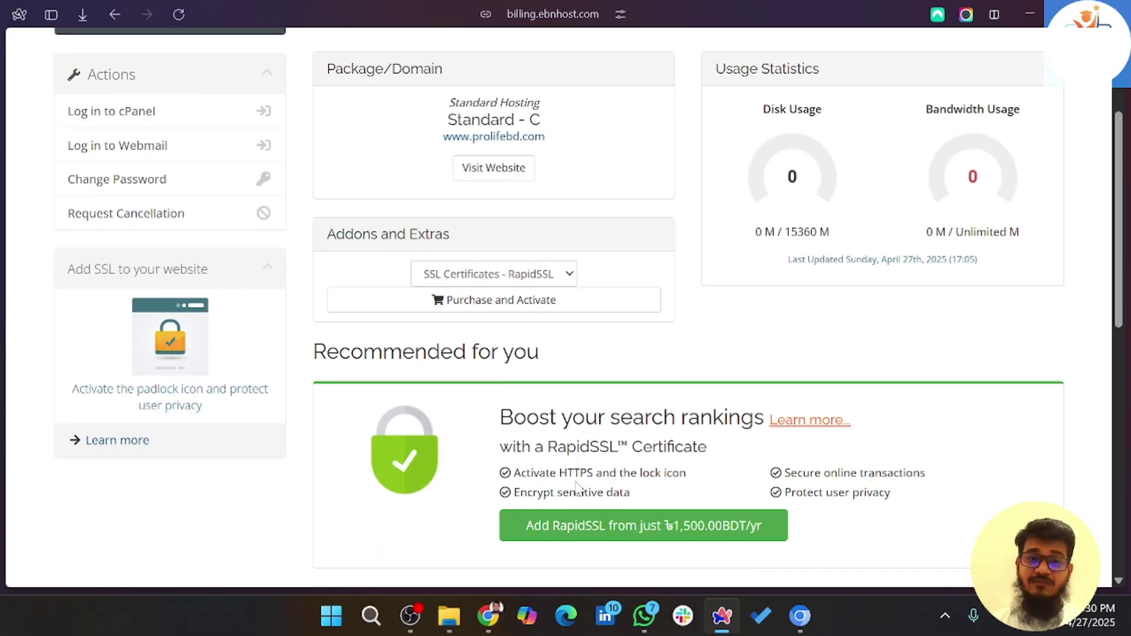
scroll(739, 469, "up", 3)
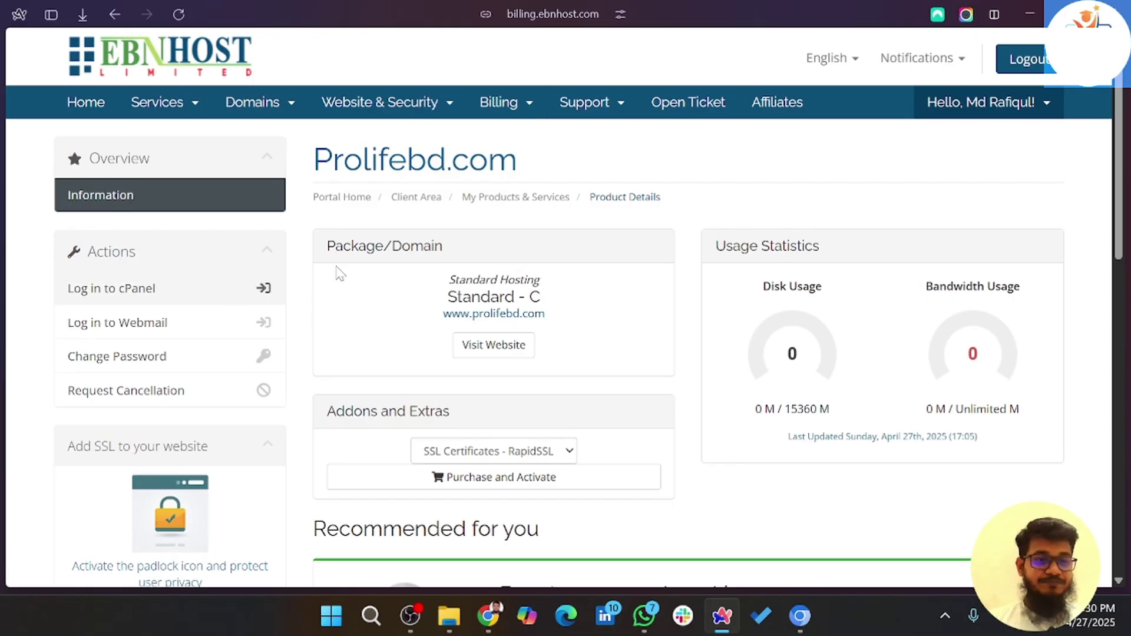
scroll(469, 270, "down", 10)
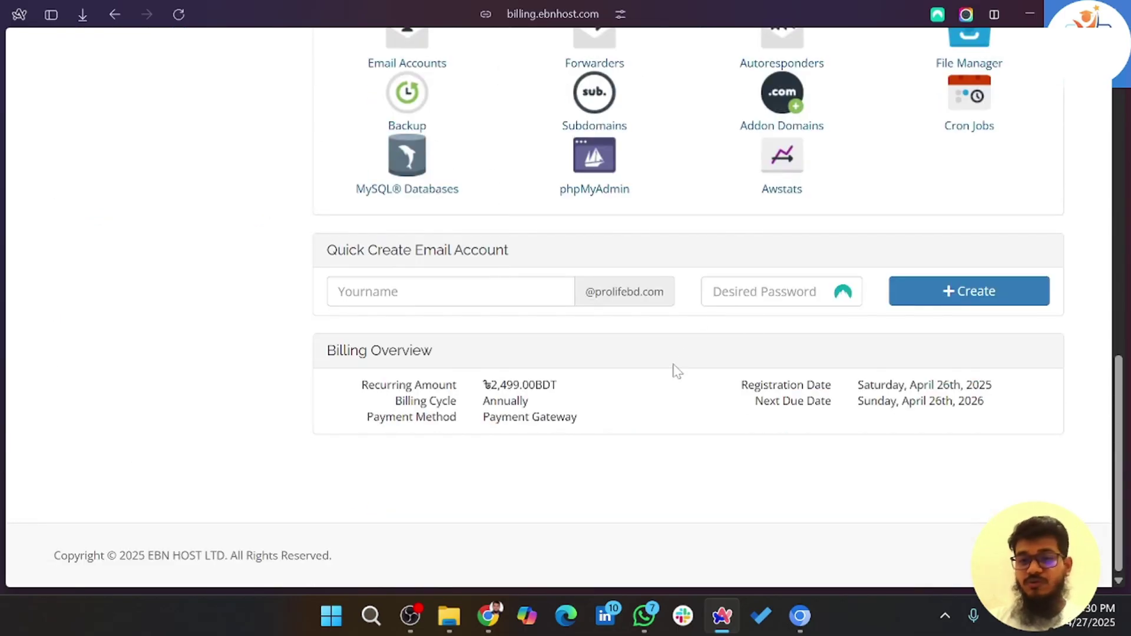
scroll(675, 371, "up", 10)
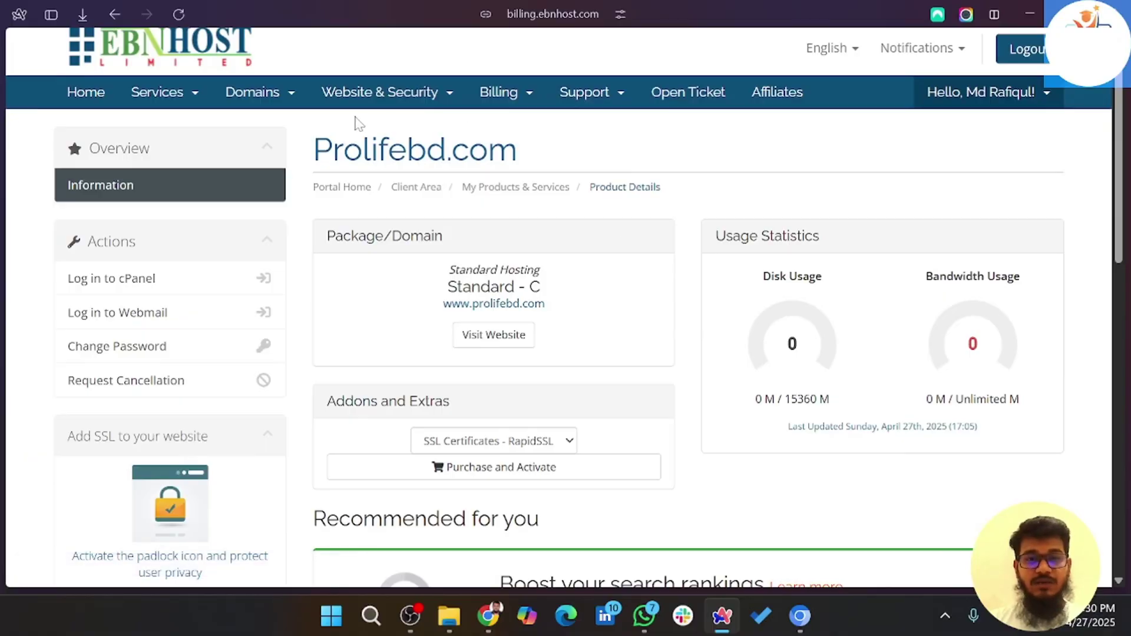
scroll(478, 147, "down", 4)
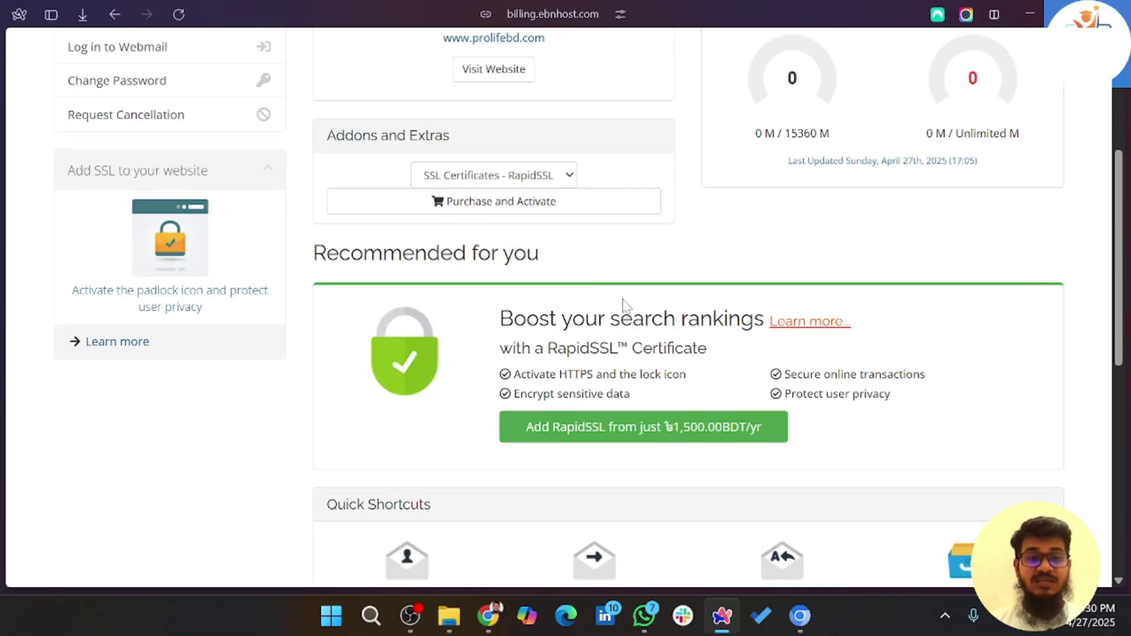
scroll(624, 306, "down", 3)
scroll(654, 330, "down", 4)
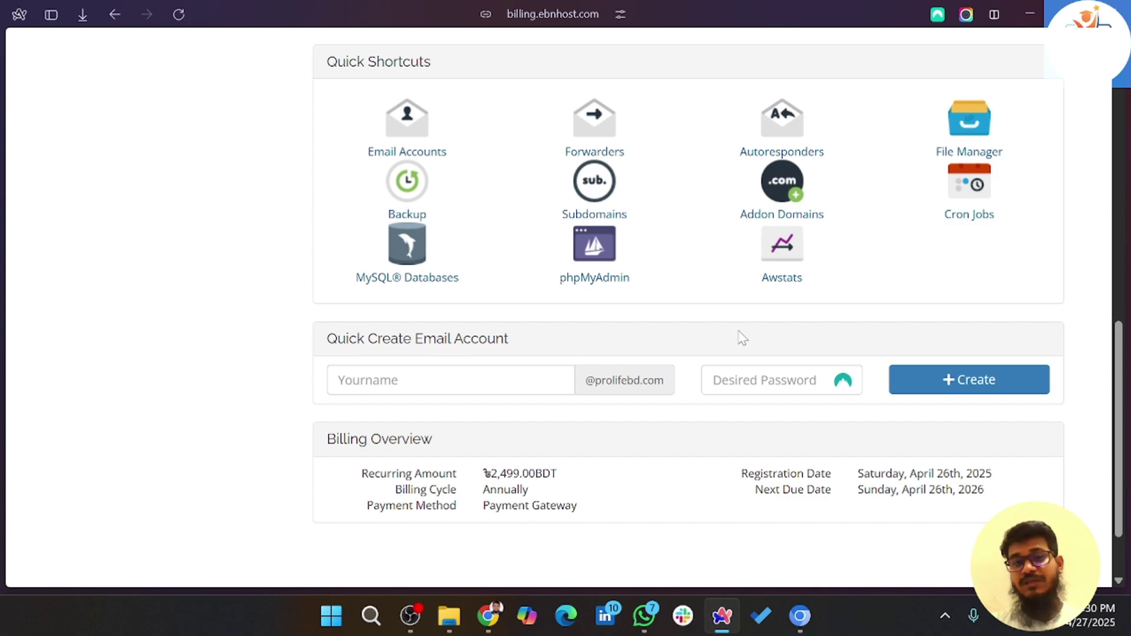
scroll(741, 338, "up", 10)
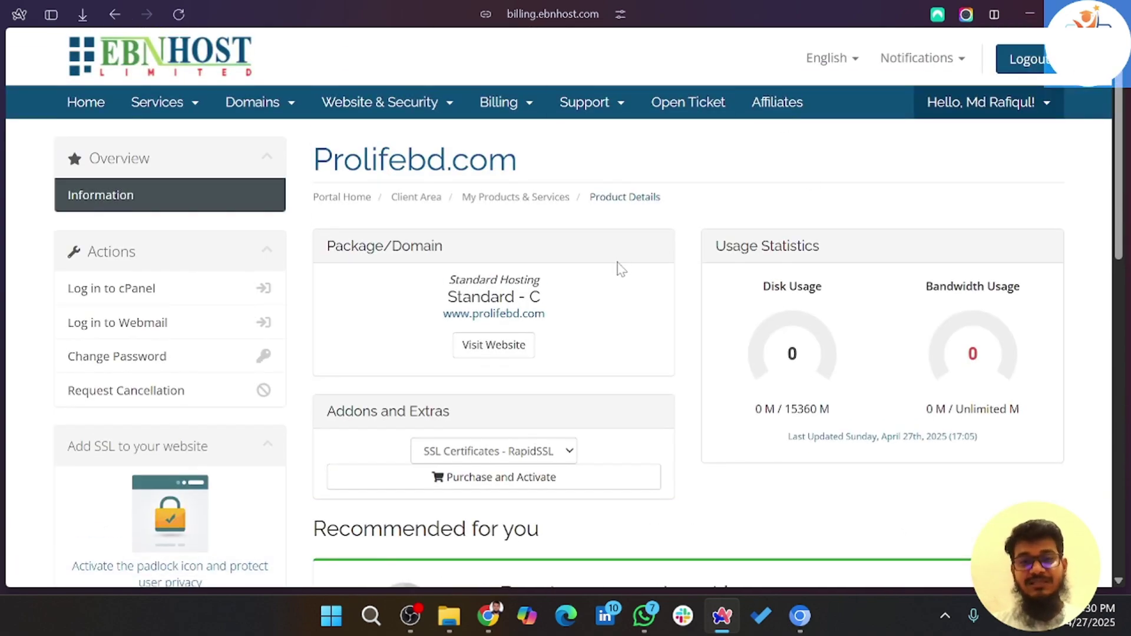
Step: Open Account Details, select the account email field, scroll the form, and reopen the account menu
left_click(1033, 105)
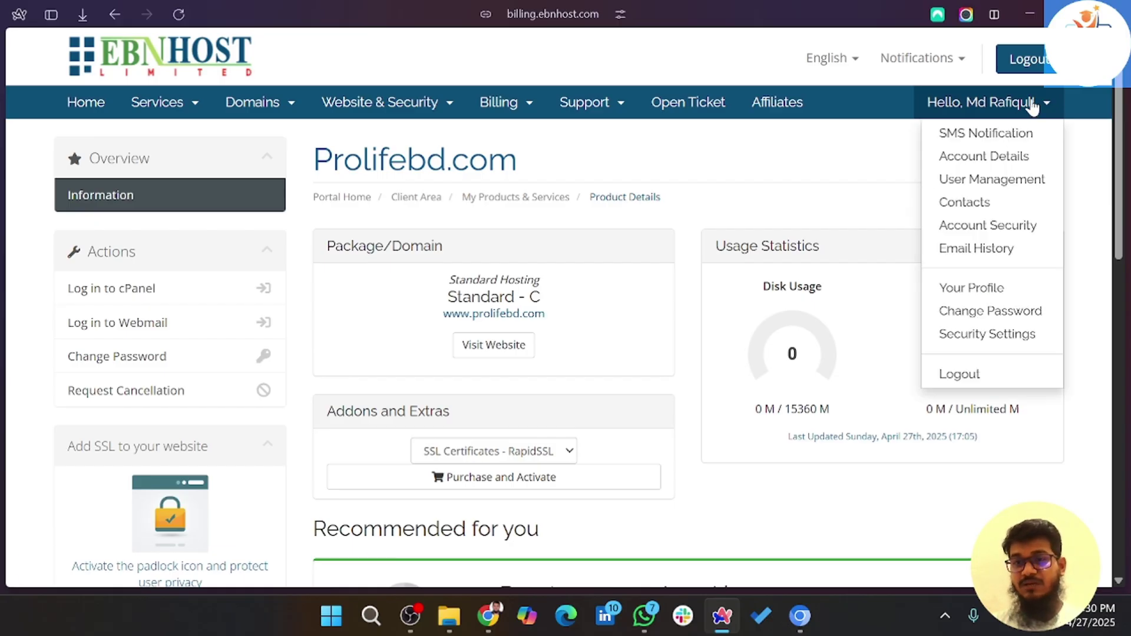
left_click(987, 160)
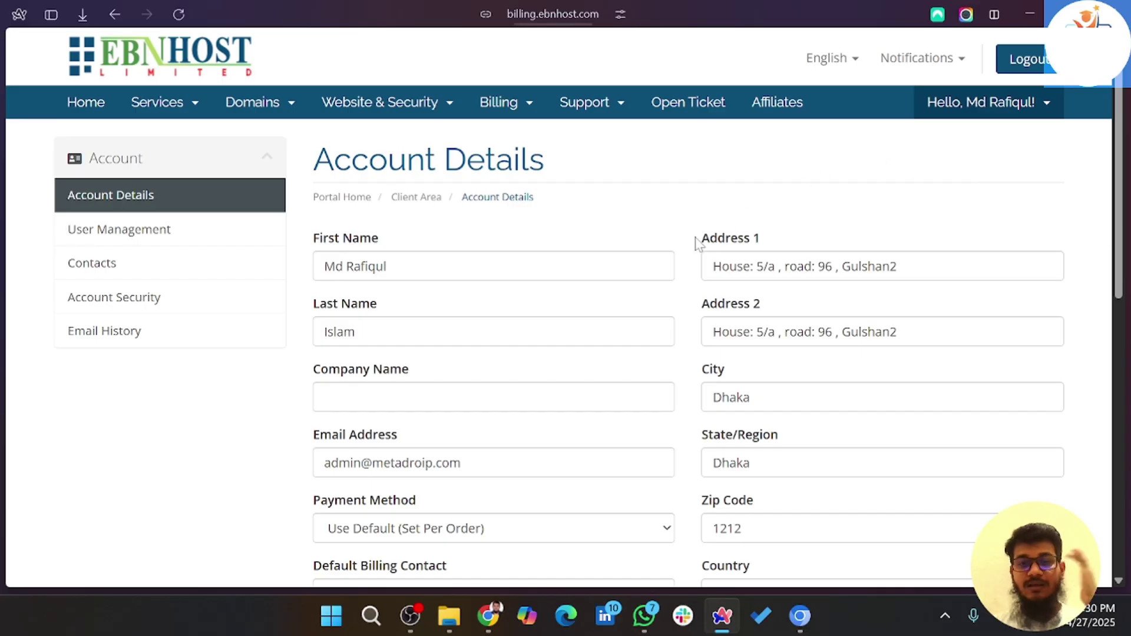
scroll(480, 374, "down", 3)
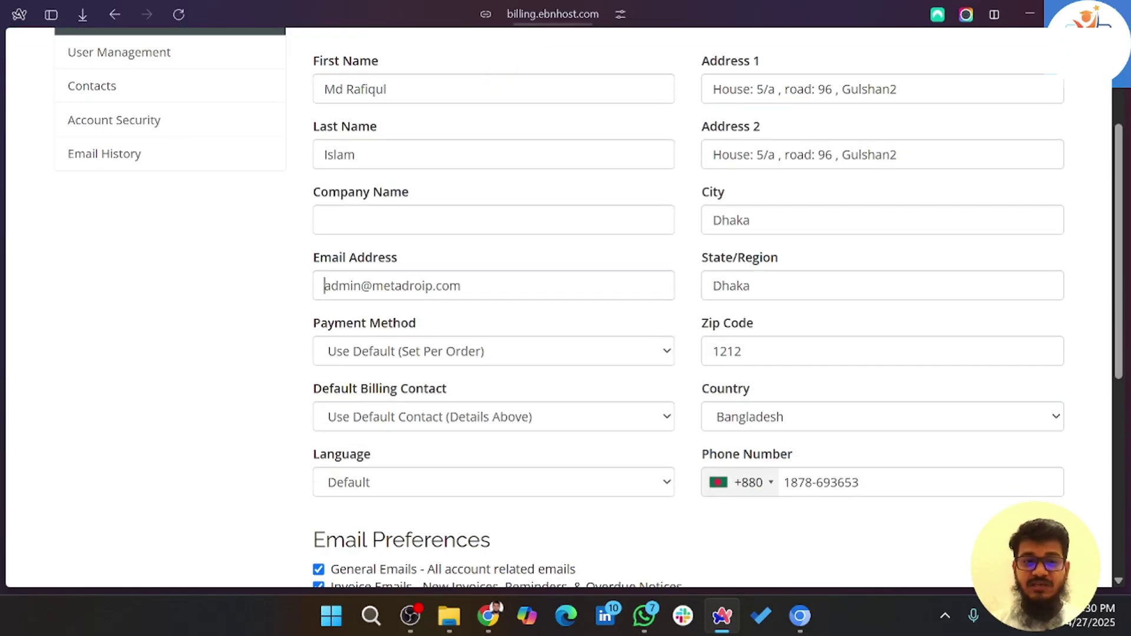
left_click_drag(325, 286, 461, 286)
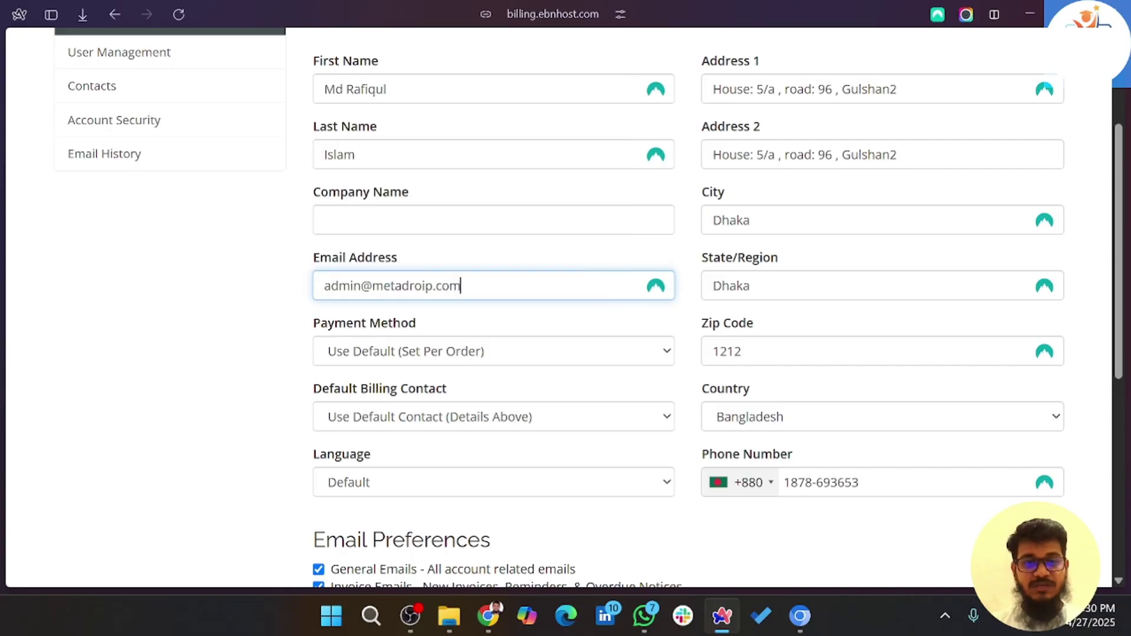
left_click_drag(462, 286, 323, 286)
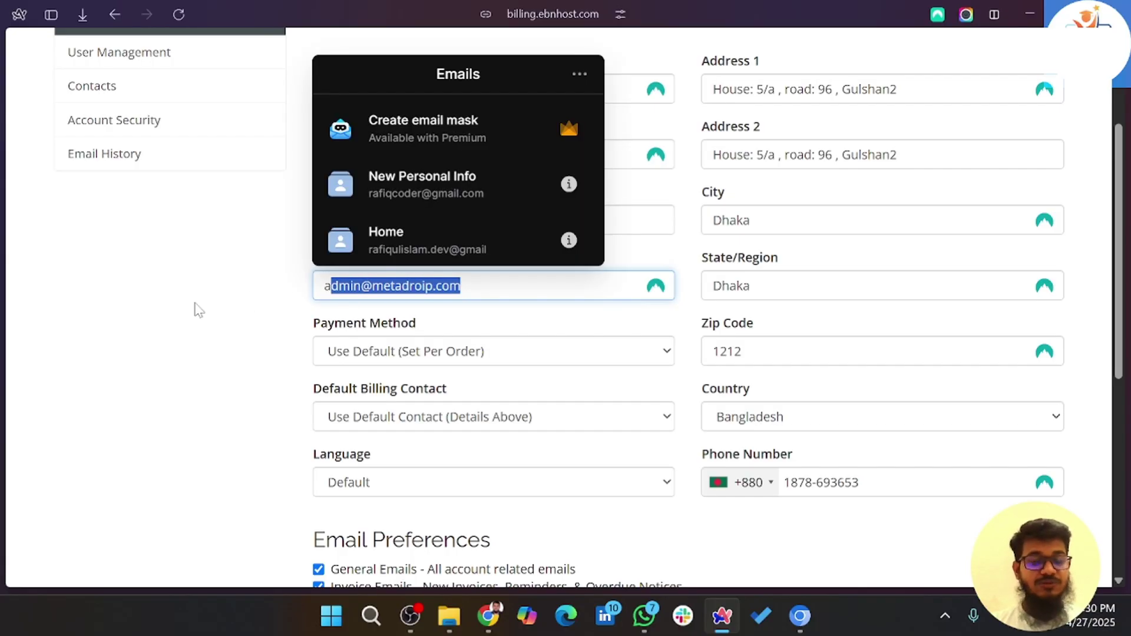
mouse_move(2, 359)
scroll(98, 492, "down", 3)
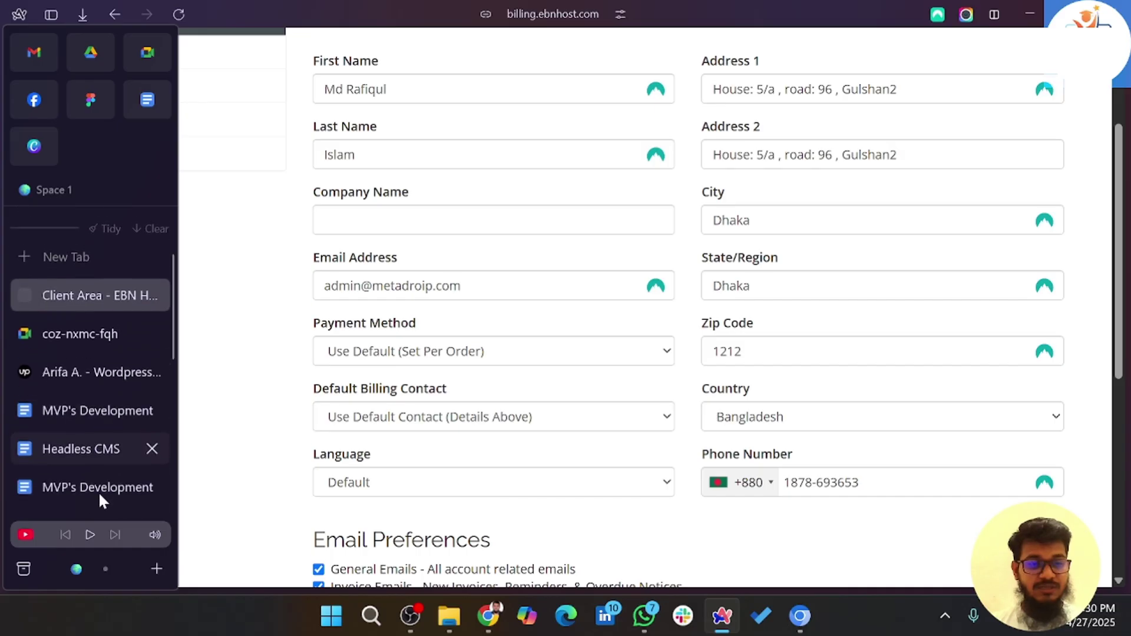
scroll(99, 501, "up", 2)
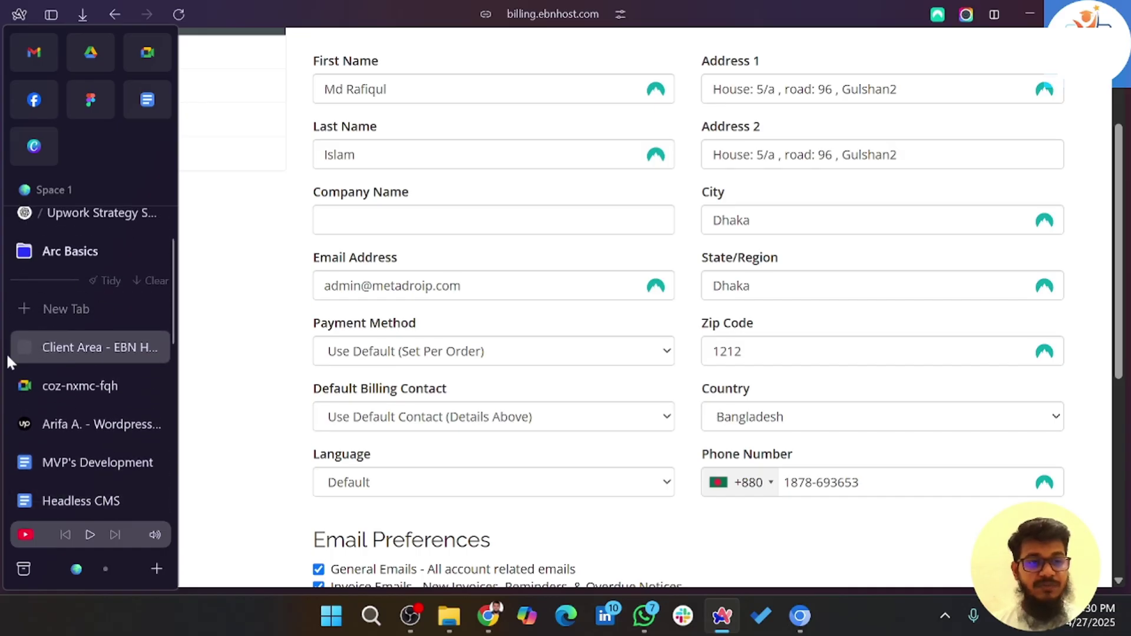
scroll(884, 383, "down", 4)
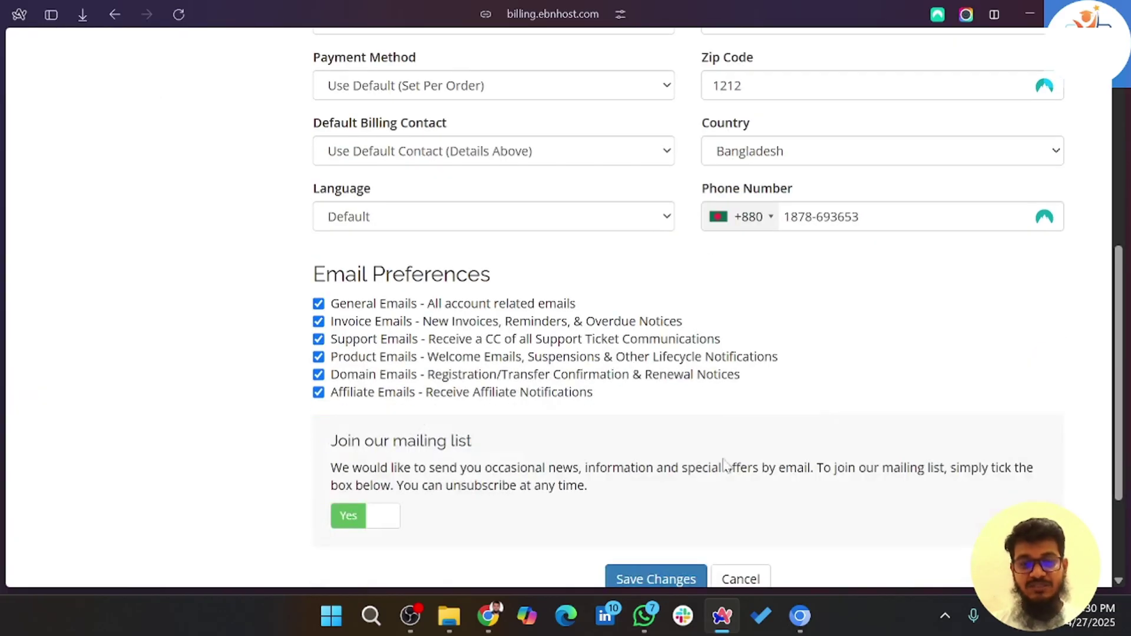
scroll(725, 465, "up", 5)
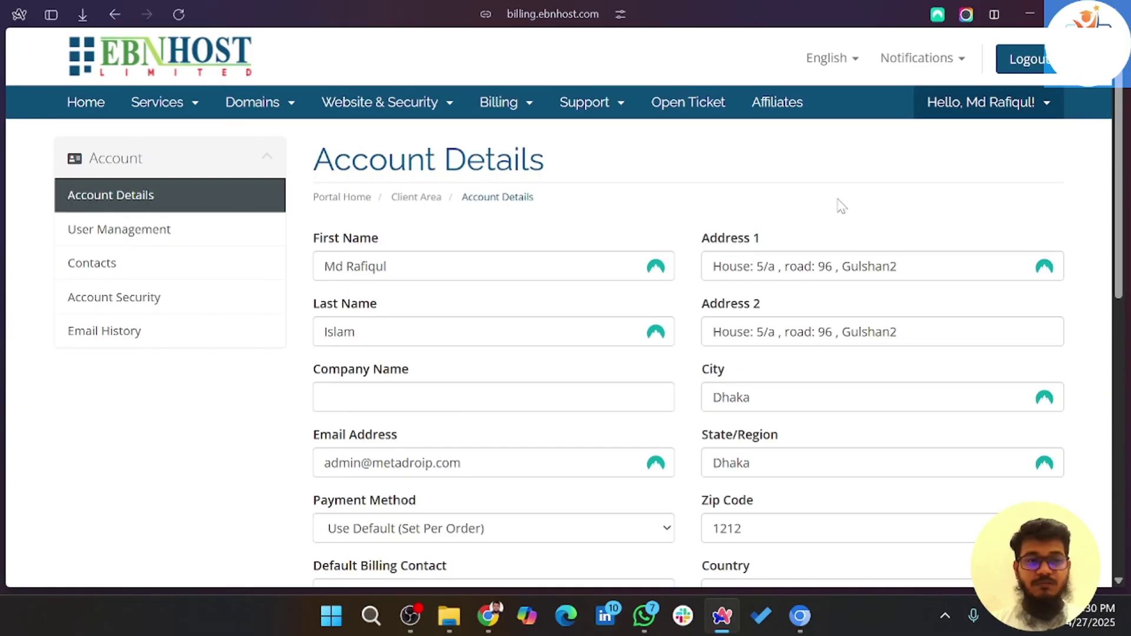
left_click(1012, 105)
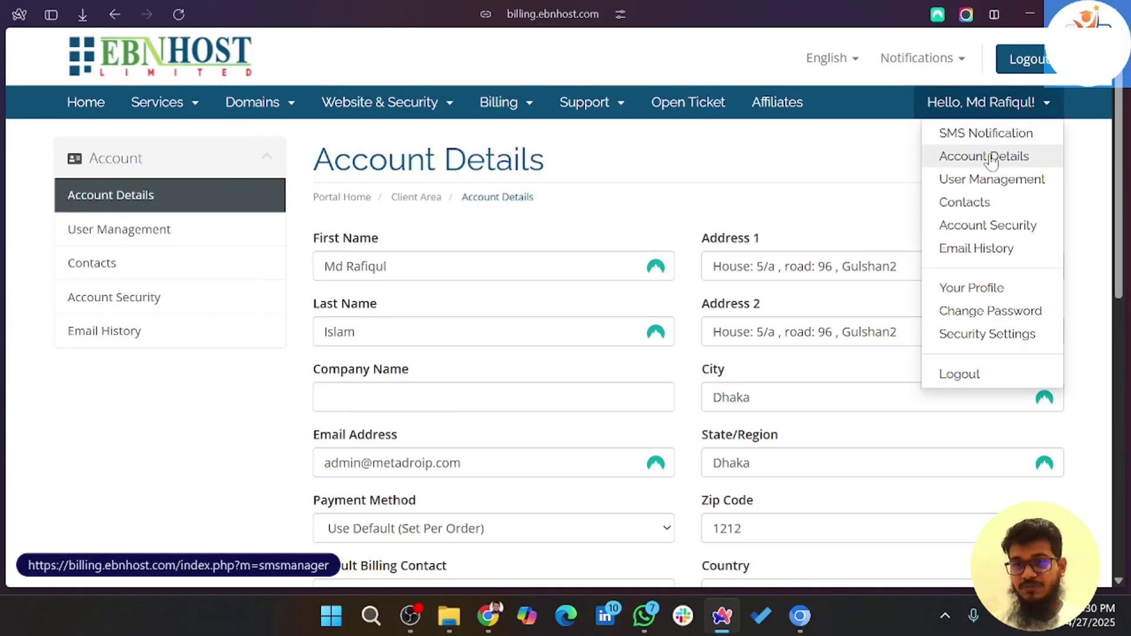
Step: Open the New Account Information email from the Email History list
left_click(966, 252)
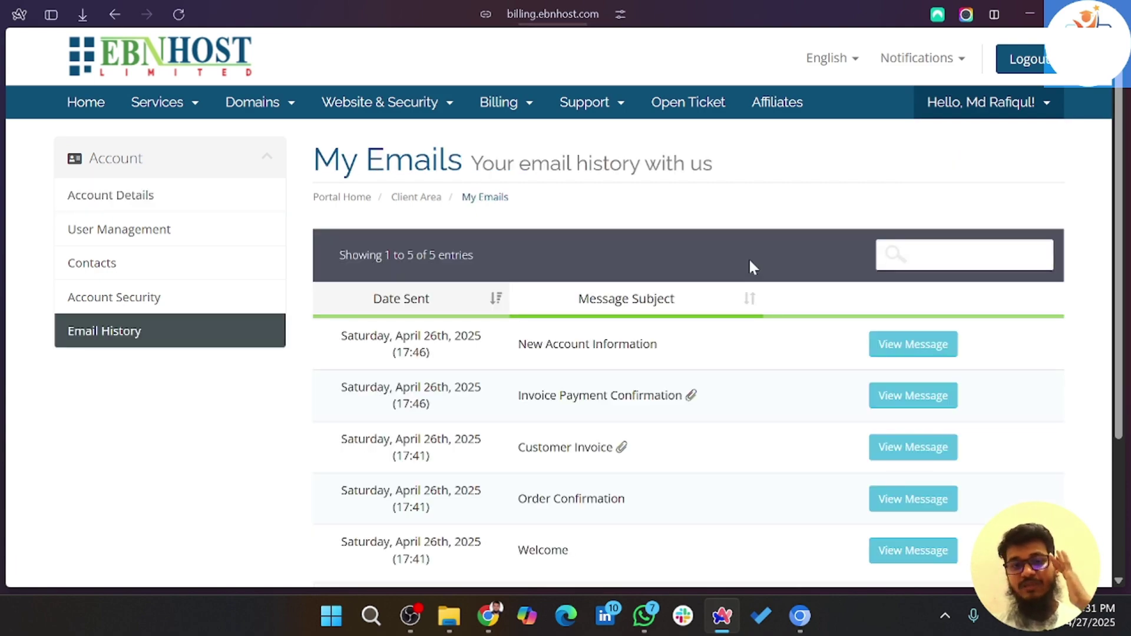
left_click_drag(519, 345, 657, 347)
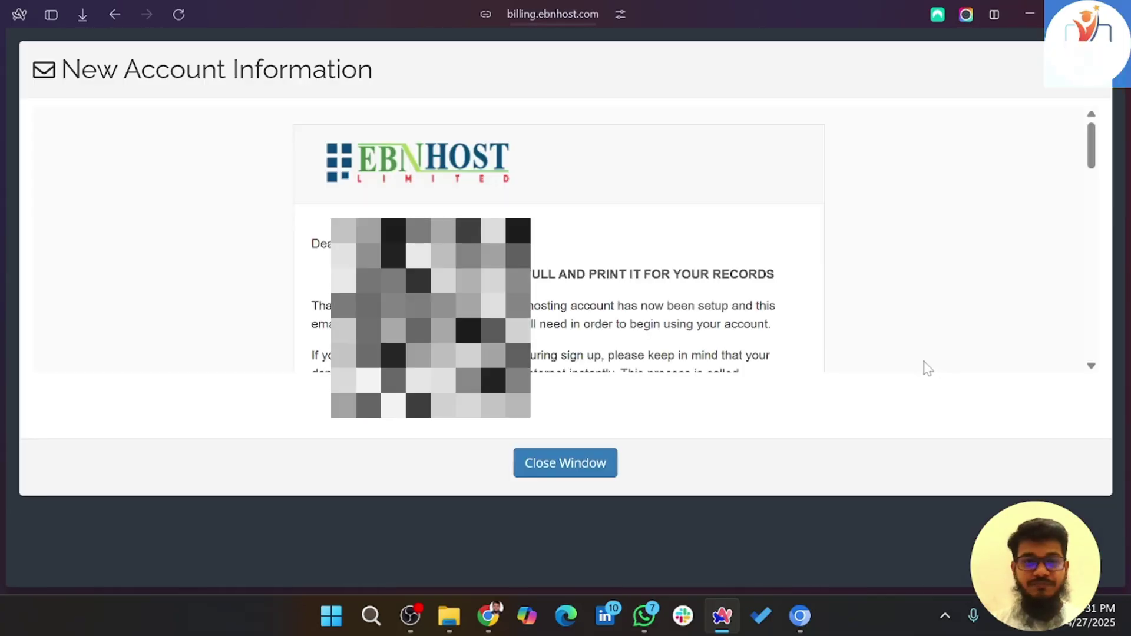
scroll(561, 294, "down", 8)
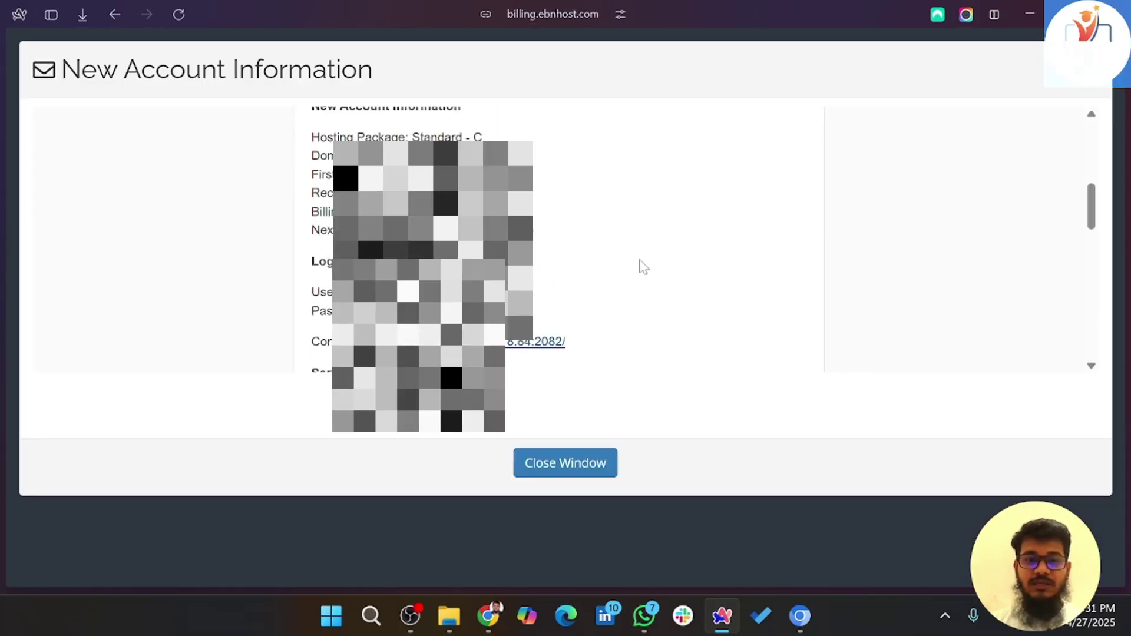
scroll(561, 293, "down", 5)
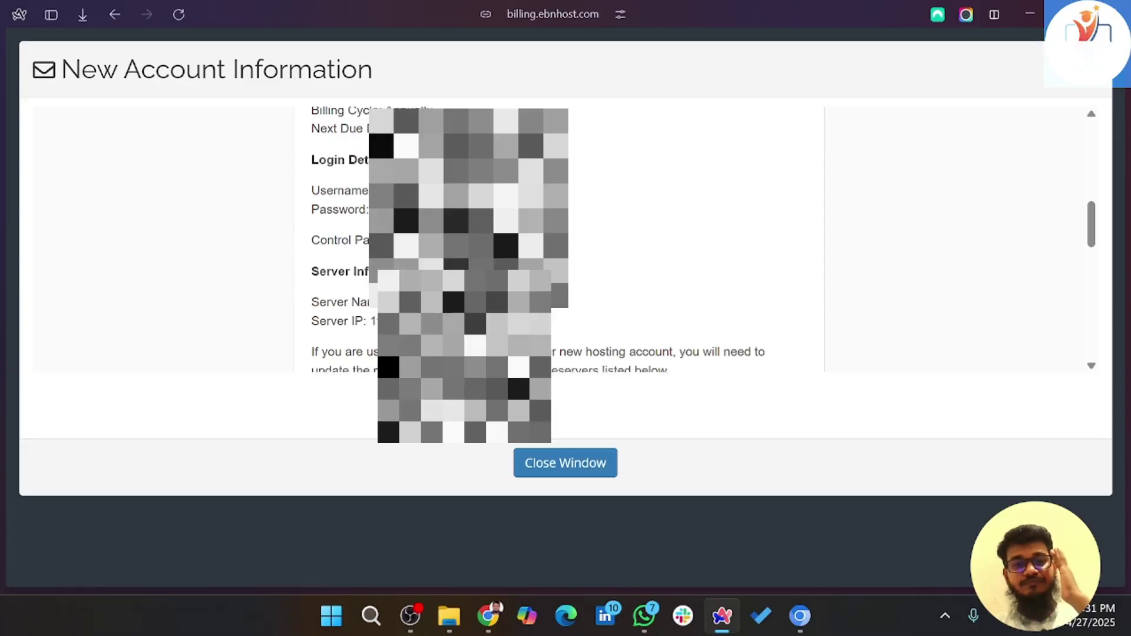
scroll(565, 239, "up", 2)
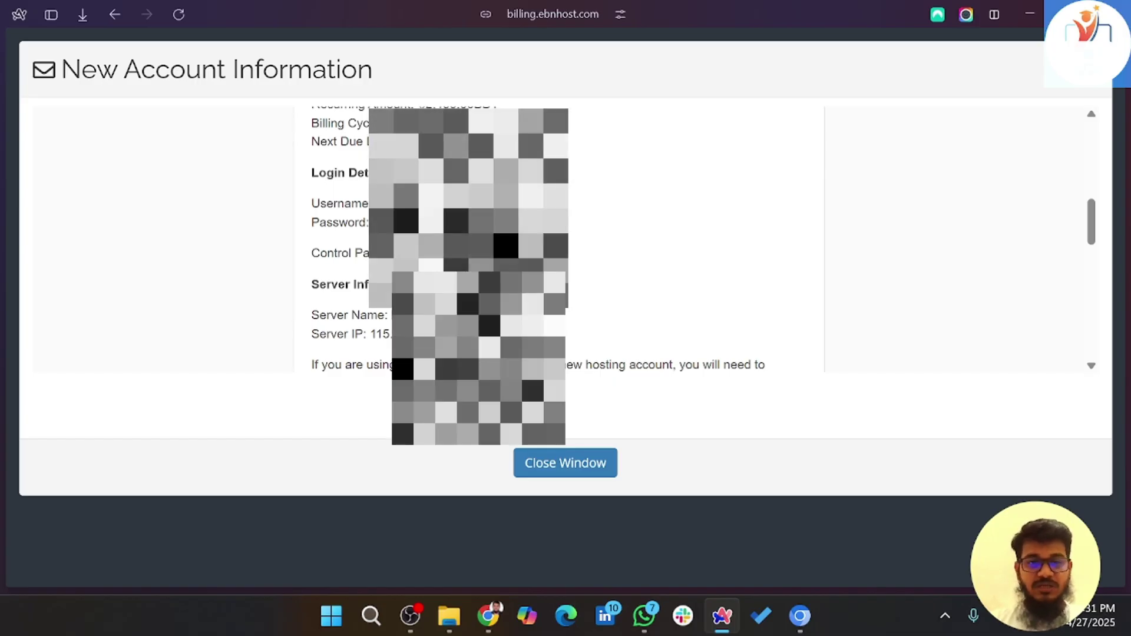
Step: Select the hosting password line and review the server and nameserver details
triple_click(340, 222)
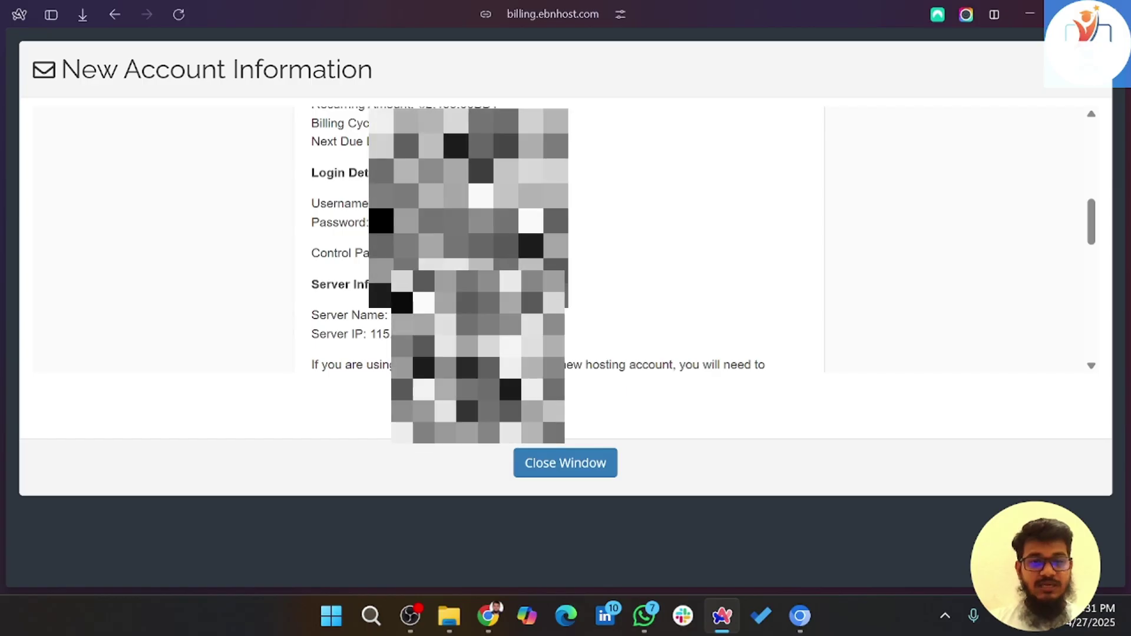
scroll(565, 239, "down", 3)
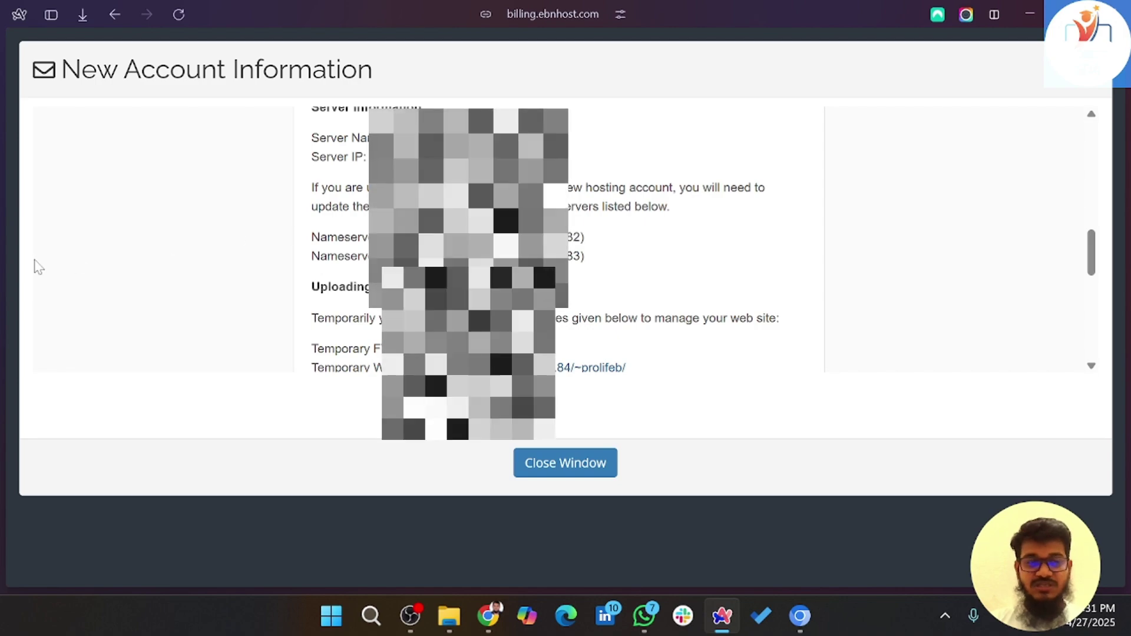
mouse_move(3, 277)
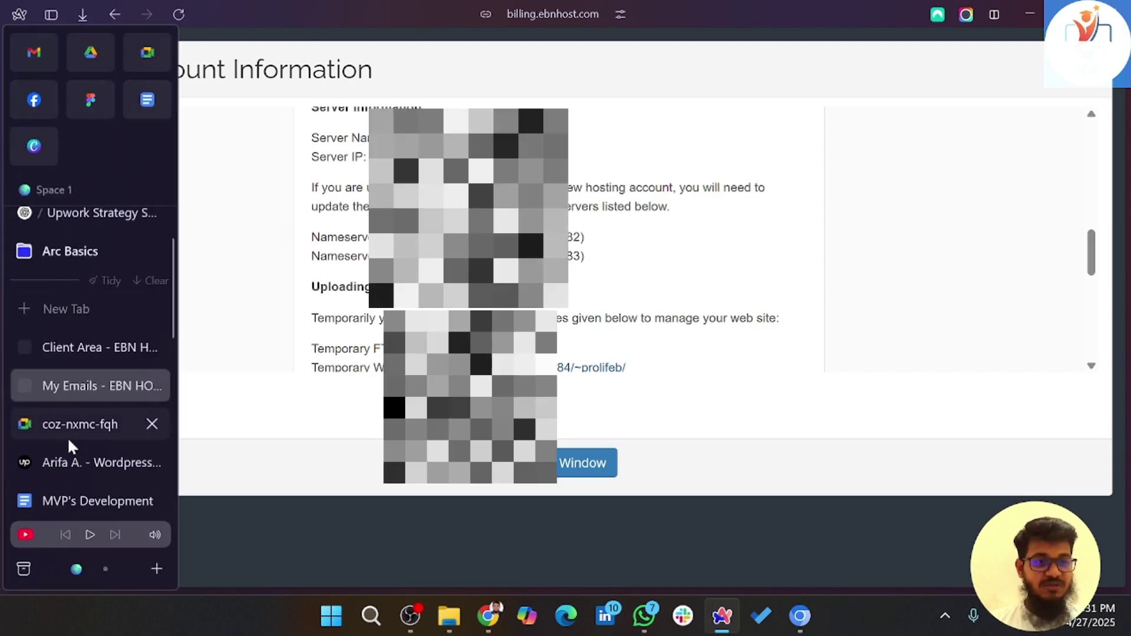
scroll(68, 438, "up", 1)
scroll(68, 437, "down", 6)
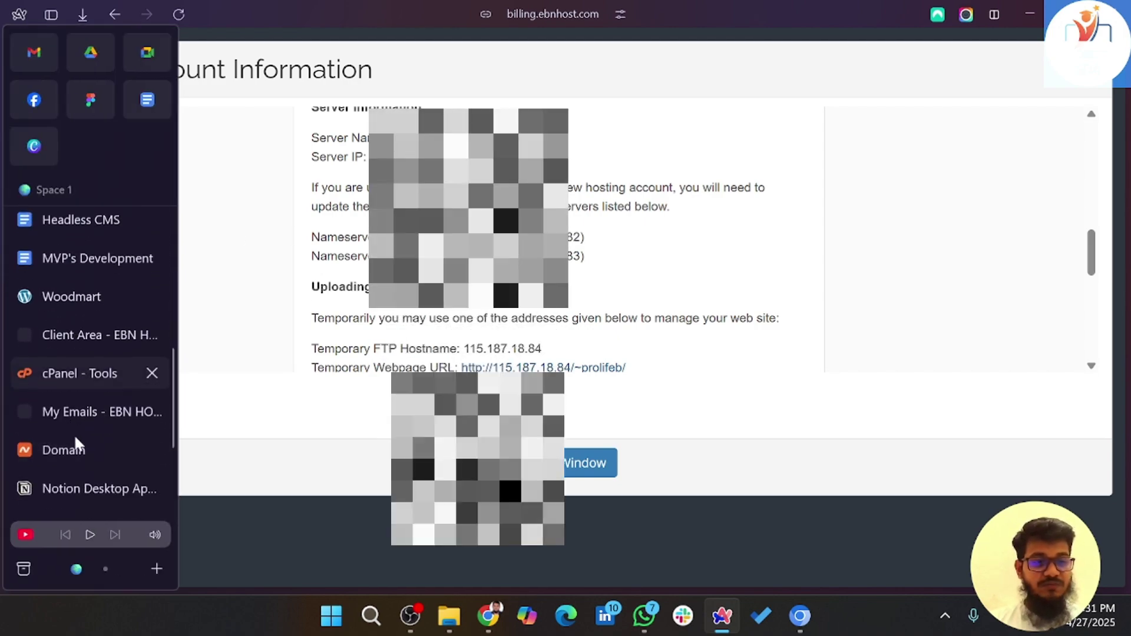
Step: On prolifebd.com's Namecheap domain page, keep the nameserver type as Custom DNS
left_click(75, 442)
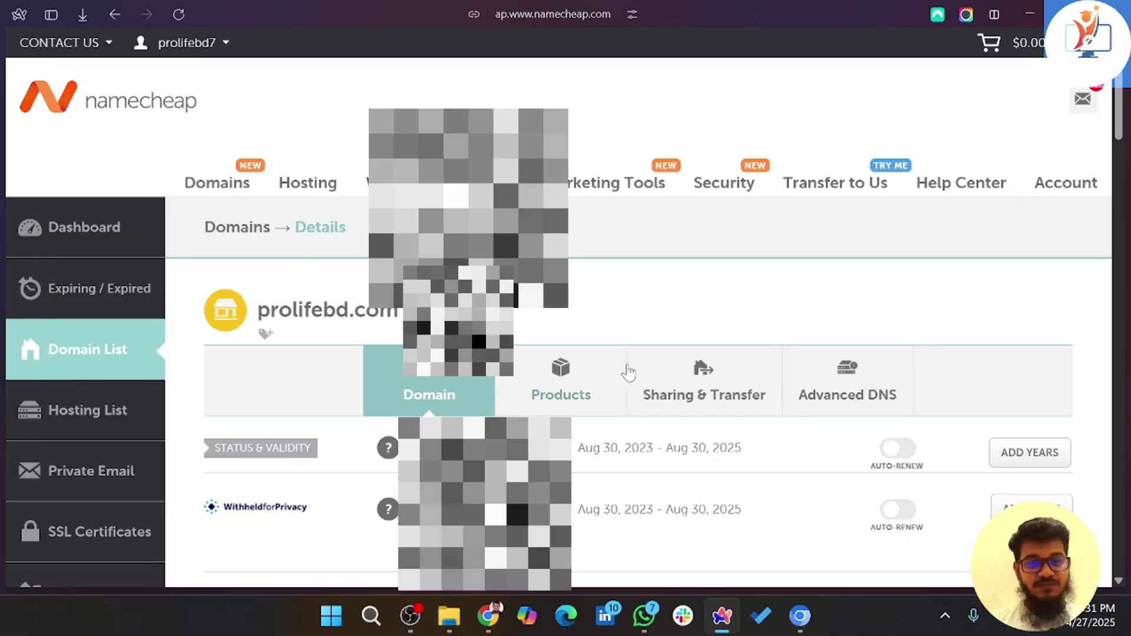
scroll(628, 371, "down", 5)
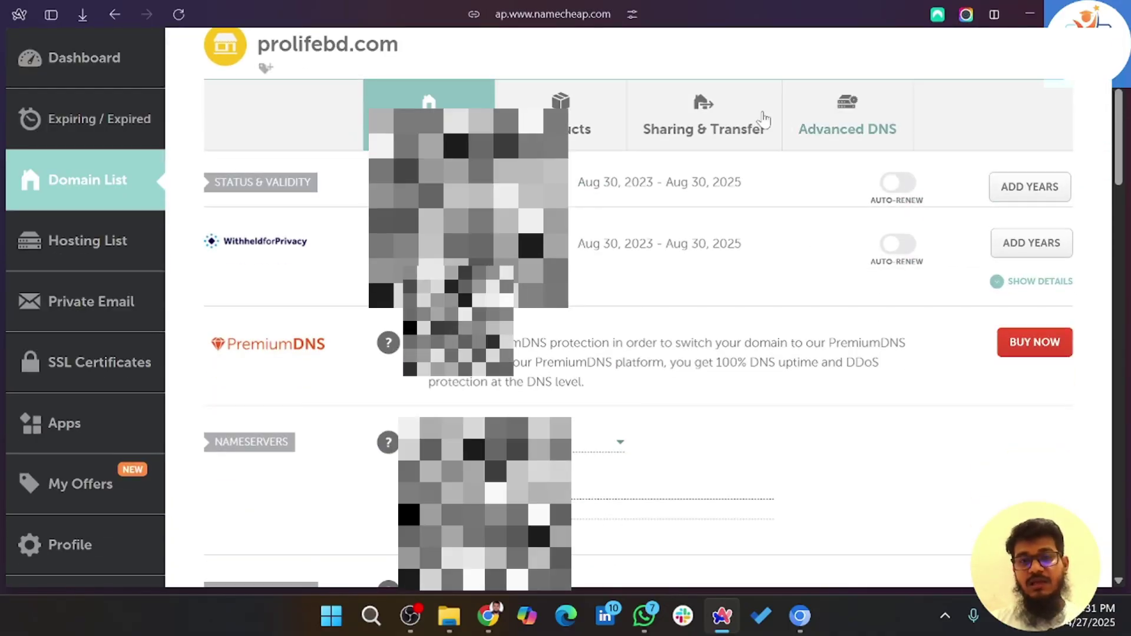
scroll(488, 397, "down", 3)
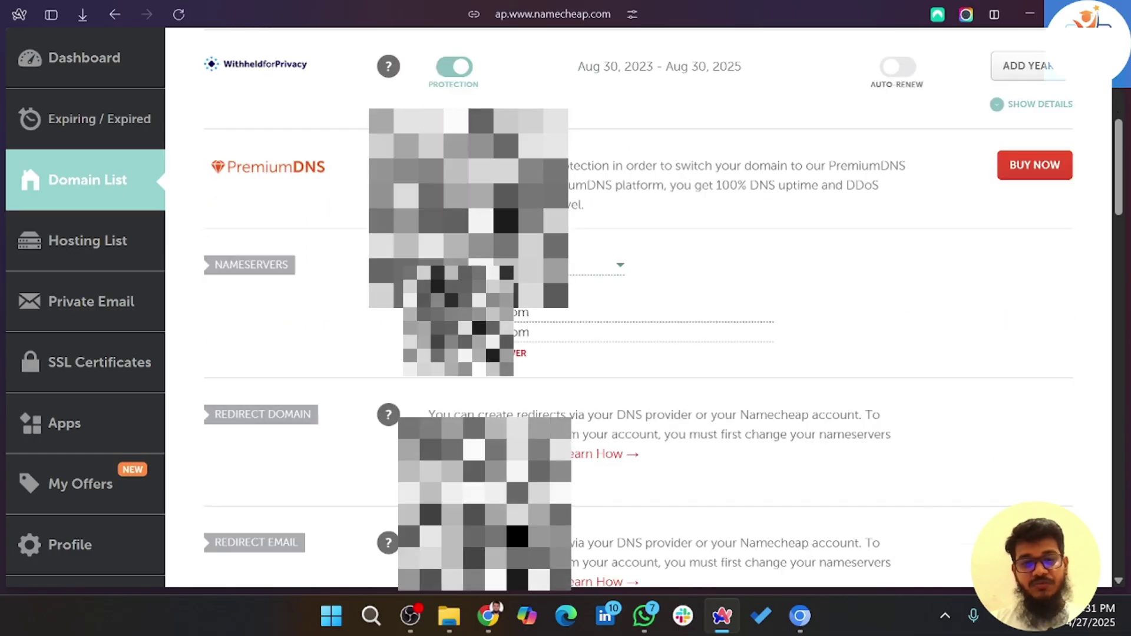
left_click(535, 264)
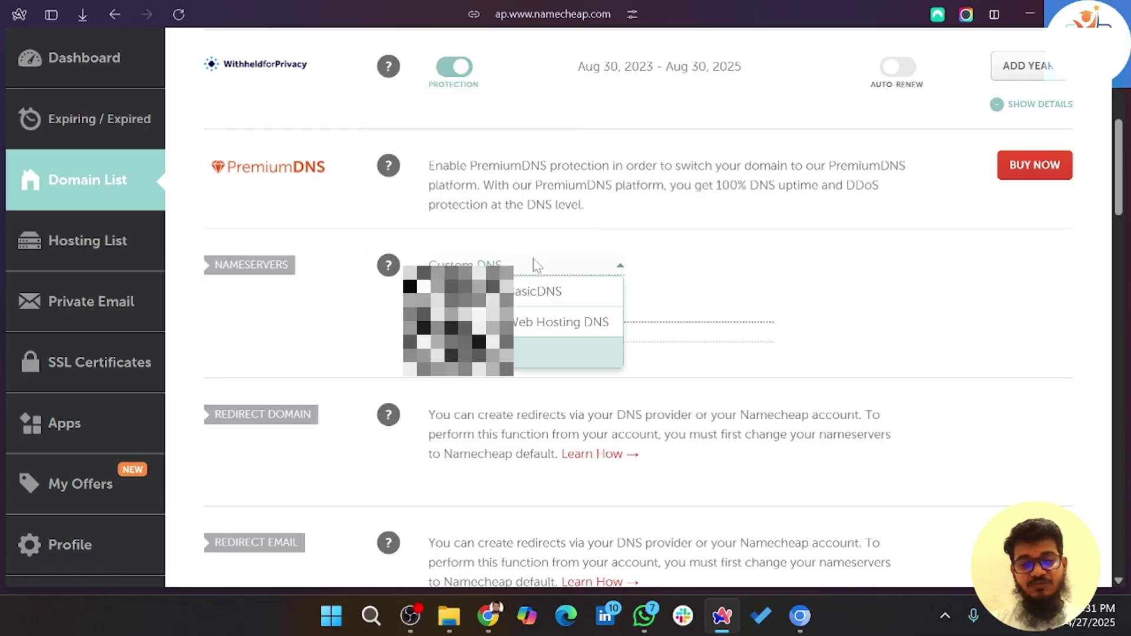
left_click(569, 352)
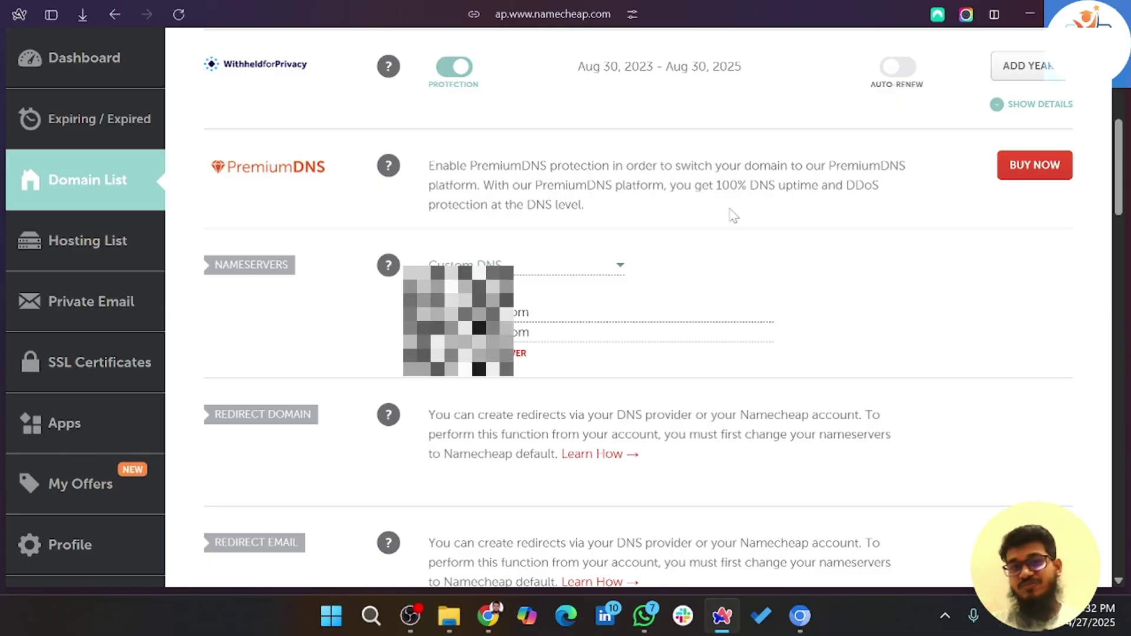
Step: Select the current value in prolifebd.com's first Custom DNS nameserver field
mouse_move(3, 345)
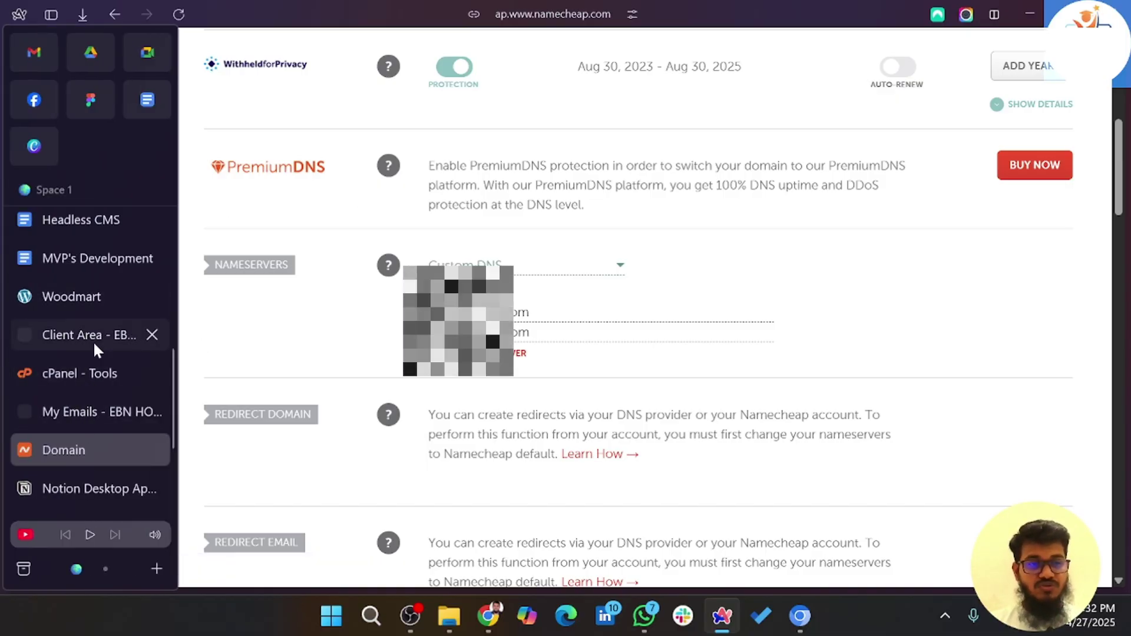
scroll(85, 283, "up", 3)
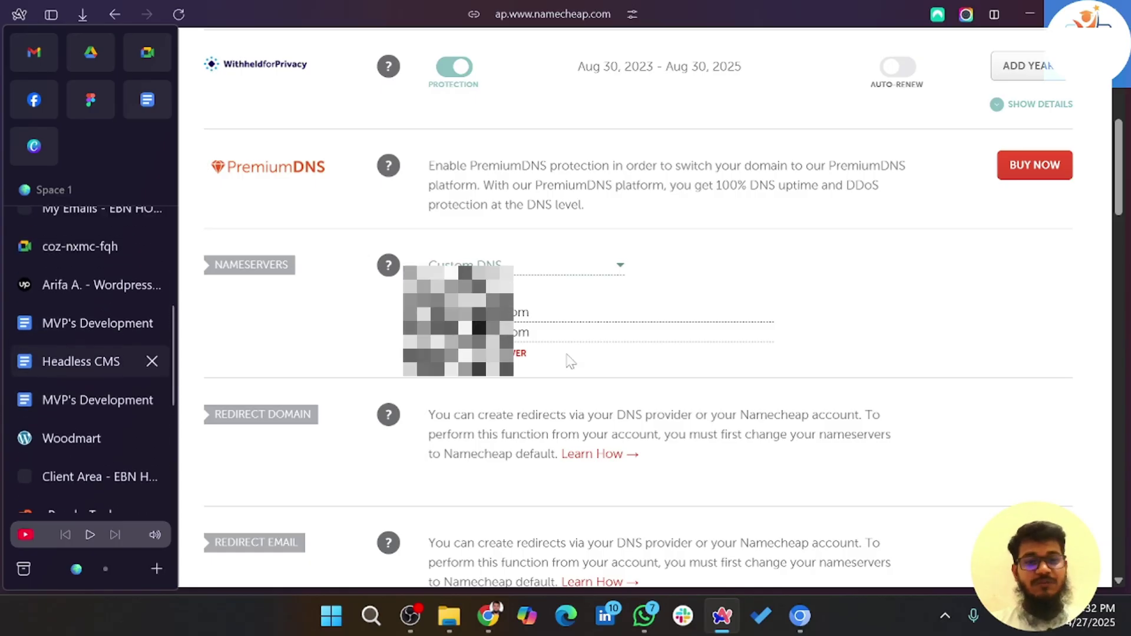
double_click(471, 312)
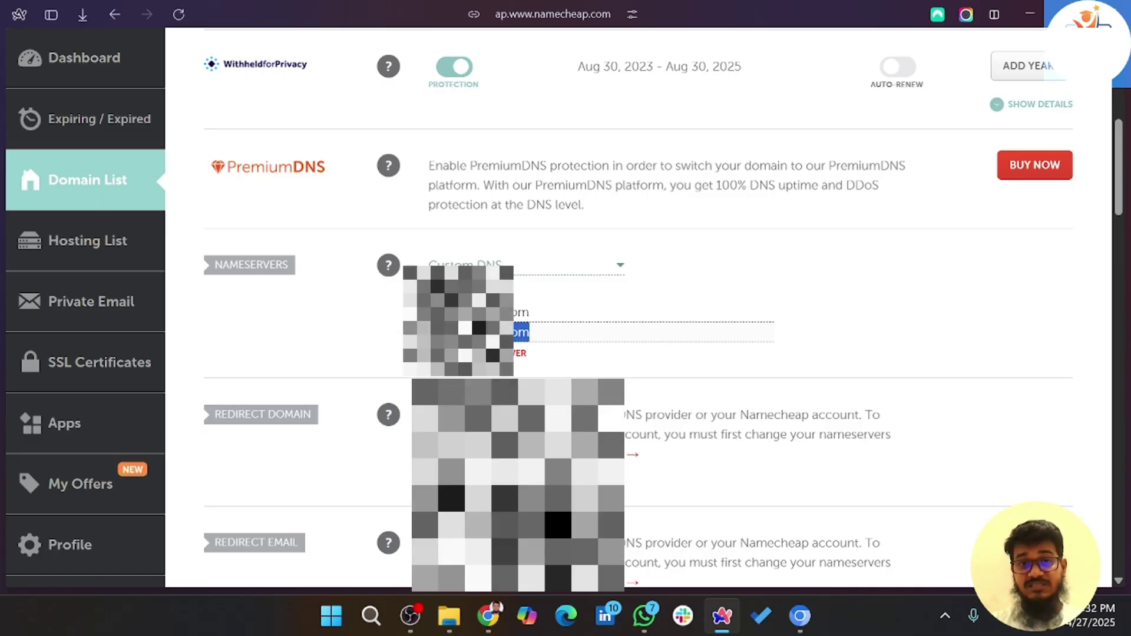
scroll(476, 254, "up", 5)
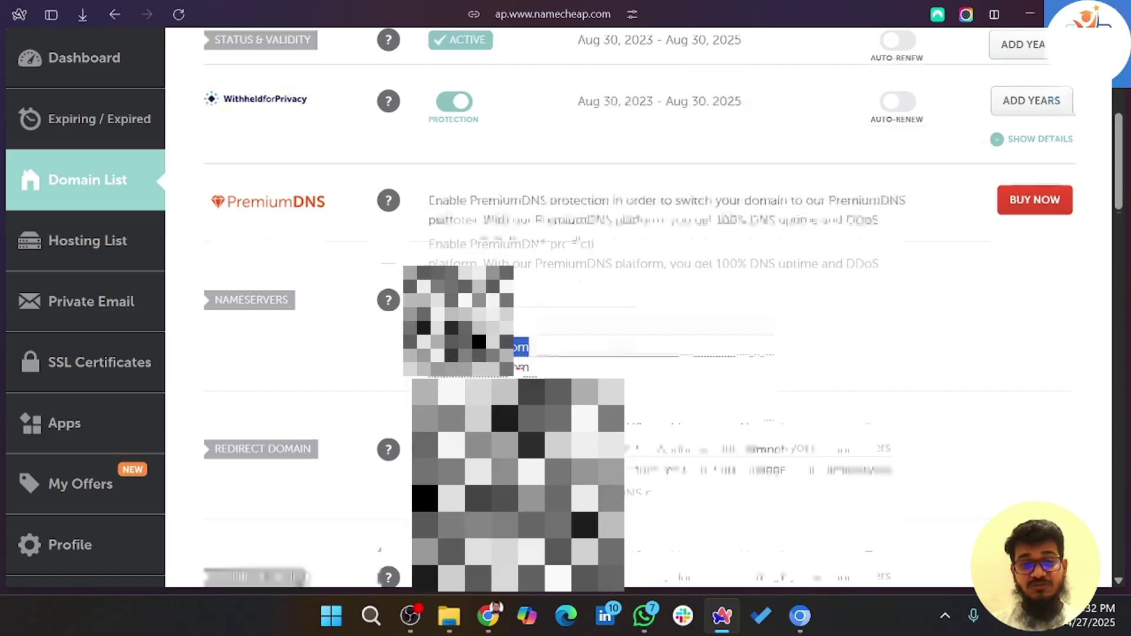
scroll(476, 254, "down", 5)
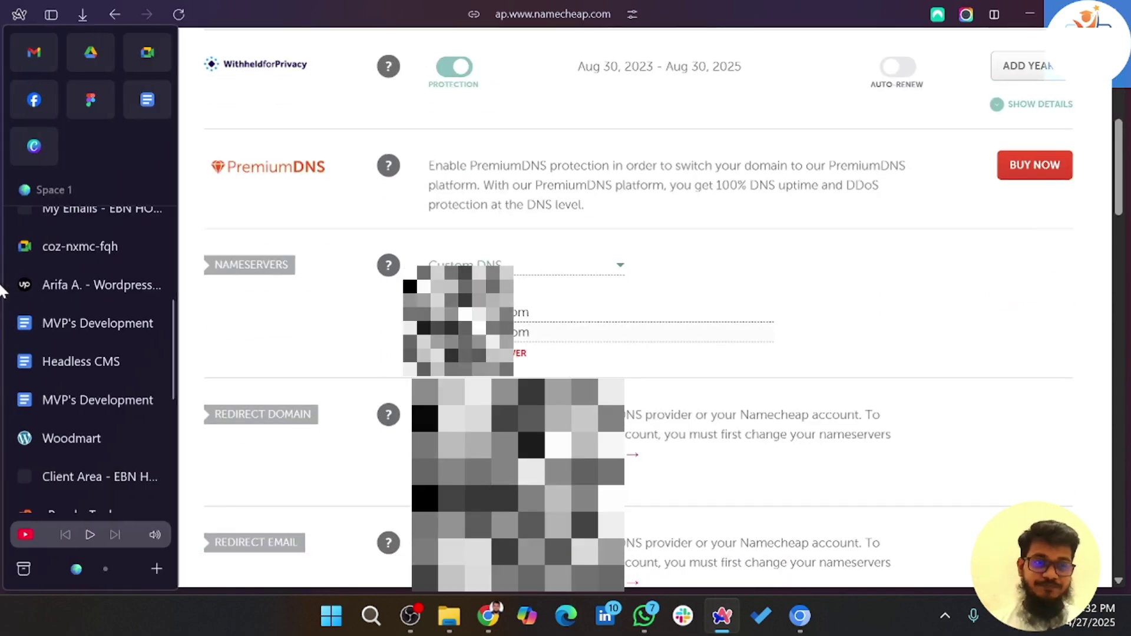
left_click(291, 326)
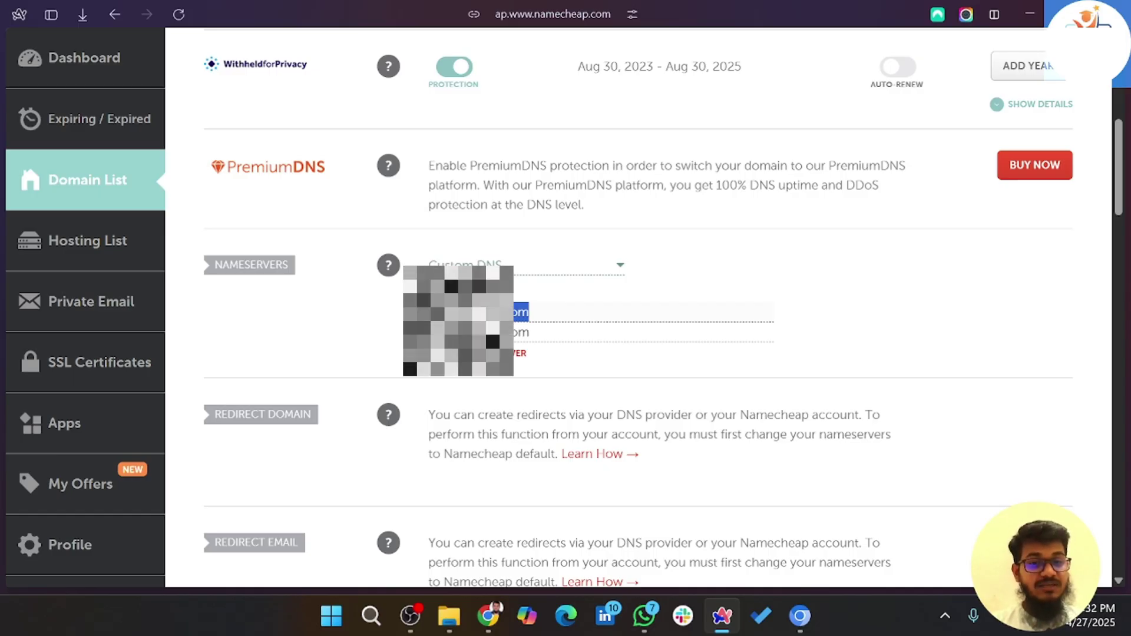
Step: Paste the hosting nameserver into the first Custom DNS field and save the nameservers
key("ctrl+v")
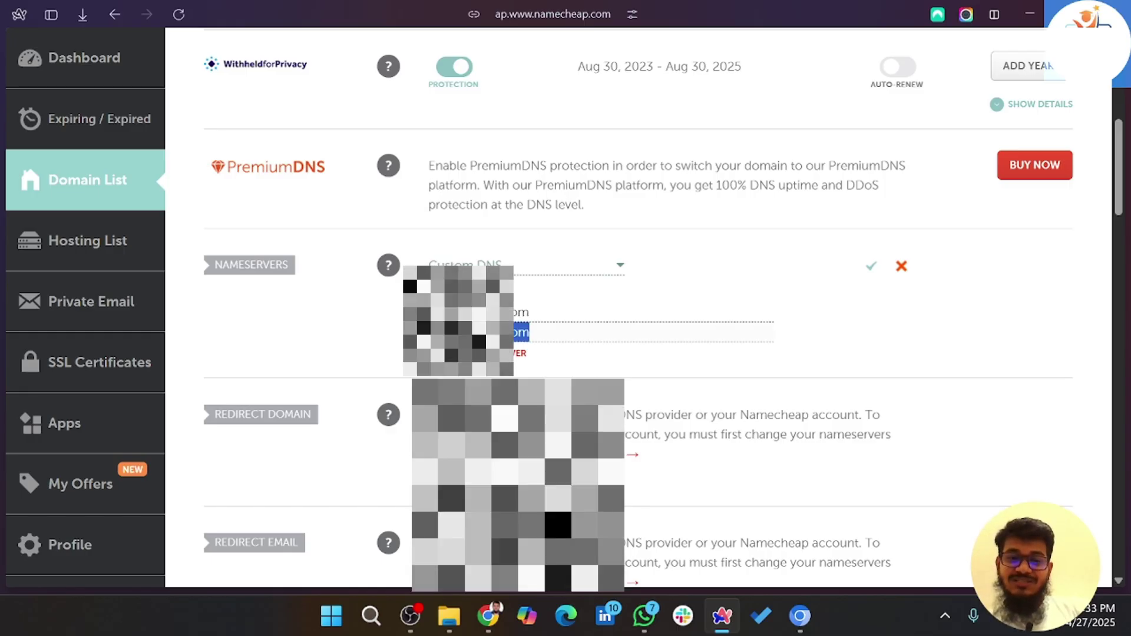
scroll(648, 307, "up", 5)
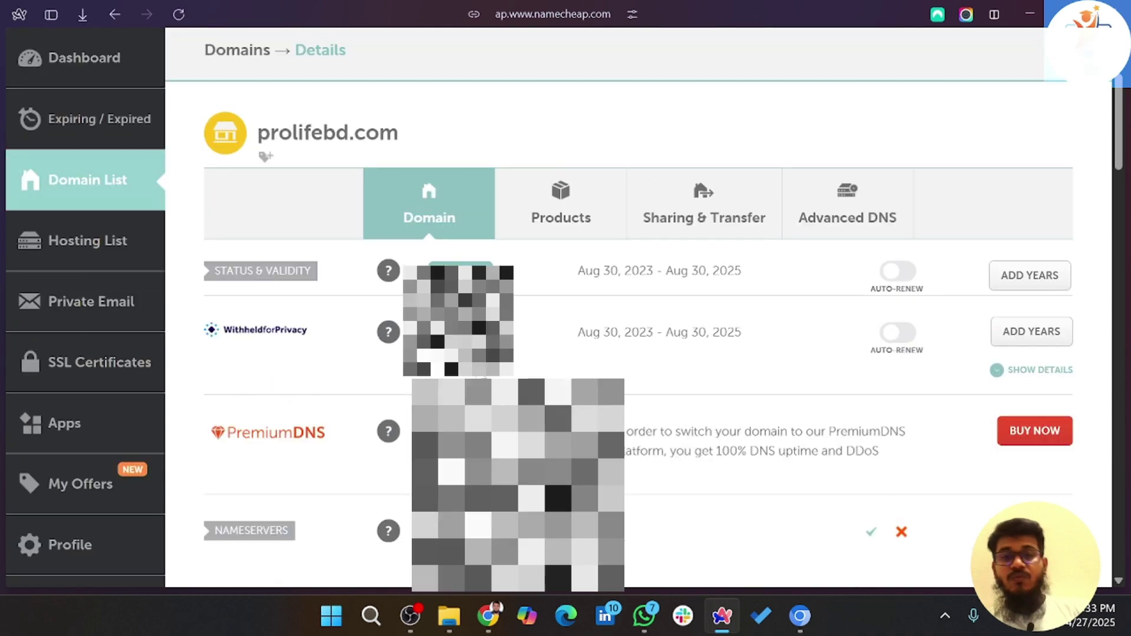
scroll(648, 318, "down", 2)
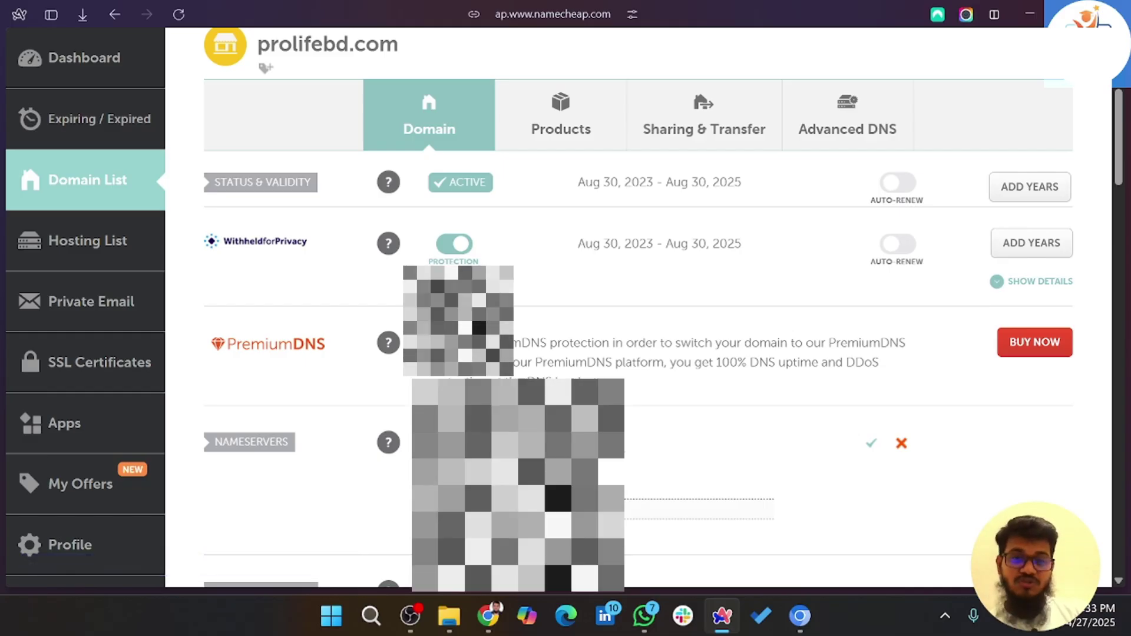
scroll(967, 210, "down", 3)
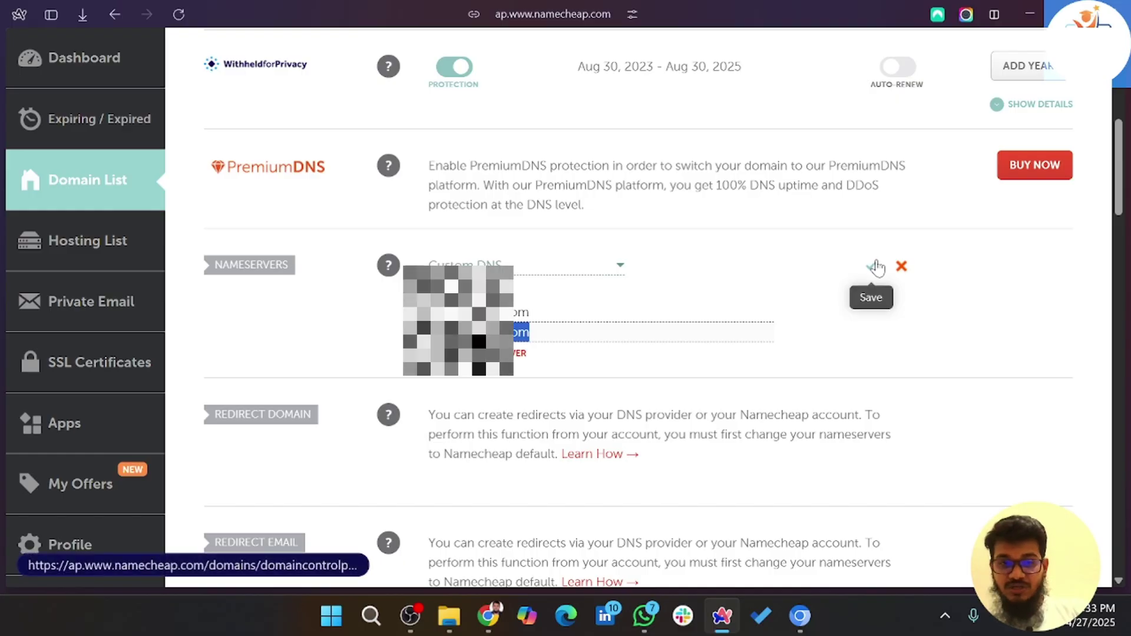
left_click(570, 308)
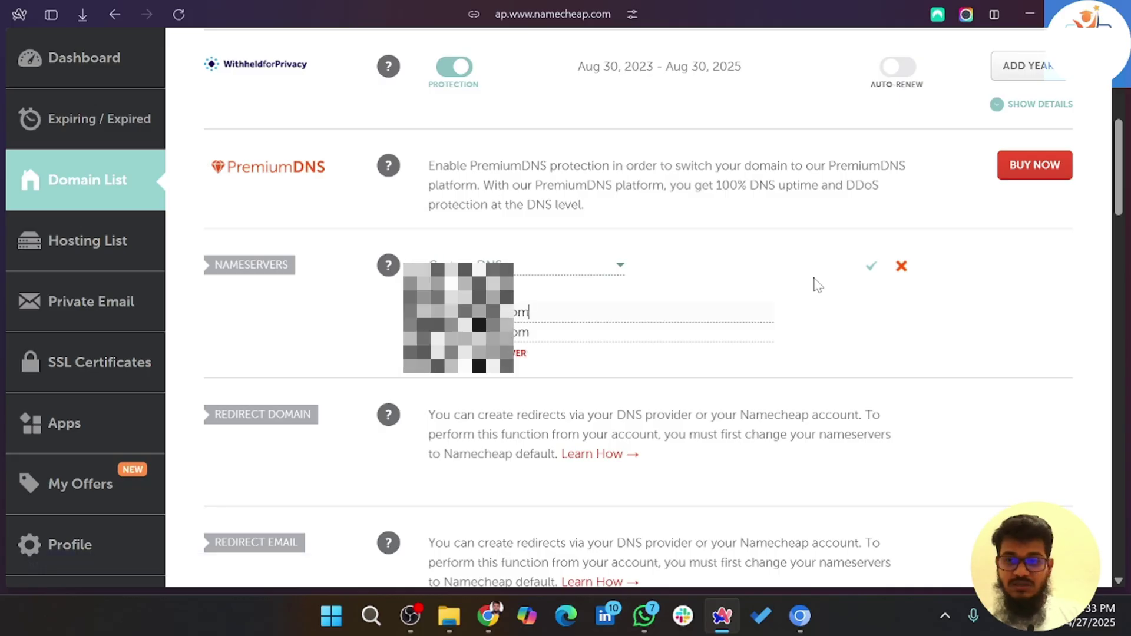
left_click(873, 270)
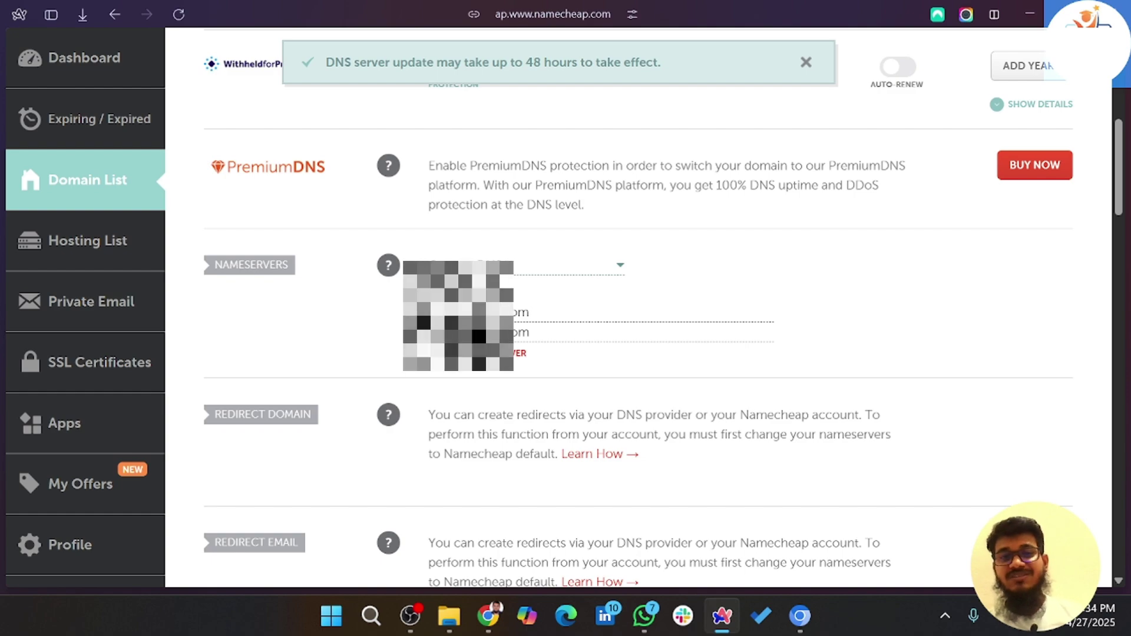
Step: Dismiss the notice that the DNS update may take up to 48 hours
left_click_drag(661, 62, 400, 63)
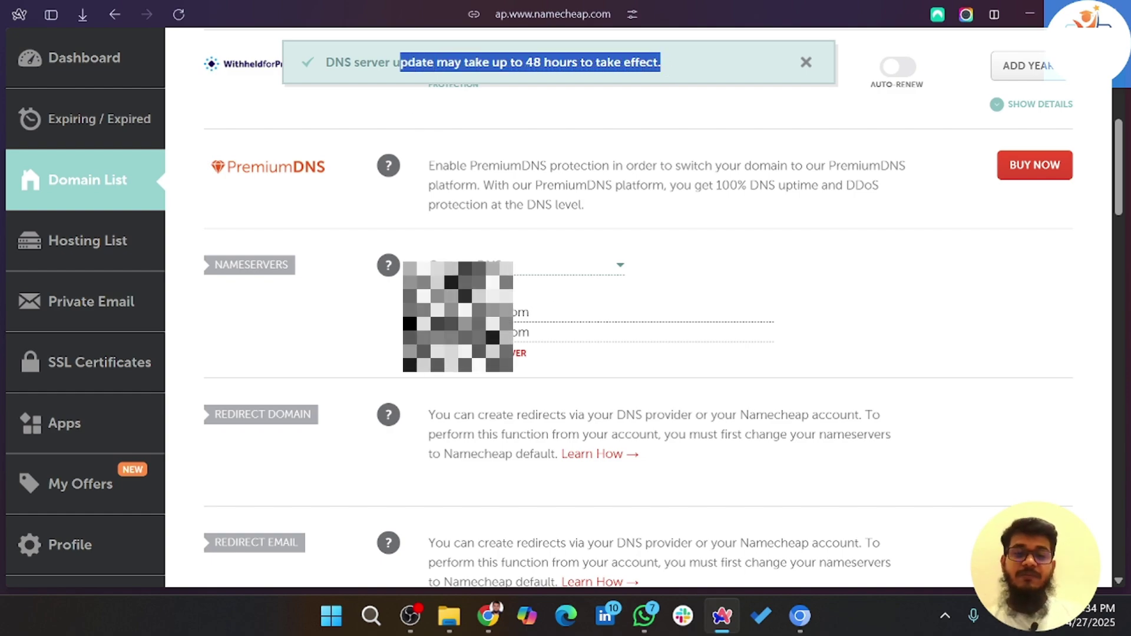
left_click(853, 355)
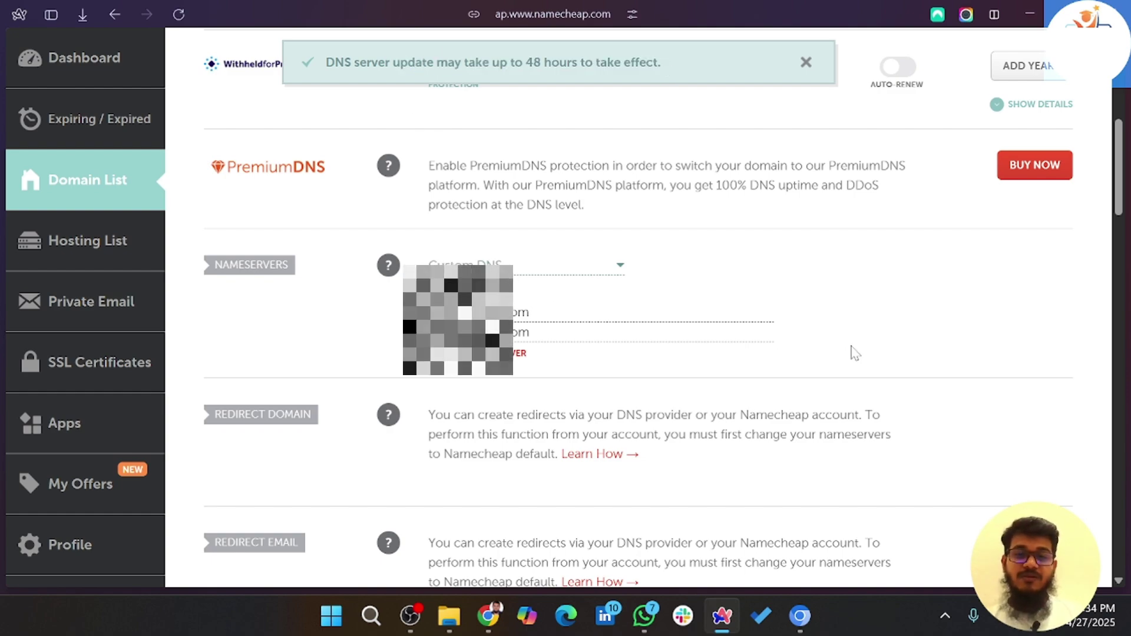
left_click(807, 63)
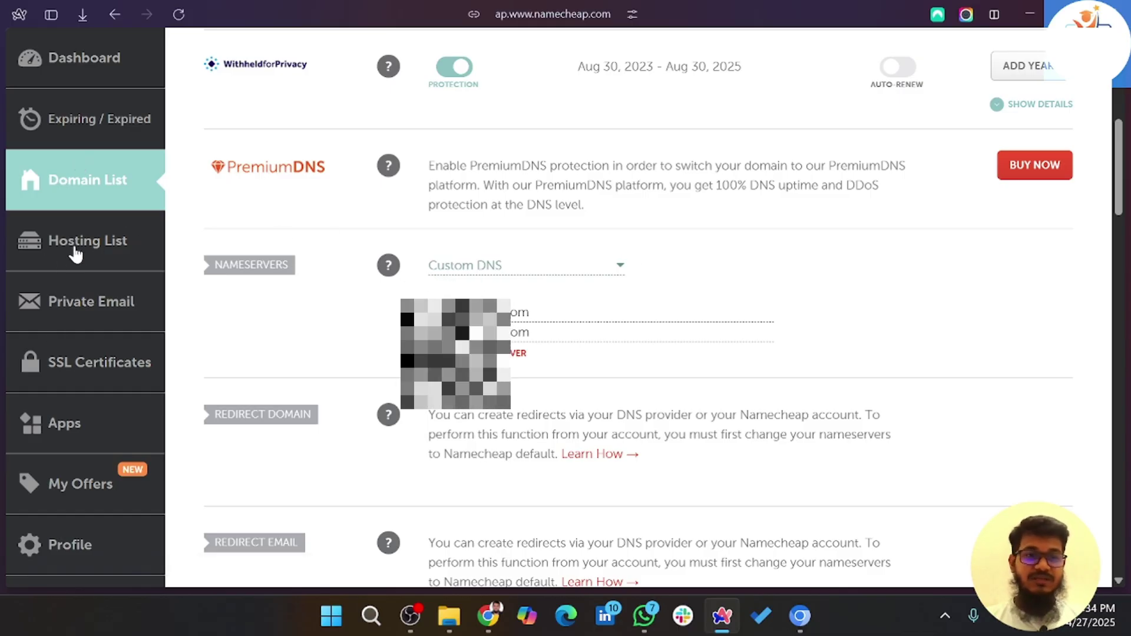
Step: Return to the EBNHost Client Area home page
scroll(75, 255, "up", 2)
mouse_move(3, 254)
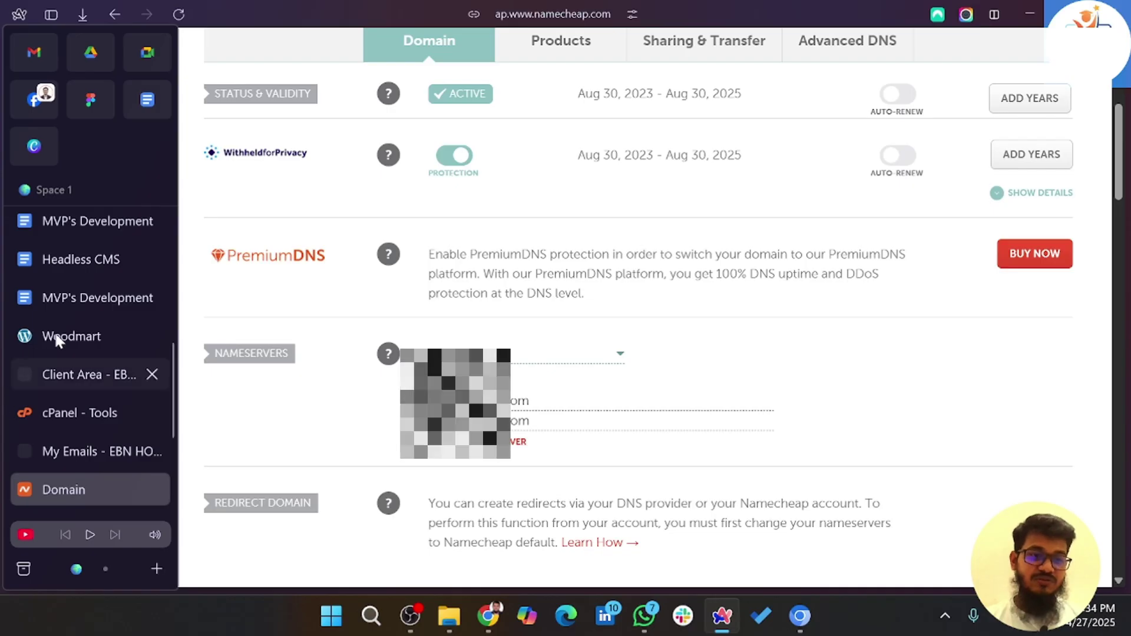
scroll(70, 307, "up", 5)
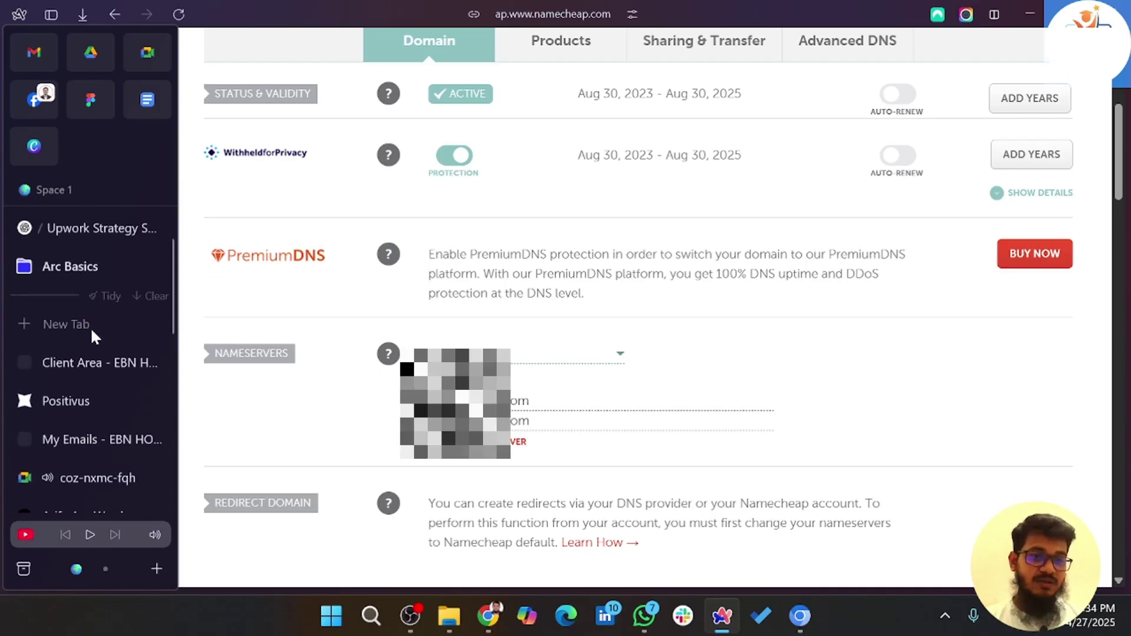
scroll(92, 336, "up", 1)
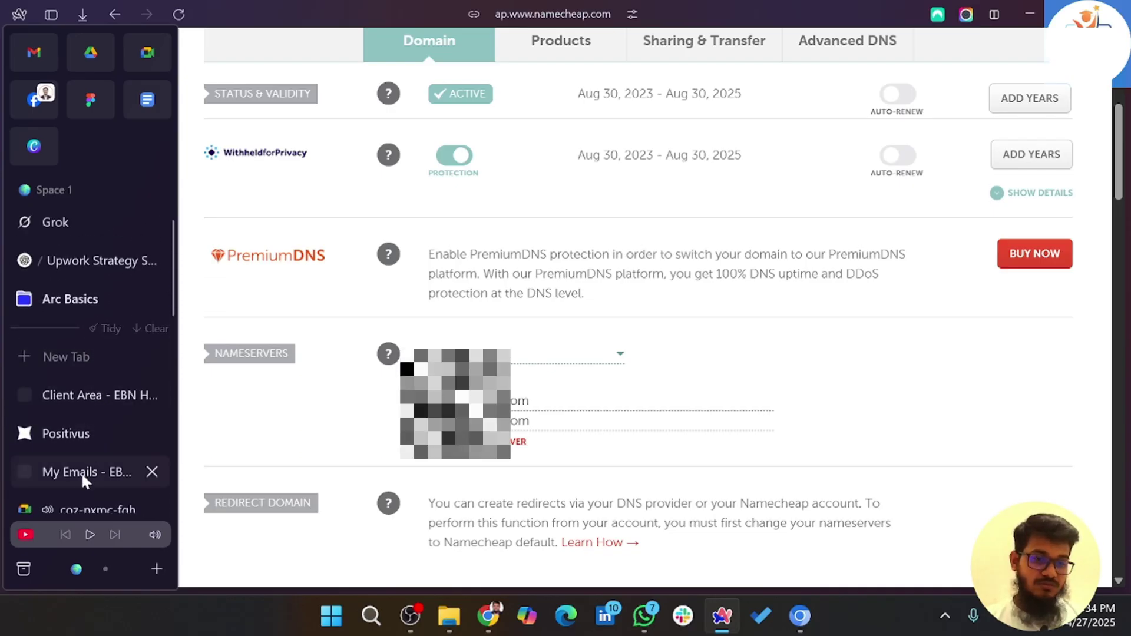
scroll(80, 471, "down", 10)
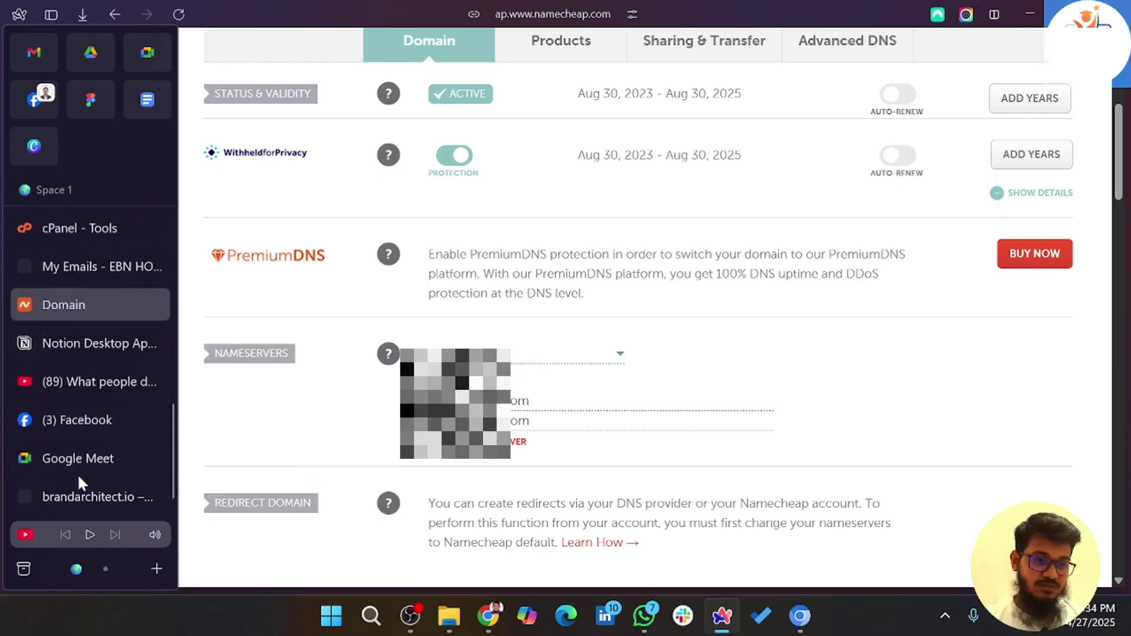
scroll(76, 473, "up", 6)
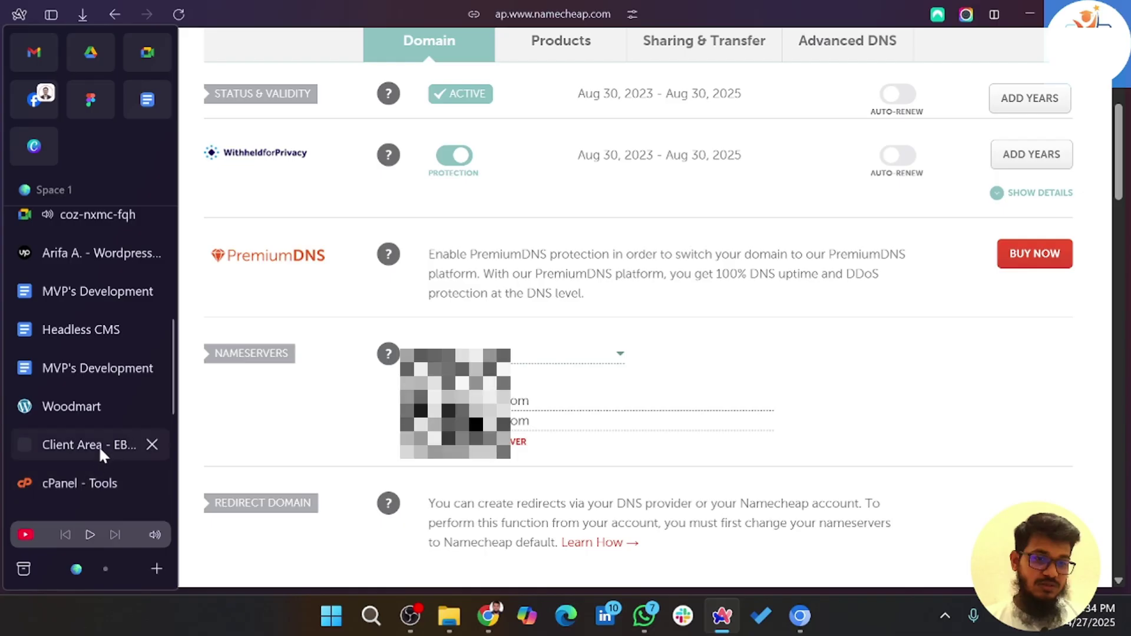
left_click(98, 445)
scroll(554, 224, "up", 3)
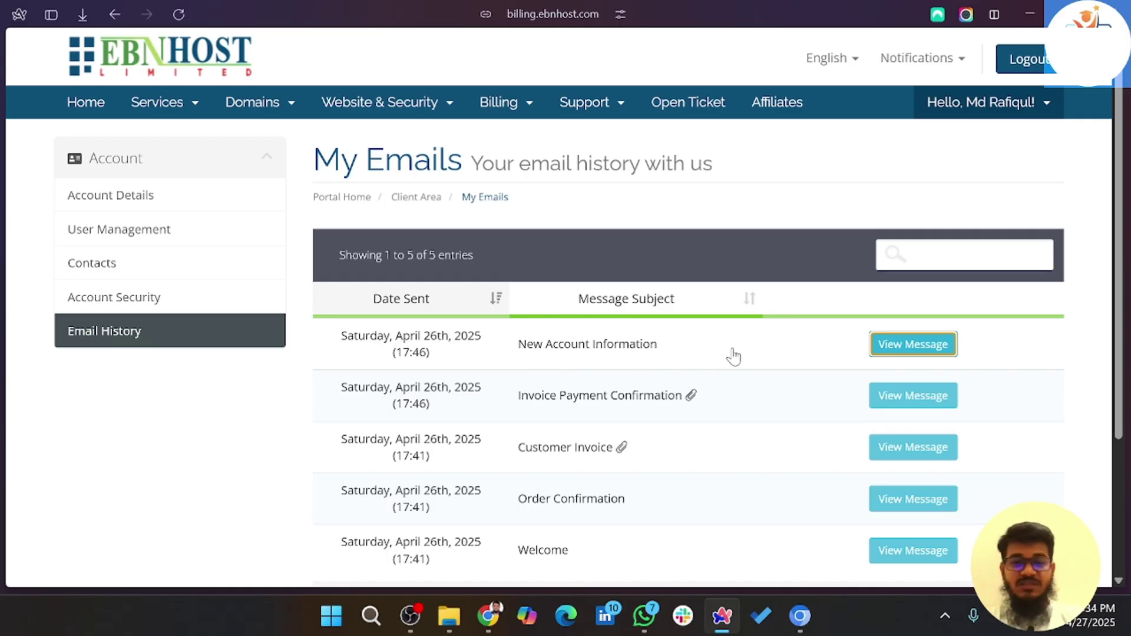
left_click(86, 112)
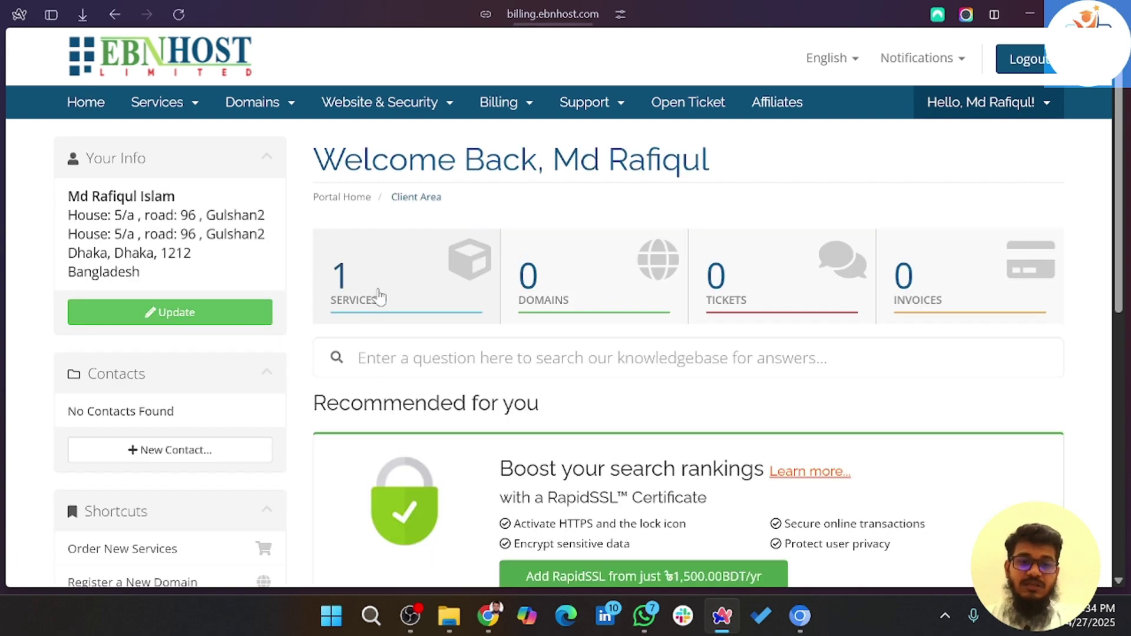
Step: Open My Services and the prolifebd.com Standard - C product details
scroll(395, 288, "down", 5)
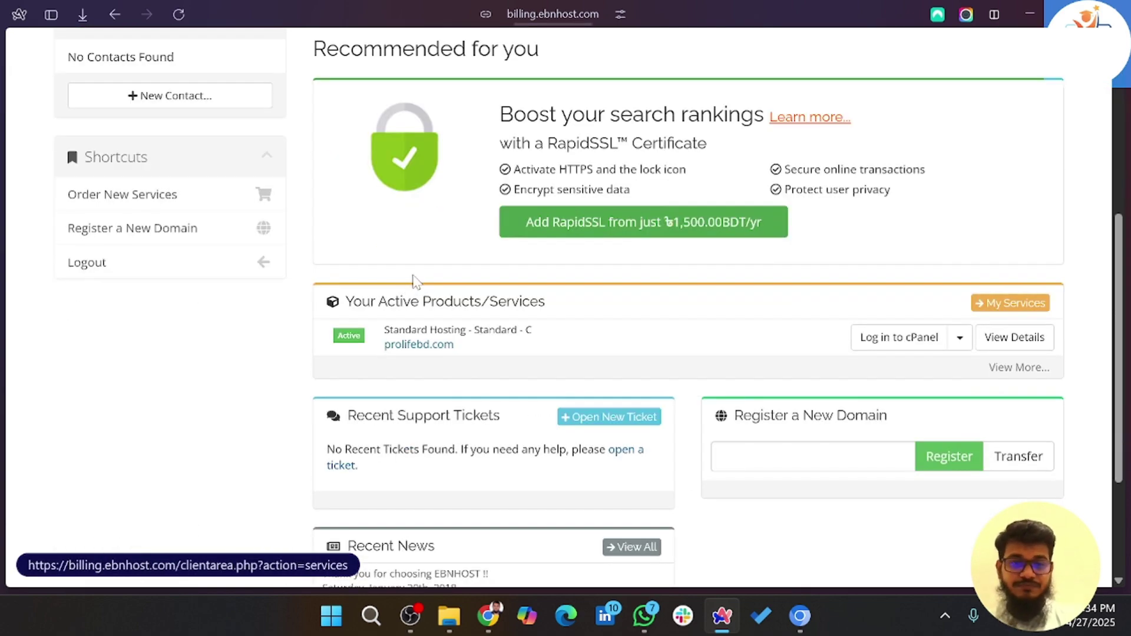
left_click(894, 340)
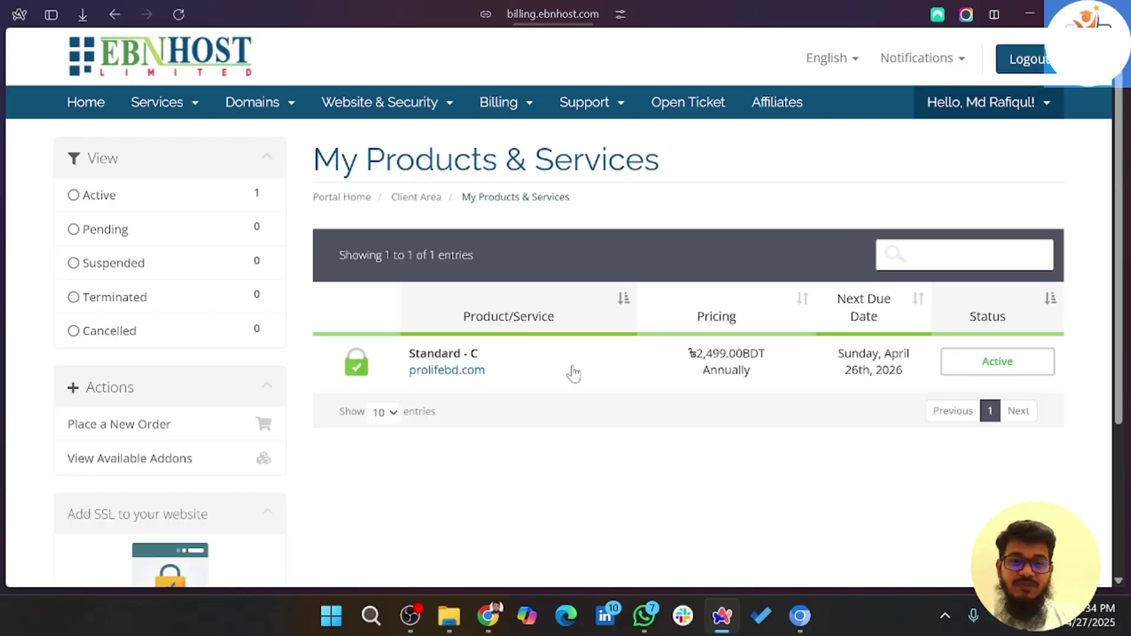
left_click(566, 373)
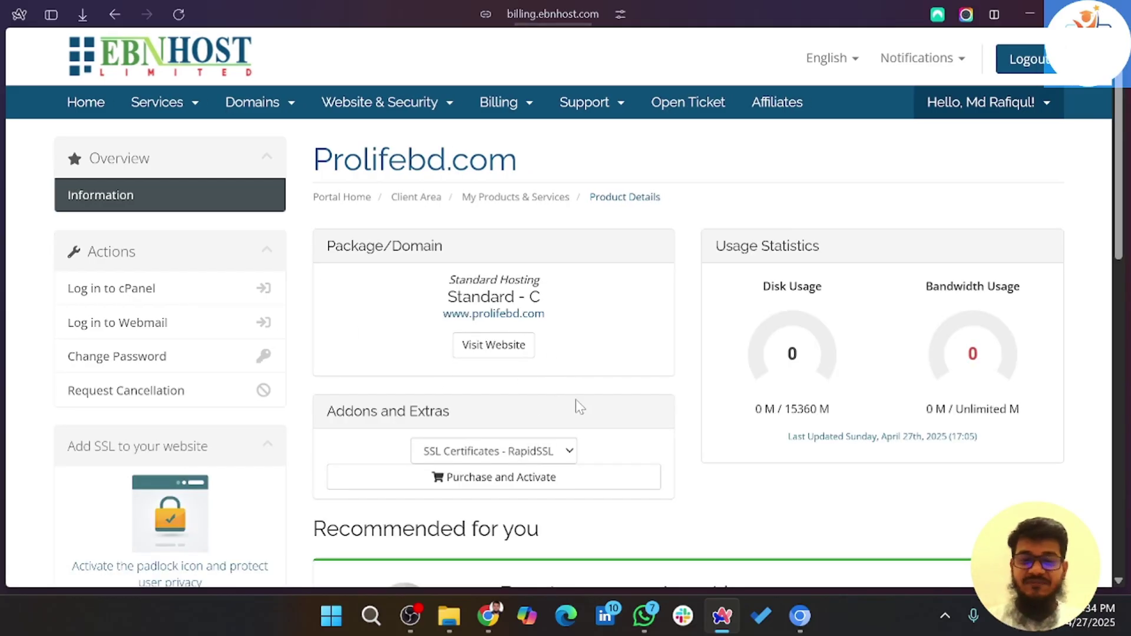
scroll(585, 406, "down", 3)
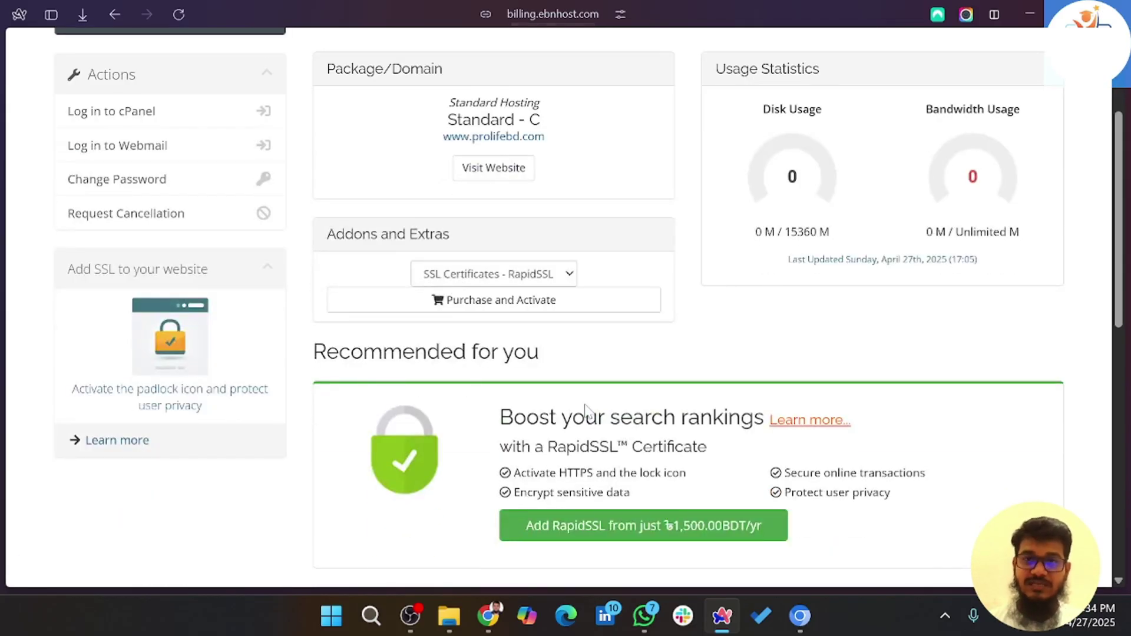
Step: Log in to cPanel, accepting the privacy consent and skipping the starting-point prompt
left_click(103, 126)
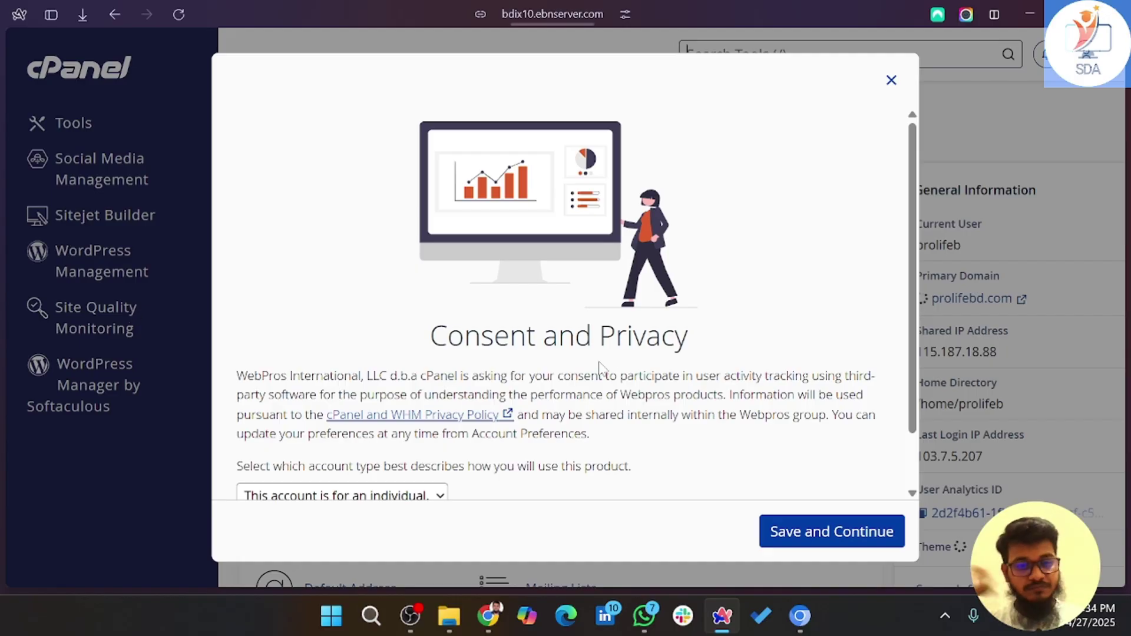
scroll(842, 534, "down", 2)
left_click(843, 533)
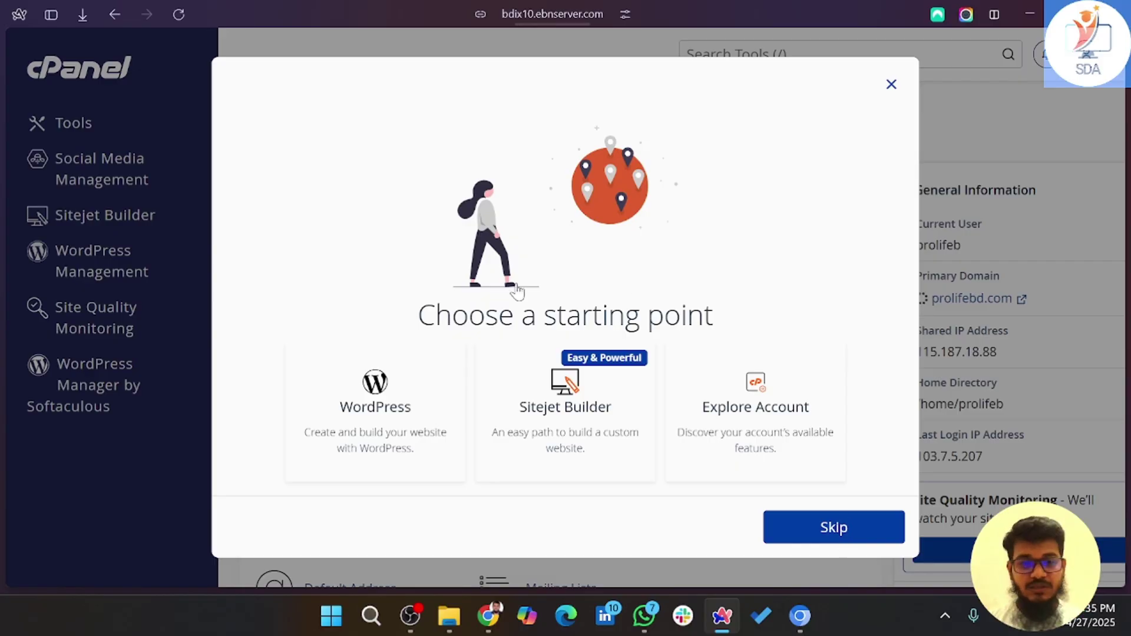
left_click(831, 532)
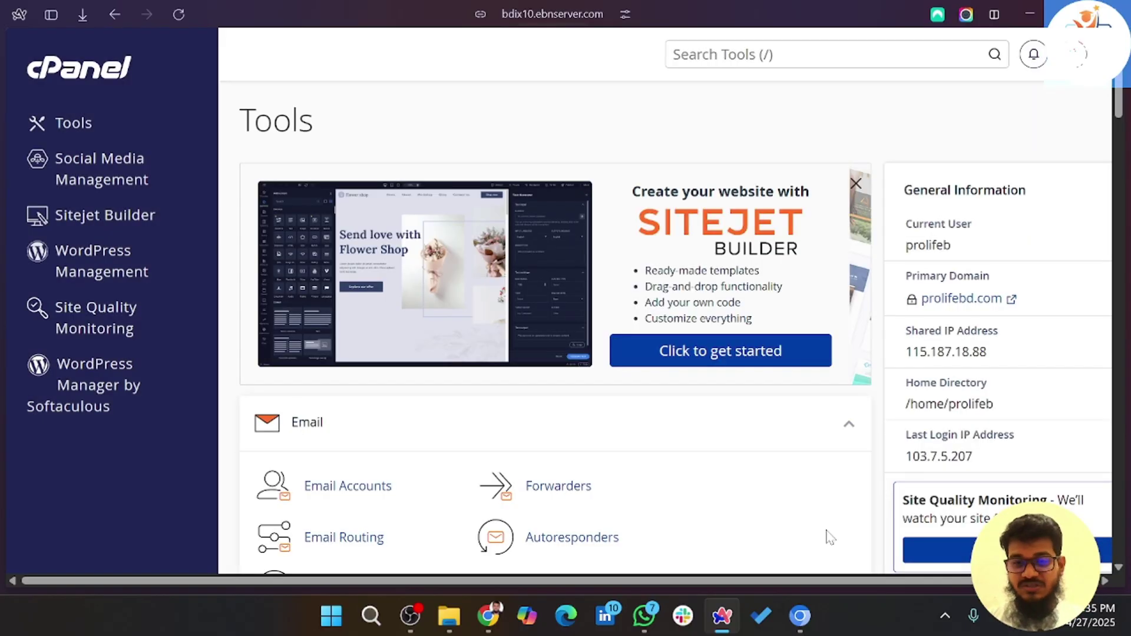
scroll(363, 302, "down", 4)
scroll(361, 311, "up", 4)
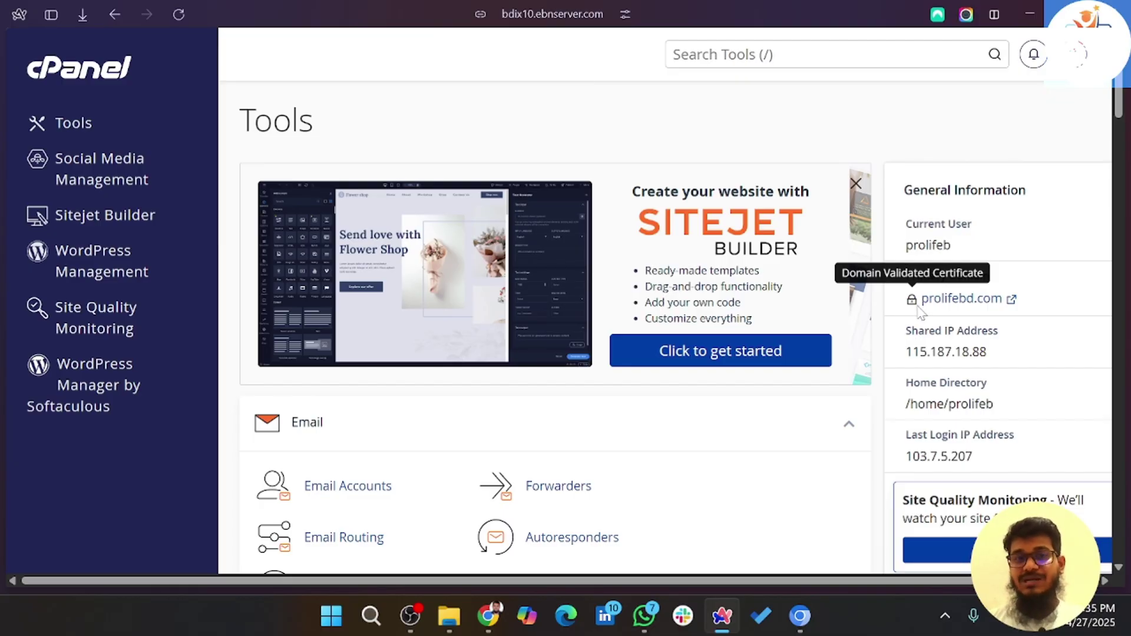
scroll(630, 359, "down", 12)
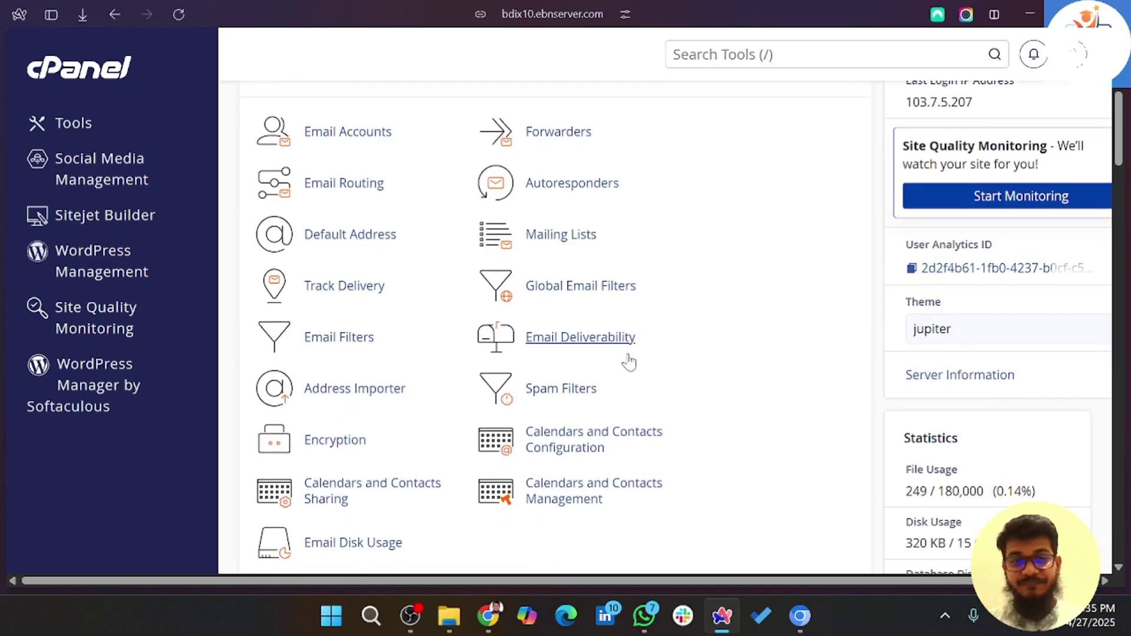
scroll(630, 361, "up", 12)
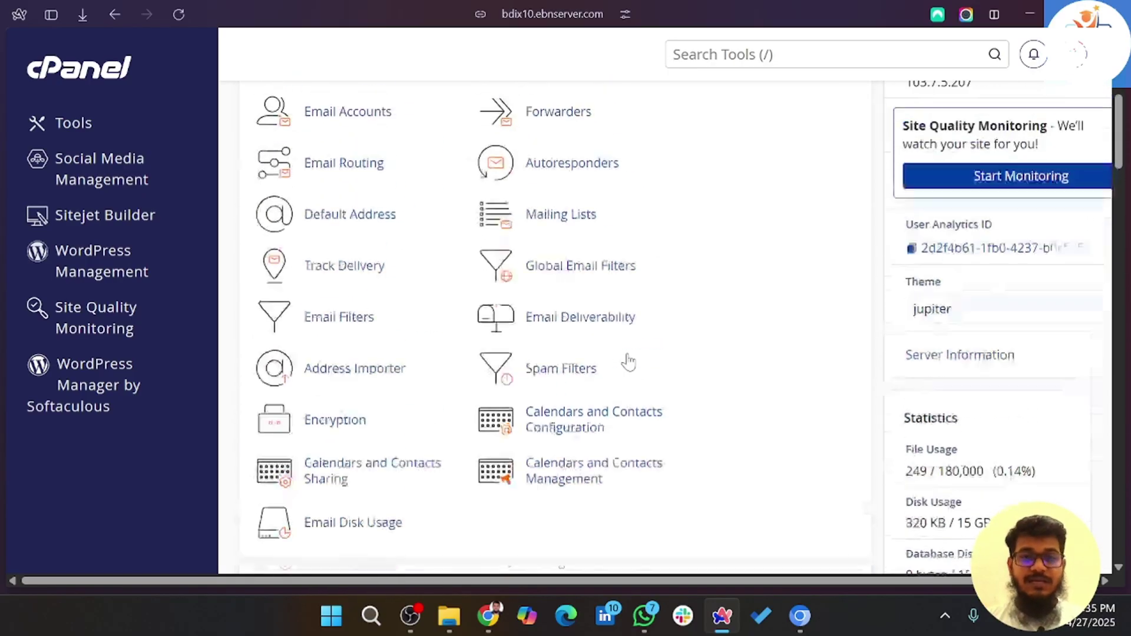
Step: Open cPanel's Domains page, confirming prolifebd.com as main domain at /public_html
mouse_move(914, 302)
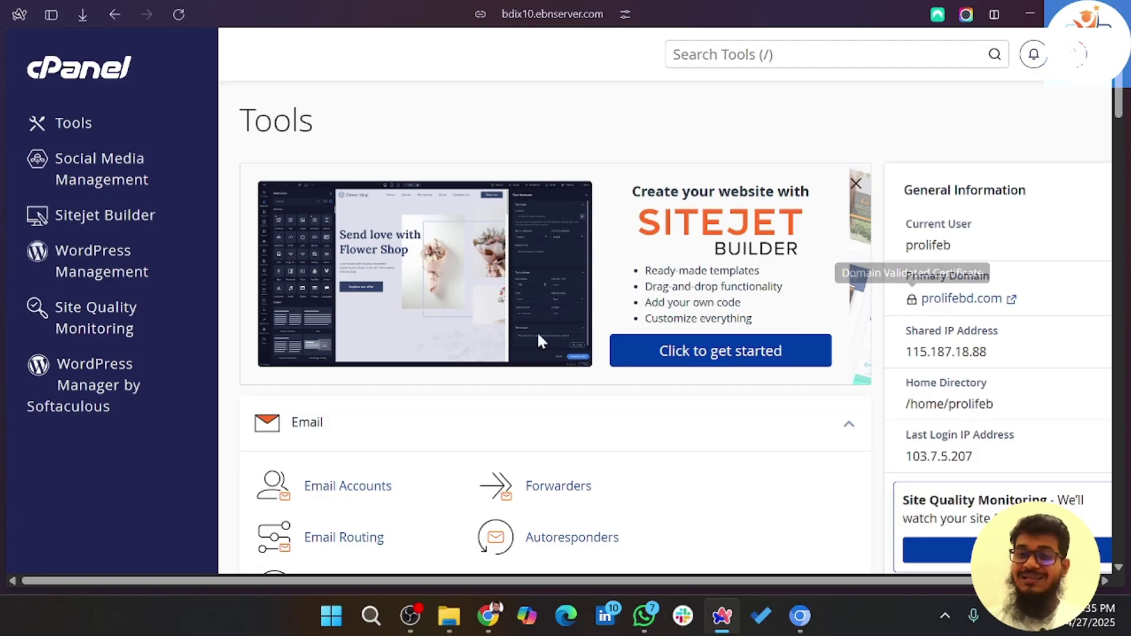
scroll(508, 344, "down", 6)
scroll(508, 344, "down", 10)
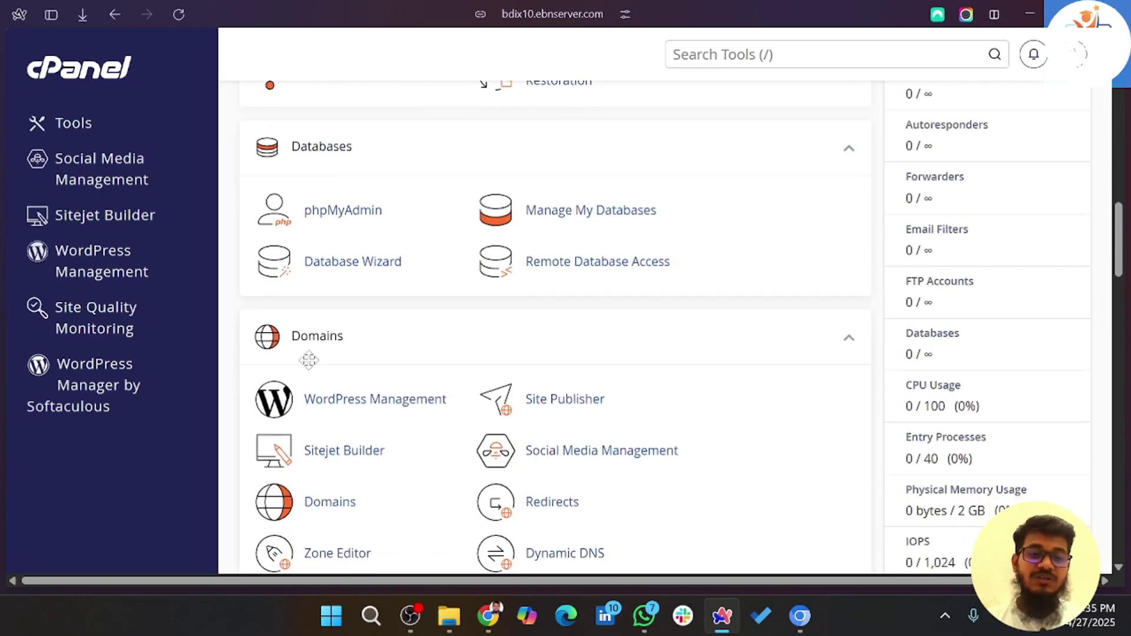
scroll(328, 337, "down", 3)
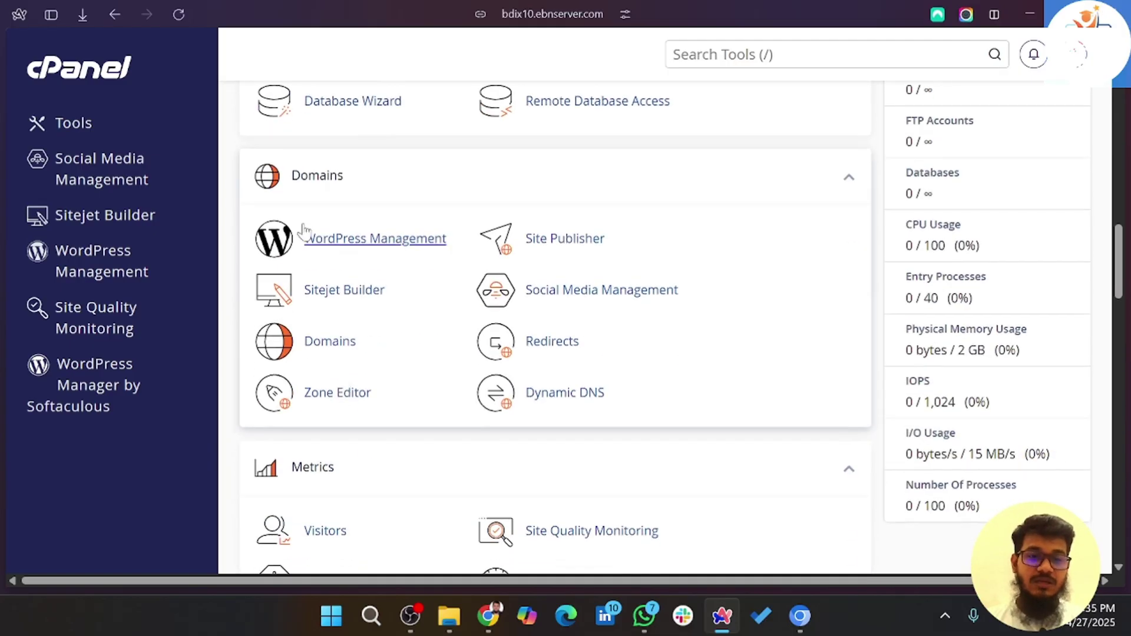
scroll(607, 377, "down", 3)
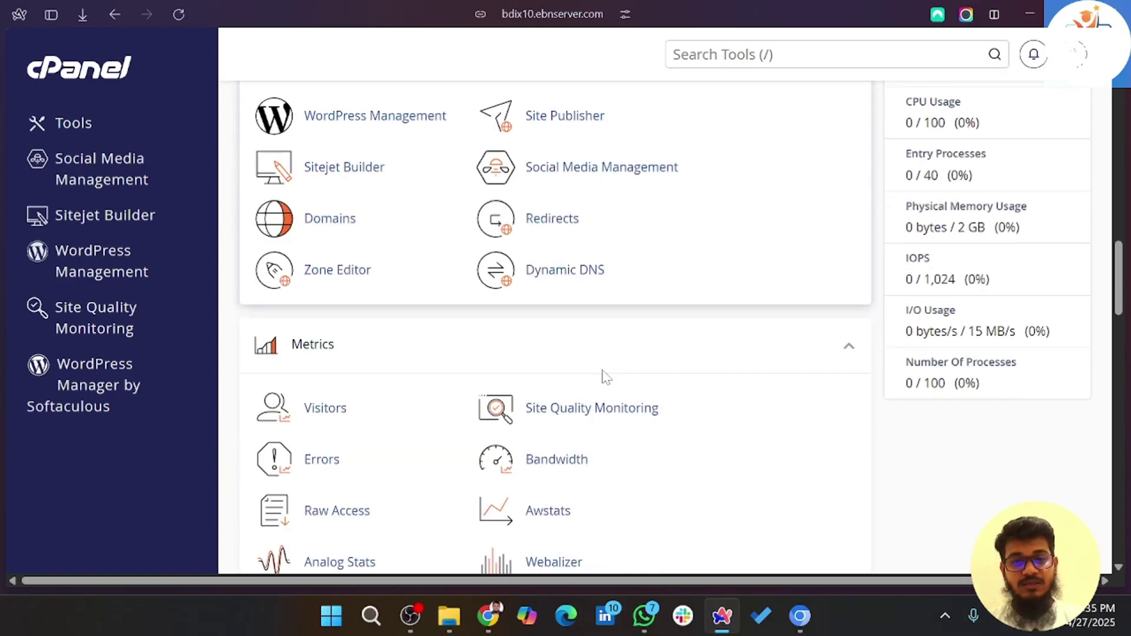
scroll(361, 389, "down", 3)
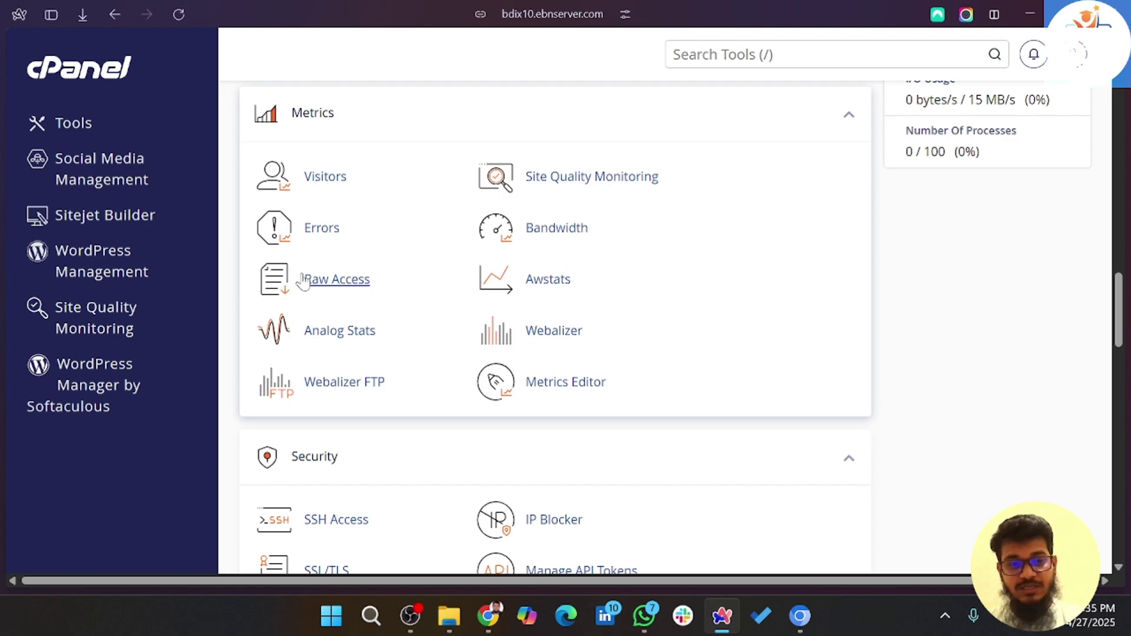
scroll(383, 272, "down", 3)
scroll(383, 273, "up", 10)
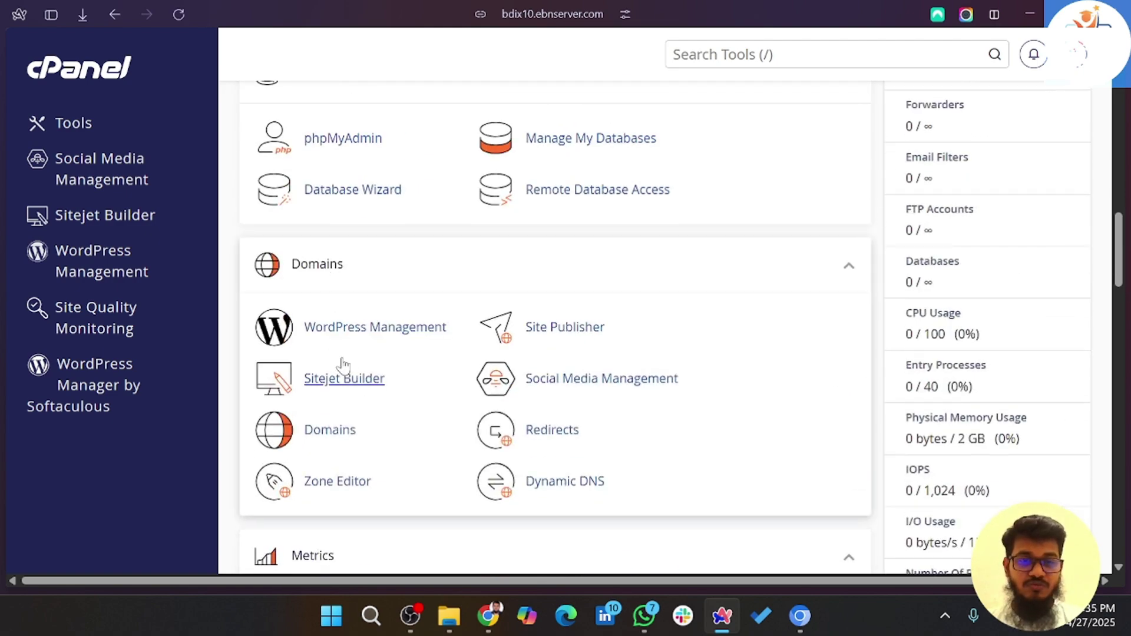
left_click(329, 430)
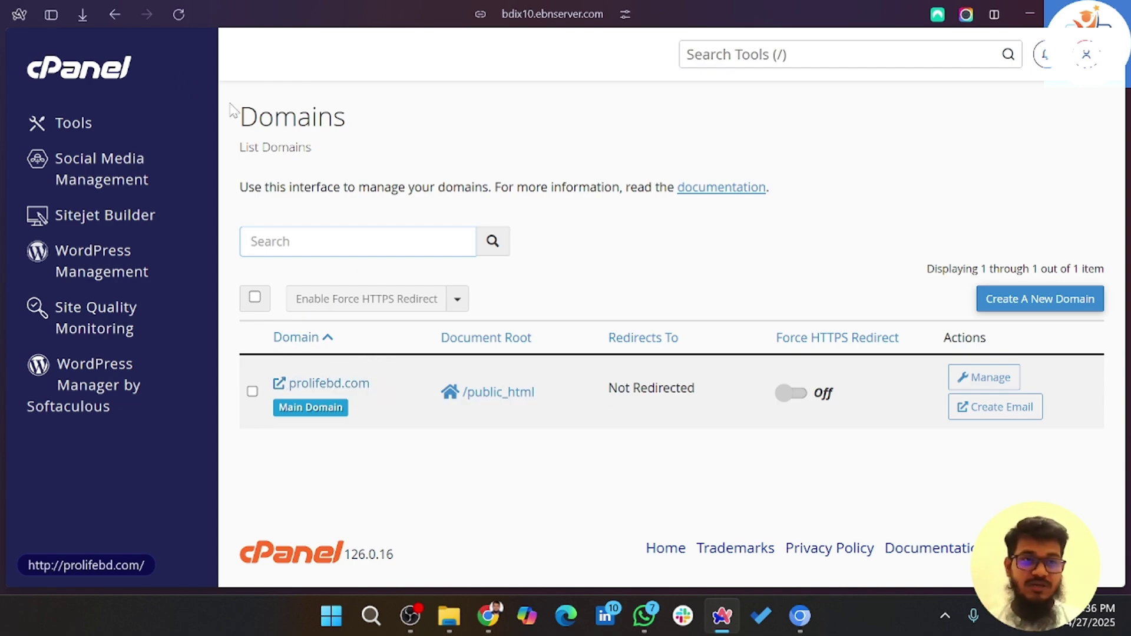
Step: Return to the cPanel Tools home page and scroll down toward Security
left_click(73, 69)
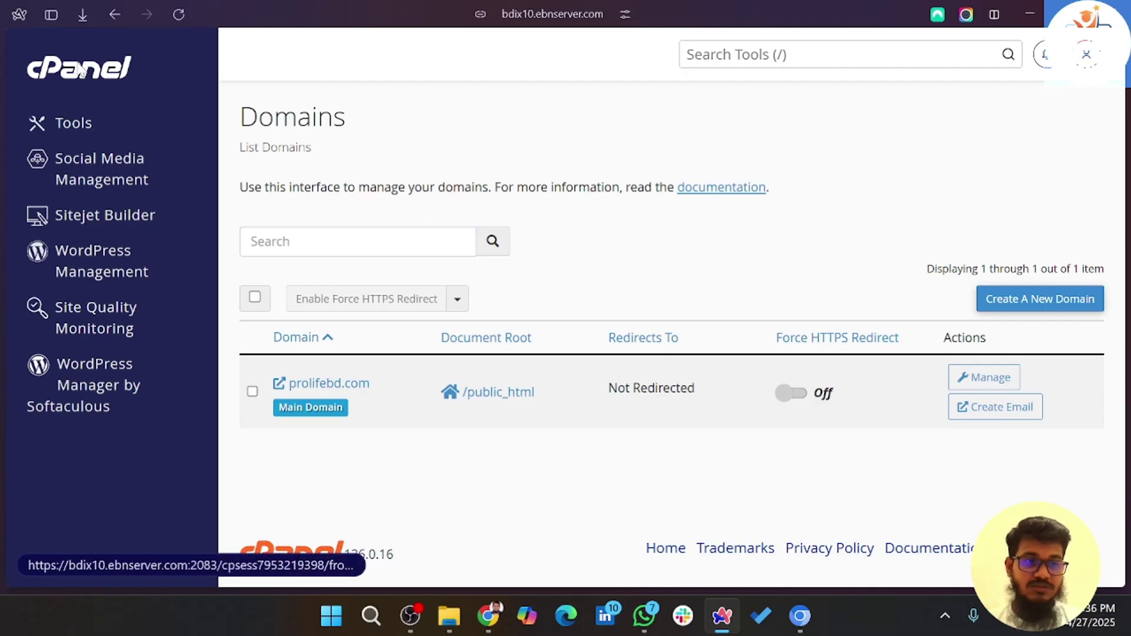
scroll(493, 409, "down", 15)
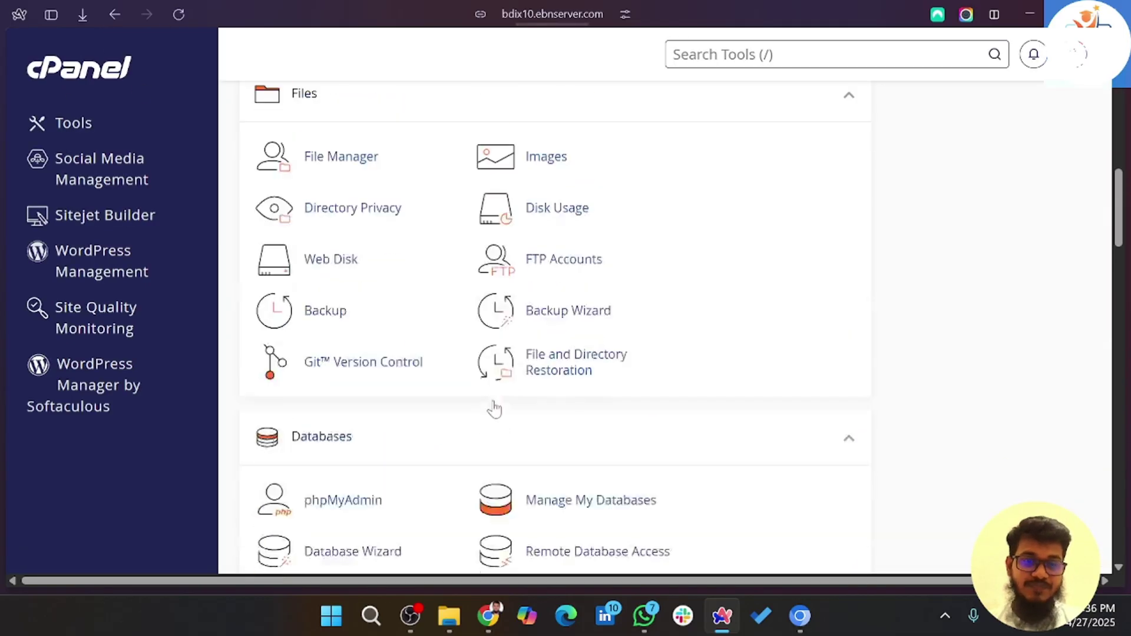
scroll(493, 417, "down", 10)
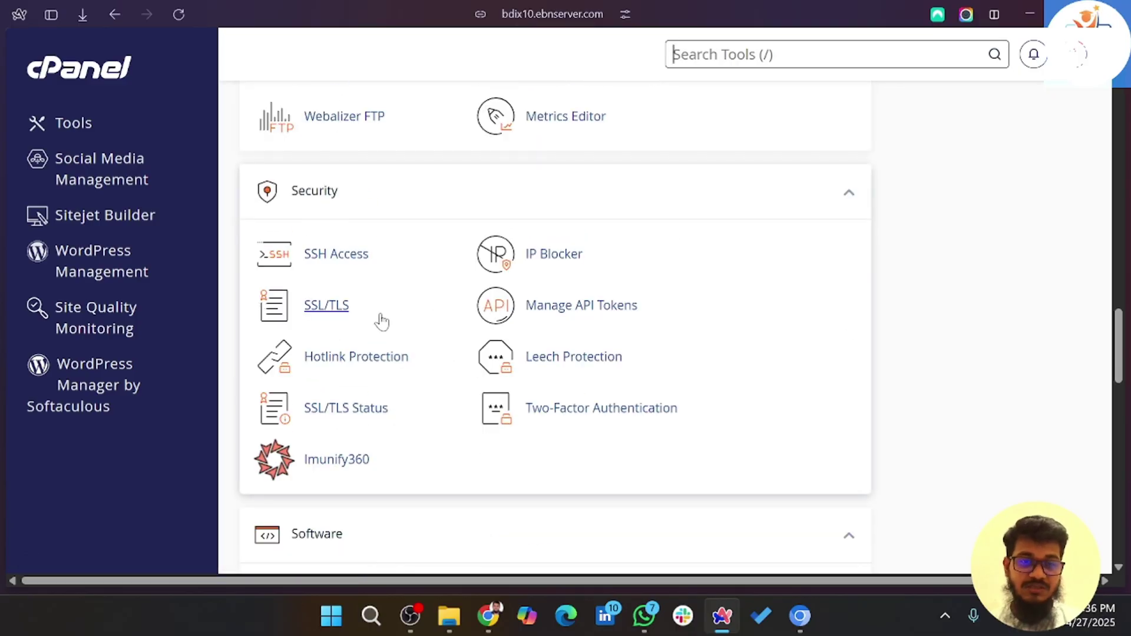
Step: Open SSL/TLS Status and select prolifebd.com, mail and www, all AutoSSL-validated
left_click(357, 411)
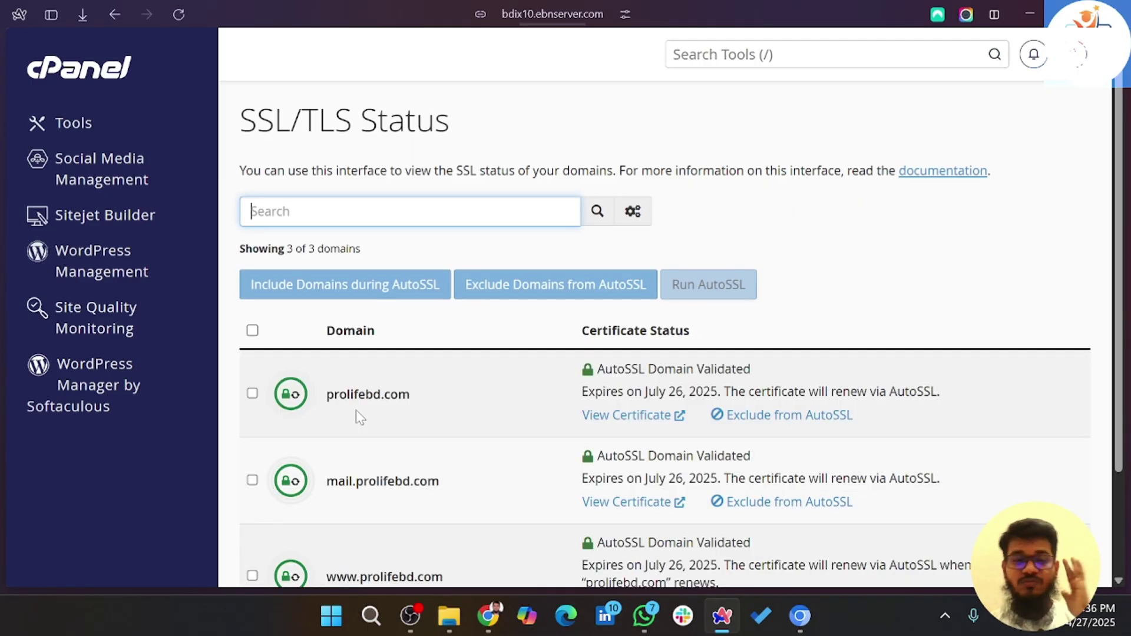
scroll(377, 401, "down", 2)
scroll(336, 317, "down", 1)
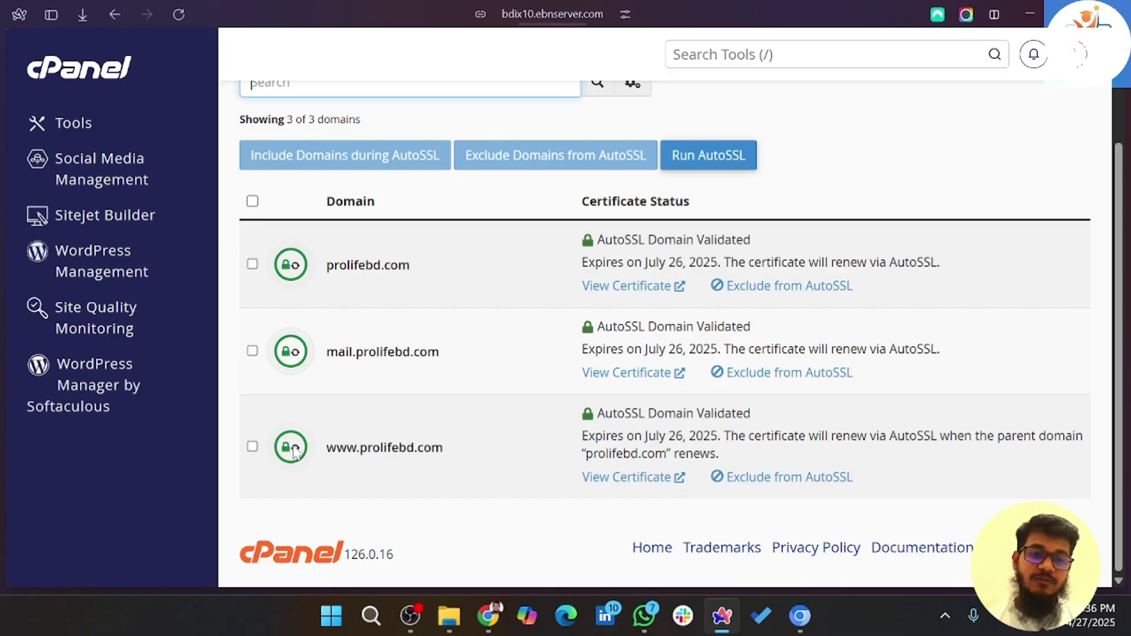
mouse_move(294, 451)
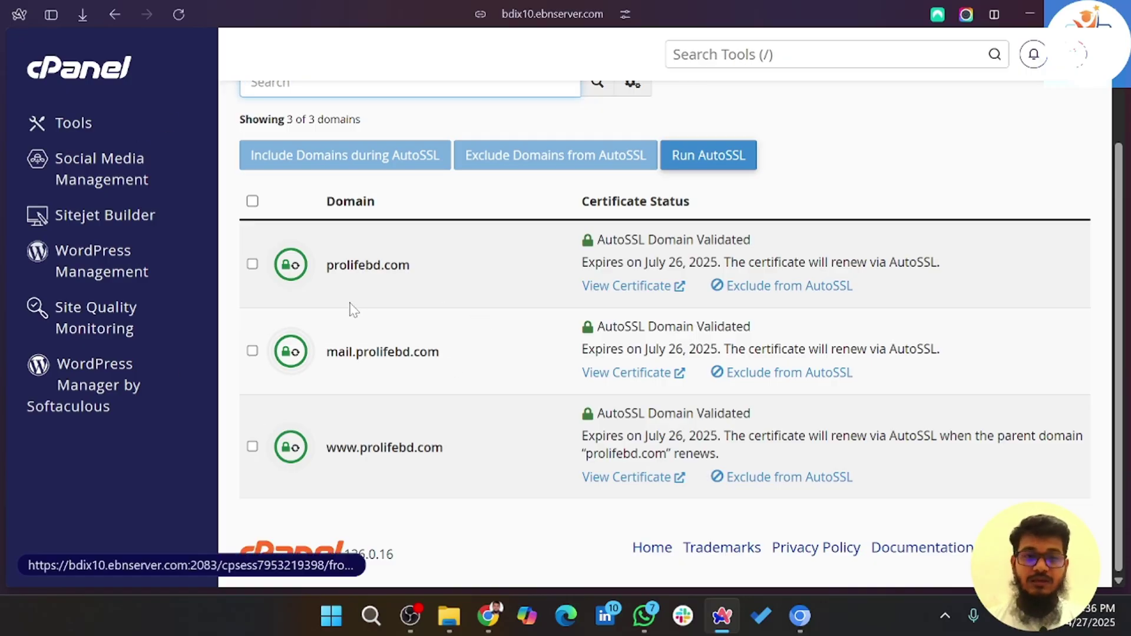
left_click(252, 201)
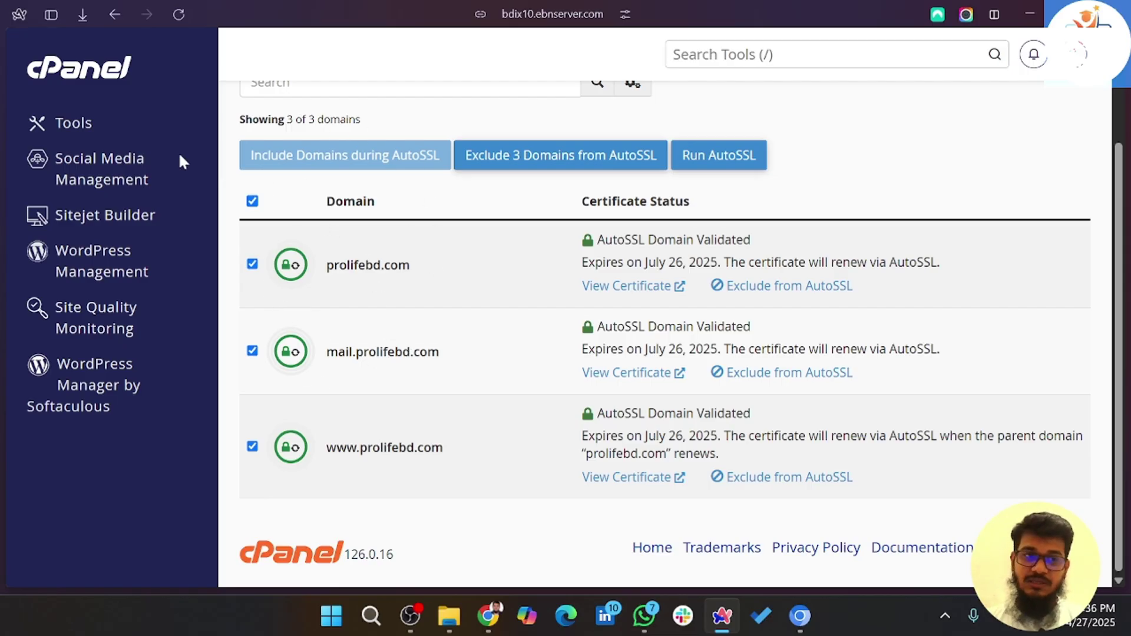
scroll(431, 224, "up", 3)
mouse_move(12, 331)
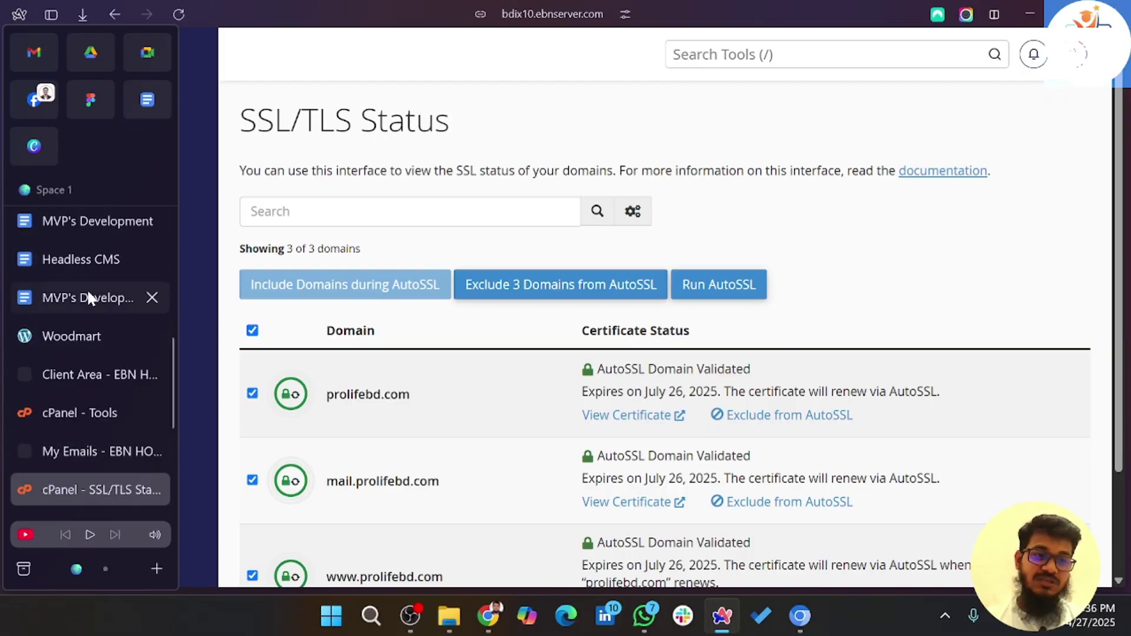
Step: Check Support > Tickets in the Client Area (no records), then return to the Account Information email
left_click(93, 376)
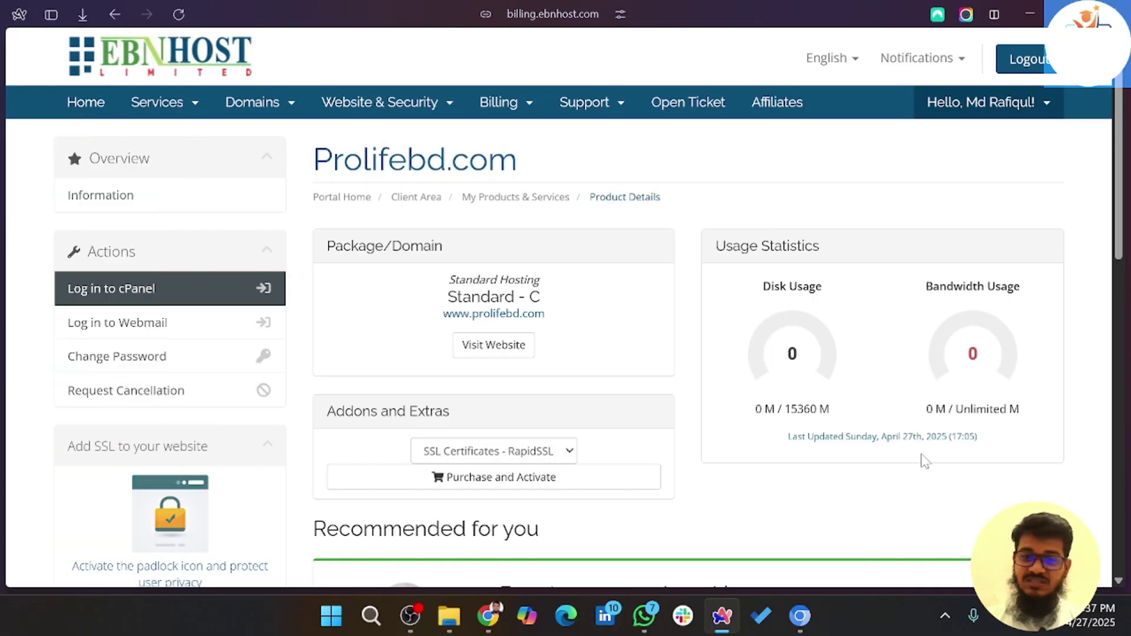
scroll(926, 460, "down", 1)
scroll(766, 294, "up", 1)
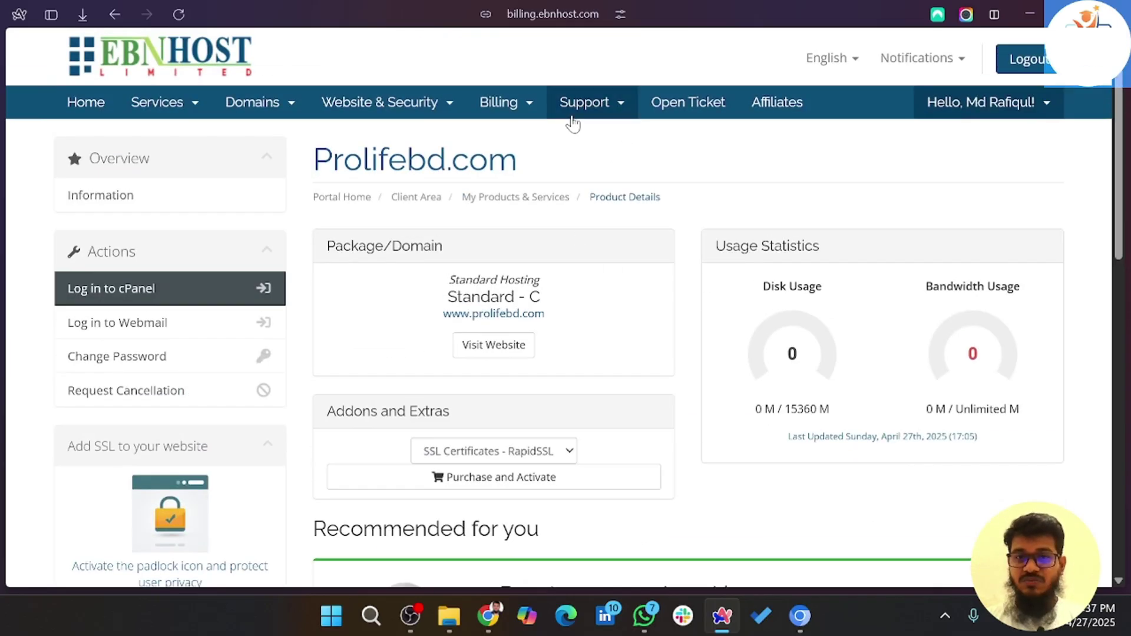
left_click(610, 101)
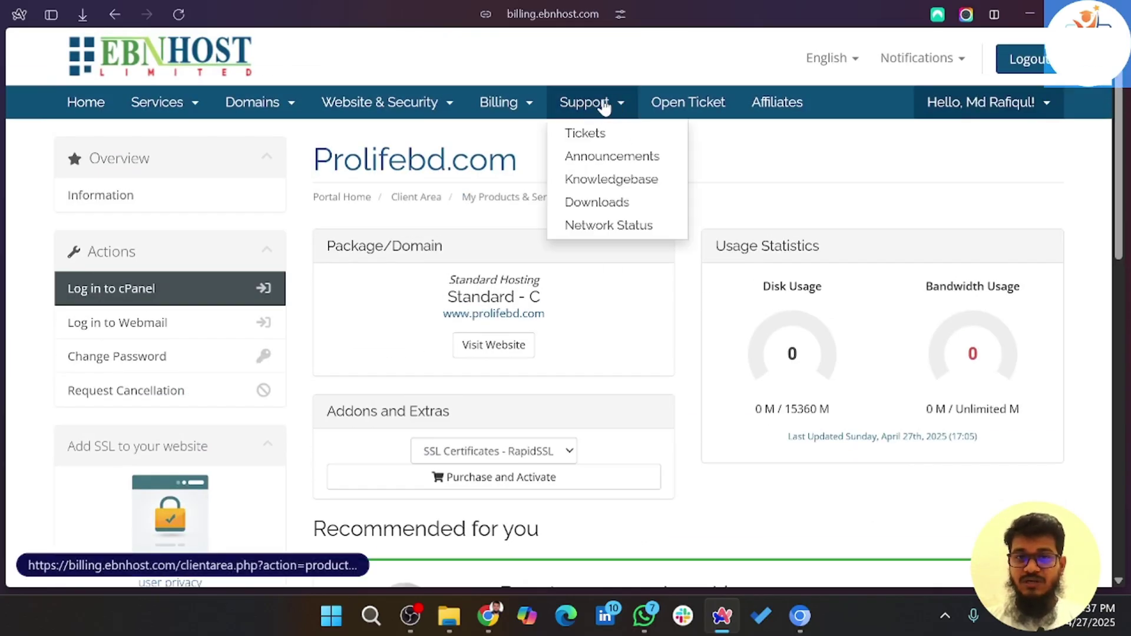
left_click(611, 135)
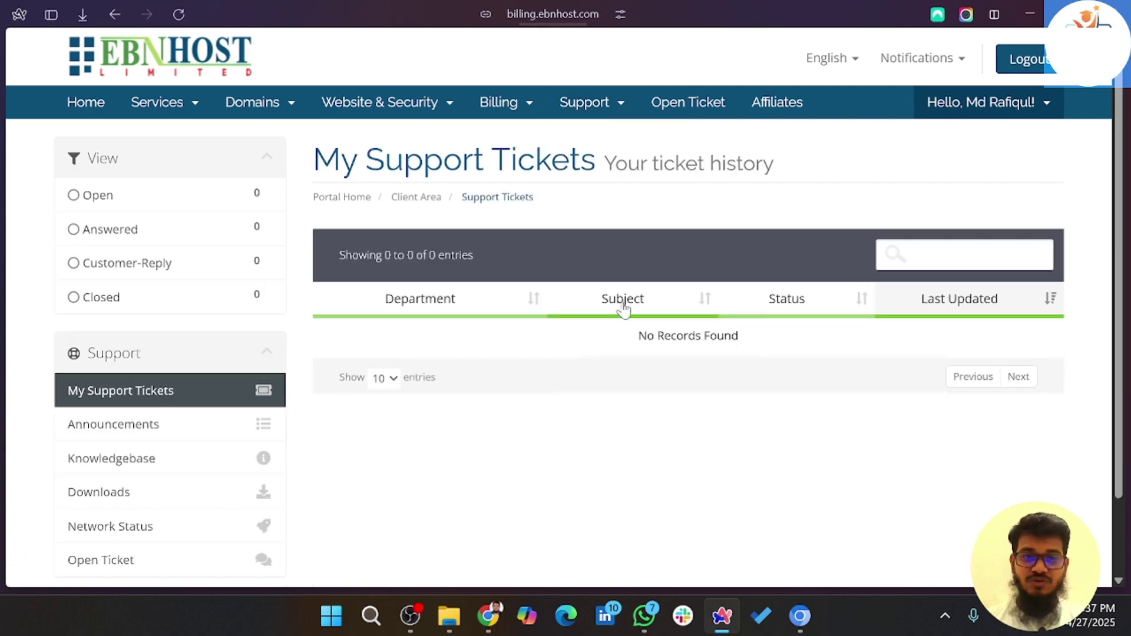
scroll(628, 308, "down", 2)
scroll(629, 306, "up", 2)
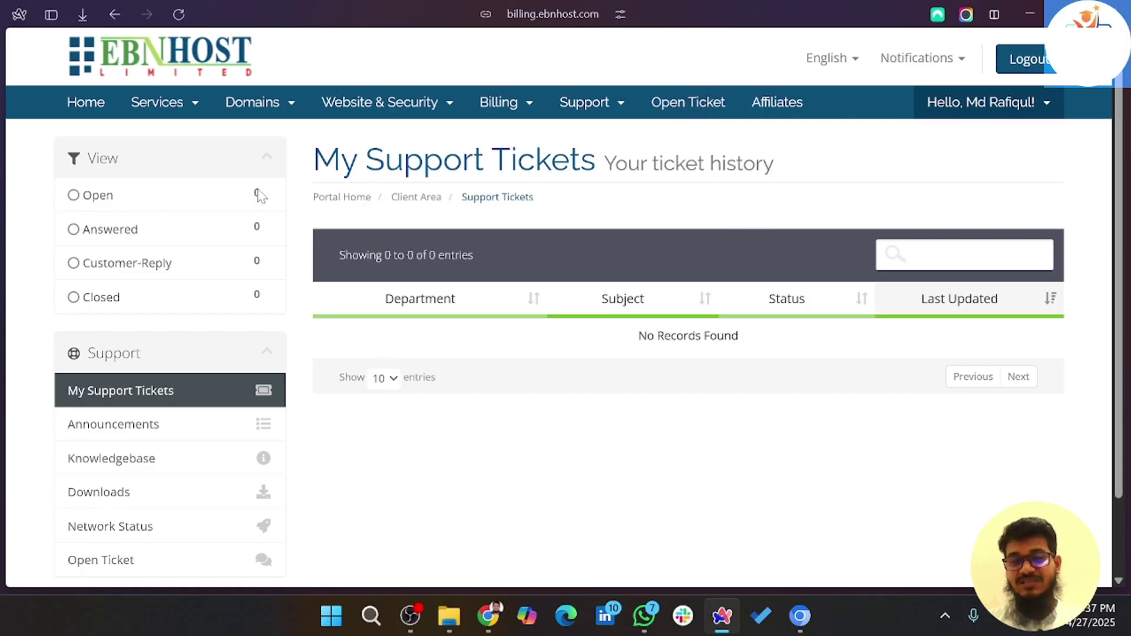
mouse_move(1, 242)
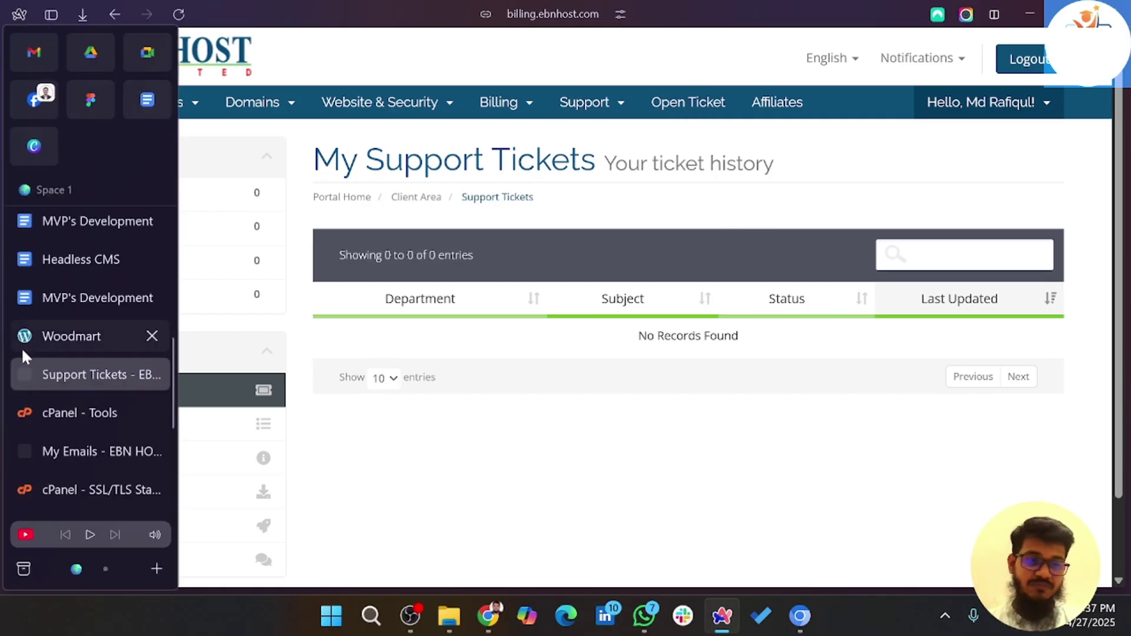
left_click(74, 449)
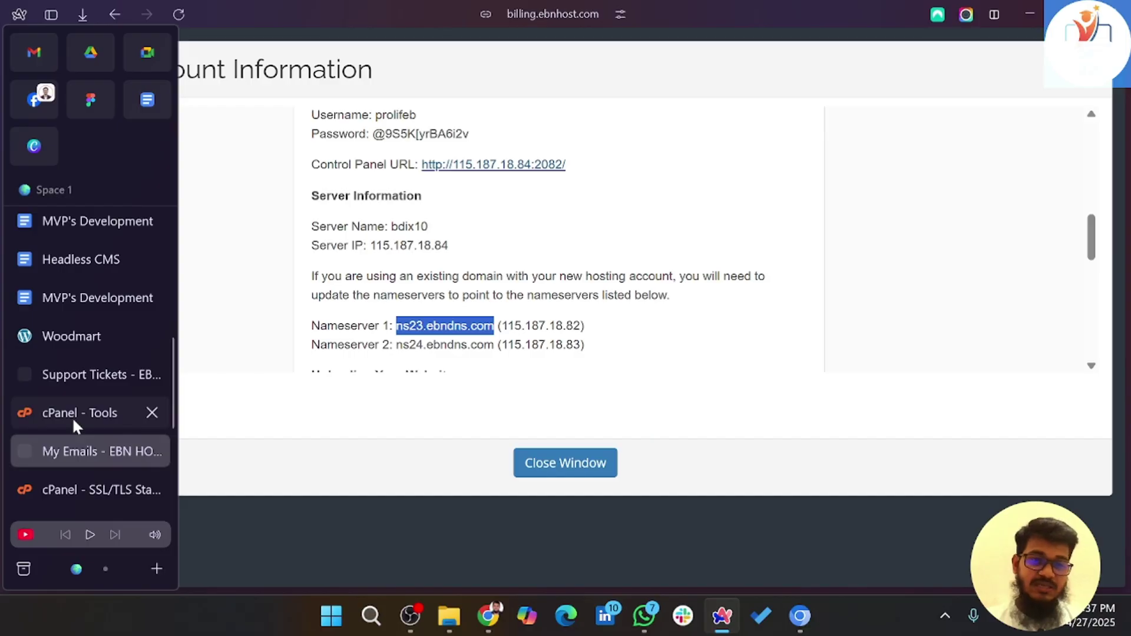
Step: Return to the cPanel Tools tab and scroll through Email, Files, Databases, Domains and Metrics
left_click(72, 421)
scroll(623, 283, "down", 2)
scroll(626, 289, "down", 7)
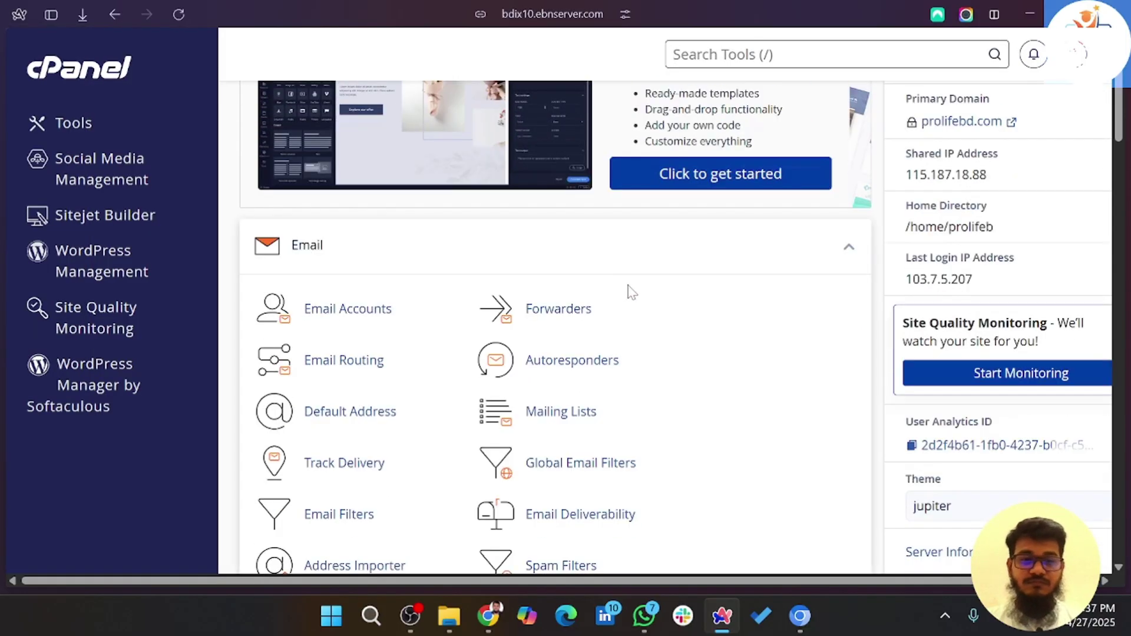
scroll(611, 276, "up", 1)
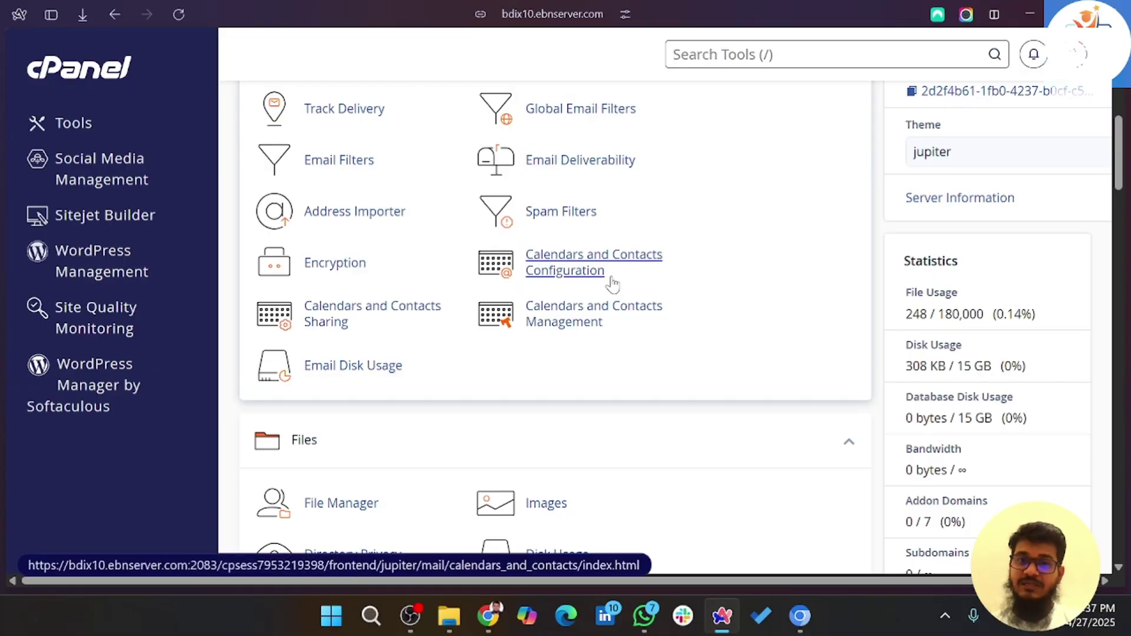
scroll(615, 289, "down", 3)
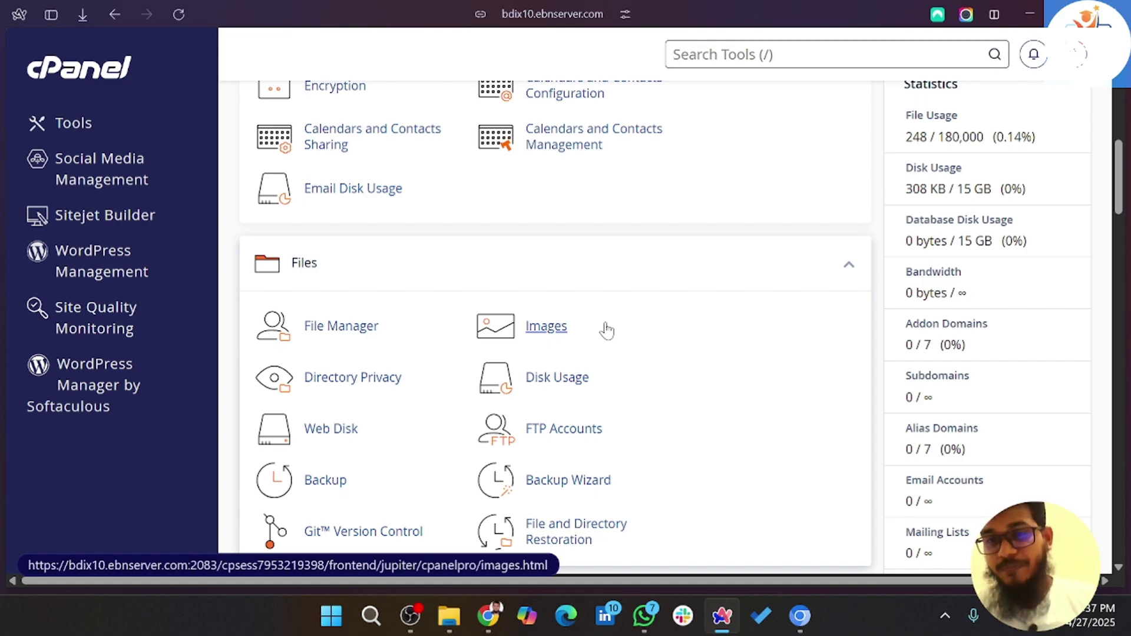
scroll(607, 331, "down", 10)
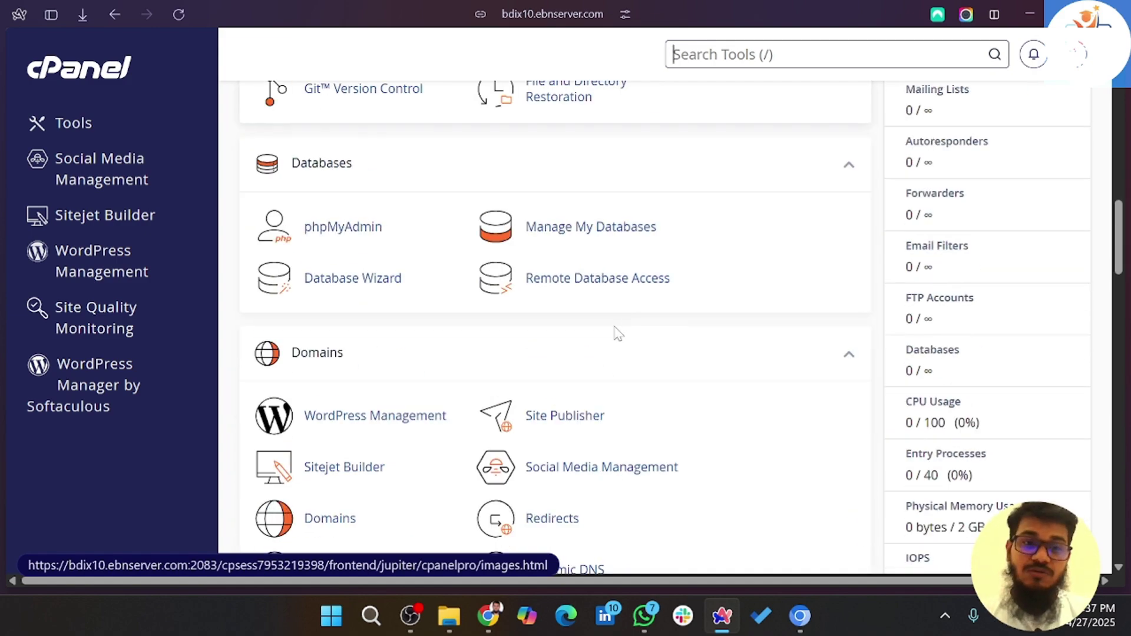
scroll(378, 359, "down", 5)
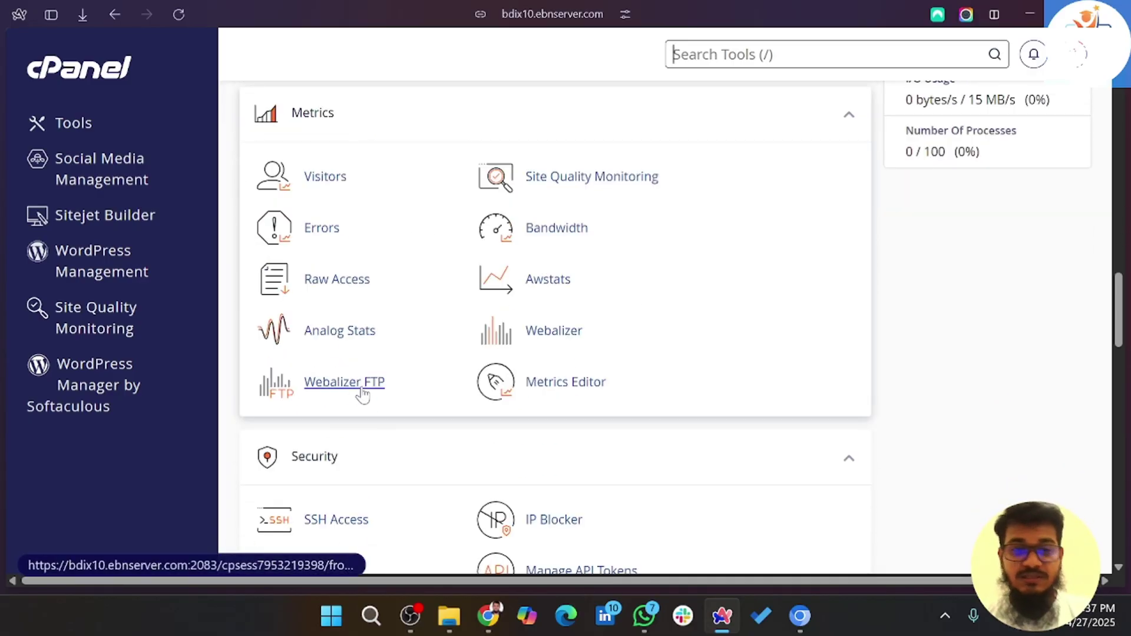
scroll(363, 395, "down", 3)
Step: Open WordPress Manager by Softaculous and start a new WordPress installation
left_click(73, 373)
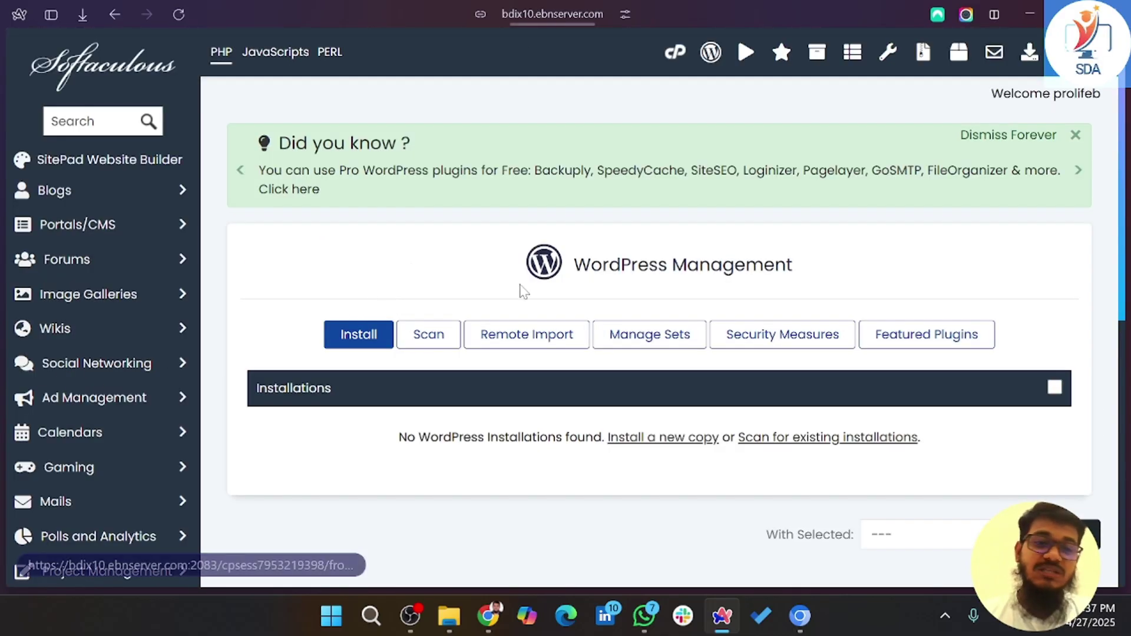
scroll(417, 405, "down", 2)
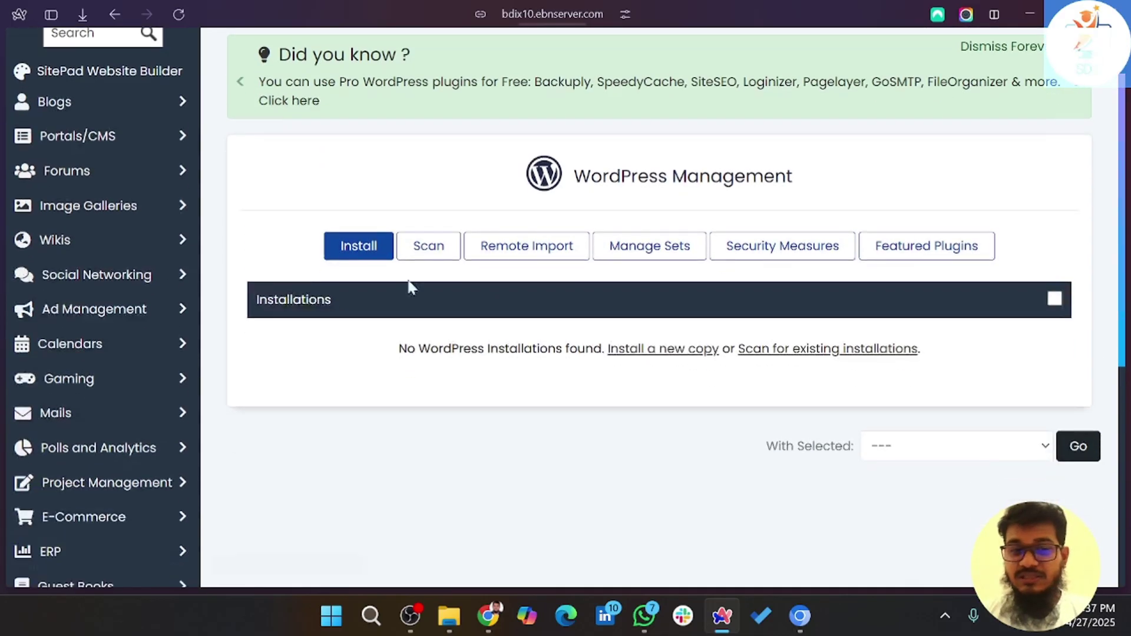
left_click(372, 250)
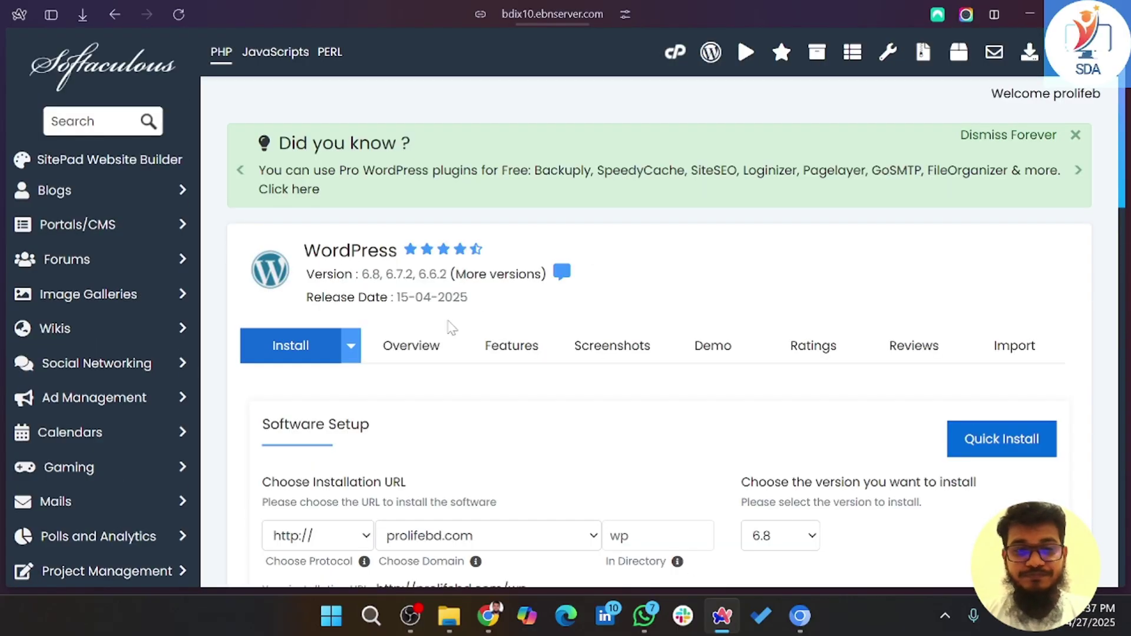
scroll(565, 354, "down", 5)
left_click(321, 270)
left_click(318, 294)
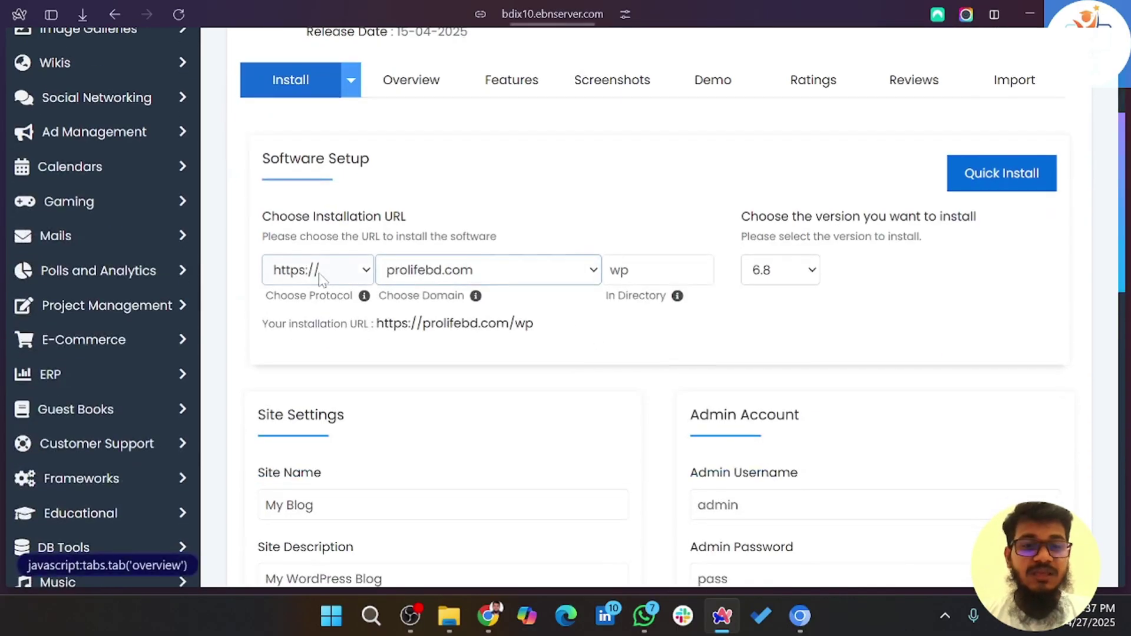
left_click(477, 281)
left_click(500, 283)
left_click(628, 269)
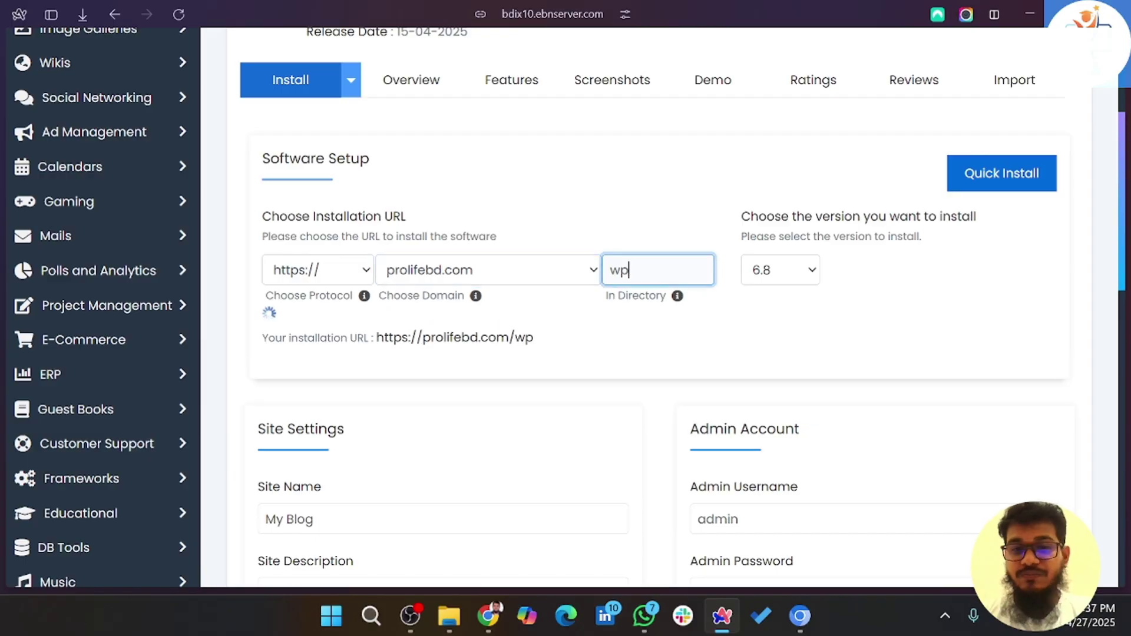
key("BackSpace")
key("BackSpace")
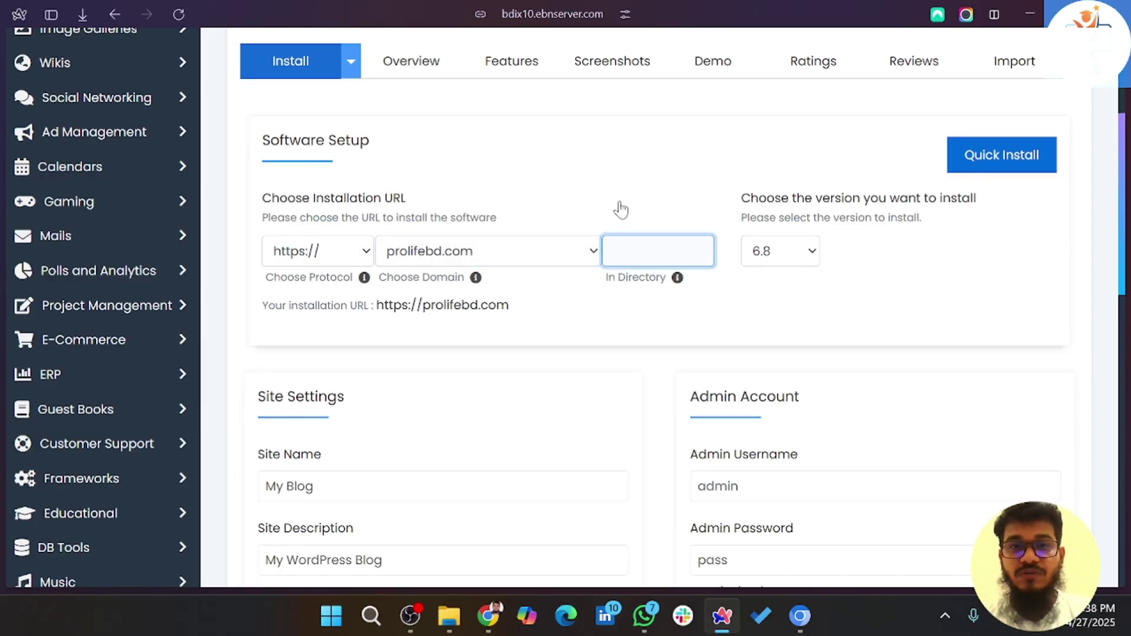
left_click(598, 188)
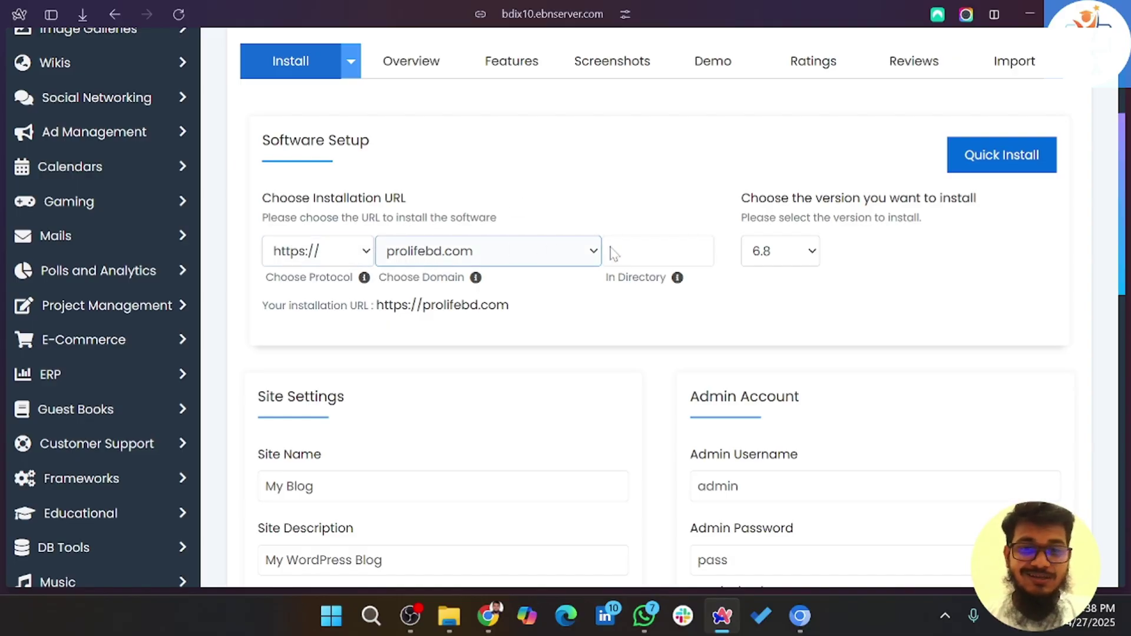
scroll(497, 348, "down", 2)
scroll(493, 353, "down", 2)
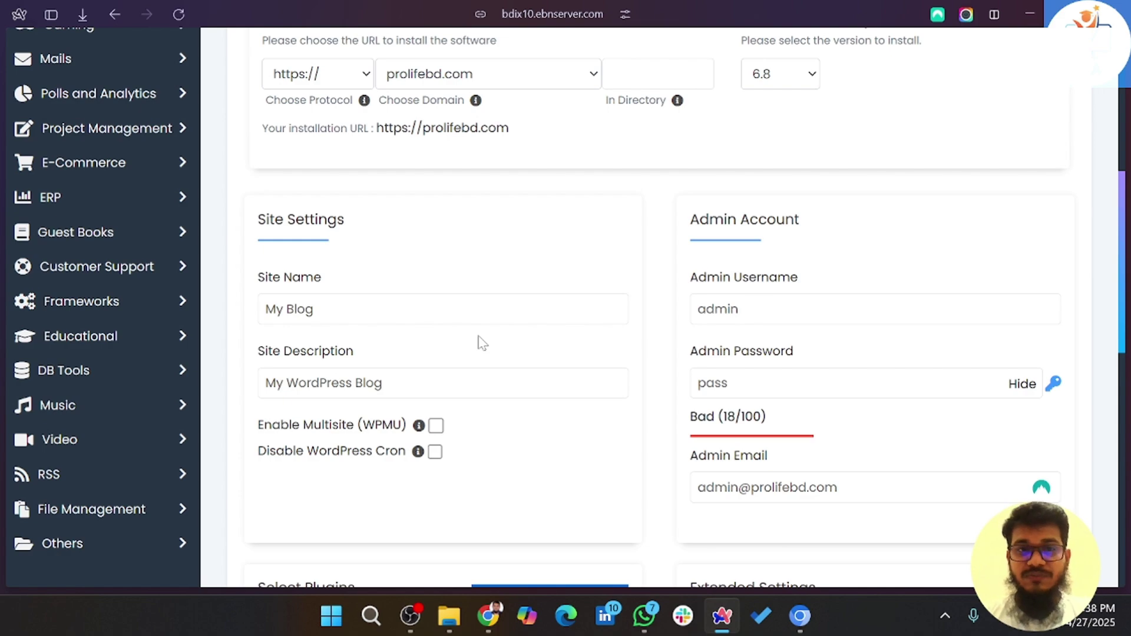
scroll(485, 338, "up", 3)
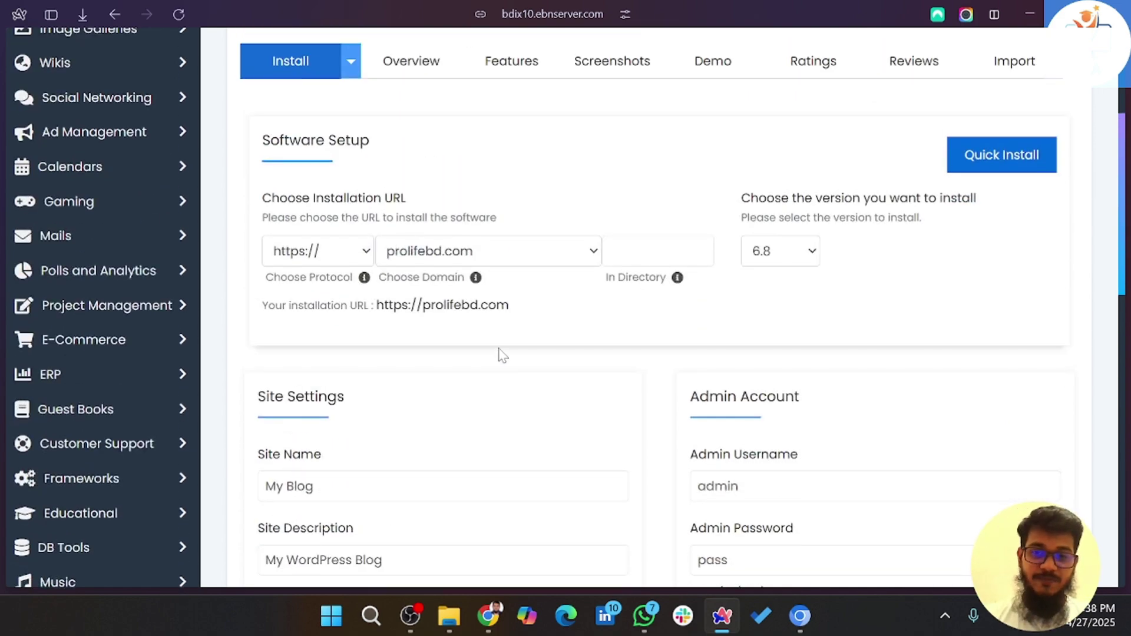
scroll(470, 336, "down", 3)
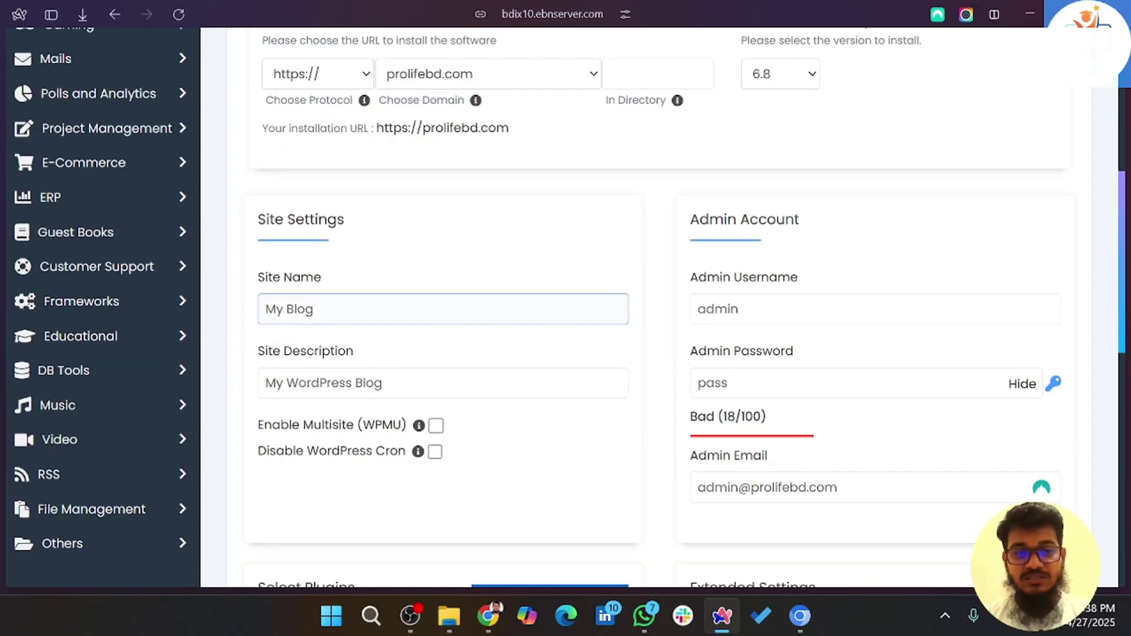
Step: Clear the default admin password from the Admin Account fields
triple_click(348, 318)
double_click(718, 309)
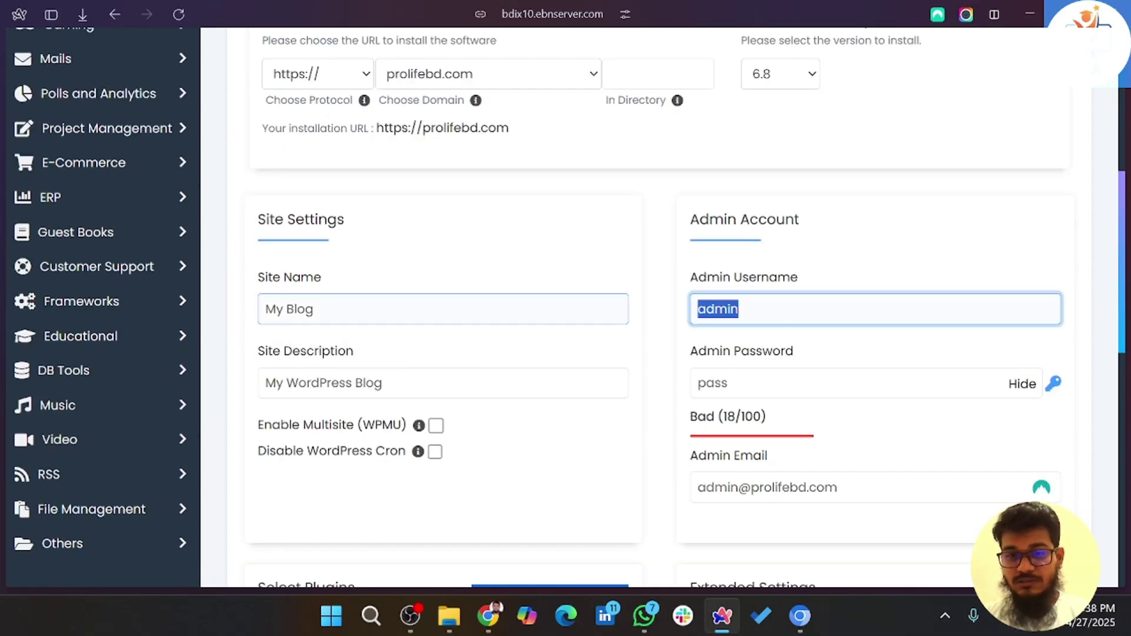
left_click(348, 312)
double_click(718, 309)
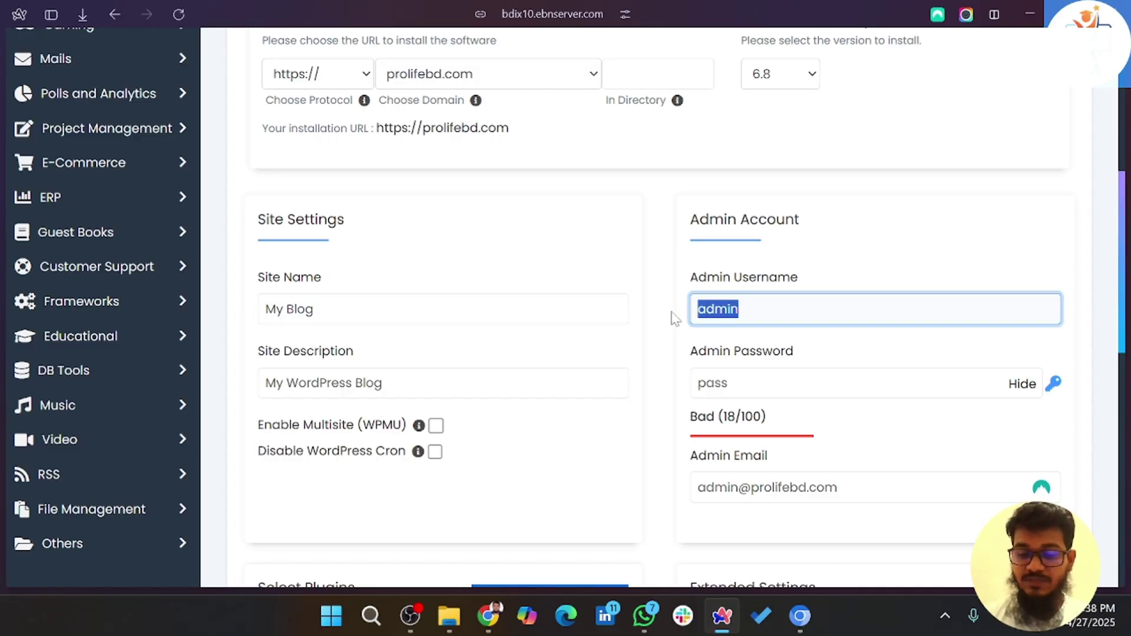
left_click_drag(731, 383, 689, 393)
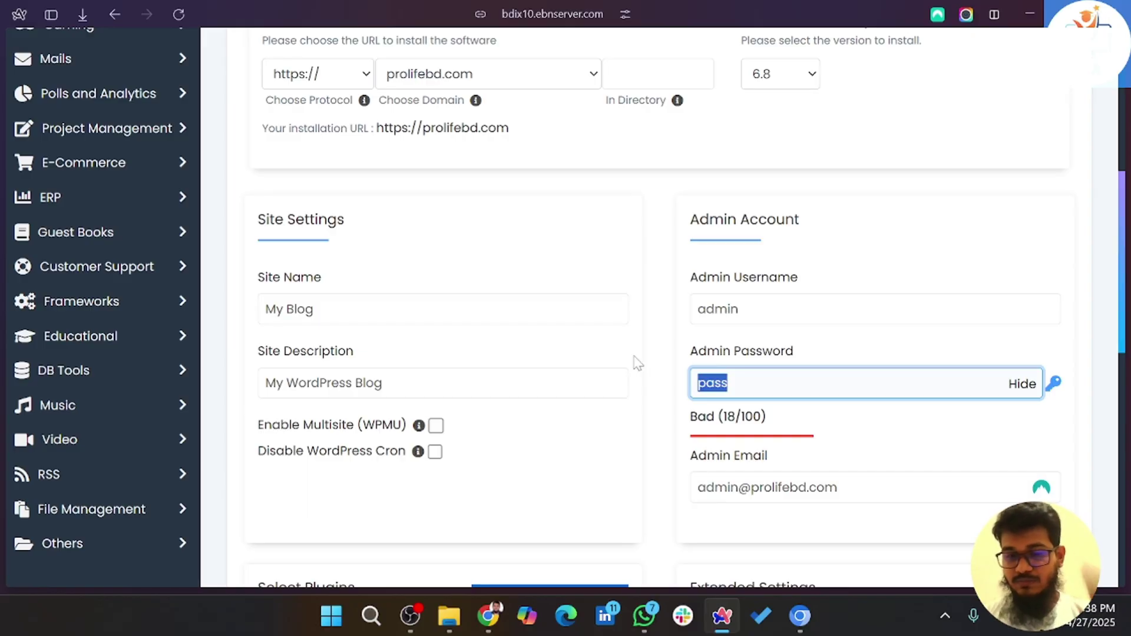
key("BackSpace")
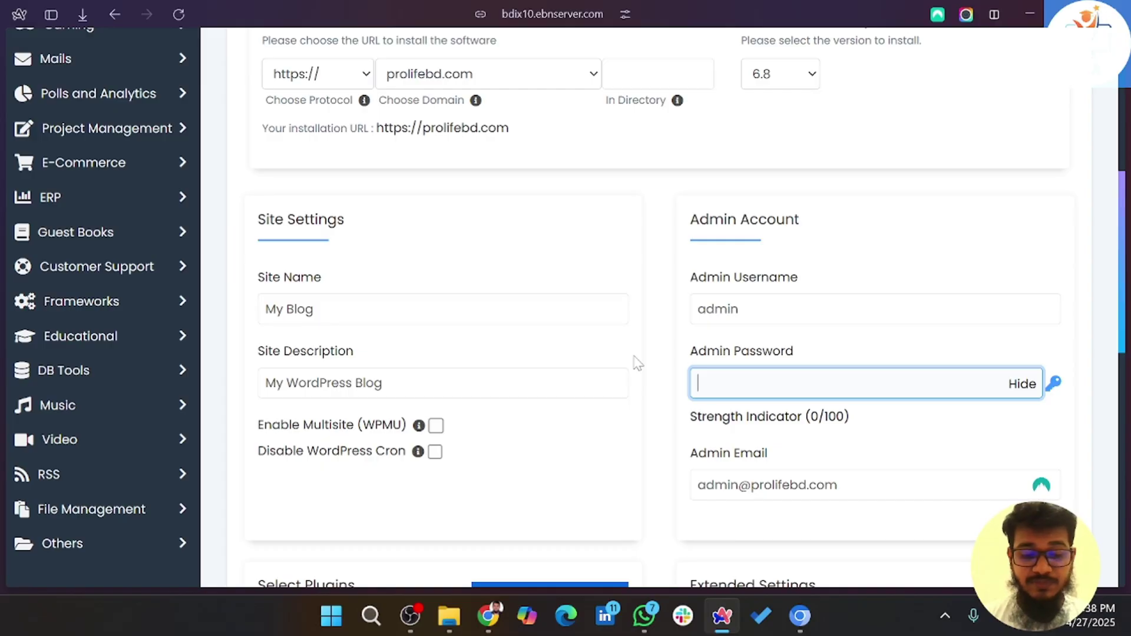
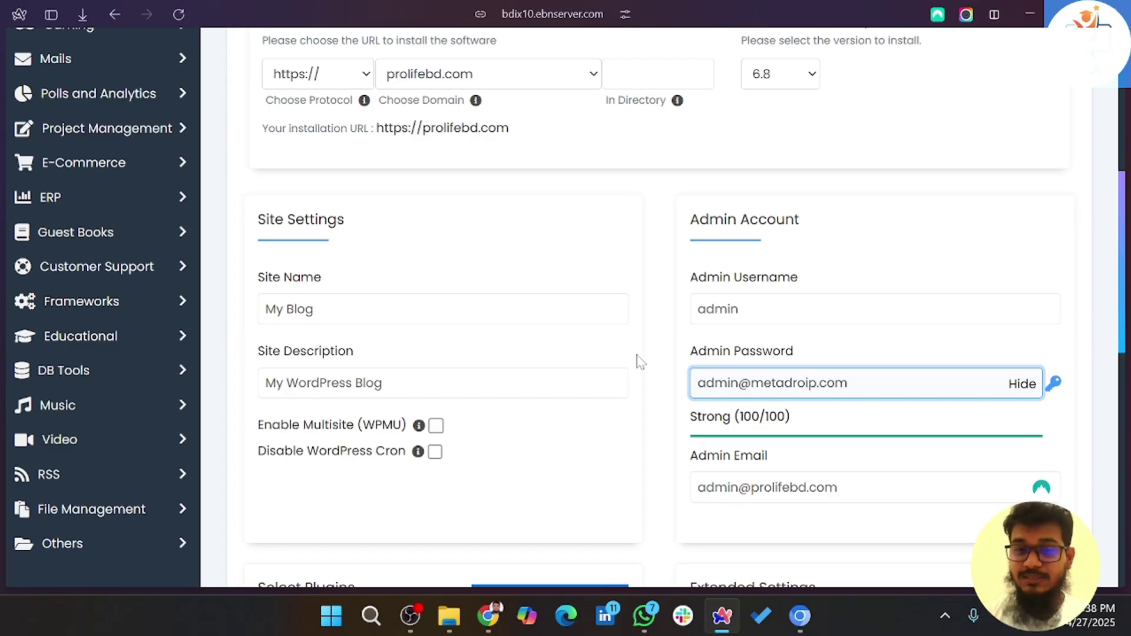
scroll(638, 359, "down", 2)
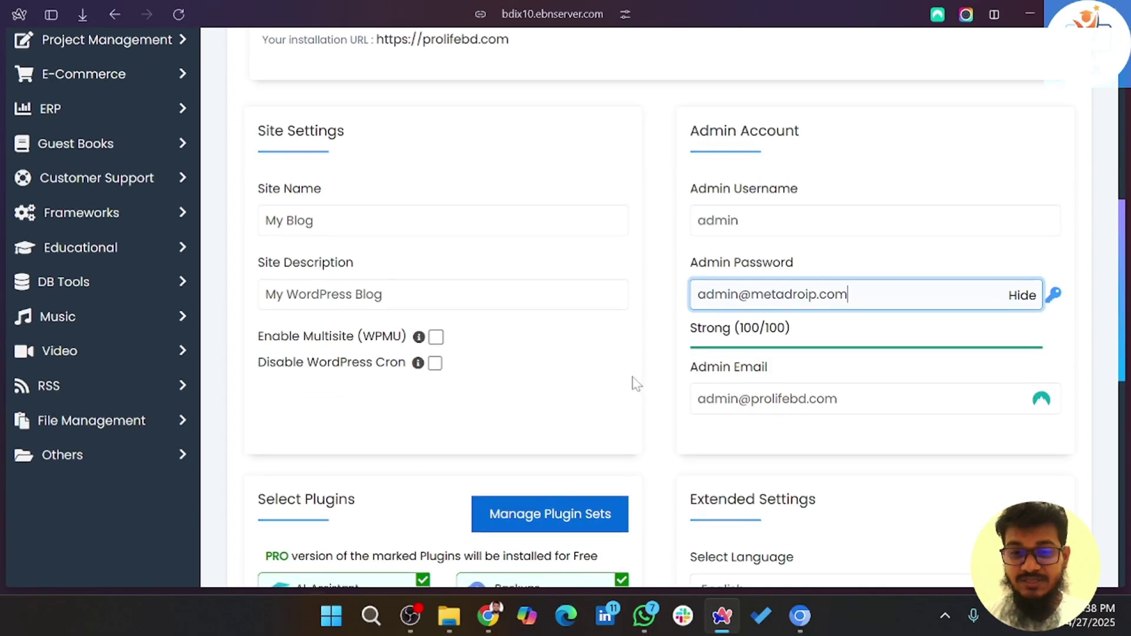
left_click(748, 372)
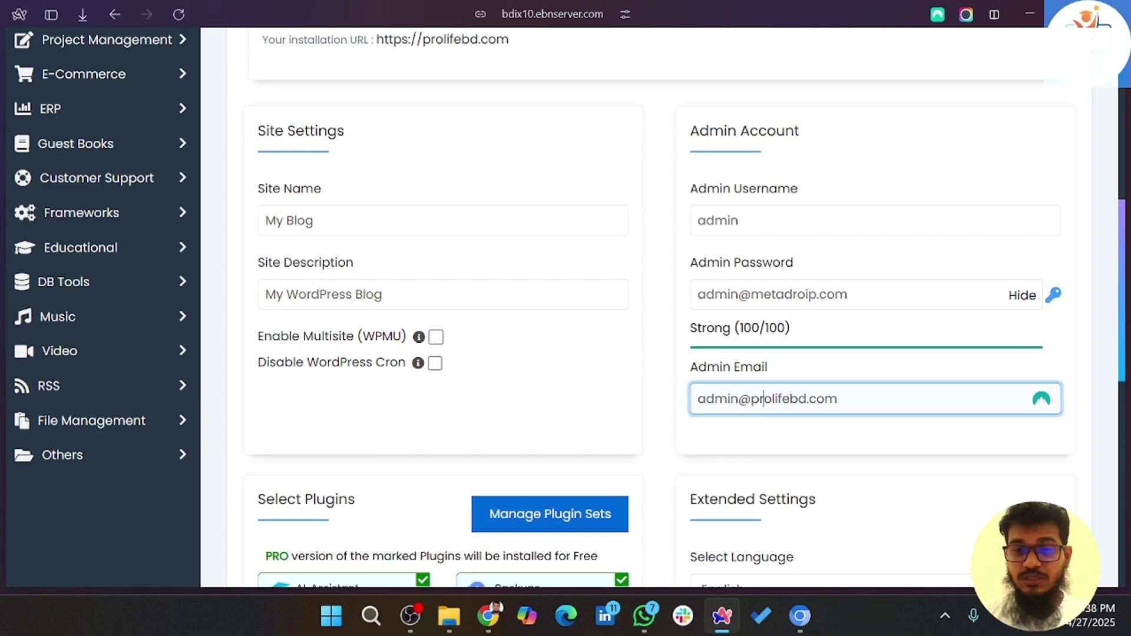
left_click_drag(848, 295, 693, 301)
key("ctrl+c")
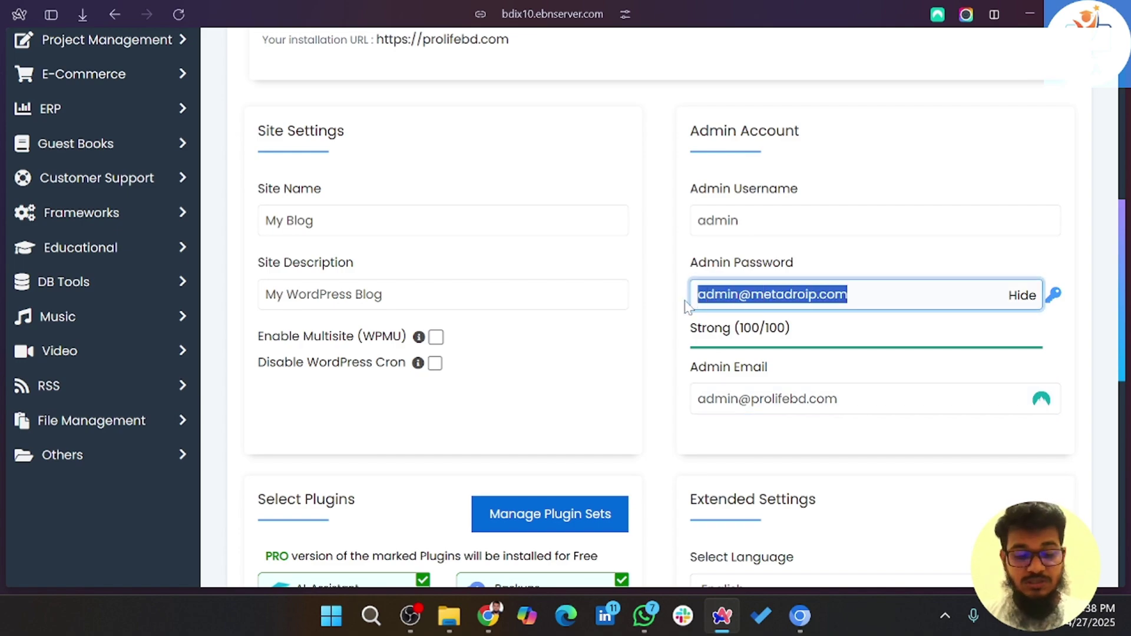
key("BackSpace")
Step: Replace the admin e-mail with the owner's copied address and edit its domain part
left_click_drag(840, 397, 676, 407)
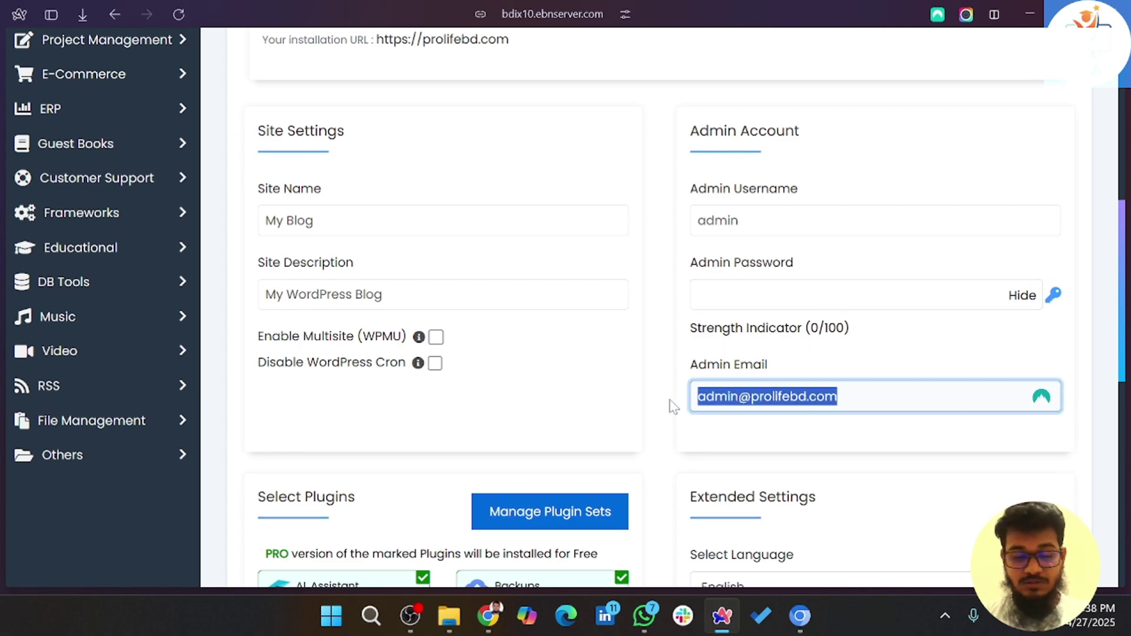
key("ctrl+v")
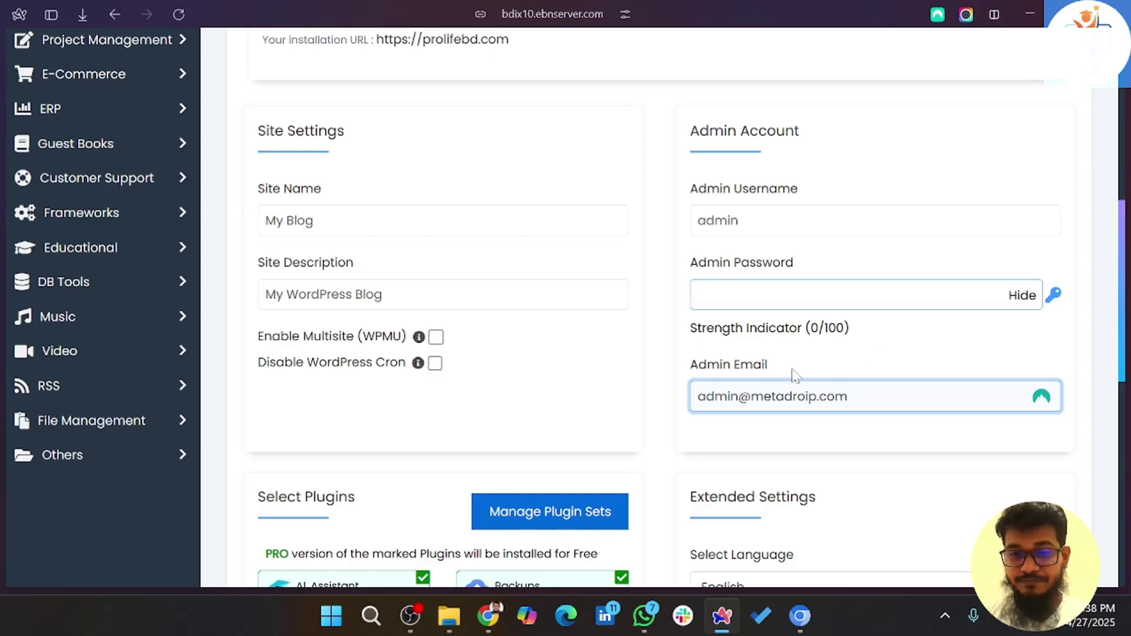
scroll(795, 375, "up", 1)
double_click(772, 414)
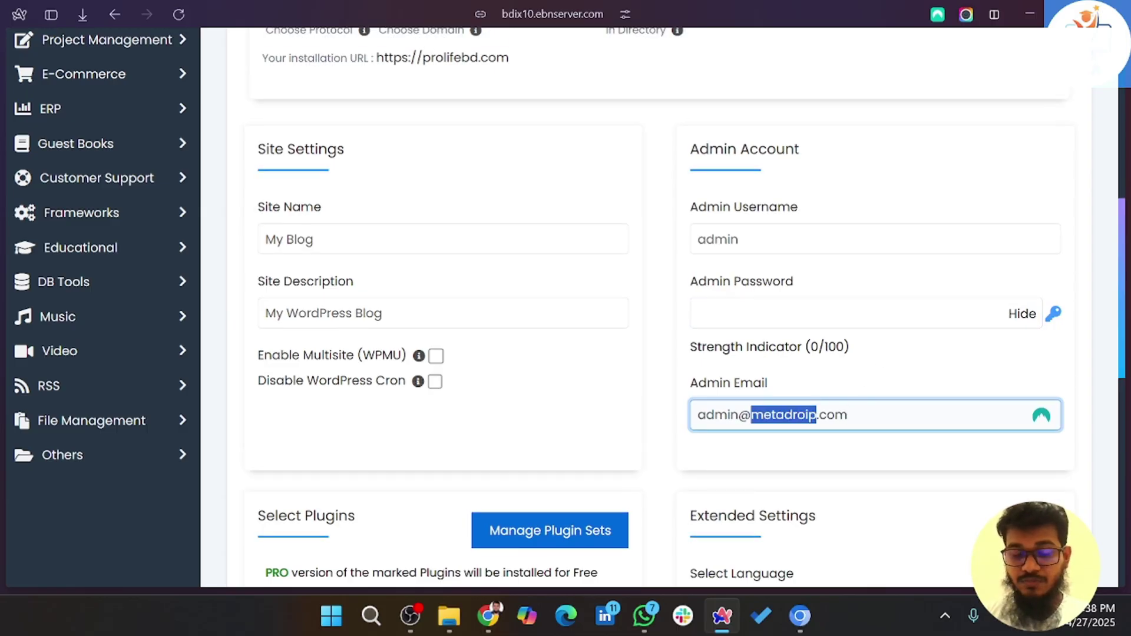
type("pro")
type("life")
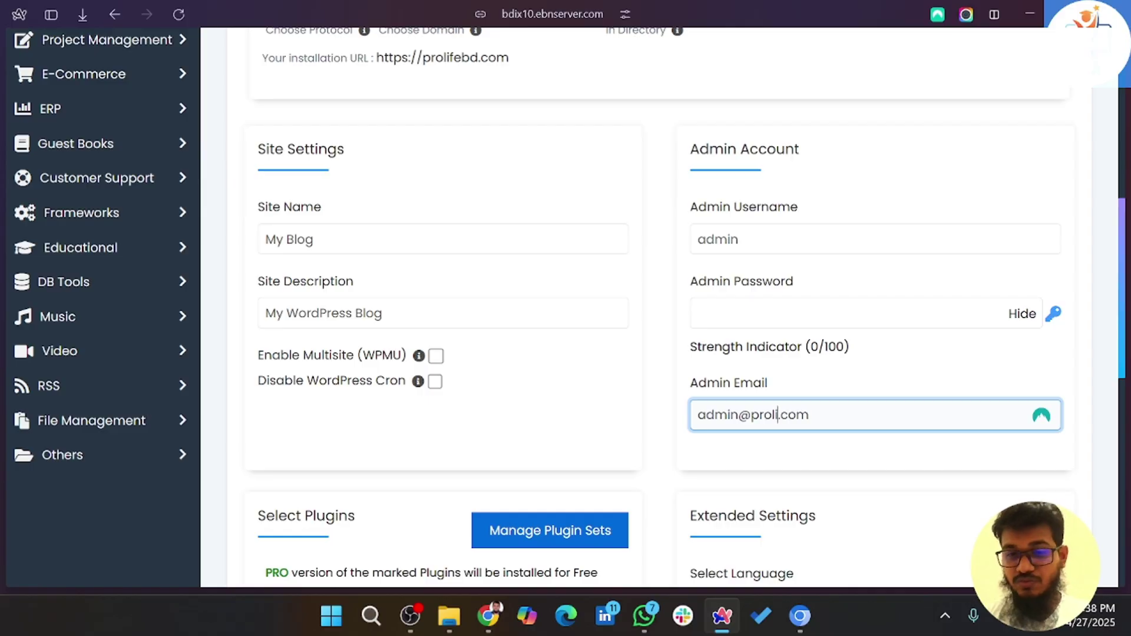
left_click(793, 452)
scroll(766, 442, "down", 1)
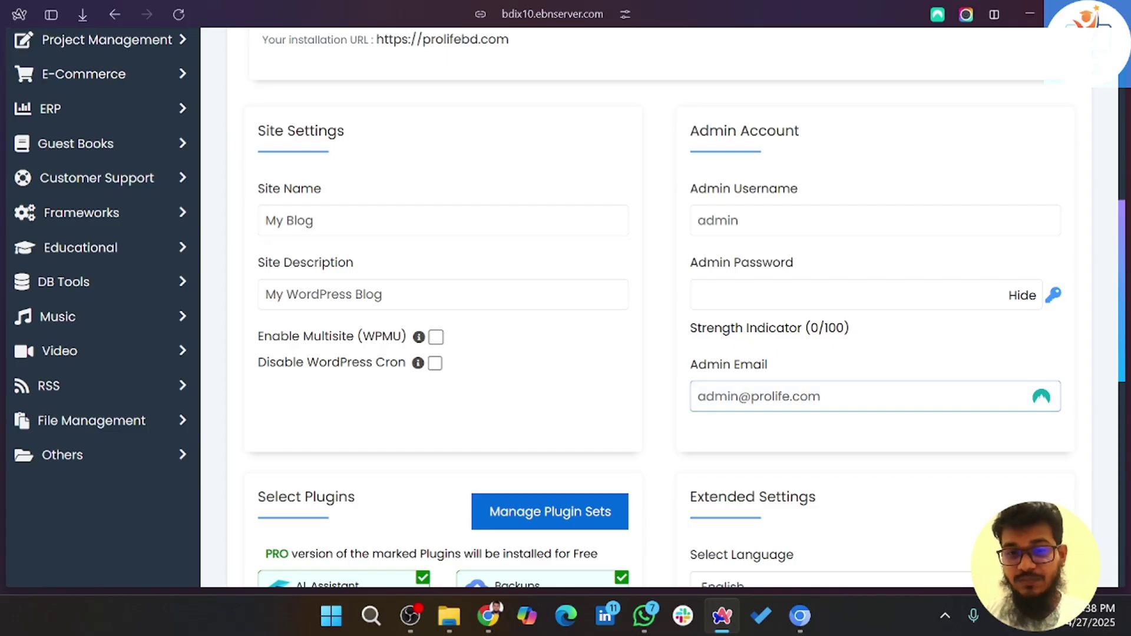
Step: Enter a strong new admin password of the owner's choosing
left_click(793, 294)
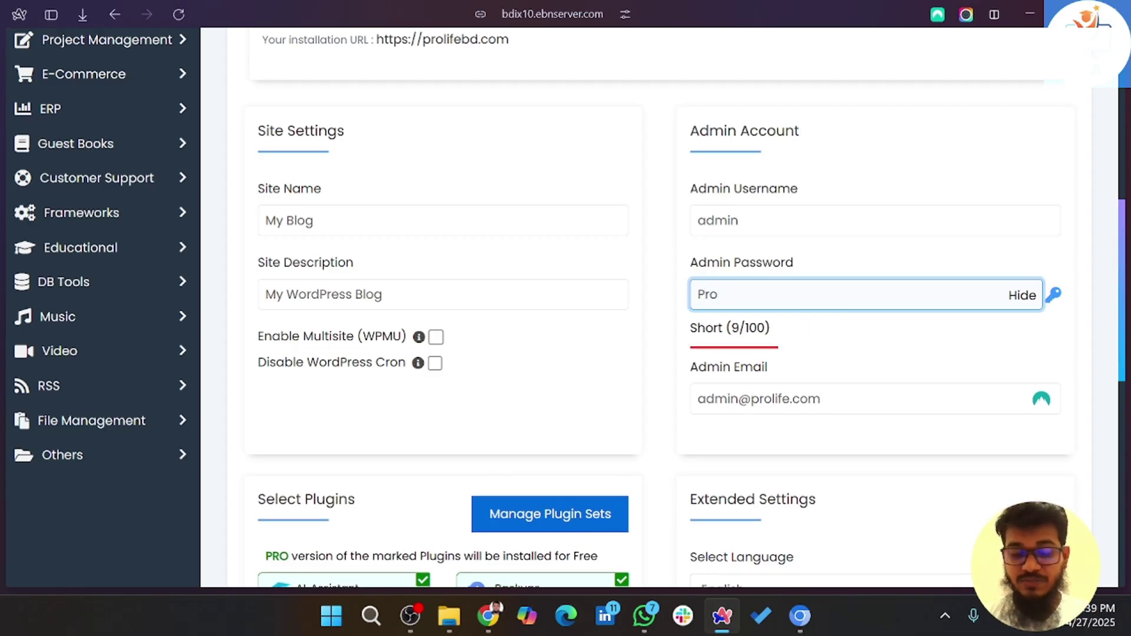
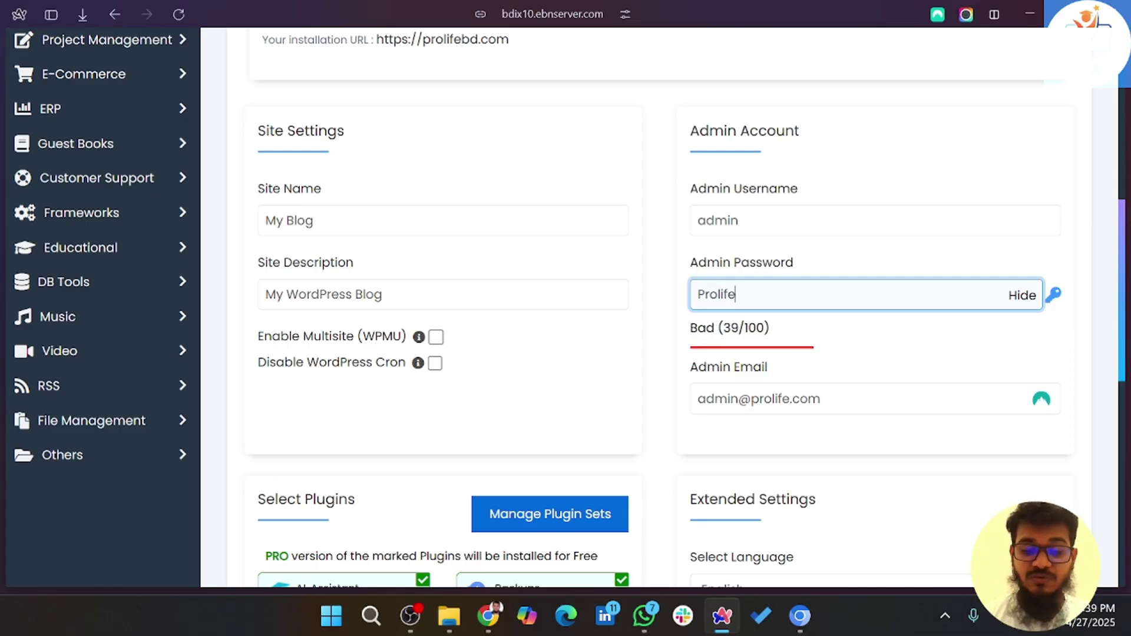
key("ctrl+a")
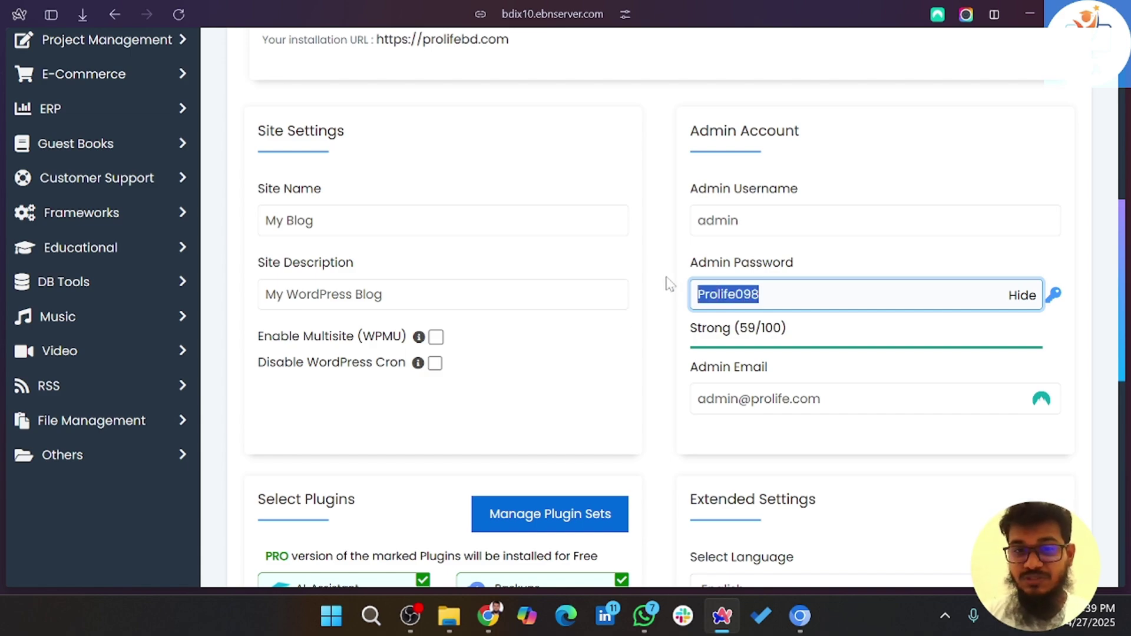
Step: Replace the default admin username with the owner's own, leaving the site name as My Blog
left_click(667, 284)
key("shift+Tab")
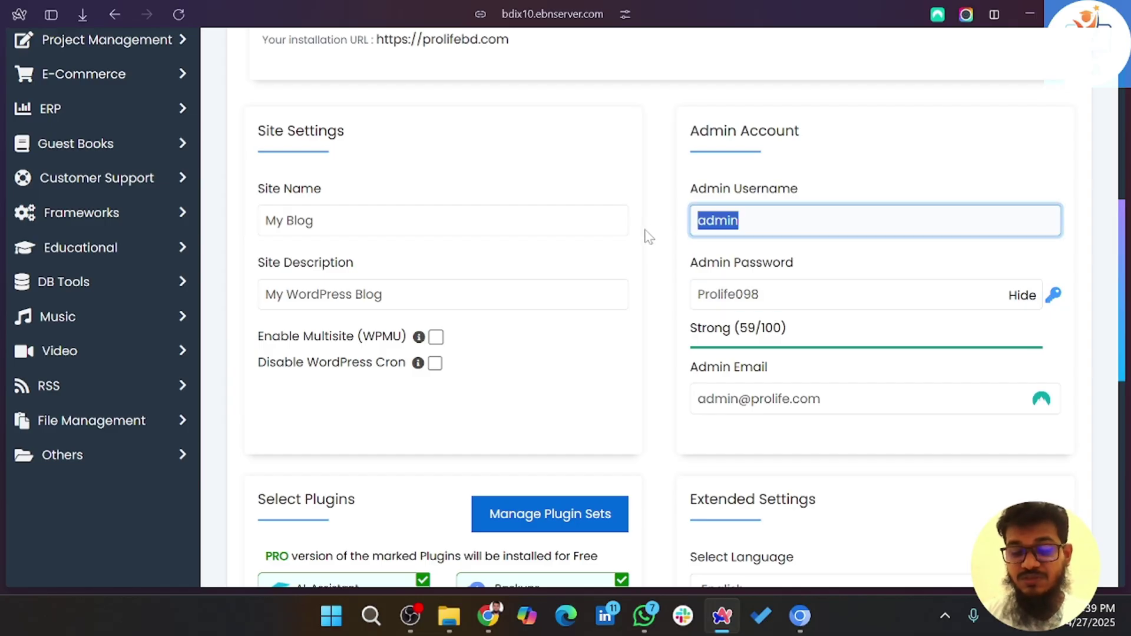
type("prolife")
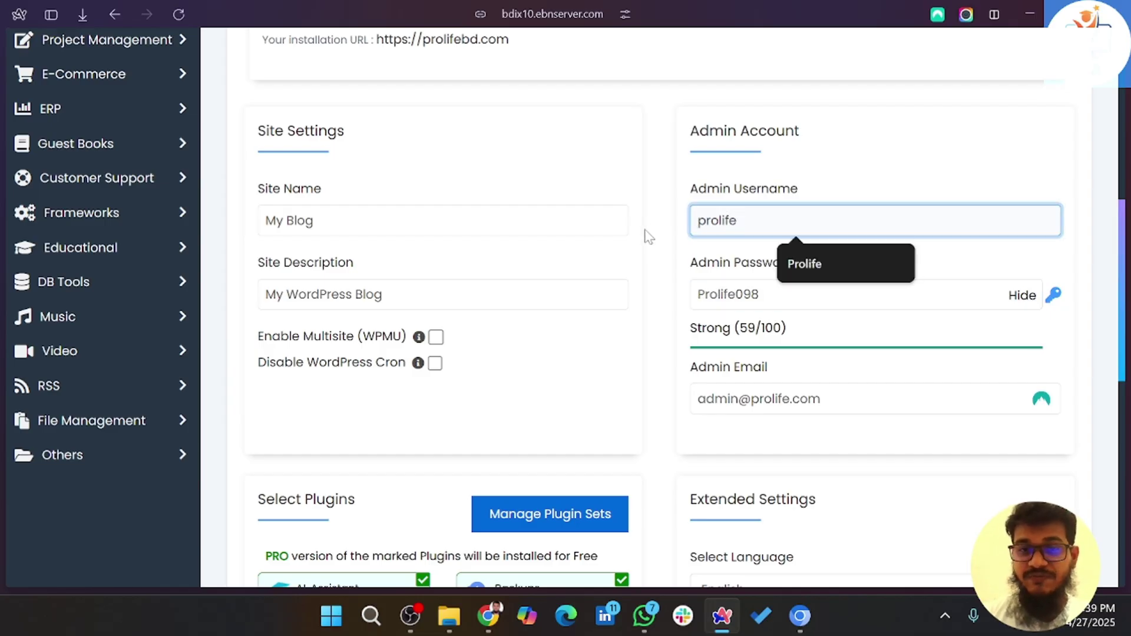
left_click(677, 240)
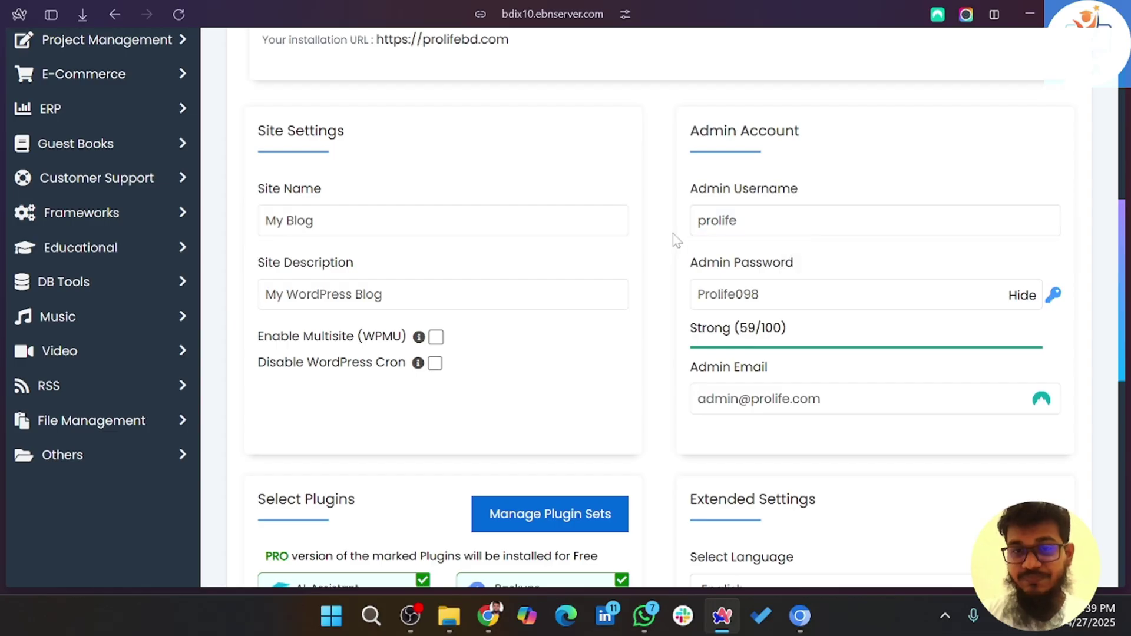
left_click(737, 220)
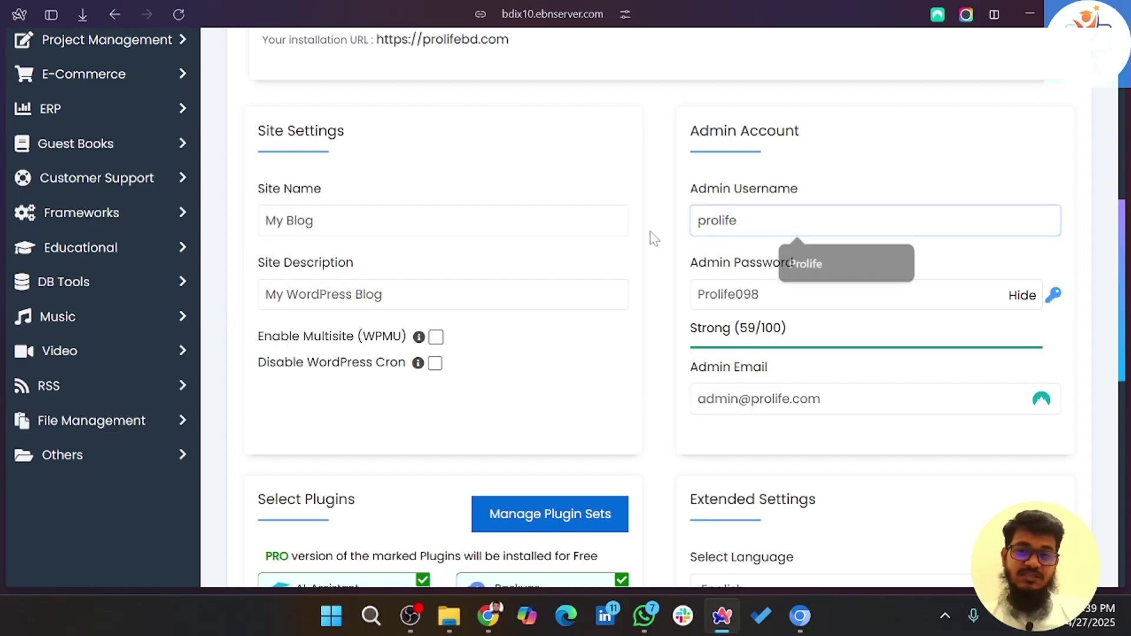
left_click(299, 236)
key("ctrl+a")
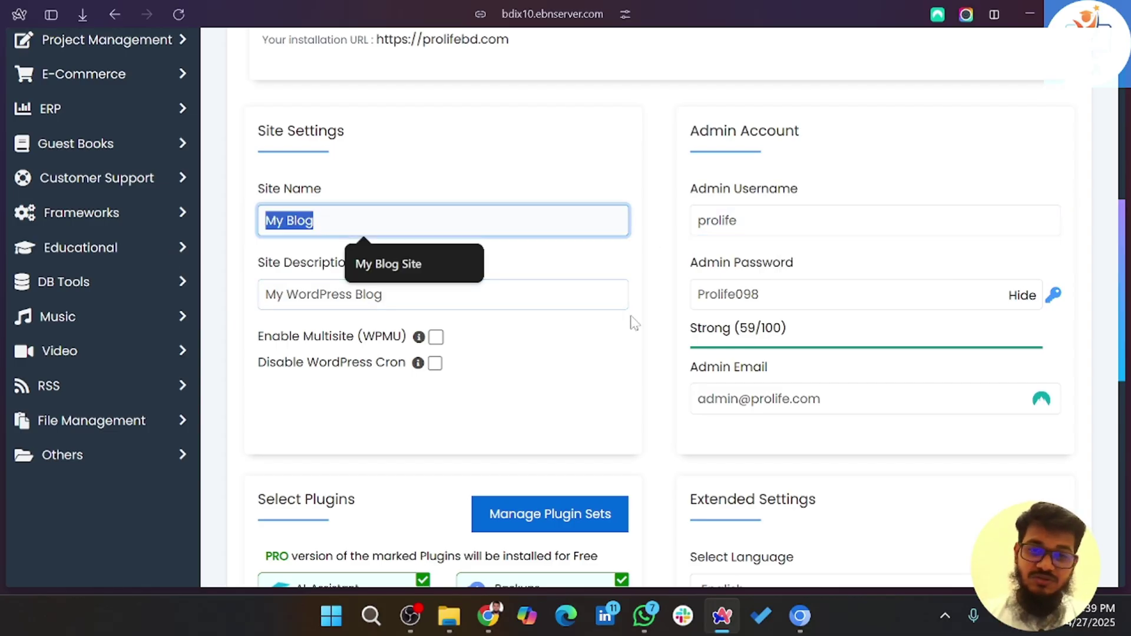
left_click(664, 338)
scroll(666, 340, "down", 1)
scroll(667, 340, "down", 1)
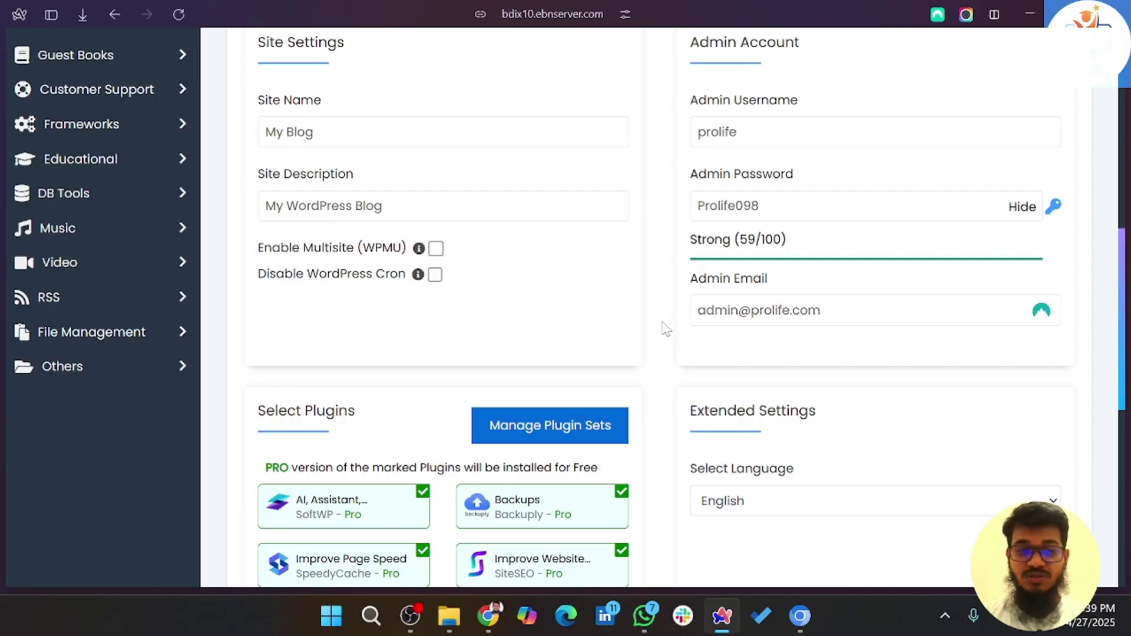
scroll(666, 328, "down", 5)
Step: Untick AI assistant, Backups, Page Speed, Limit Login, SiteSEO and Pagelayer, tick File Manager, then show Advanced Options
left_click(369, 239)
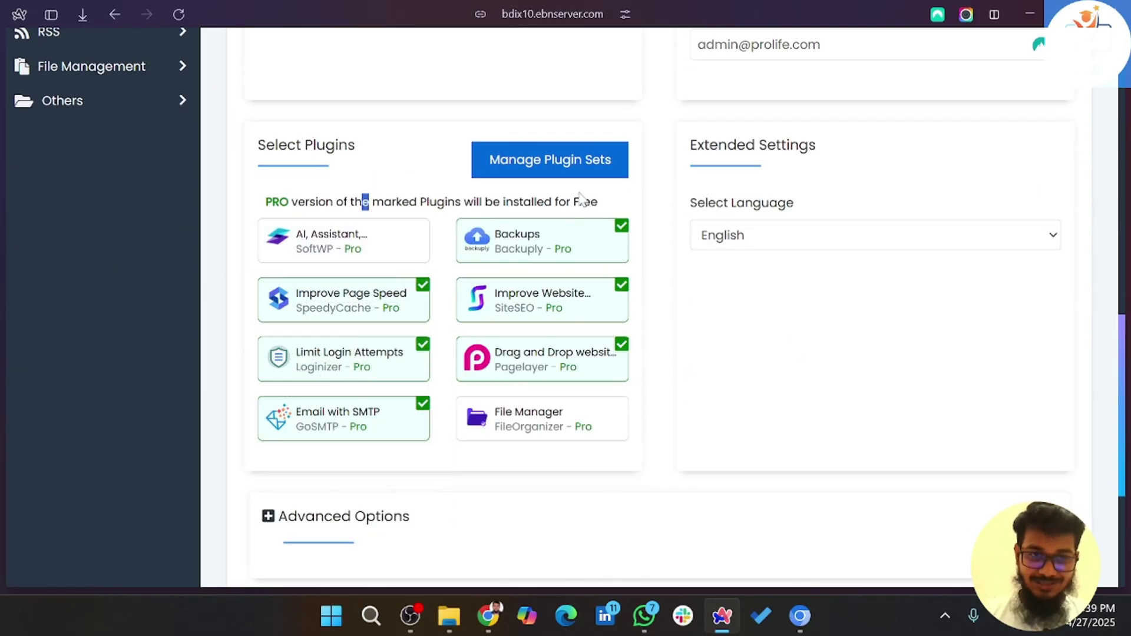
left_click(568, 241)
left_click(329, 307)
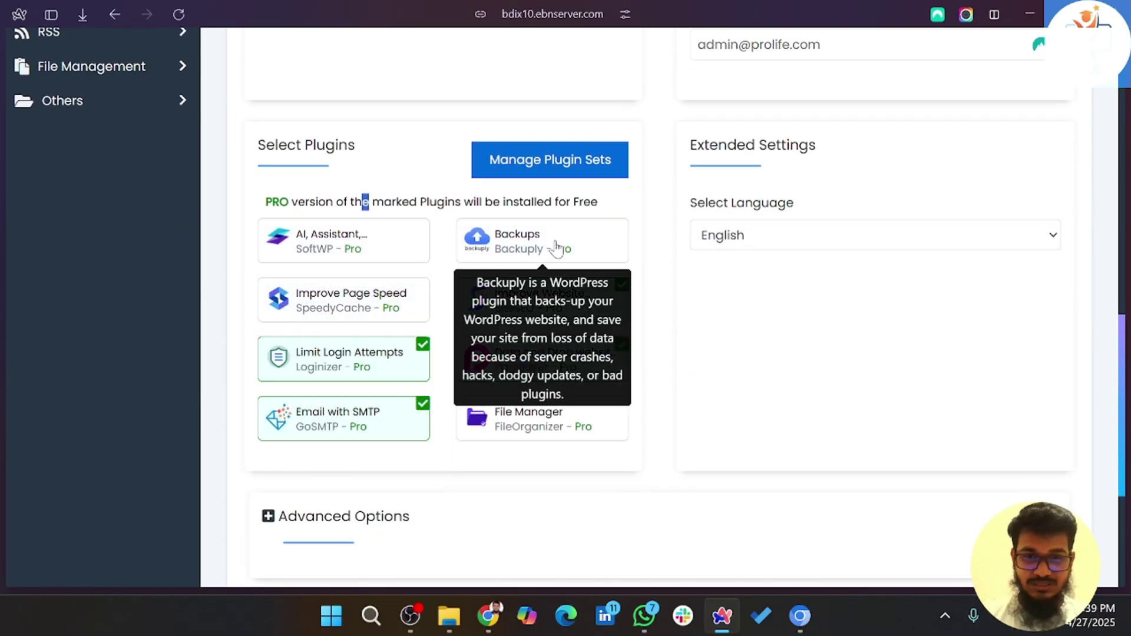
left_click(323, 367)
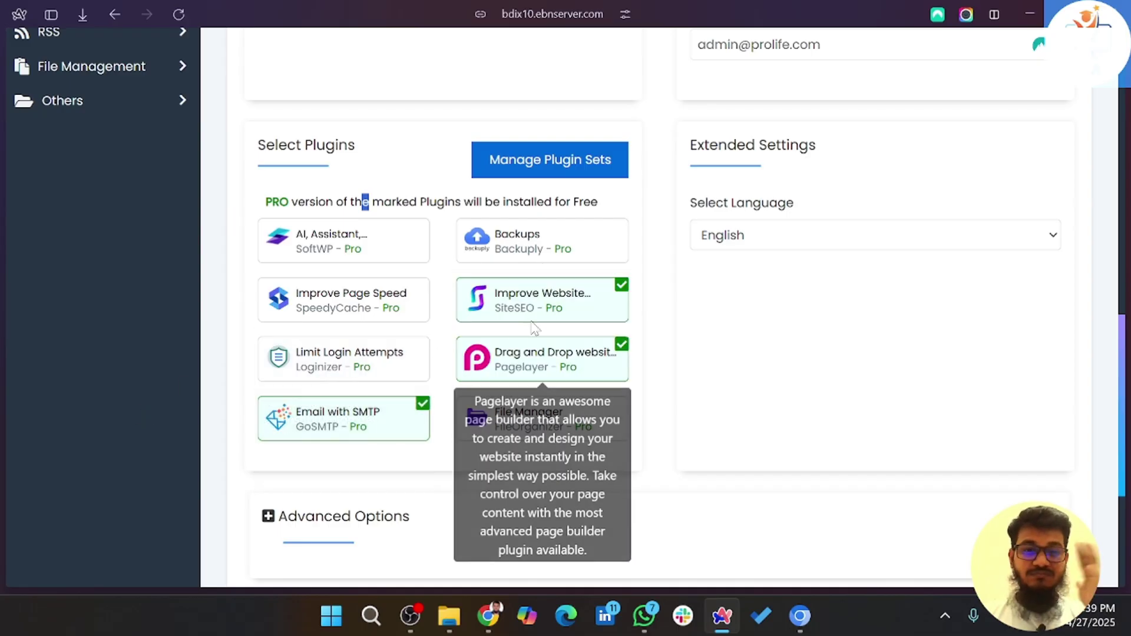
scroll(536, 319, "up", 1)
left_click(549, 322)
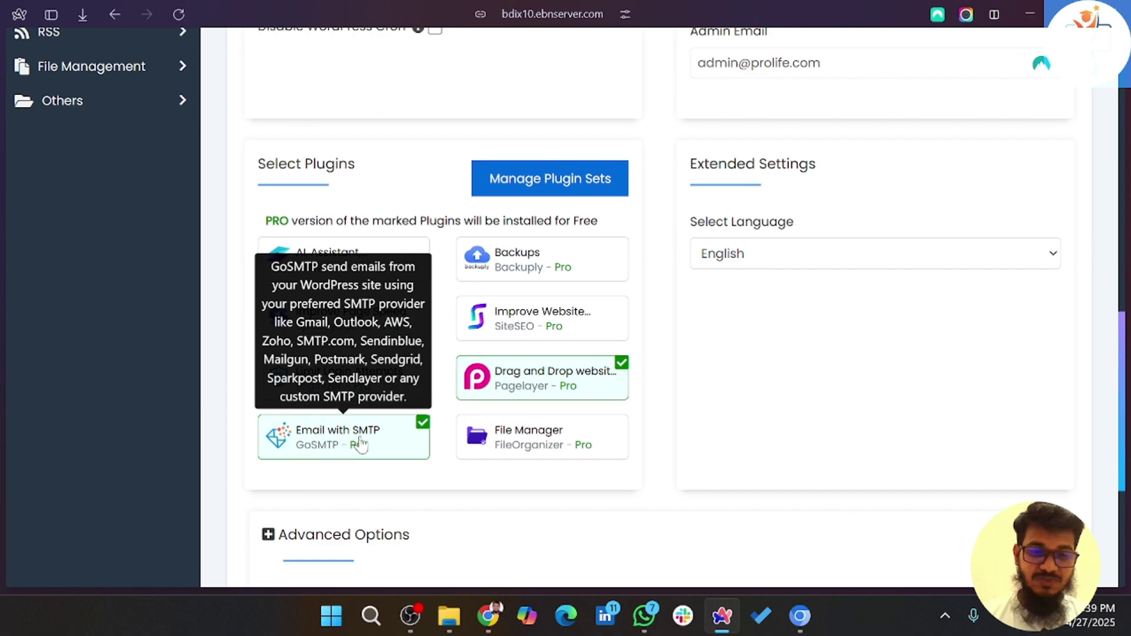
scroll(347, 448, "down", 1)
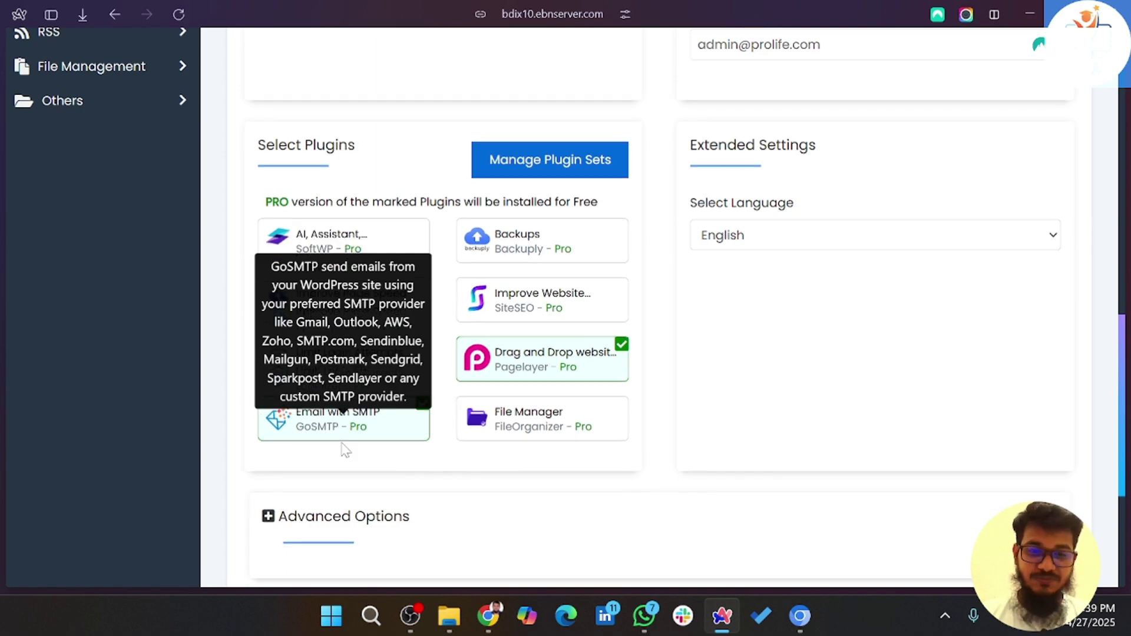
left_click(558, 378)
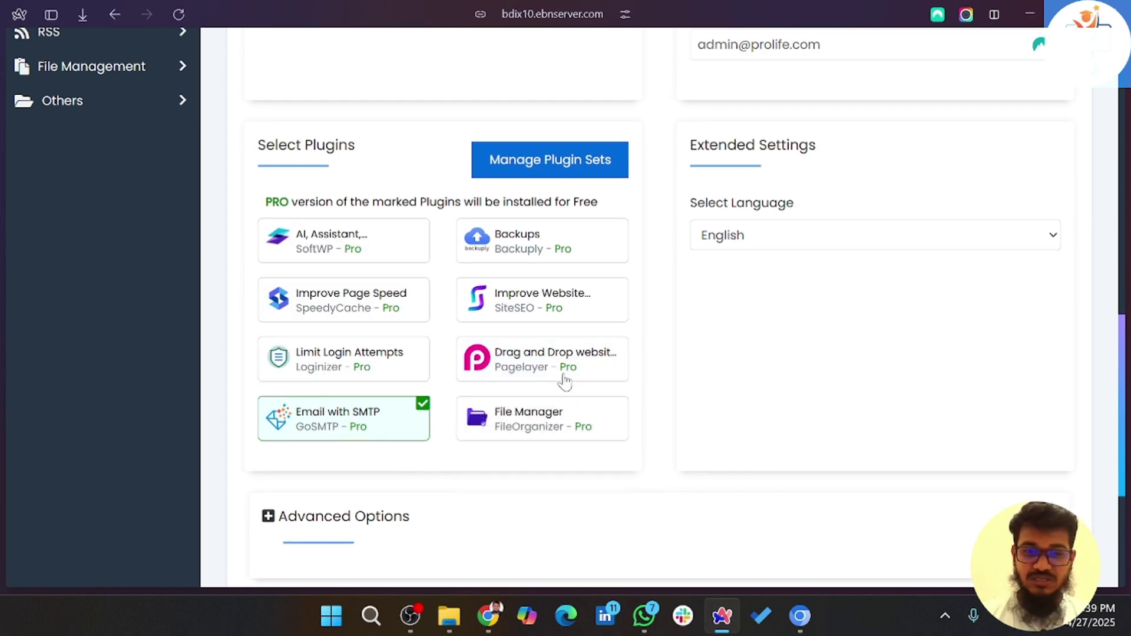
left_click(538, 434)
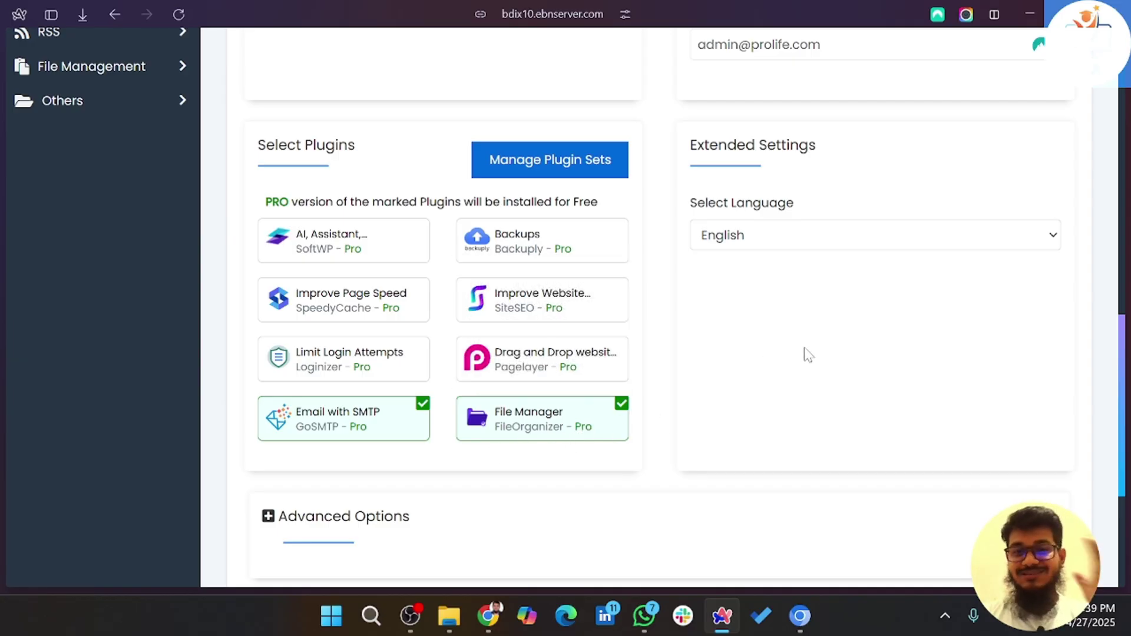
scroll(823, 383, "up", 2)
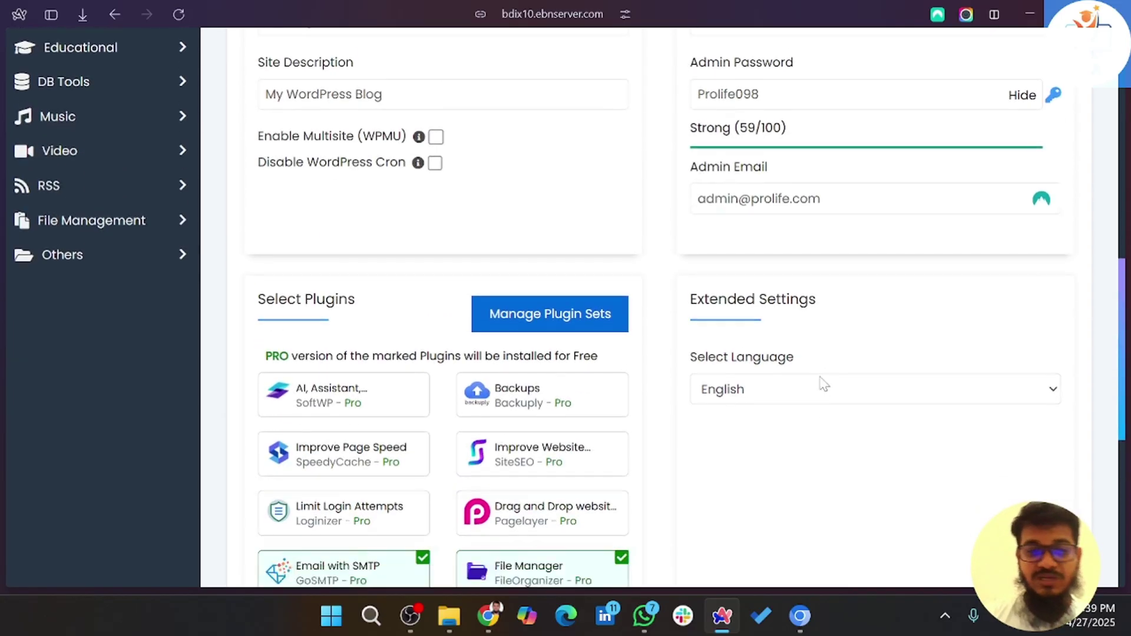
scroll(820, 380, "down", 6)
left_click(436, 265)
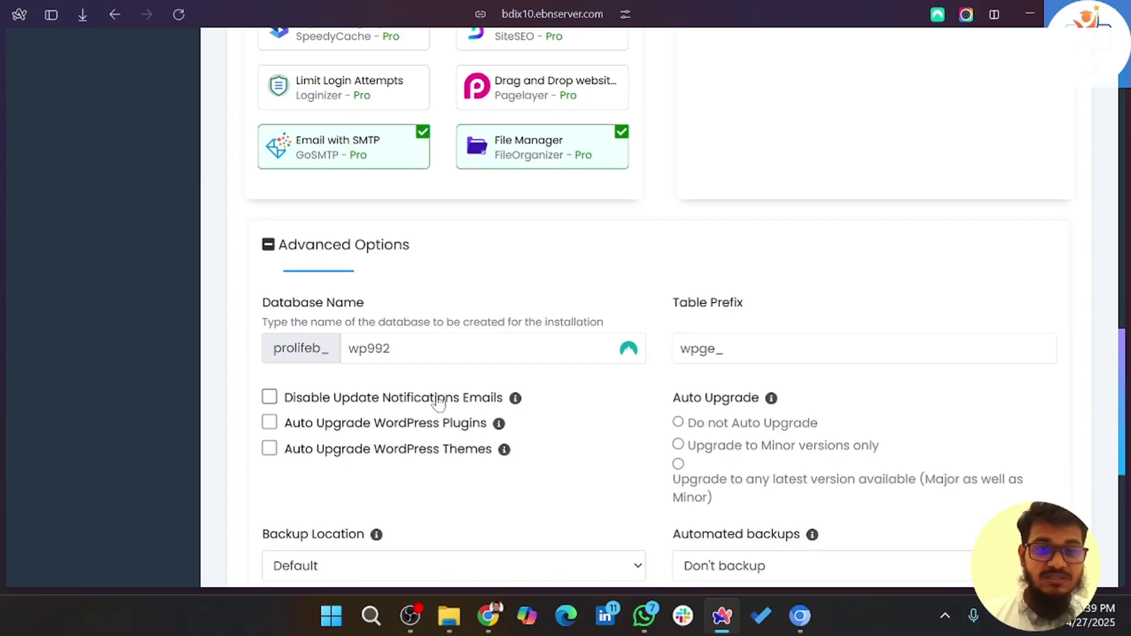
Step: Set Automated backups to 'Once a day' and Backup Rotation to 1
scroll(437, 397, "down", 3)
left_click(745, 396)
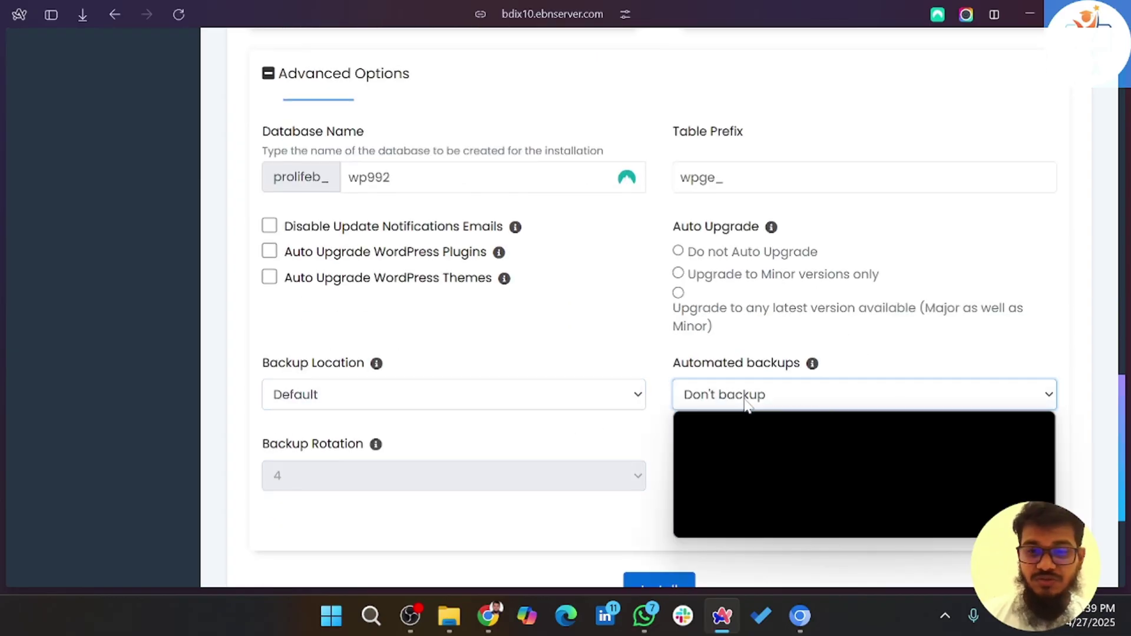
left_click(765, 455)
left_click(435, 475)
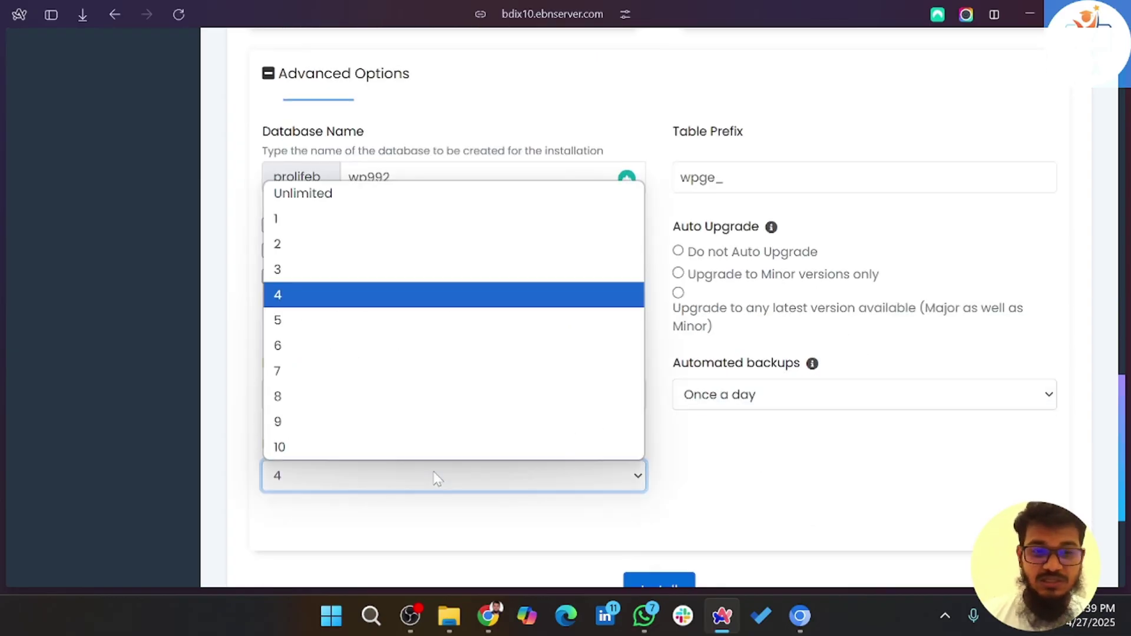
left_click(436, 477)
left_click(758, 407)
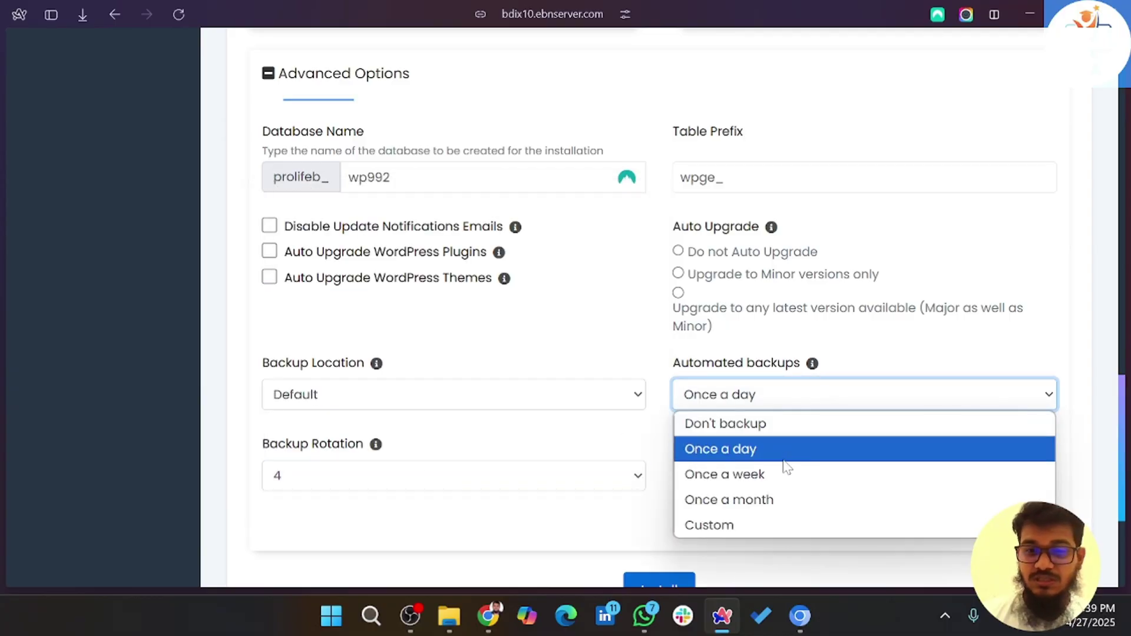
left_click(784, 472)
left_click(378, 478)
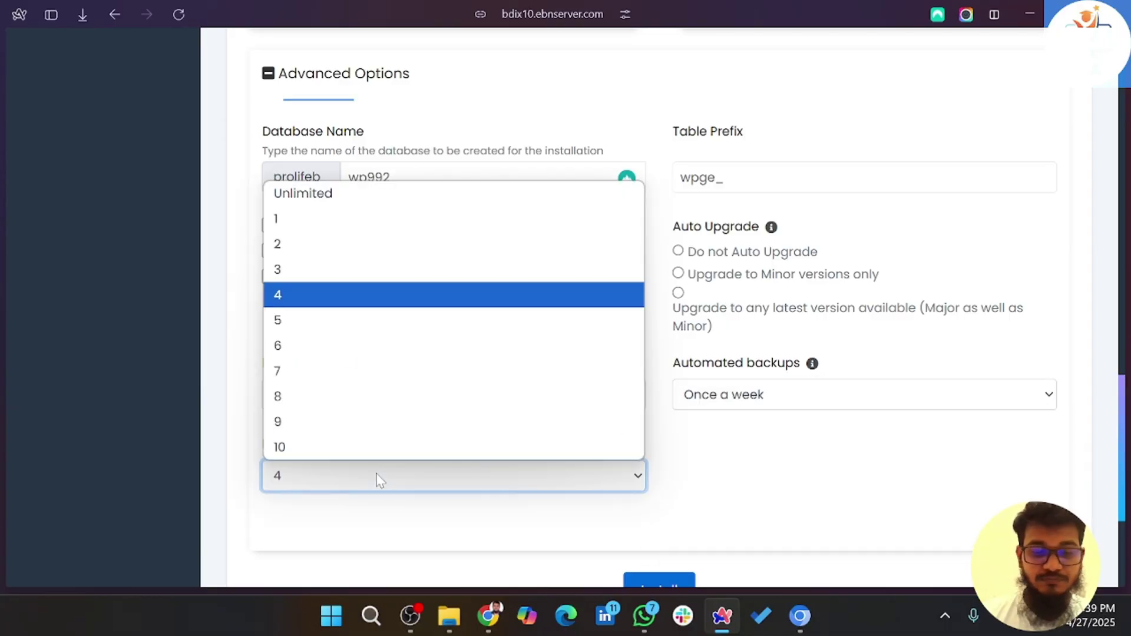
left_click(301, 226)
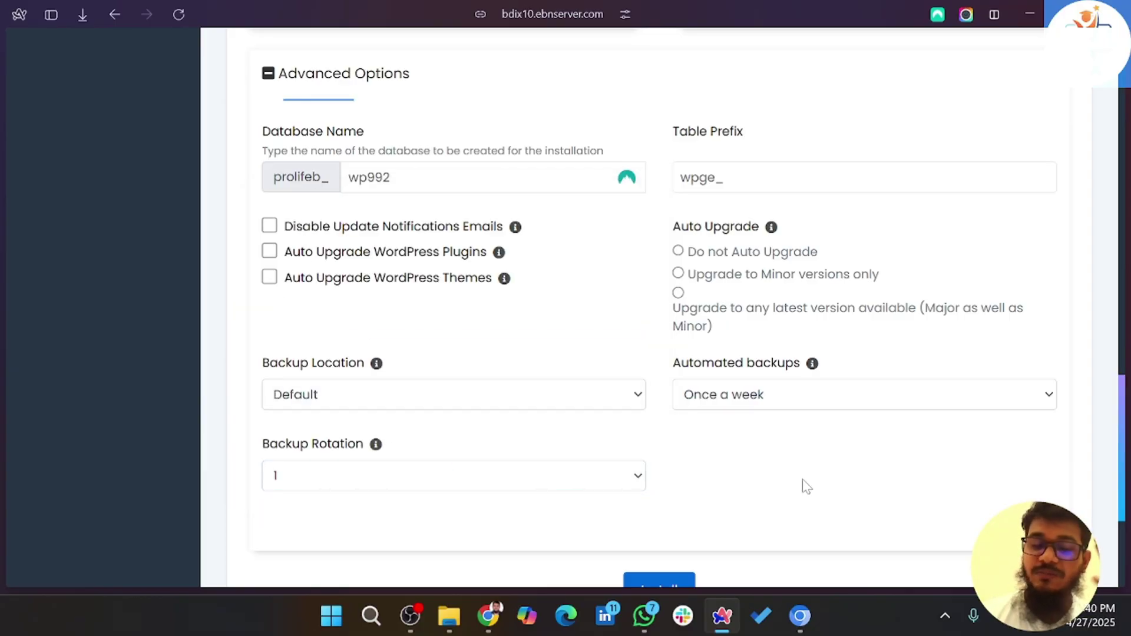
left_click(748, 407)
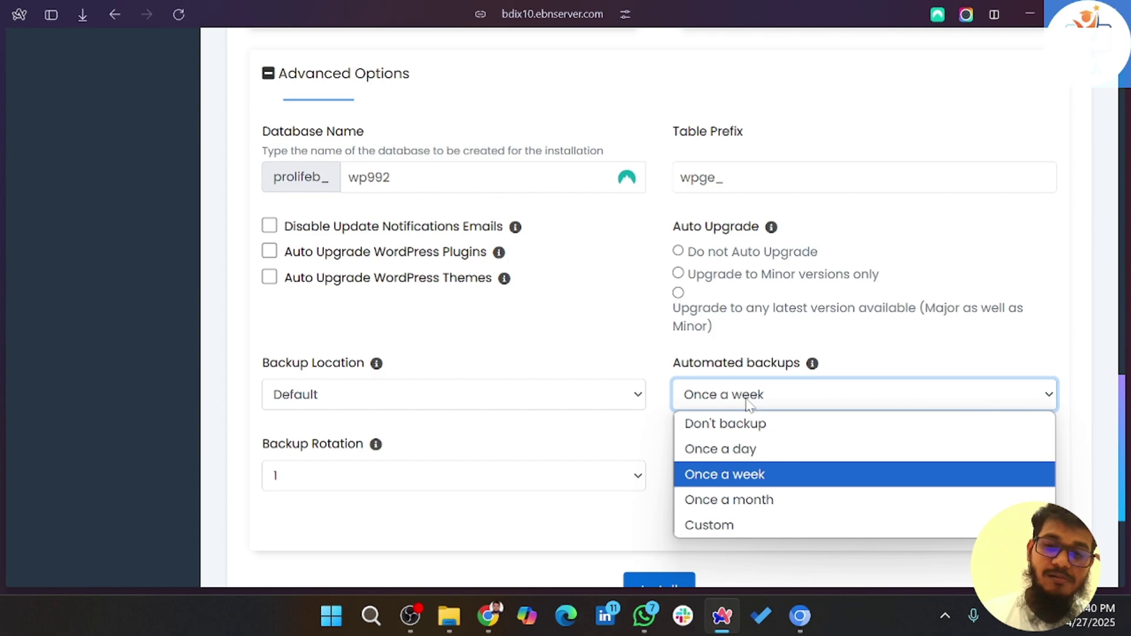
left_click(753, 451)
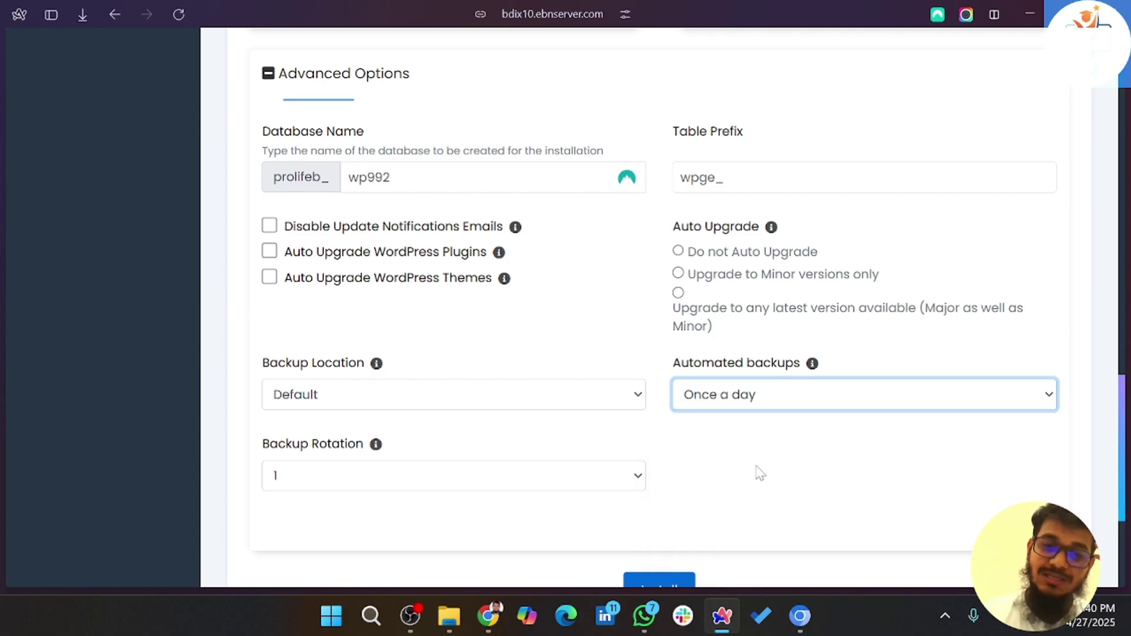
scroll(748, 475, "down", 4)
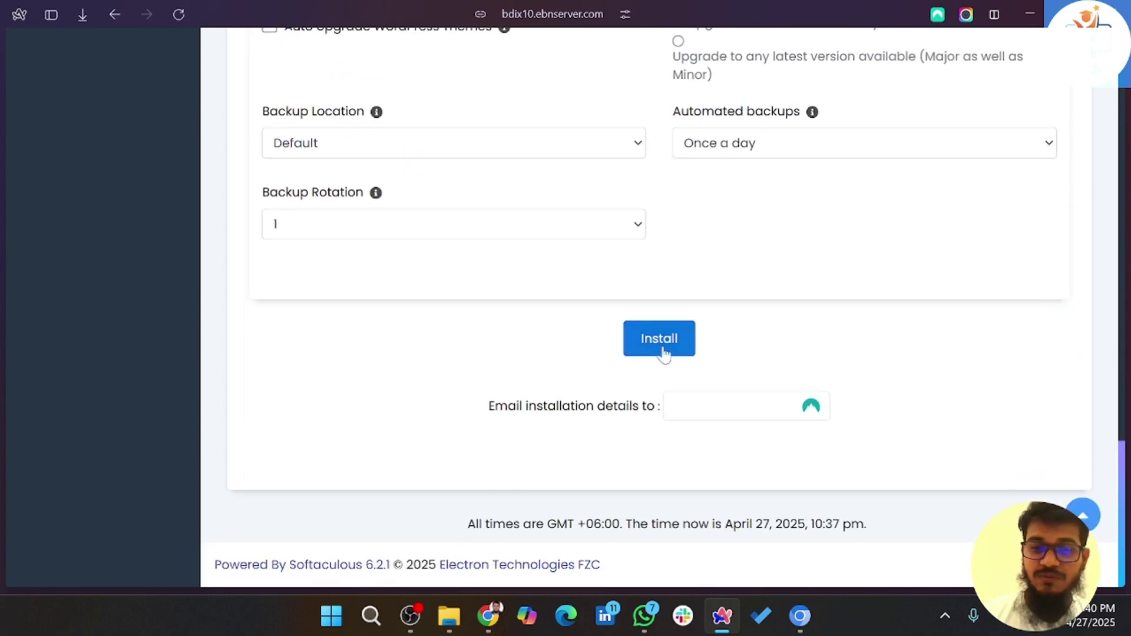
Step: Run the WordPress install on prolifebd.com and wait for the success page
left_click(662, 347)
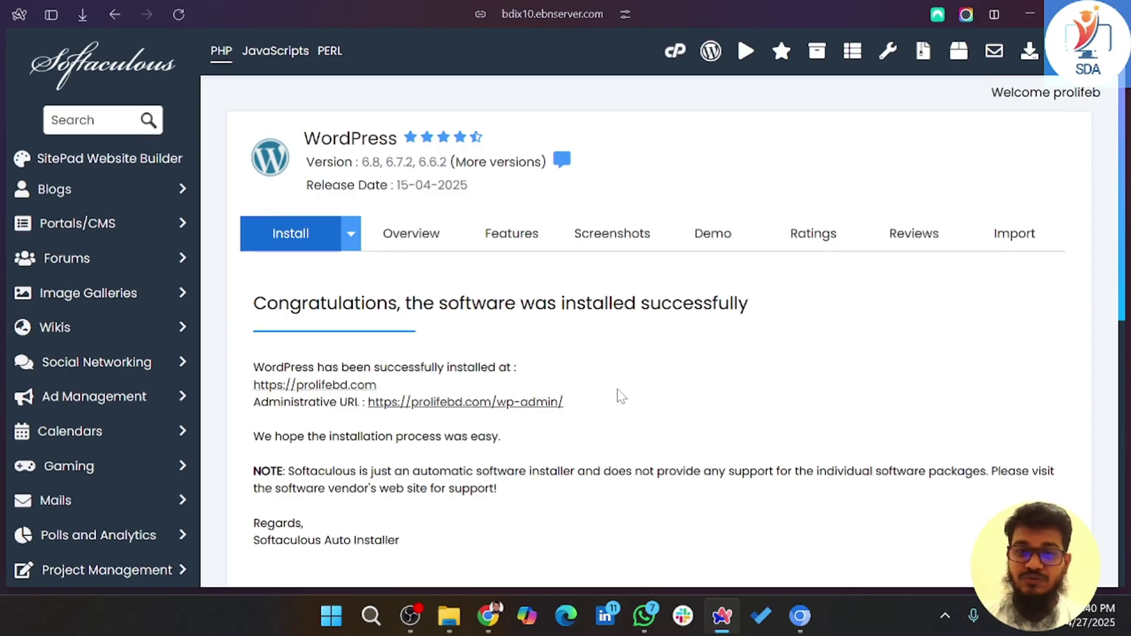
scroll(616, 397, "down", 3)
Step: Follow the Administrative URL link to reach the new site's wp-admin area
left_click(469, 227)
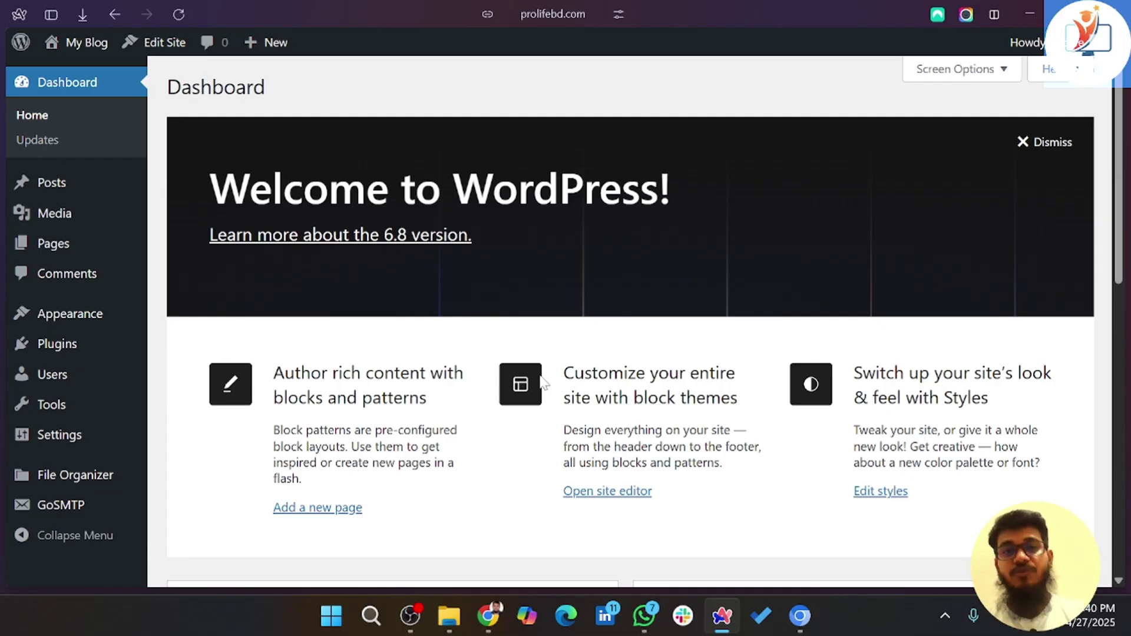
mouse_move(14, 489)
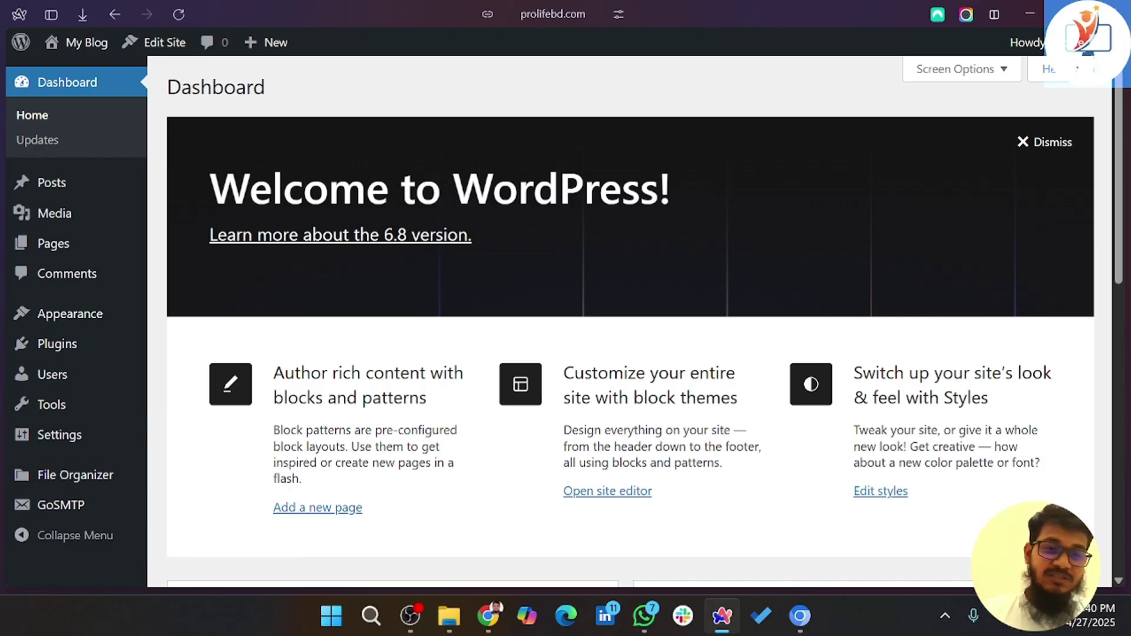
mouse_move(3, 271)
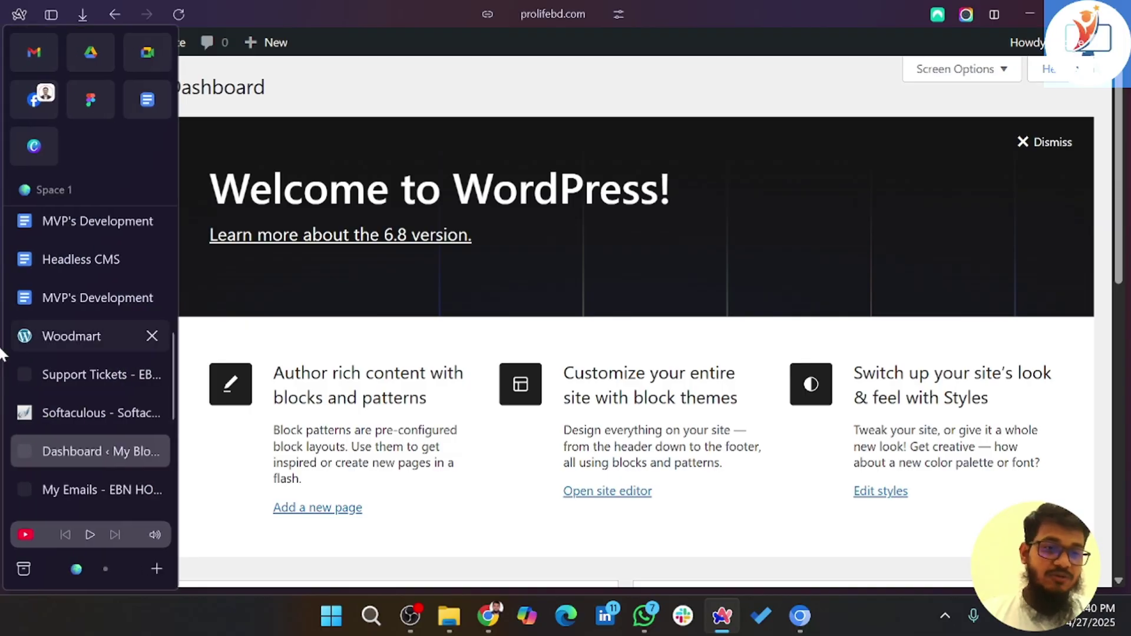
scroll(76, 295, "up", 3)
scroll(75, 297, "up", 3)
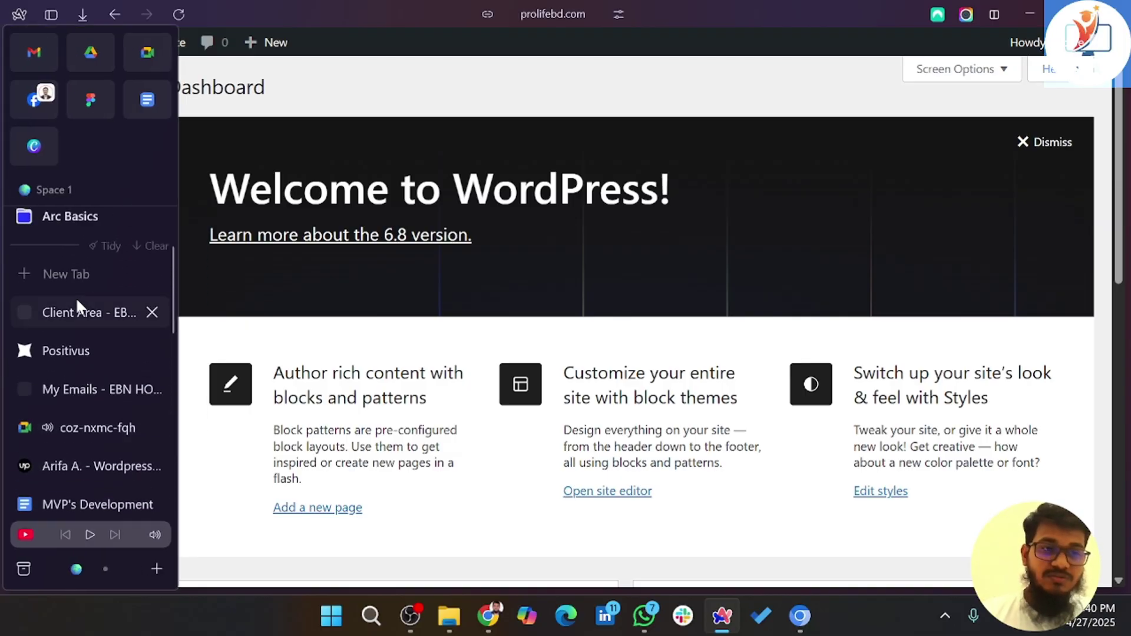
scroll(76, 297, "up", 2)
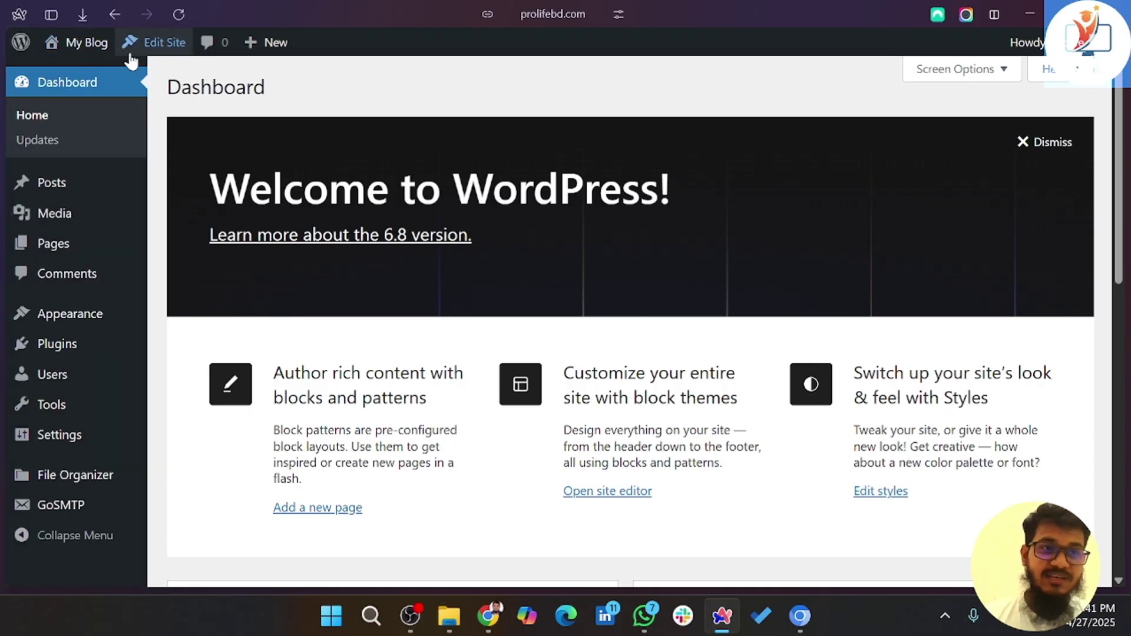
Step: View the new blog's front page, then load prolife.metadroip.com and go to its Prolife Dashboard
mouse_move(93, 47)
left_click(88, 69)
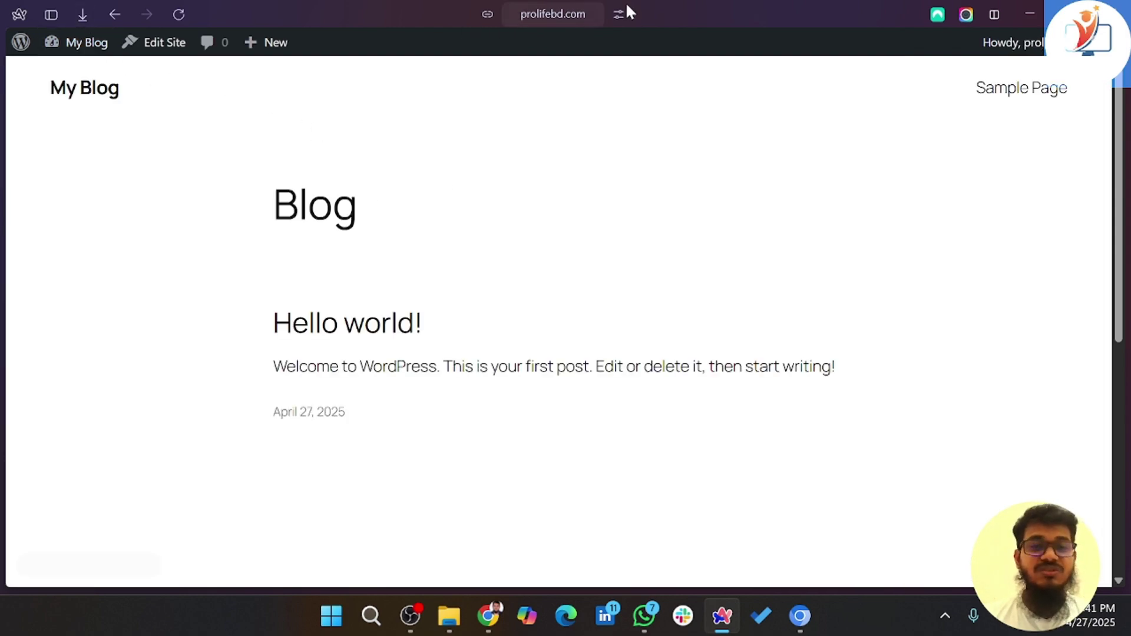
mouse_move(4, 102)
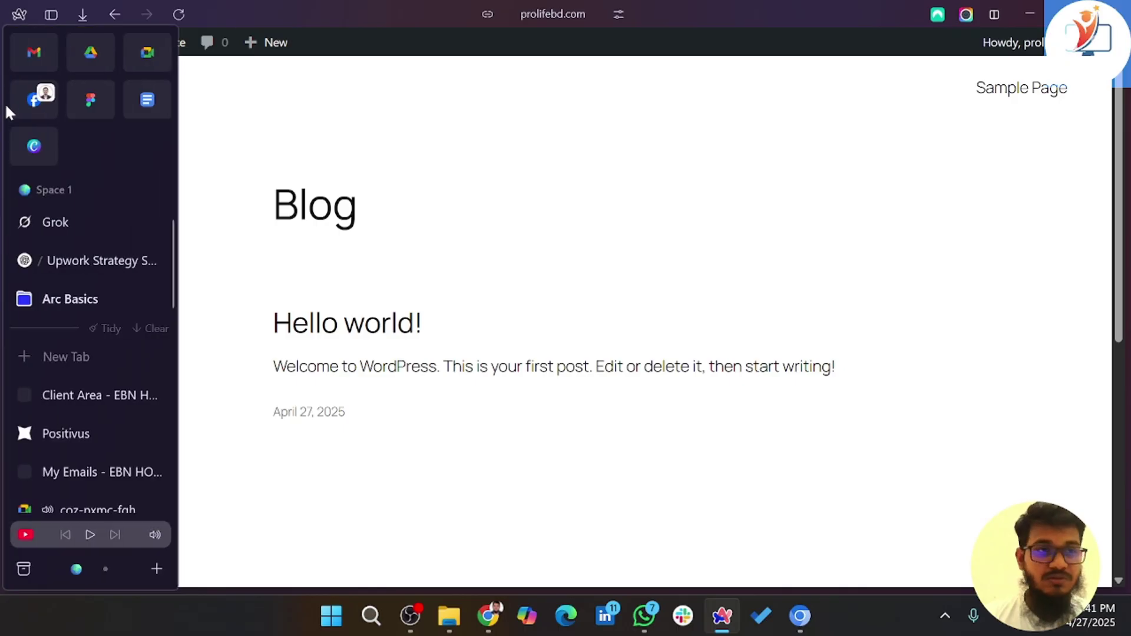
left_click(66, 362)
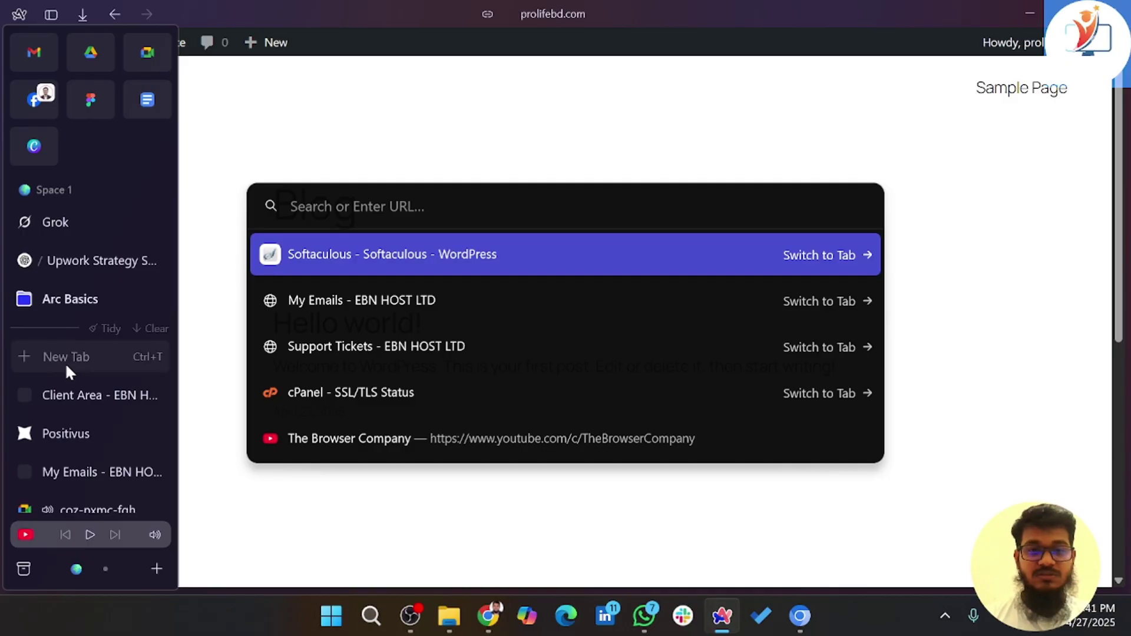
type("prolife")
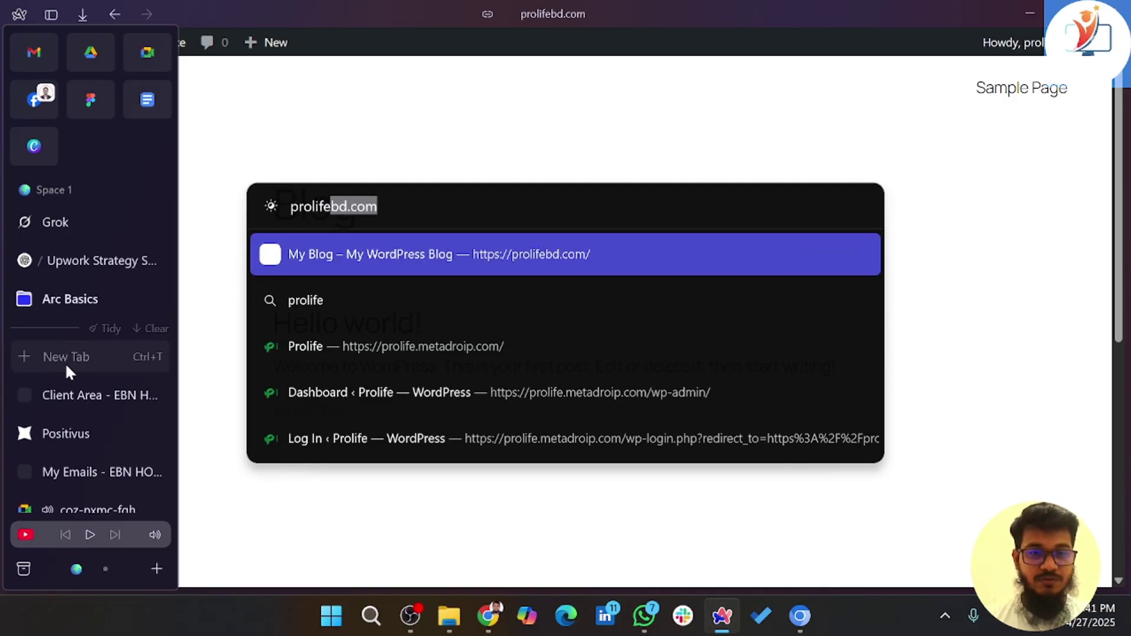
type(".")
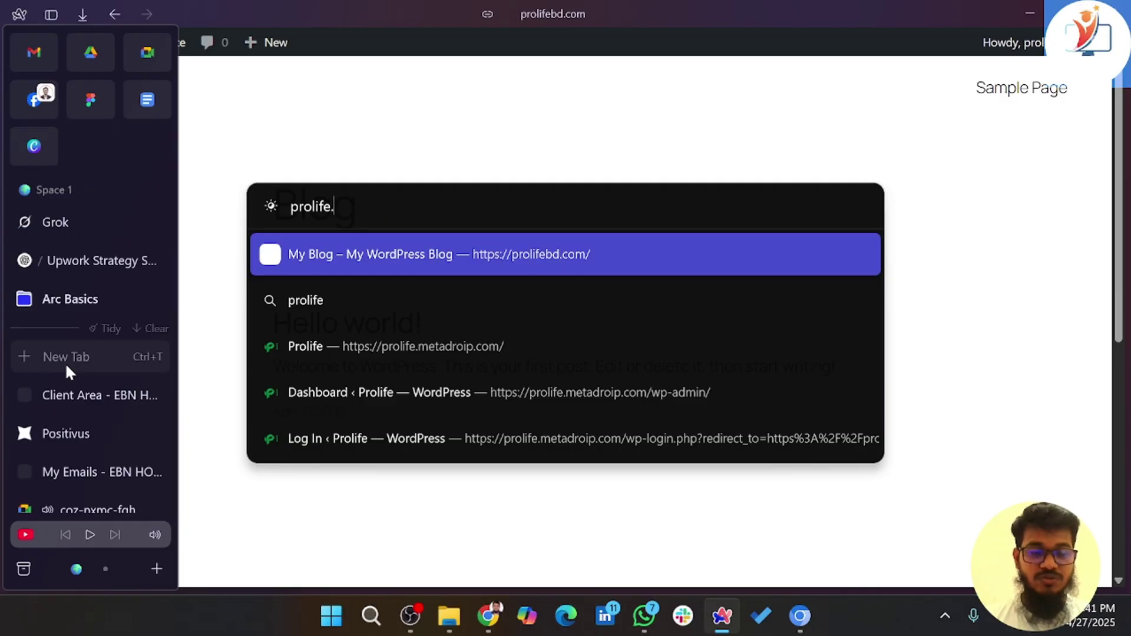
type("meta")
key("Escape")
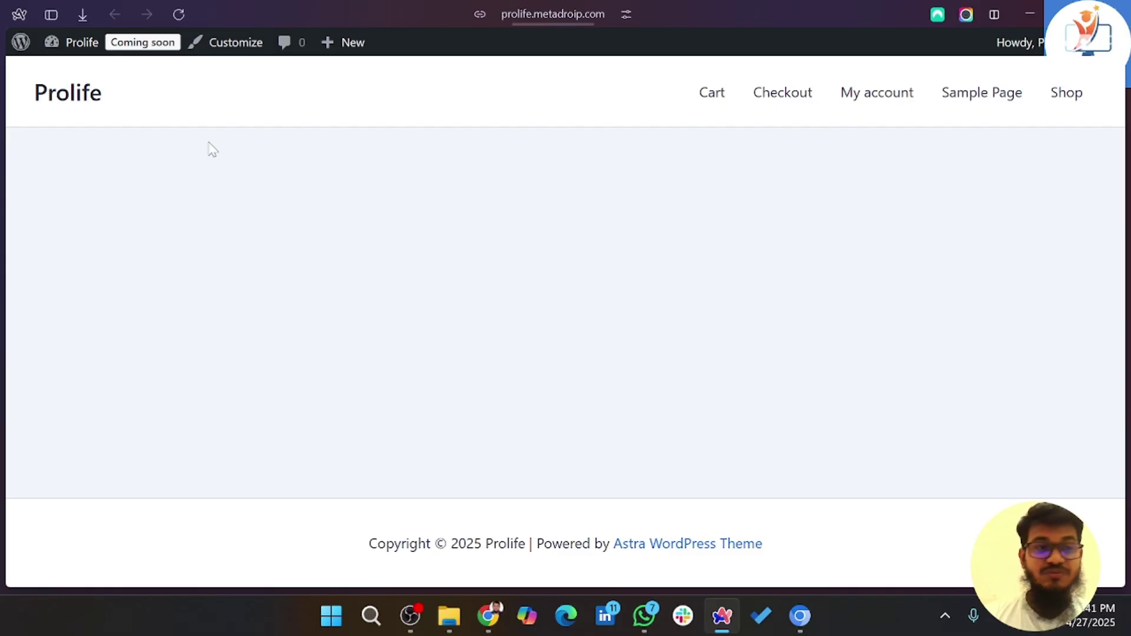
mouse_move(57, 56)
mouse_move(91, 42)
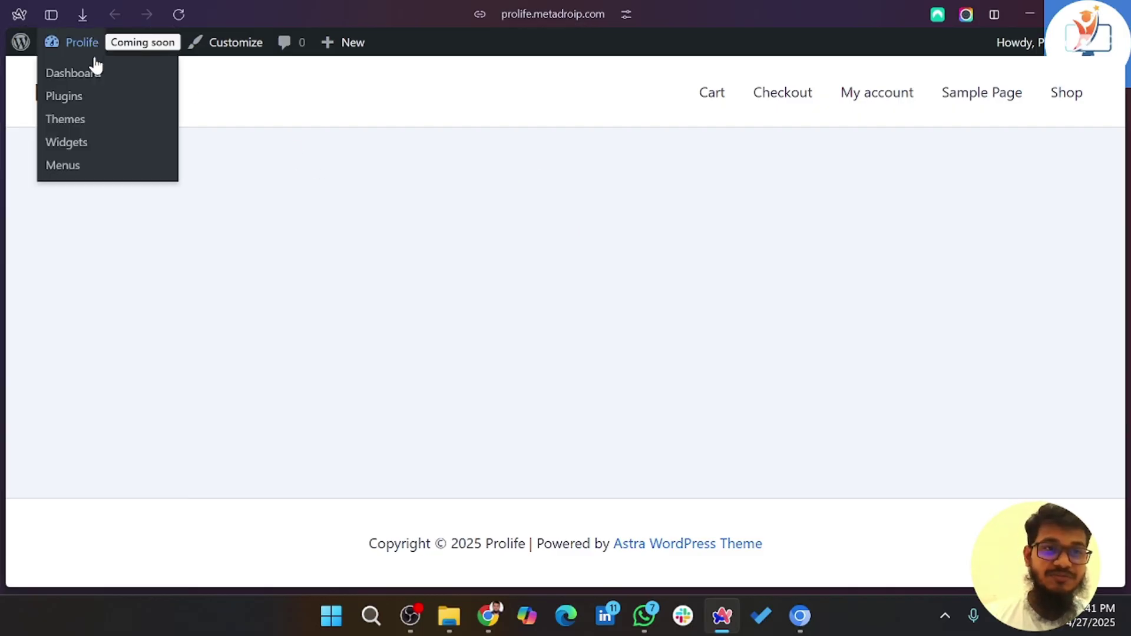
left_click(85, 71)
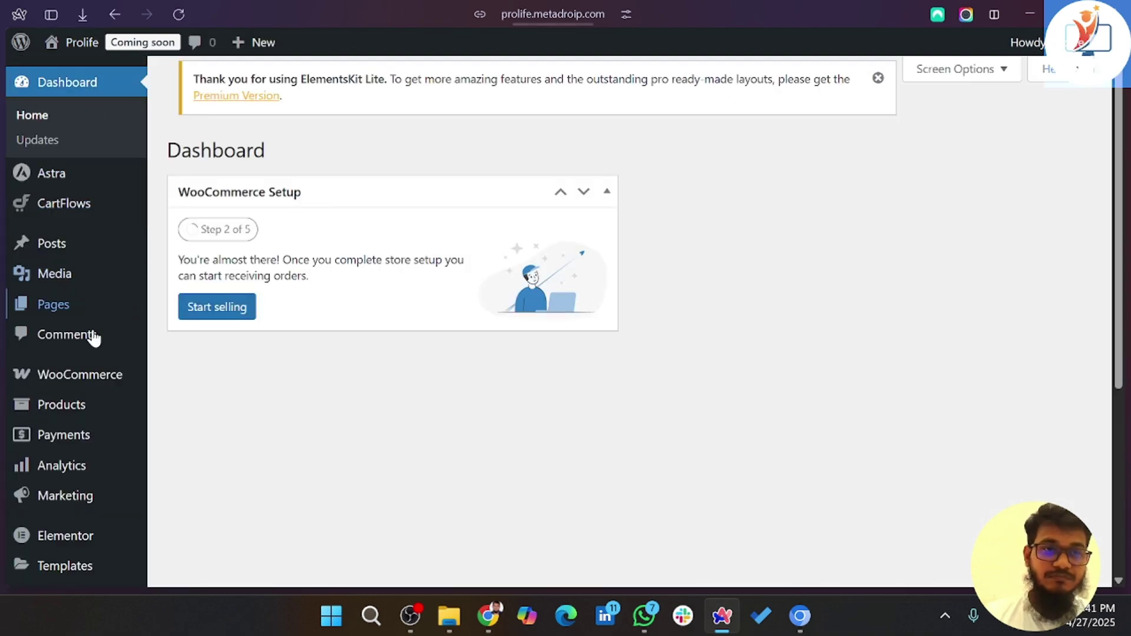
Step: Go to CartFlows Store Checkout, switch to Funnels, and view the Prolife funnel's live page
mouse_move(58, 210)
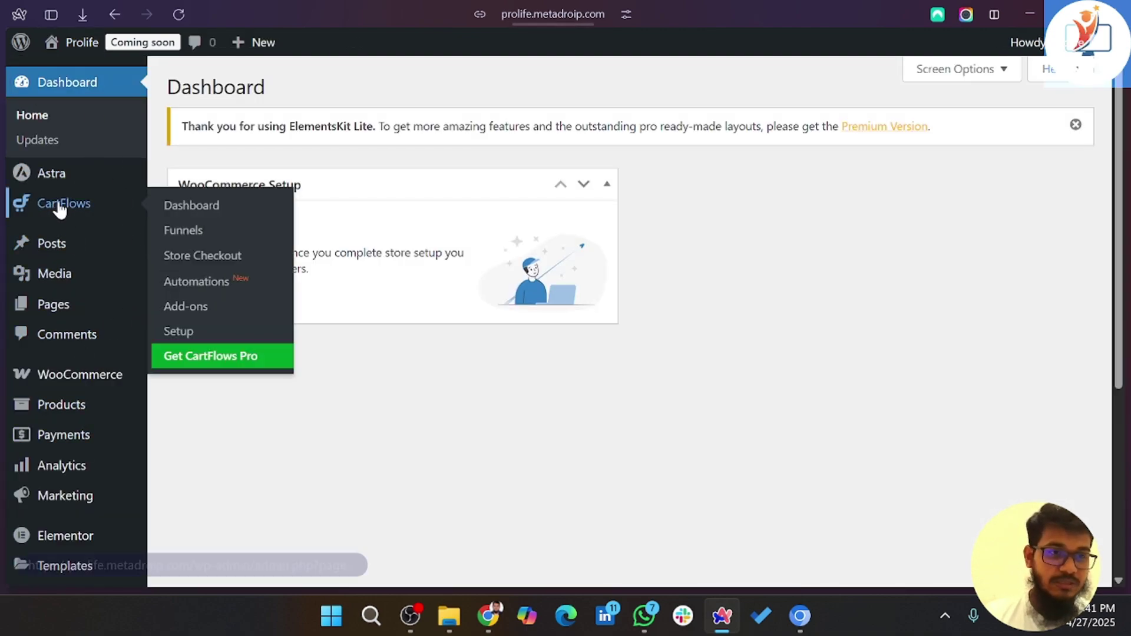
left_click(210, 255)
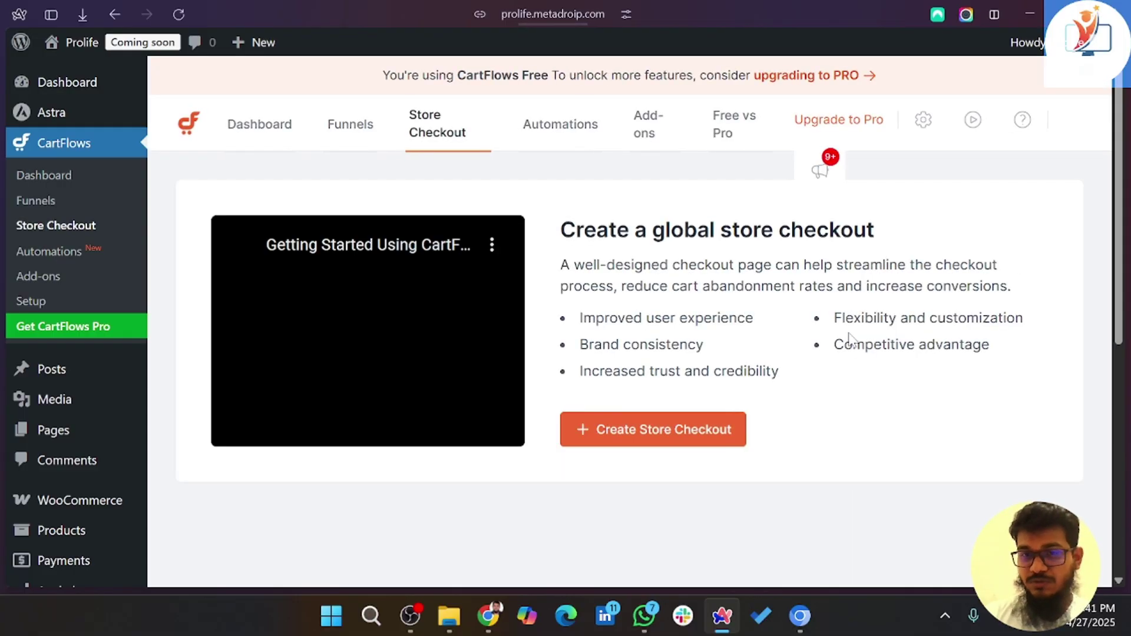
scroll(695, 374, "down", 3)
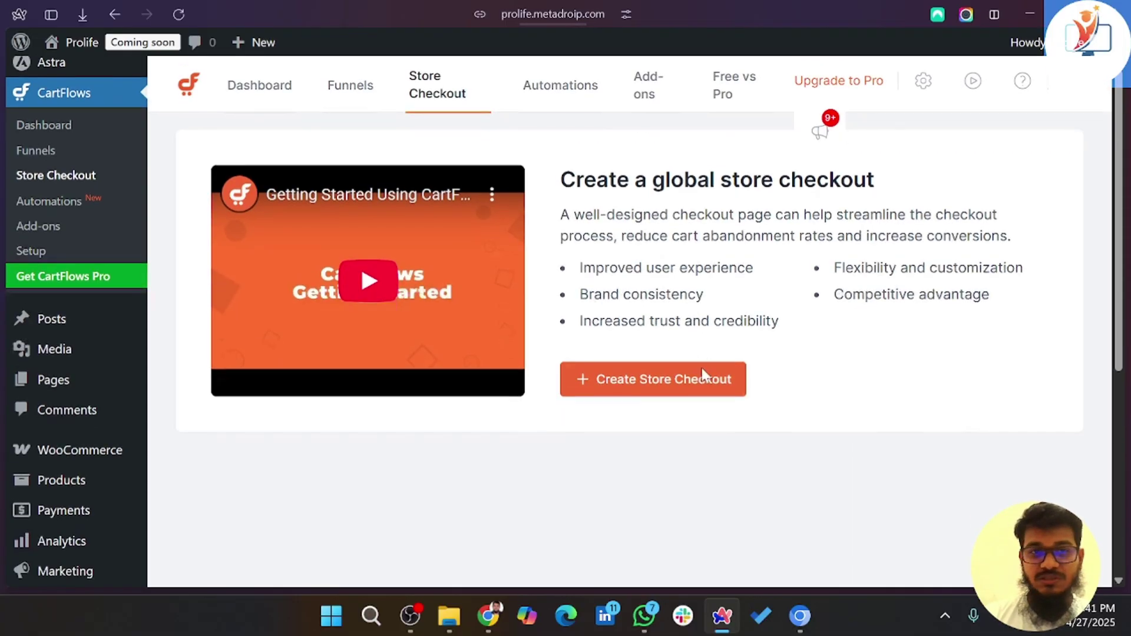
scroll(706, 376, "up", 3)
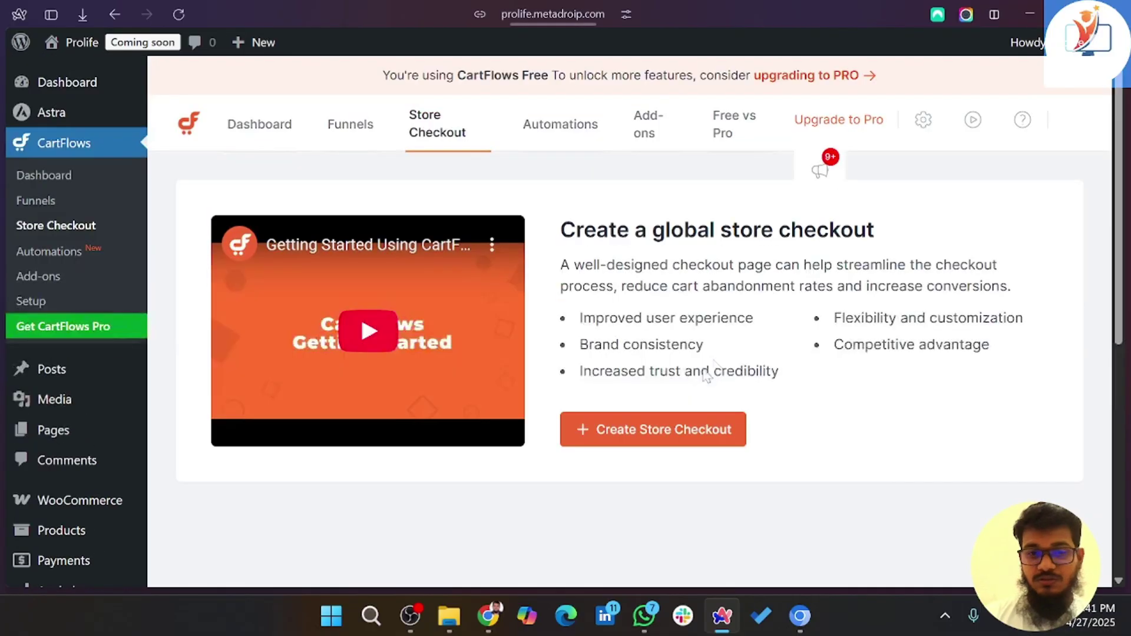
left_click(333, 137)
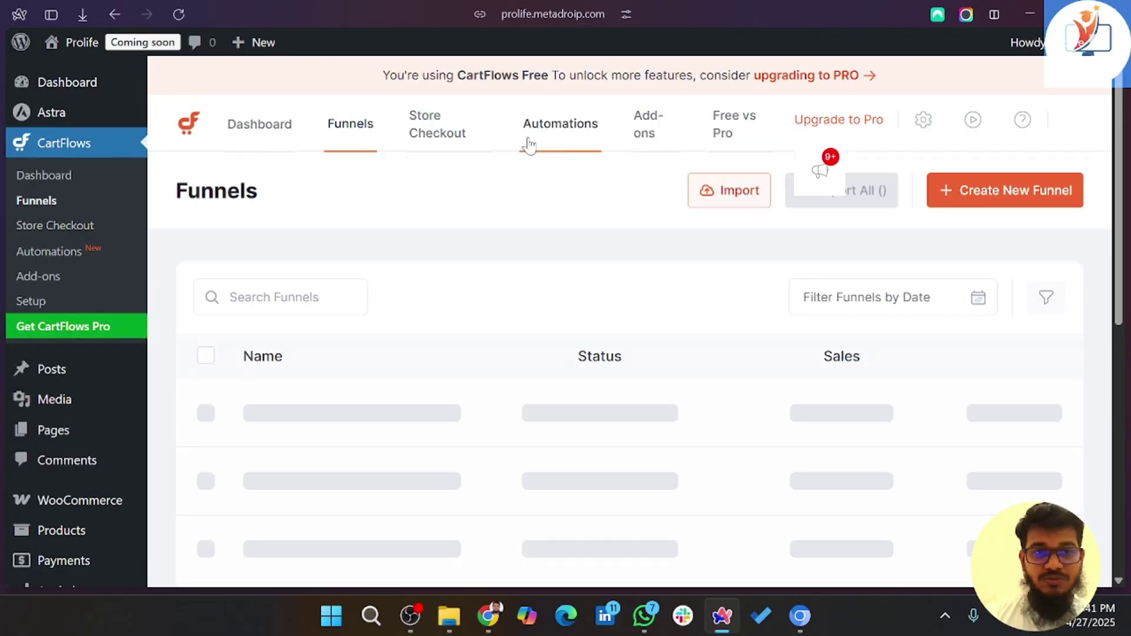
scroll(777, 383, "down", 3)
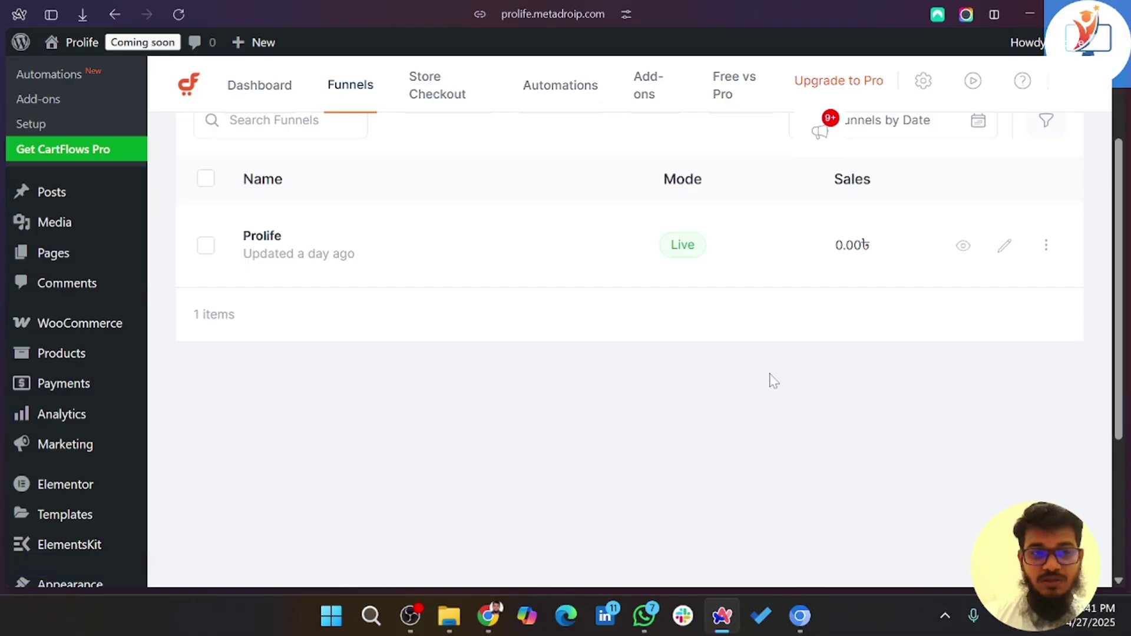
left_click(963, 248)
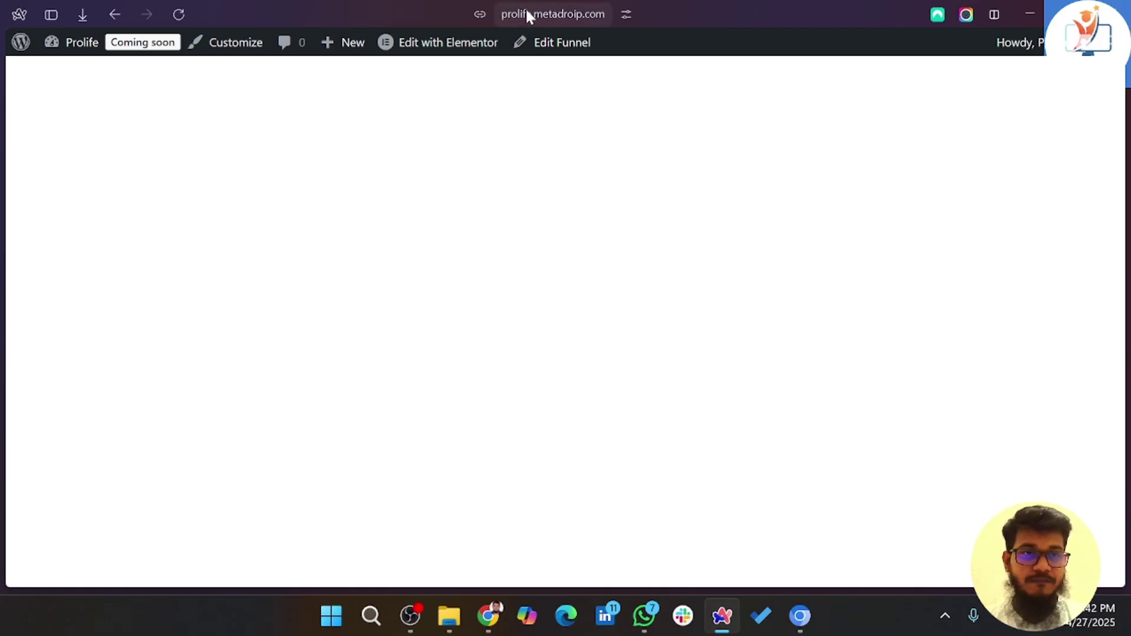
Step: Return to the funnels list, open Prolife's Funnel Steps, and view the Checkout step live
left_click(114, 14)
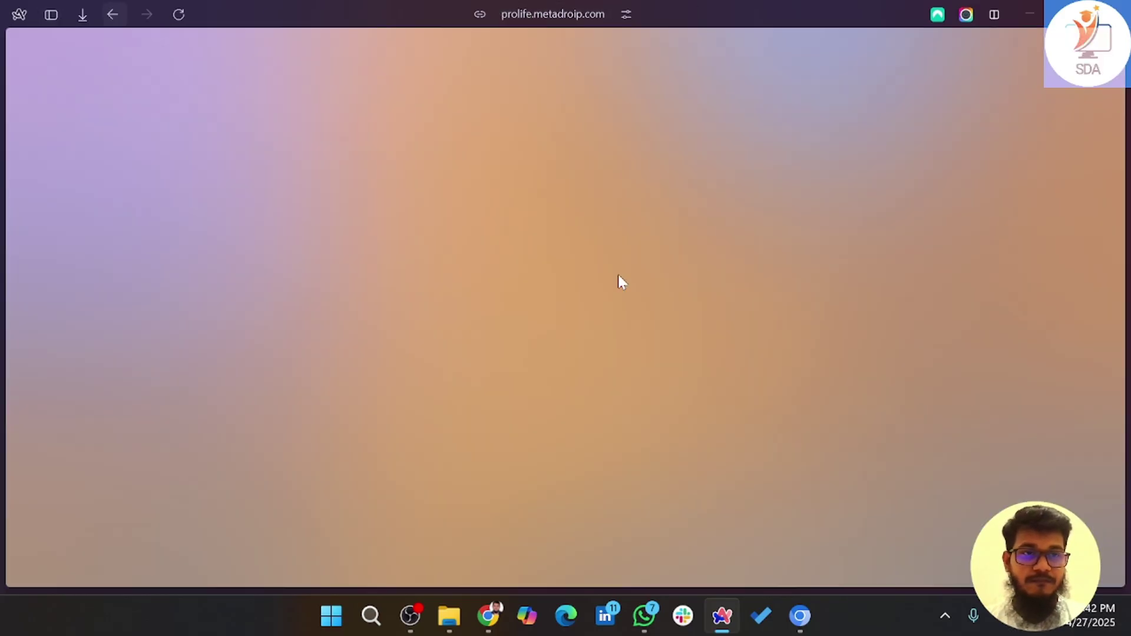
scroll(331, 272, "up", 3)
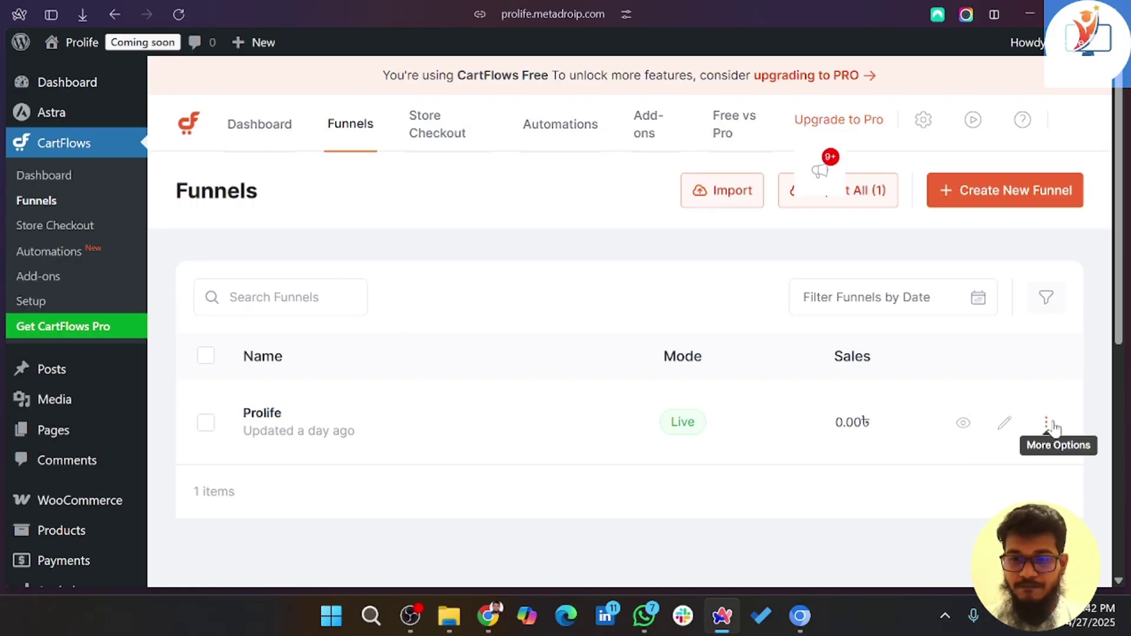
left_click(342, 433)
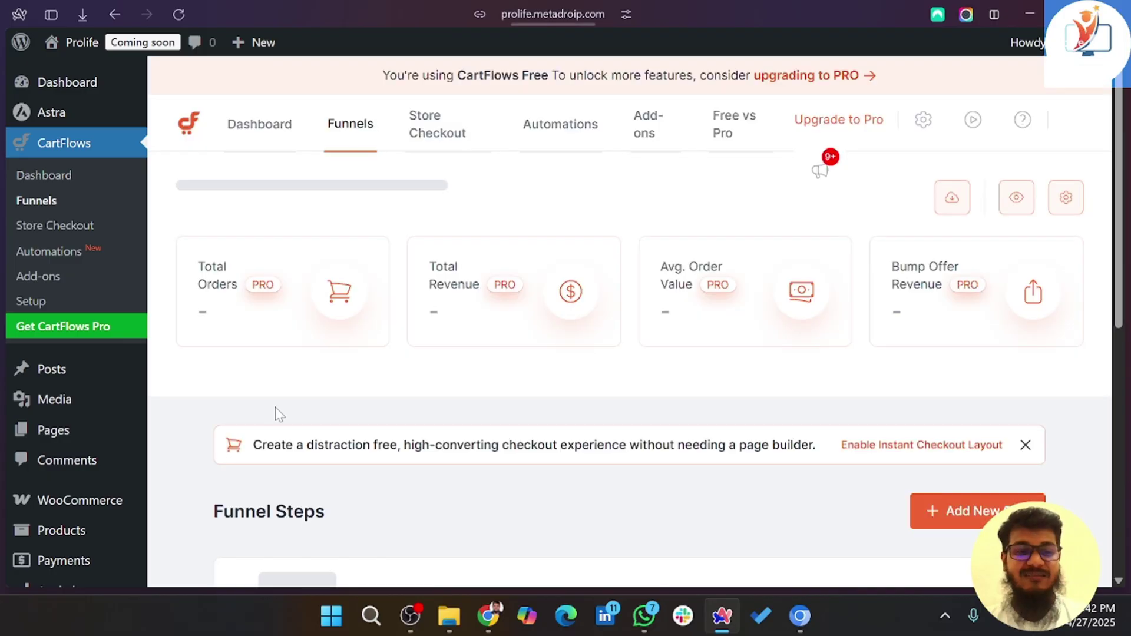
scroll(648, 370, "down", 3)
scroll(648, 370, "up", 2)
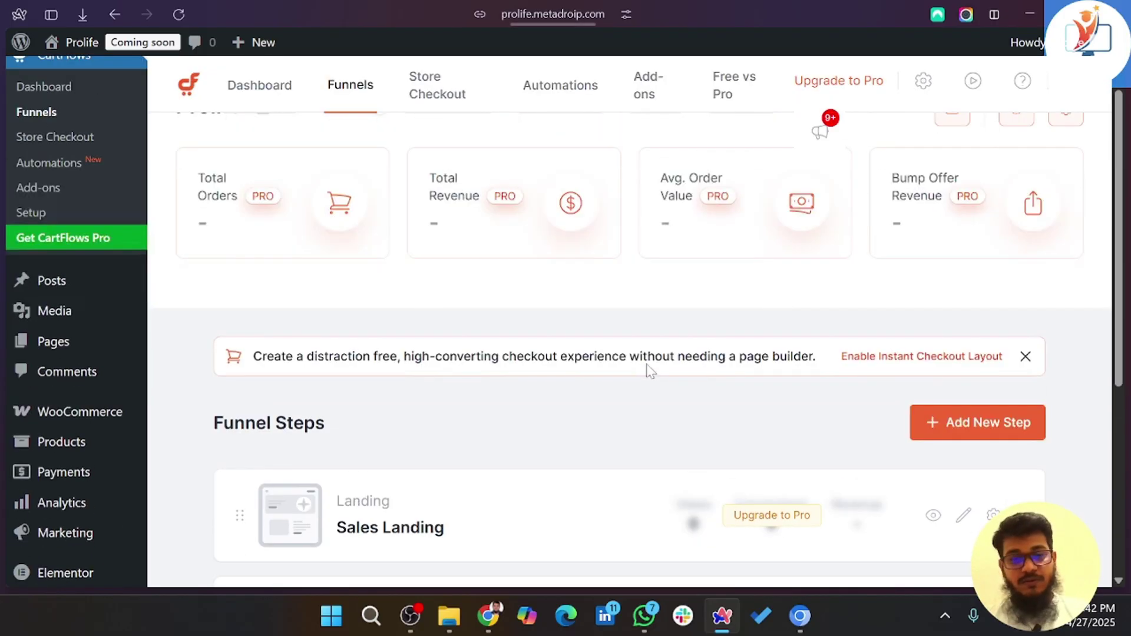
scroll(631, 392, "down", 6)
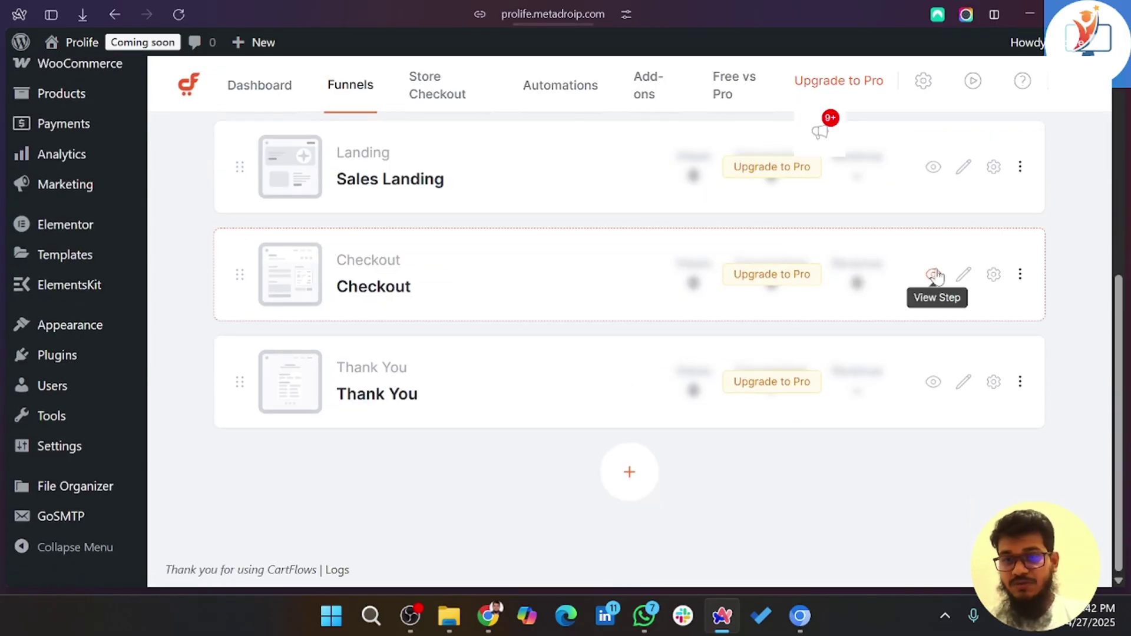
left_click(934, 273)
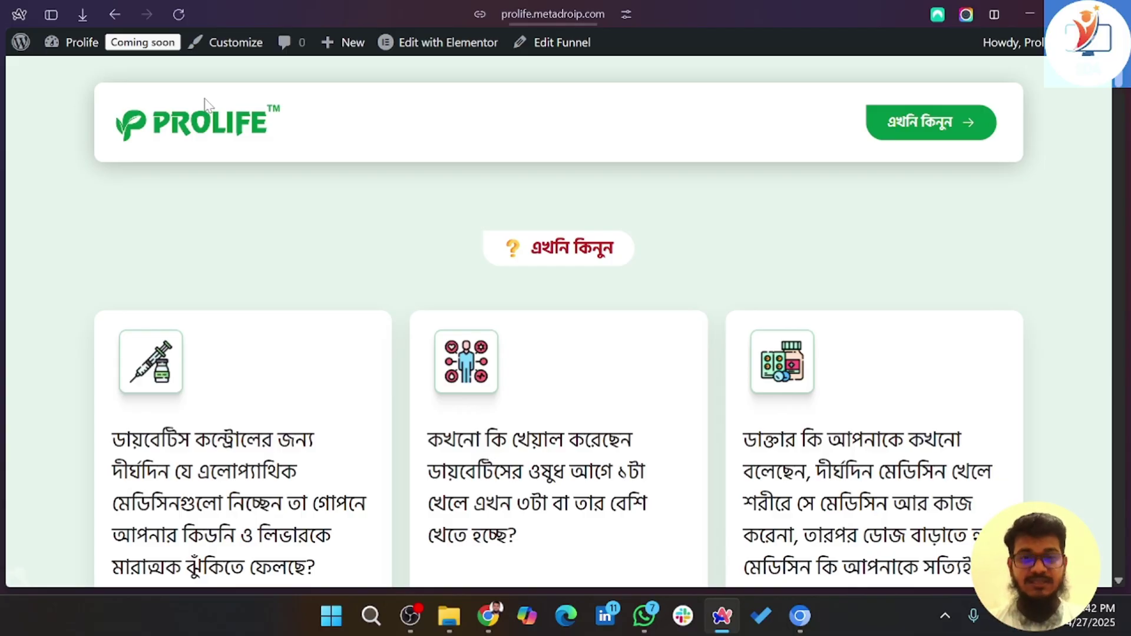
Step: Scroll past the video, product, FAQ and reviews down to the 1,490.00৳ checkout form
scroll(425, 234, "down", 1)
scroll(344, 207, "down", 3)
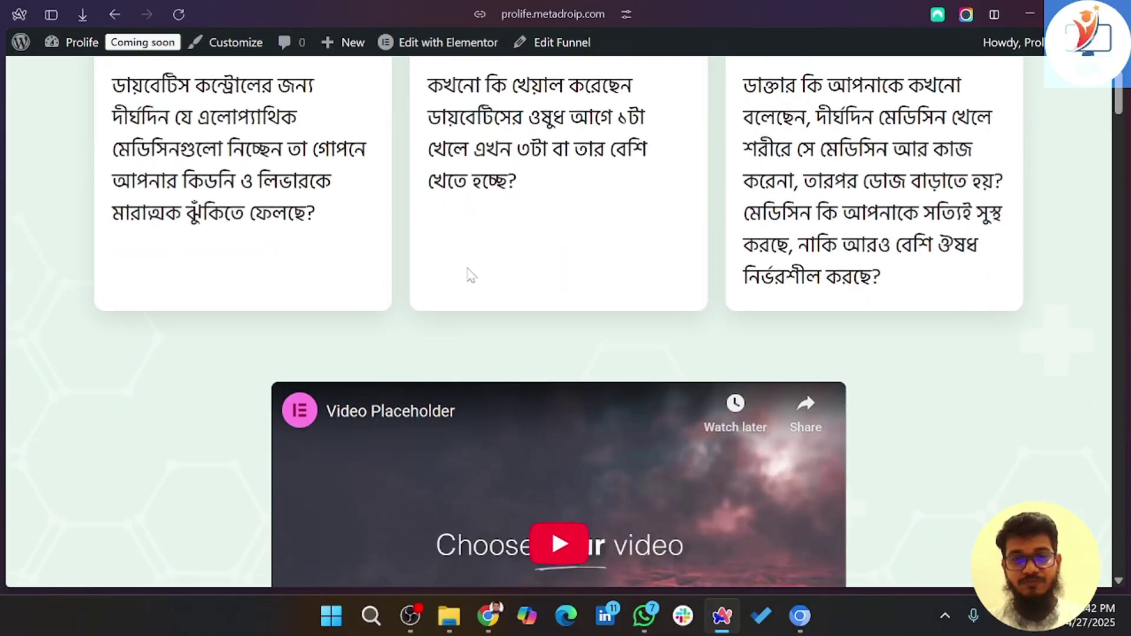
scroll(343, 207, "down", 3)
scroll(628, 312, "down", 6)
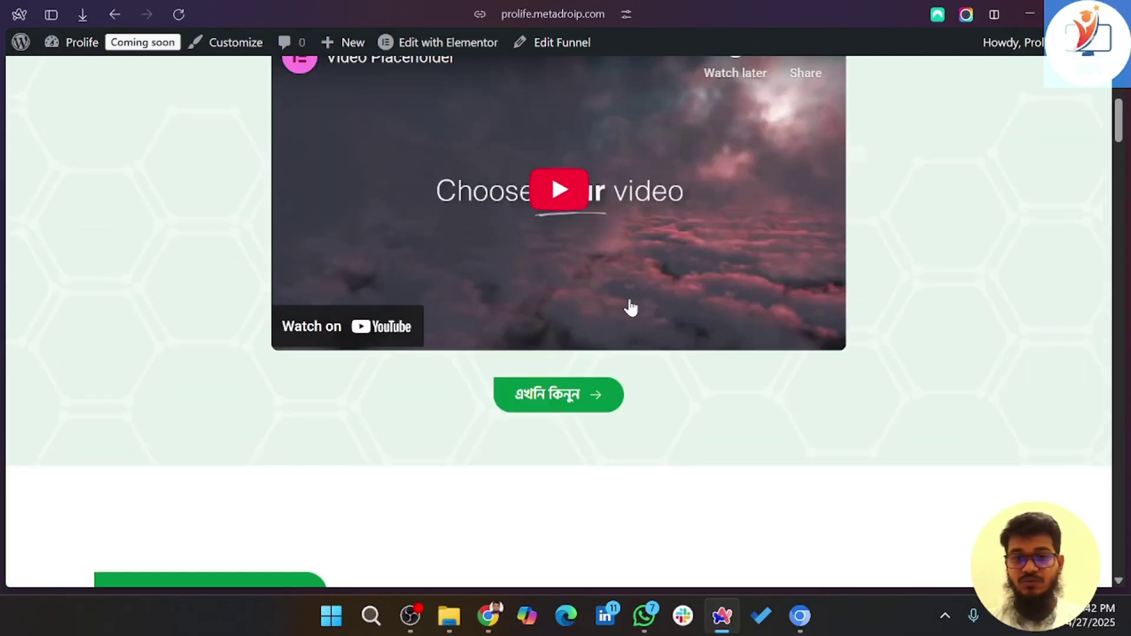
scroll(630, 307, "down", 5)
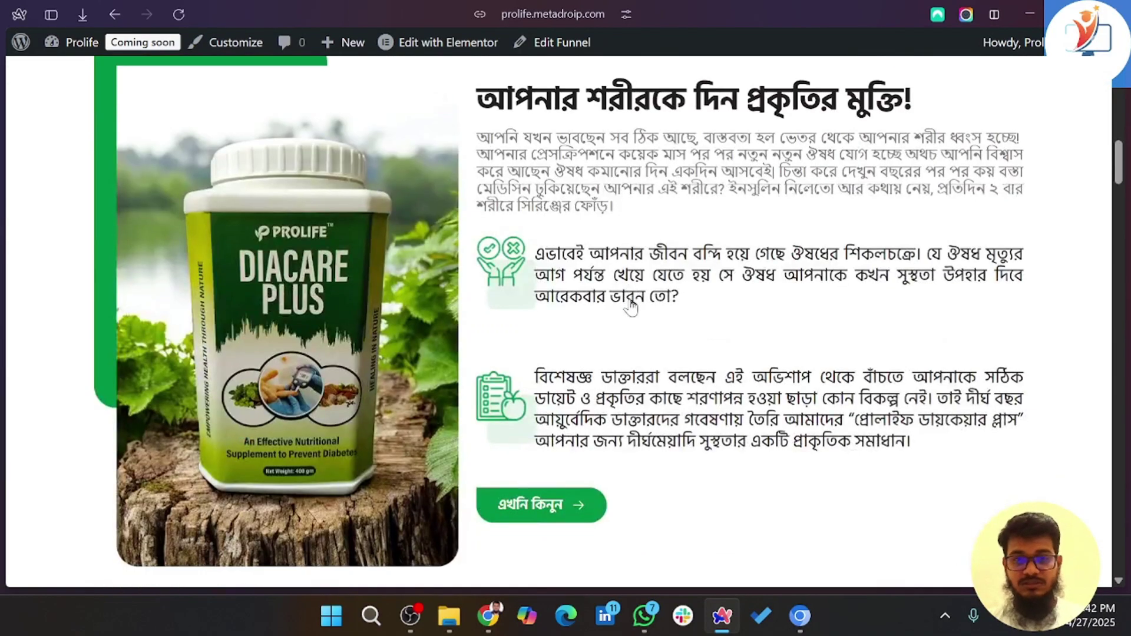
scroll(630, 307, "down", 2)
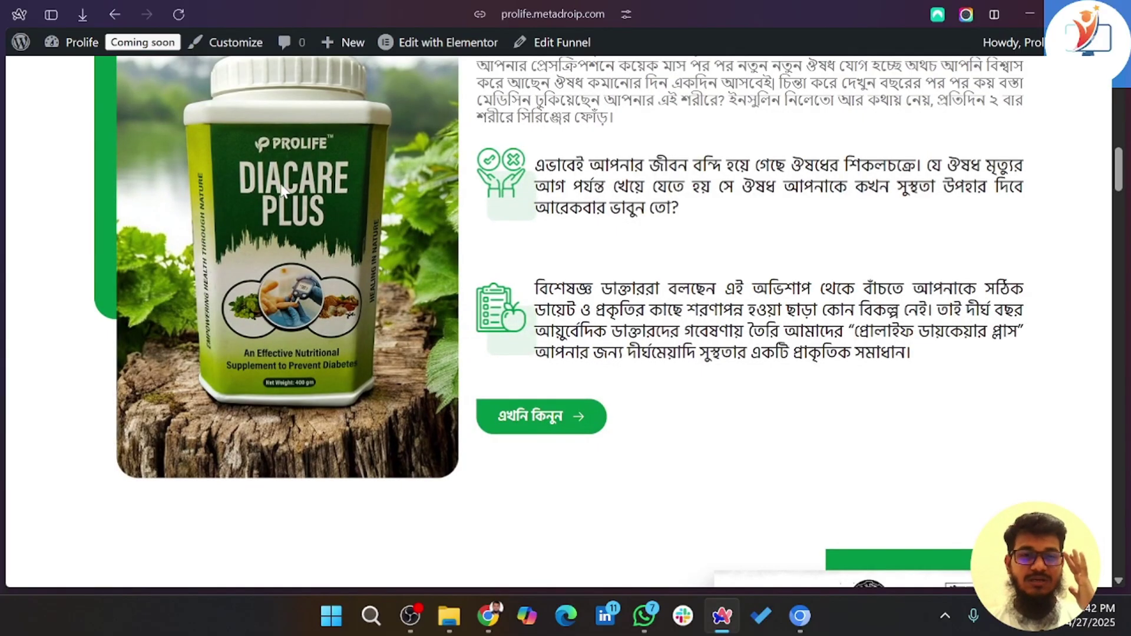
scroll(528, 239, "down", 10)
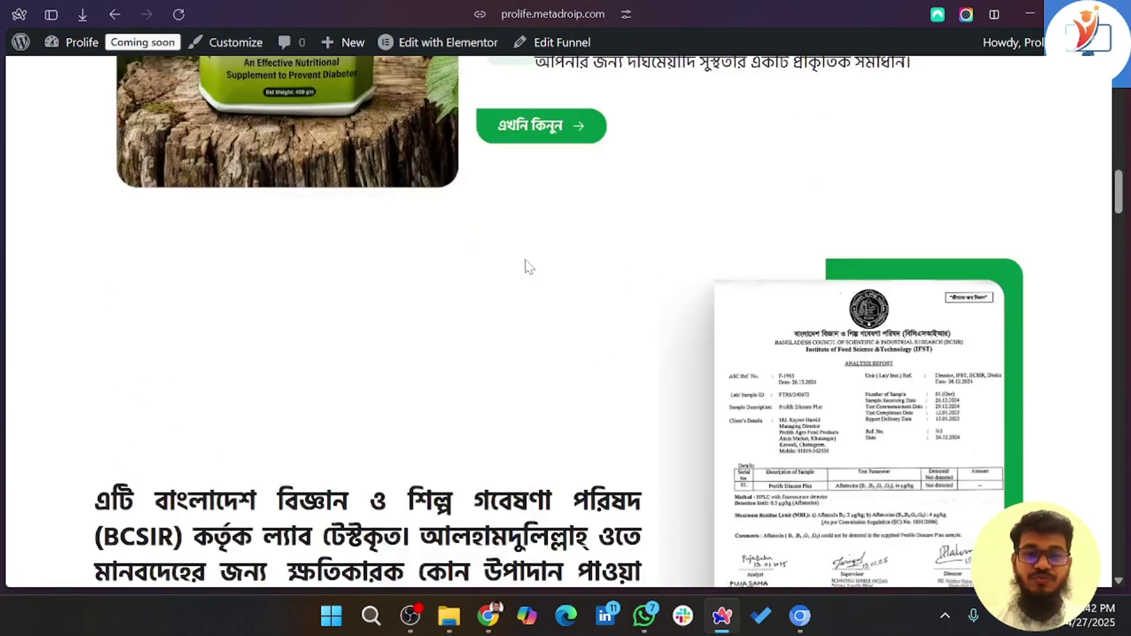
scroll(543, 291, "down", 15)
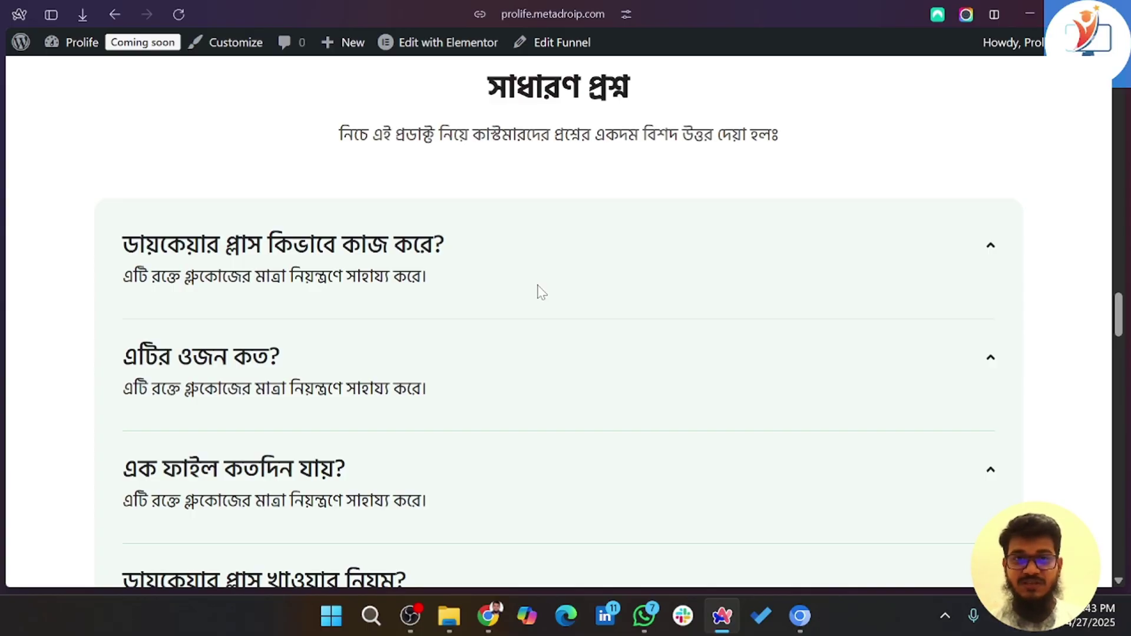
scroll(519, 406, "down", 12)
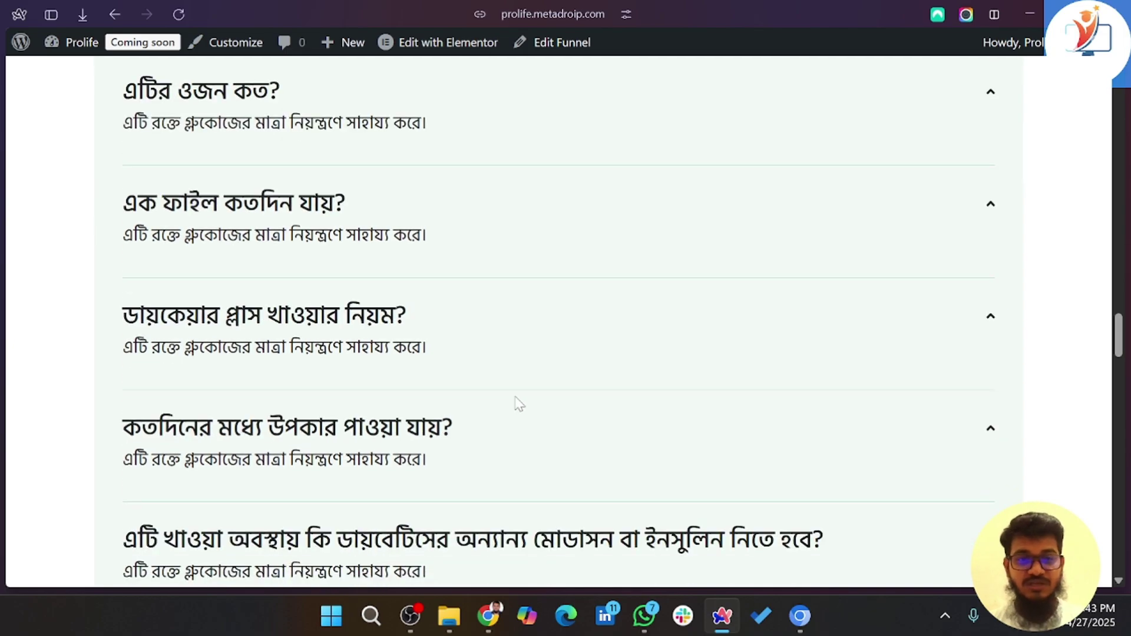
scroll(520, 409, "down", 15)
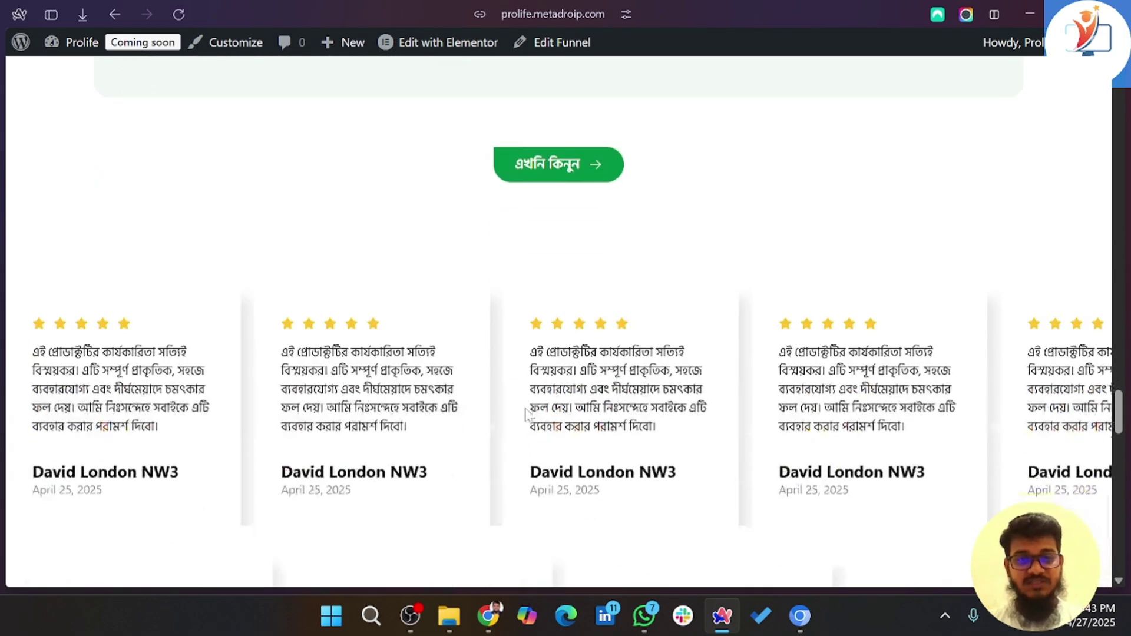
scroll(526, 413, "down", 9)
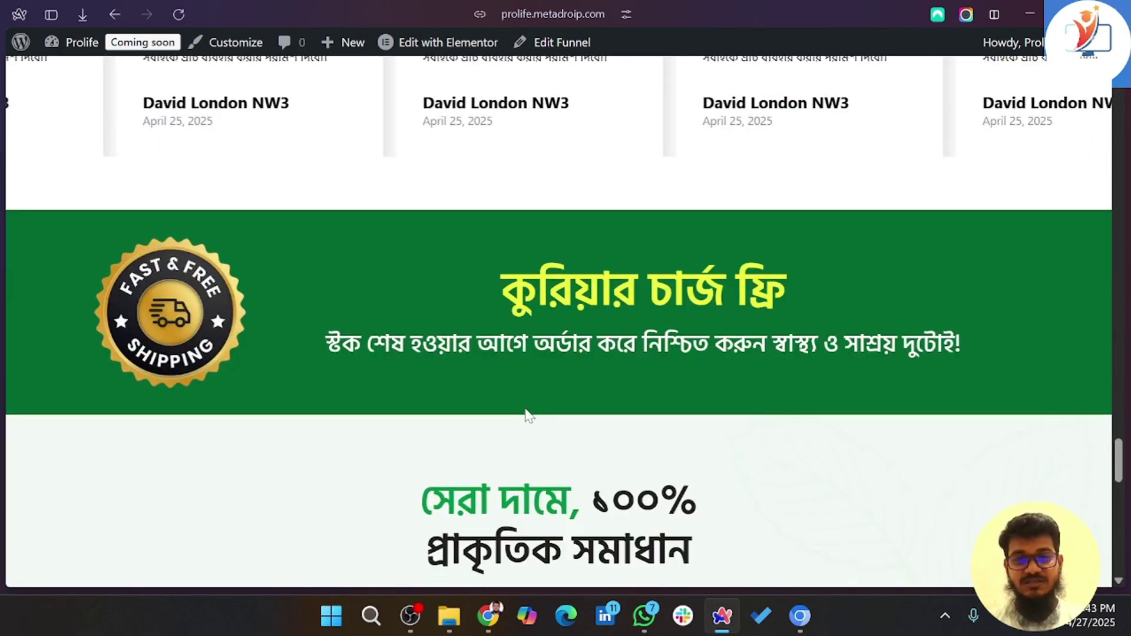
scroll(563, 250, "down", 3)
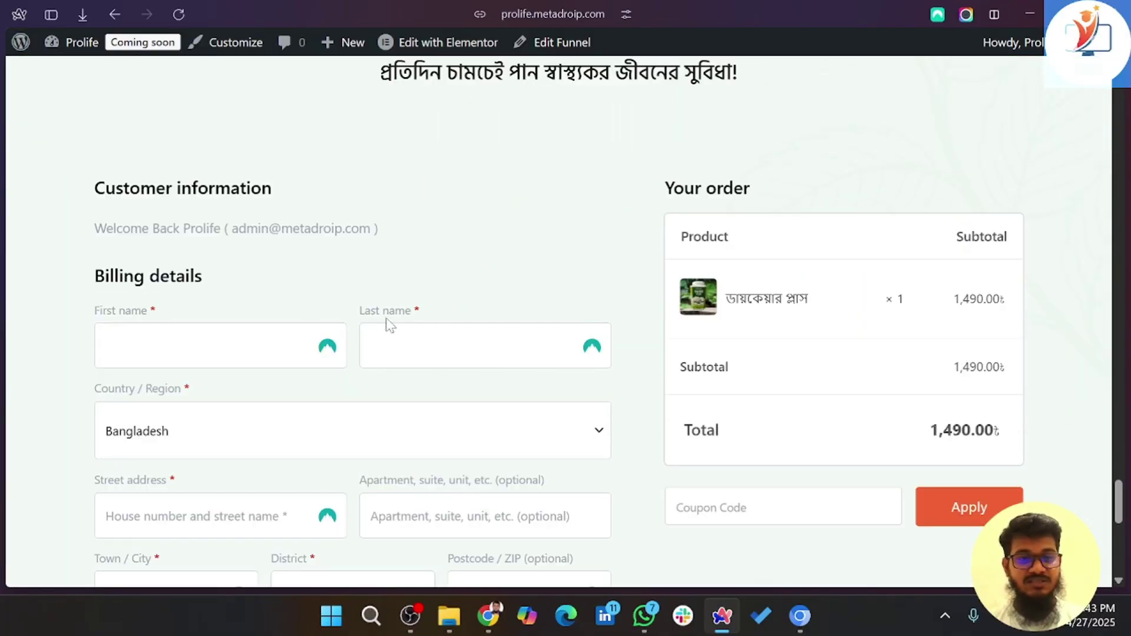
scroll(829, 371, "down", 3)
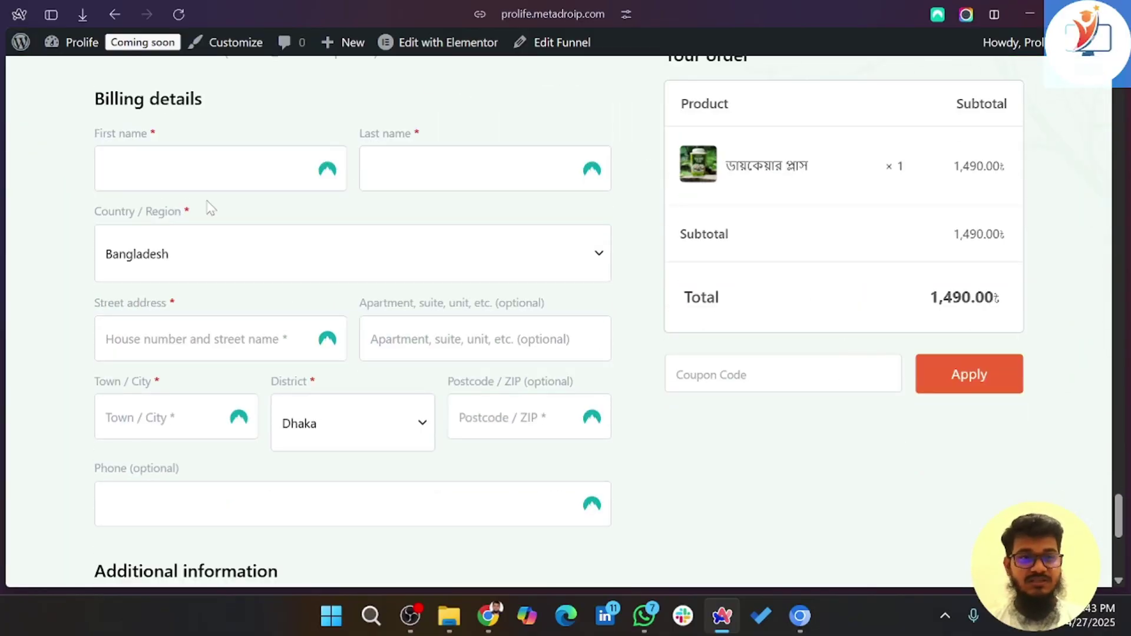
scroll(223, 297, "down", 3)
scroll(811, 330, "down", 3)
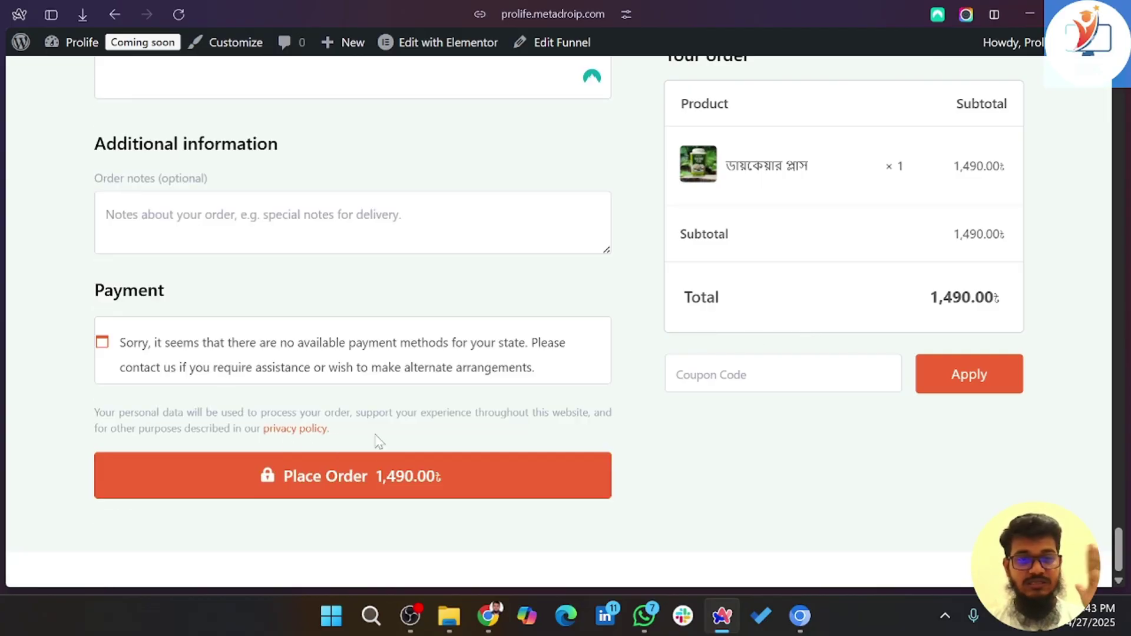
scroll(803, 422, "up", 10)
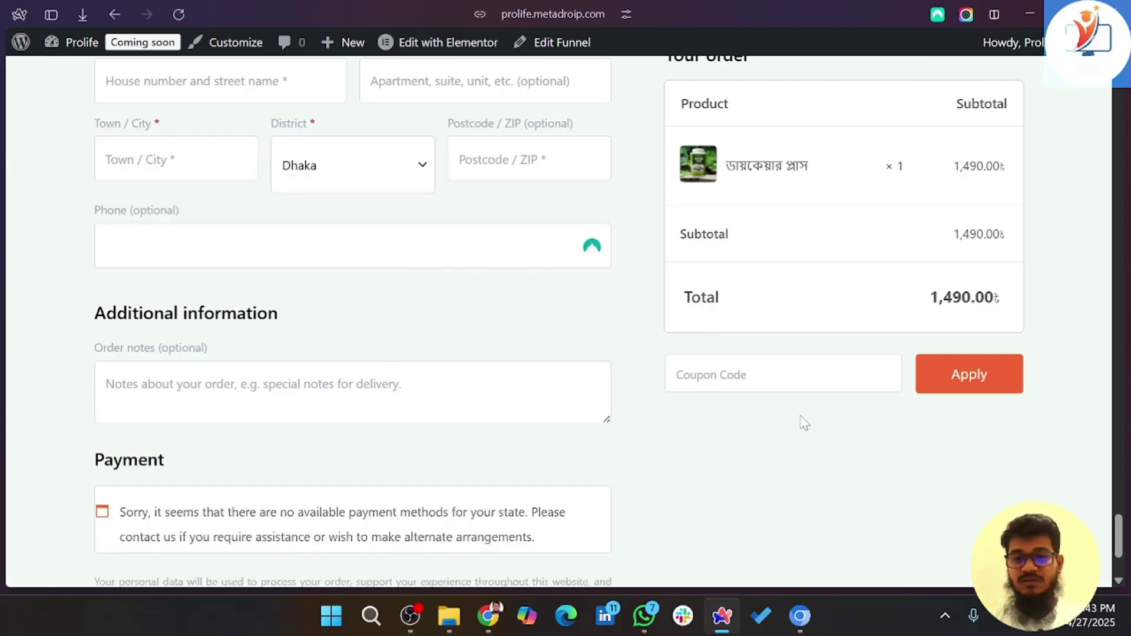
scroll(789, 457, "up", 10)
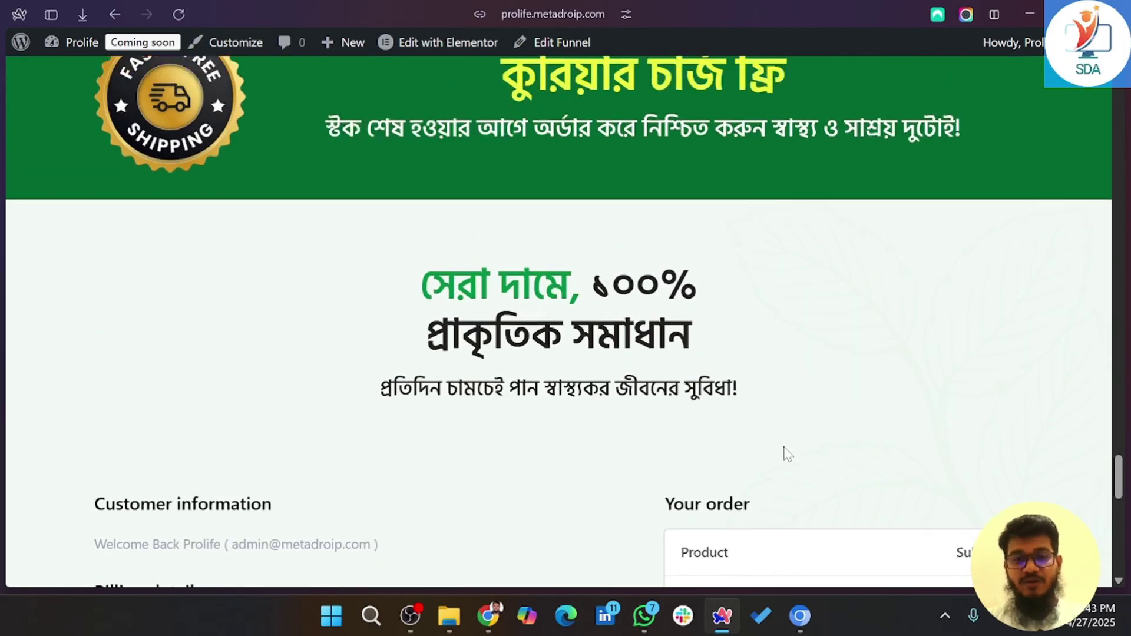
scroll(782, 440, "up", 10)
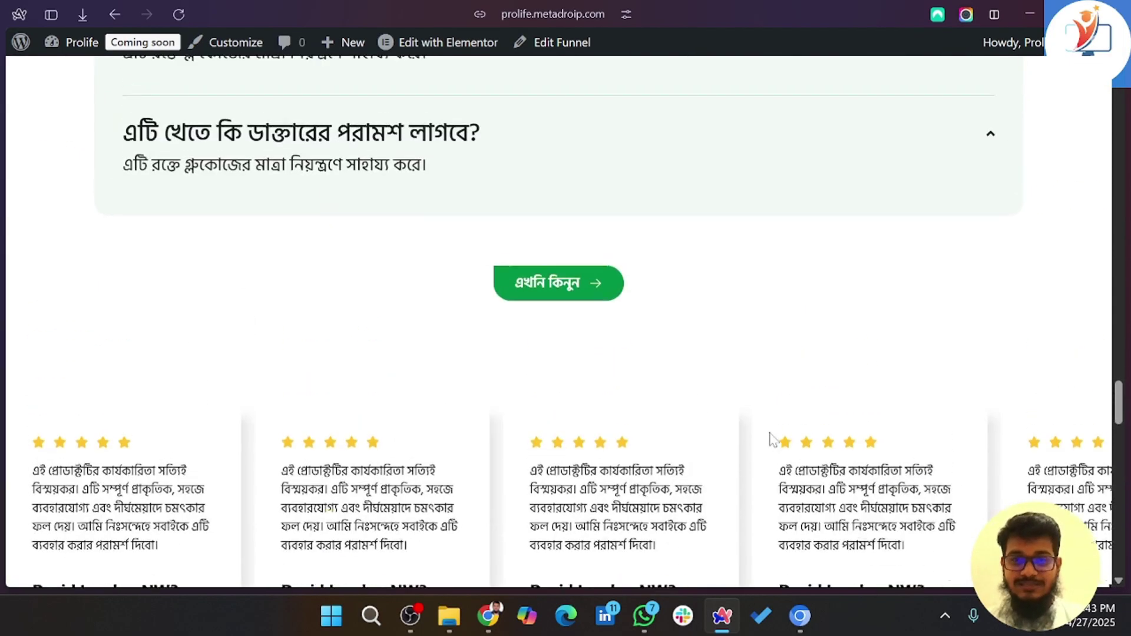
scroll(671, 386, "up", 10)
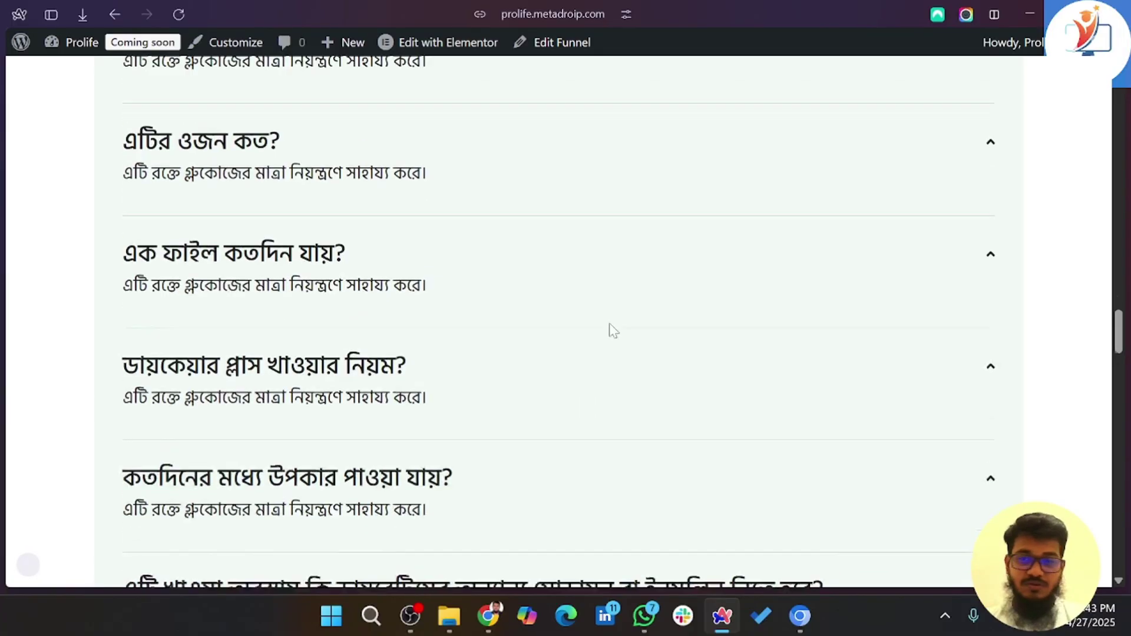
scroll(671, 386, "up", 10)
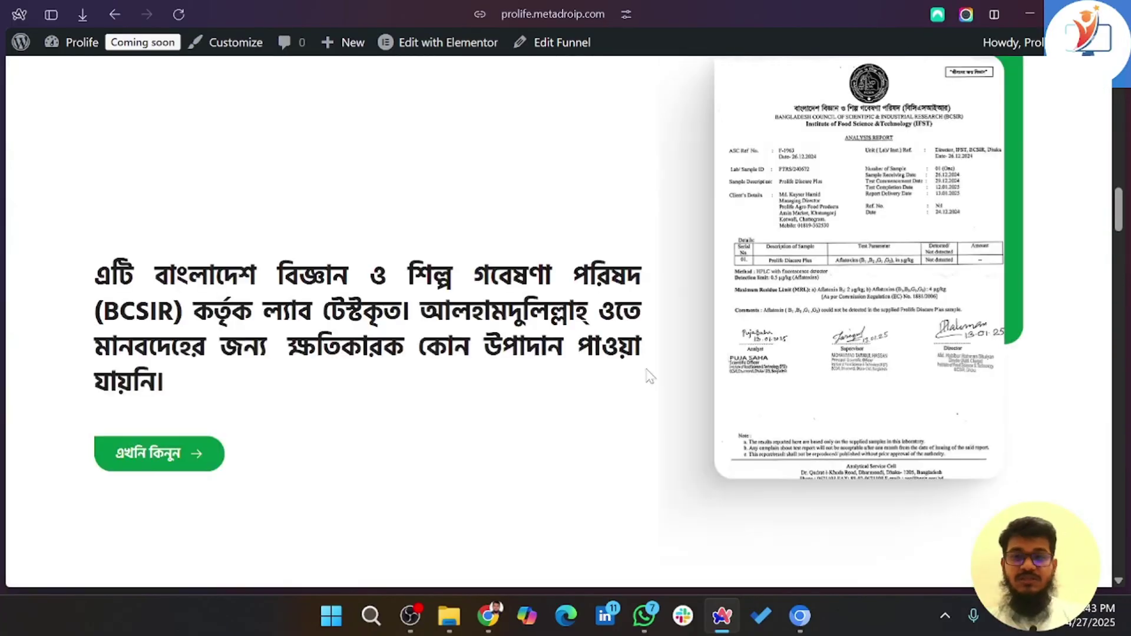
scroll(665, 368, "up", 10)
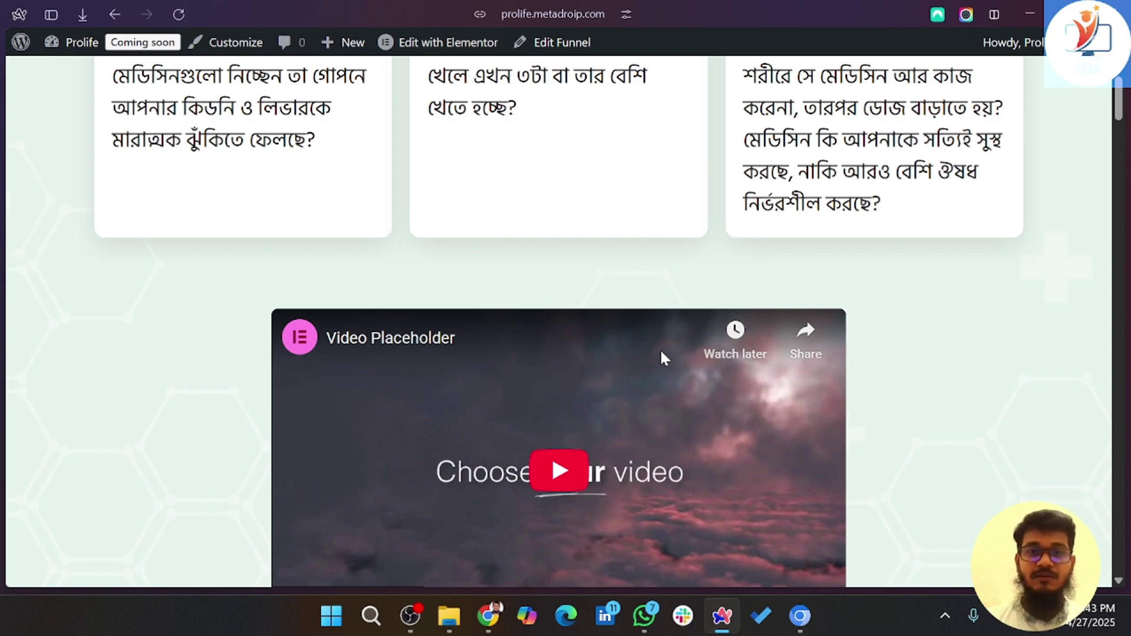
scroll(662, 356, "down", 9)
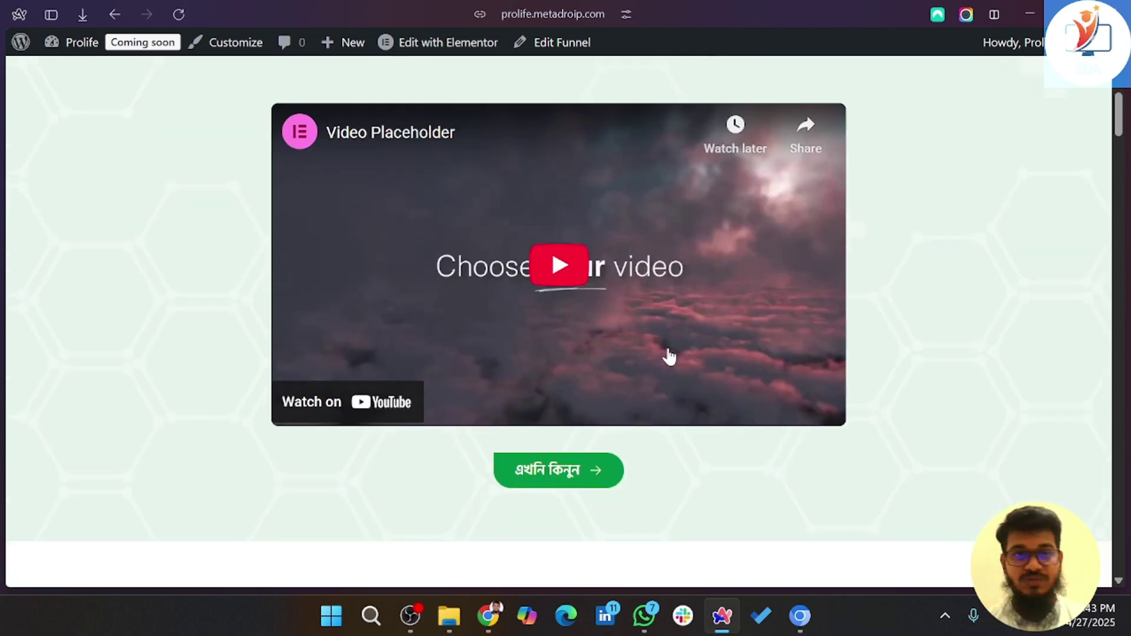
scroll(676, 350, "down", 20)
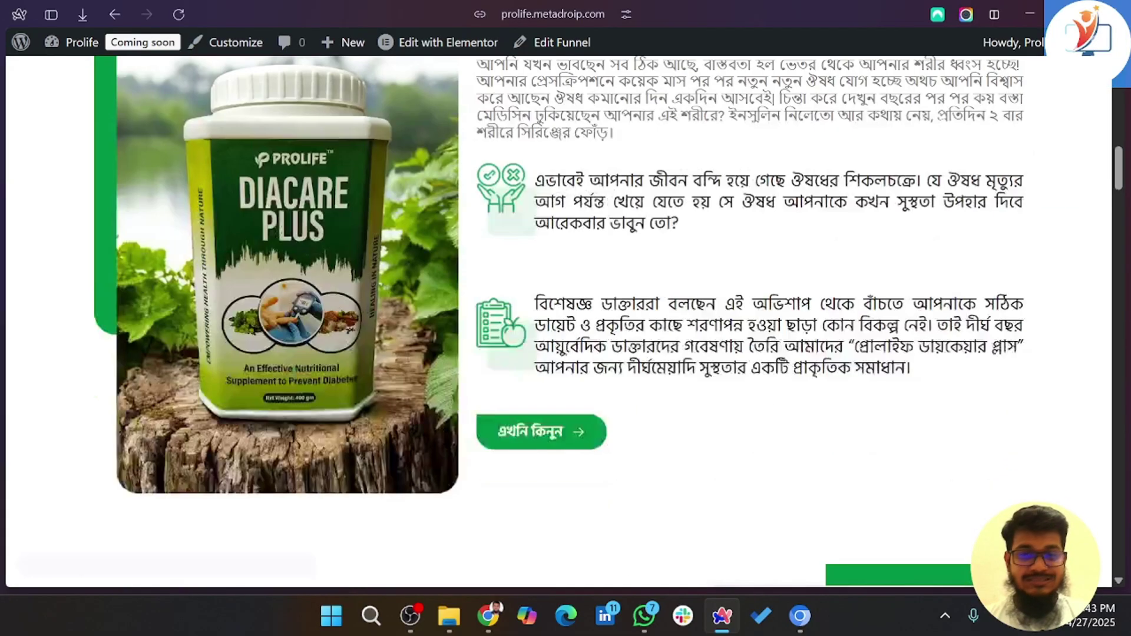
scroll(692, 328, "down", 20)
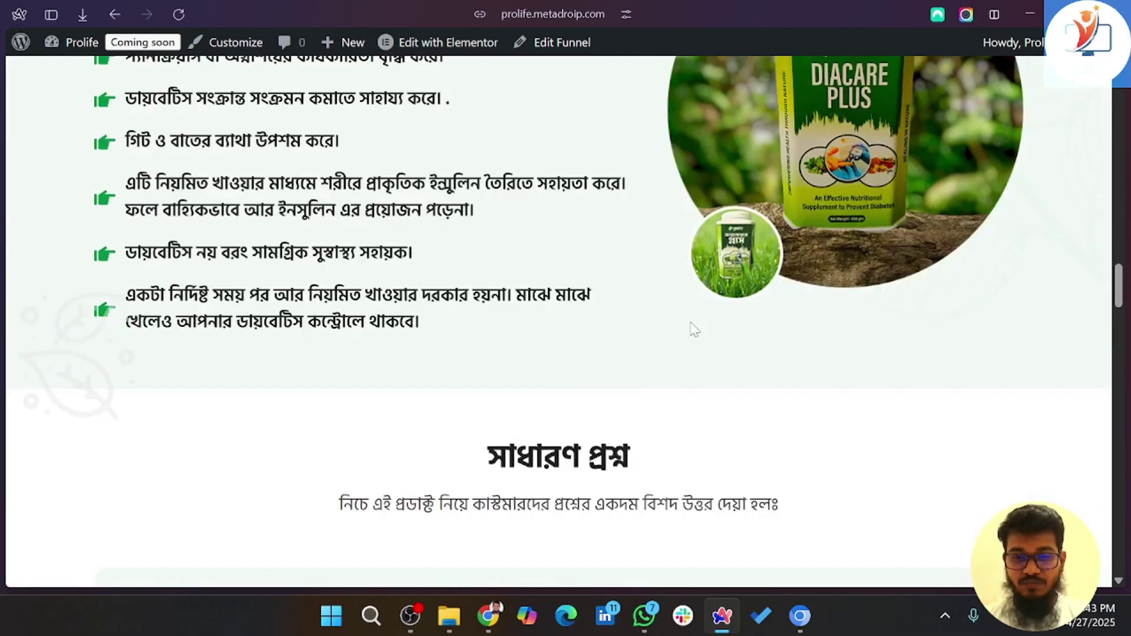
scroll(695, 333, "down", 18)
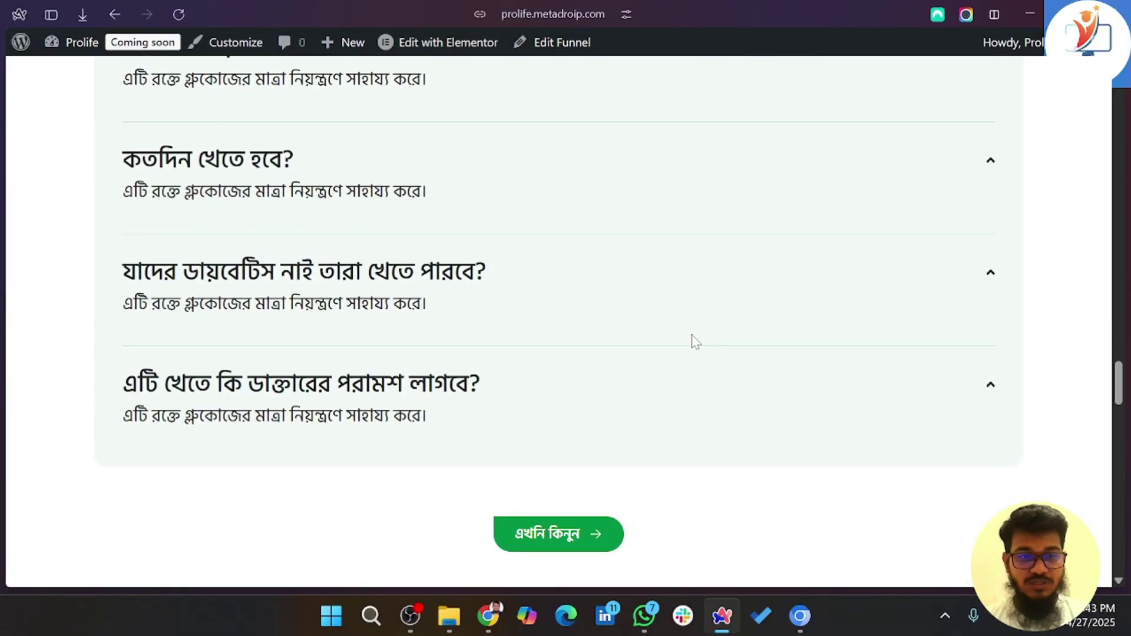
scroll(696, 341, "down", 20)
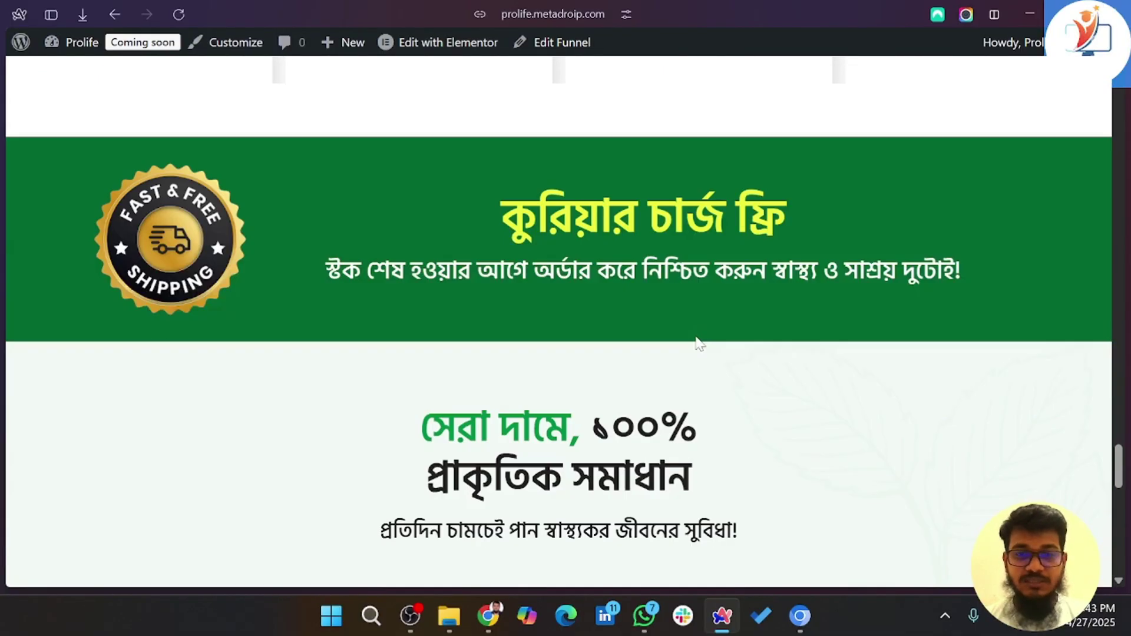
scroll(699, 340, "down", 3)
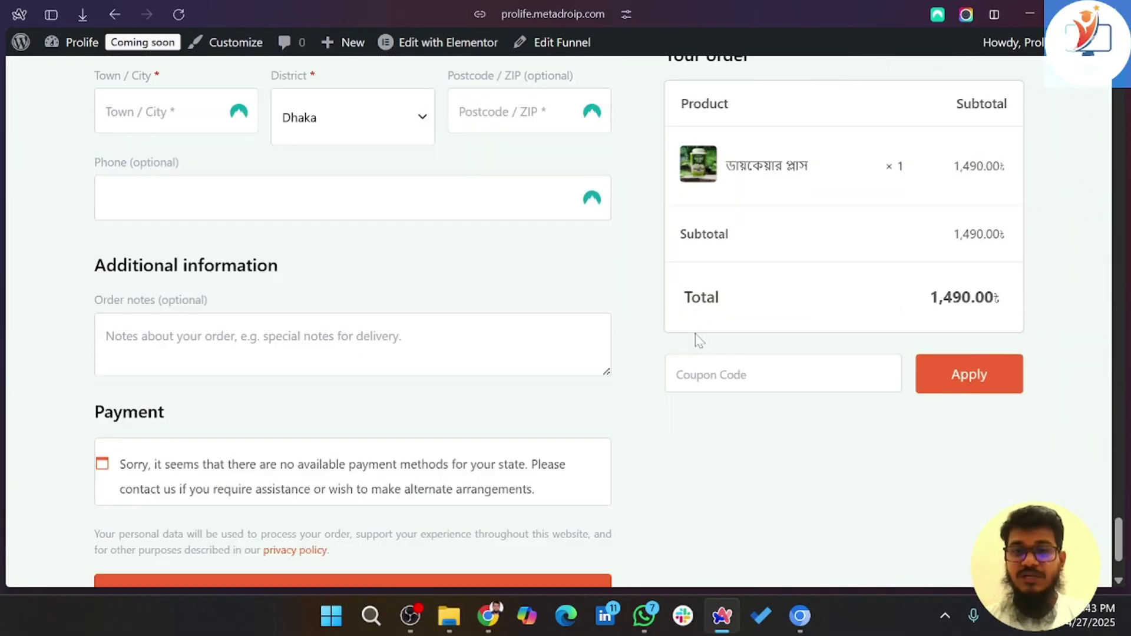
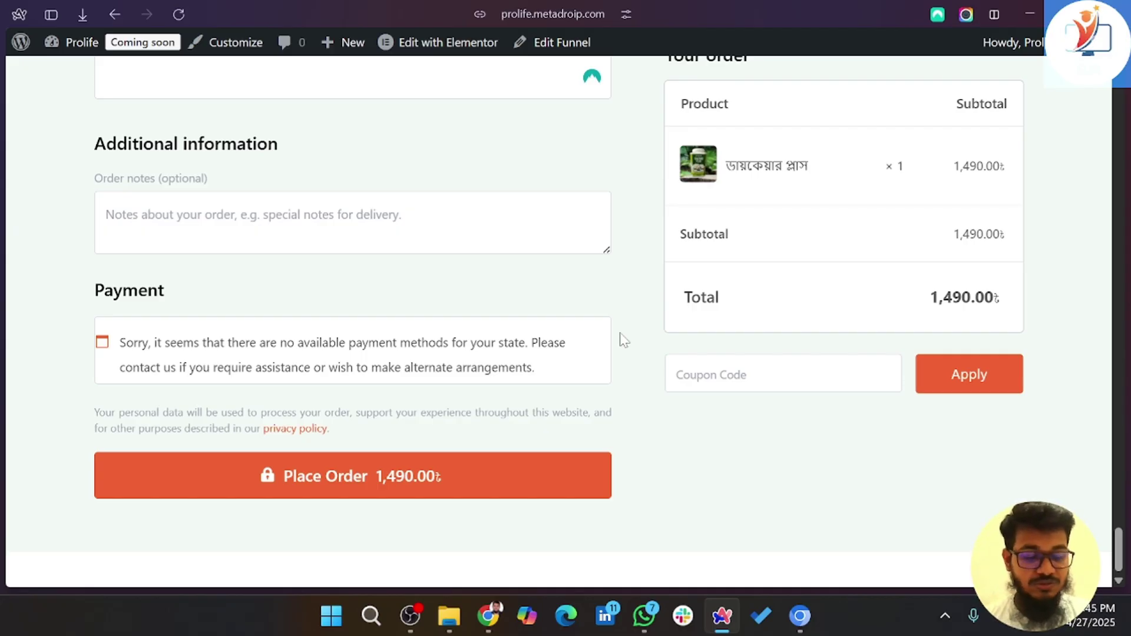
Step: Leave the checkout page and open the Prolife admin Dashboard from the admin bar's site menu
scroll(624, 340, "up", 3)
mouse_move(98, 74)
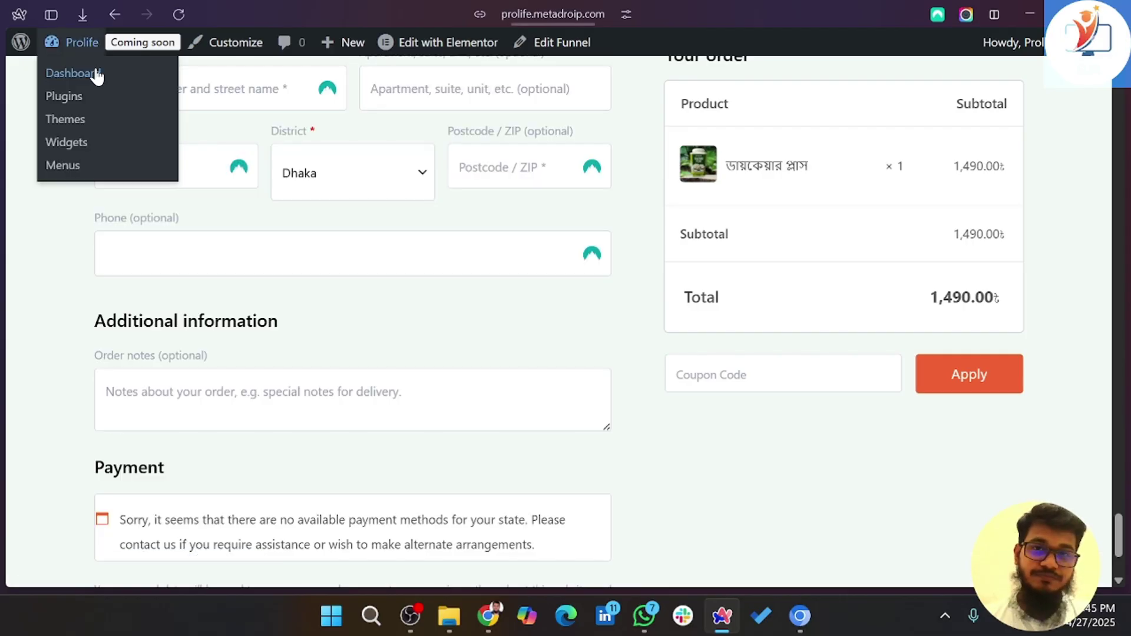
left_click(98, 74)
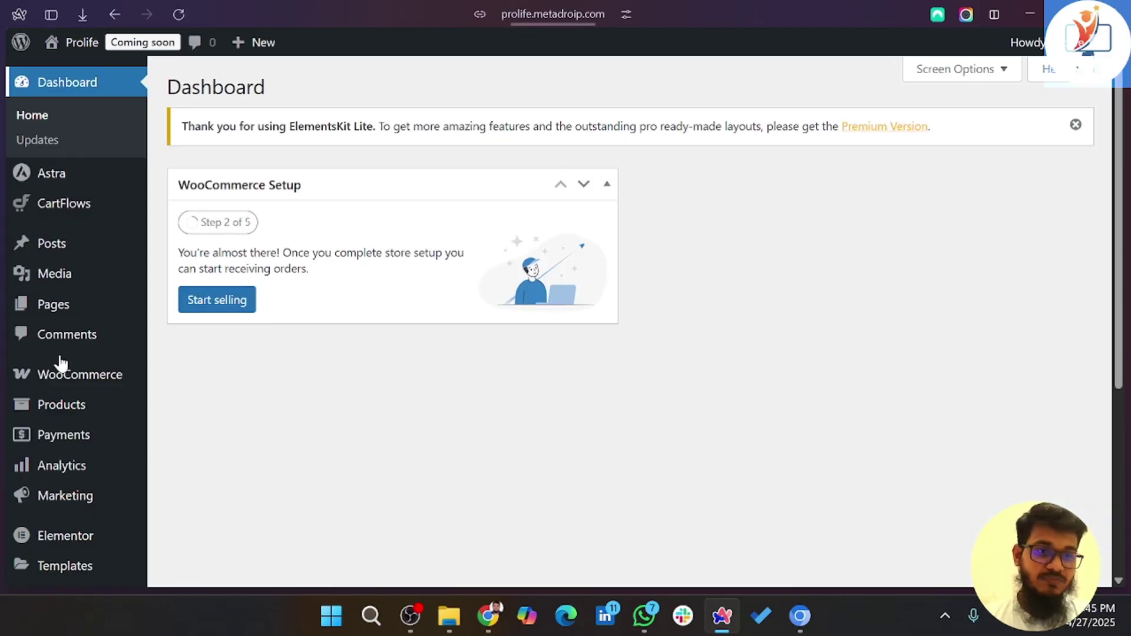
Step: Review the Installed Plugins list with 9 active plugins, then go to Add Plugin
scroll(79, 460, "down", 5)
scroll(77, 445, "down", 1)
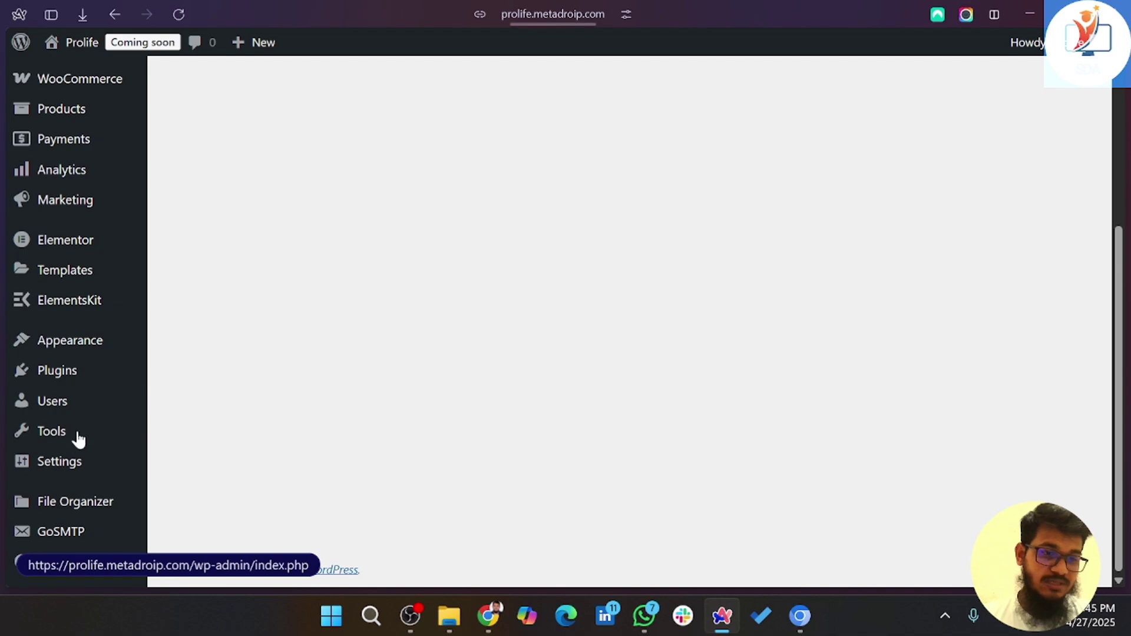
mouse_move(83, 380)
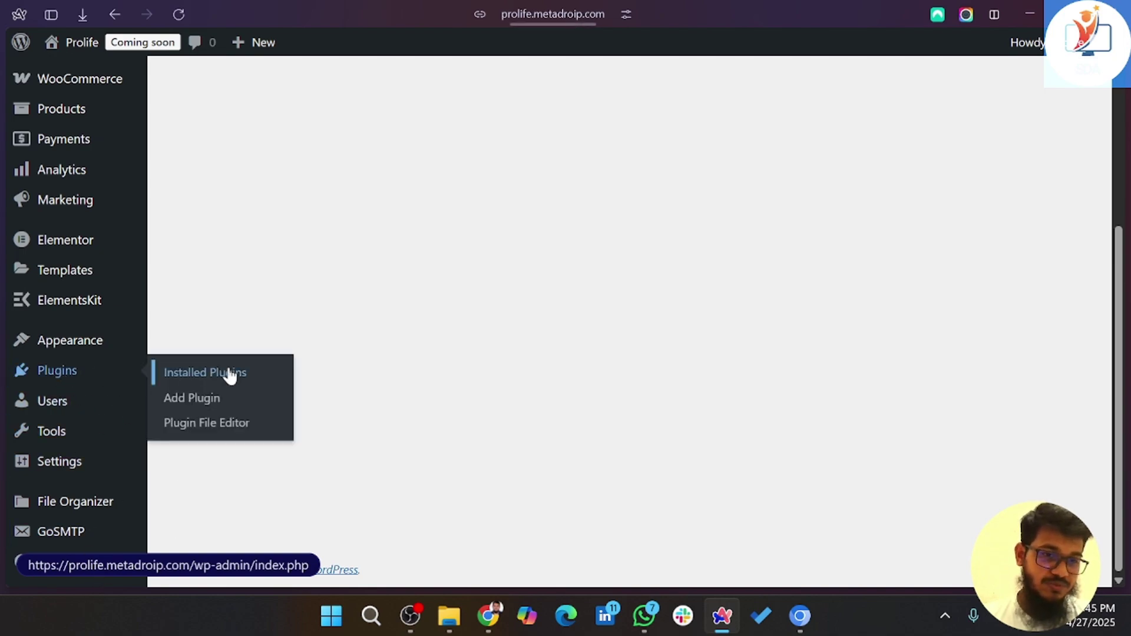
left_click(229, 374)
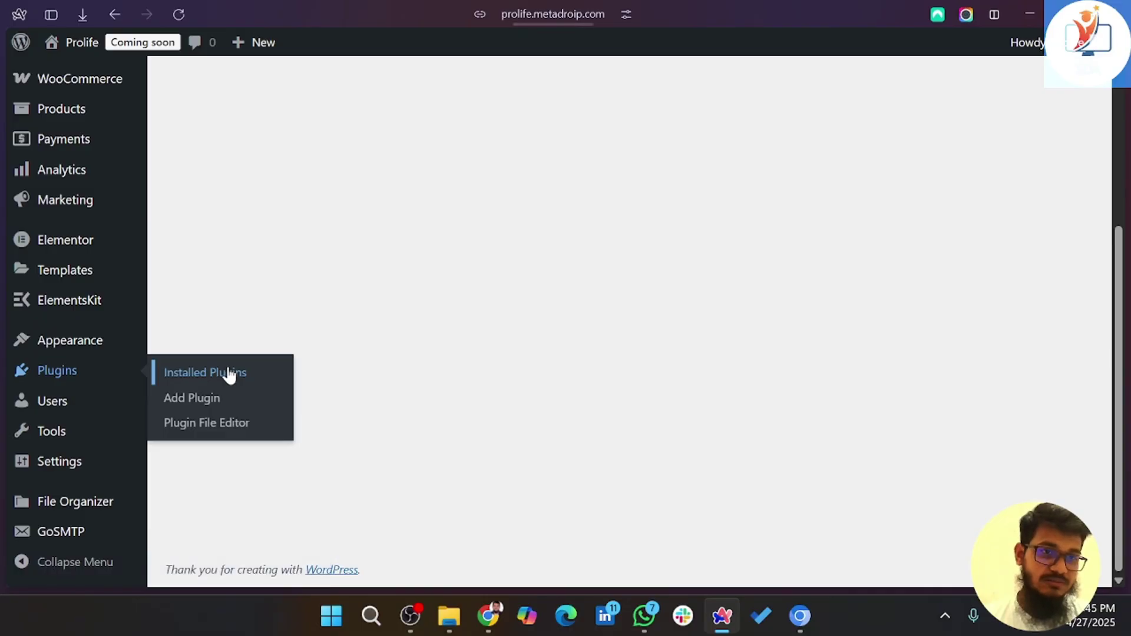
scroll(383, 372, "down", 9)
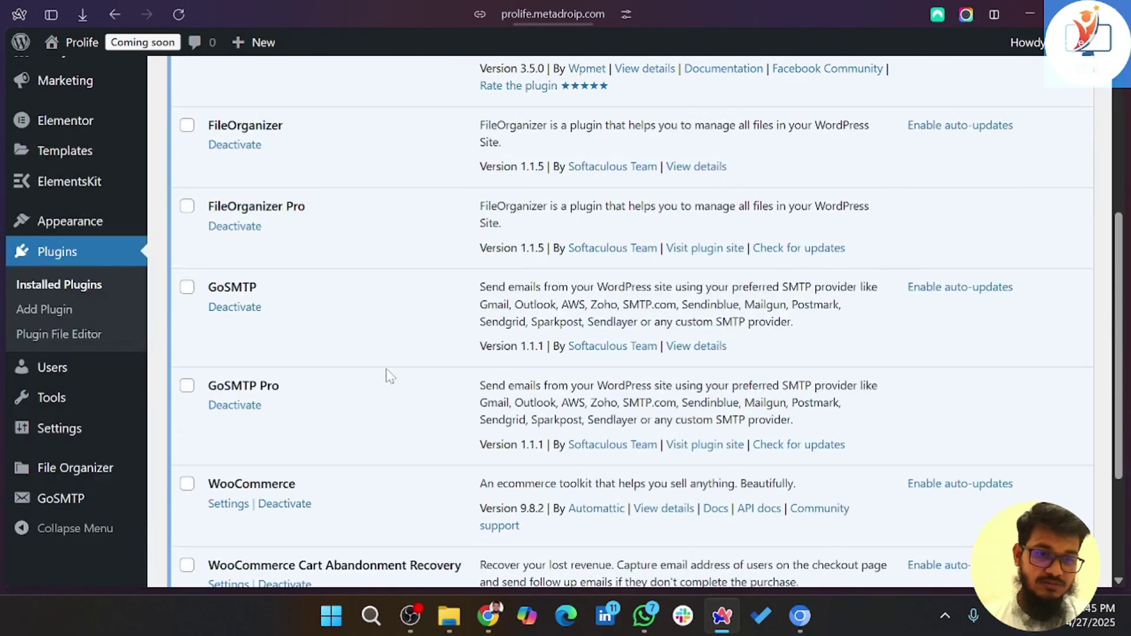
scroll(383, 380, "up", 9)
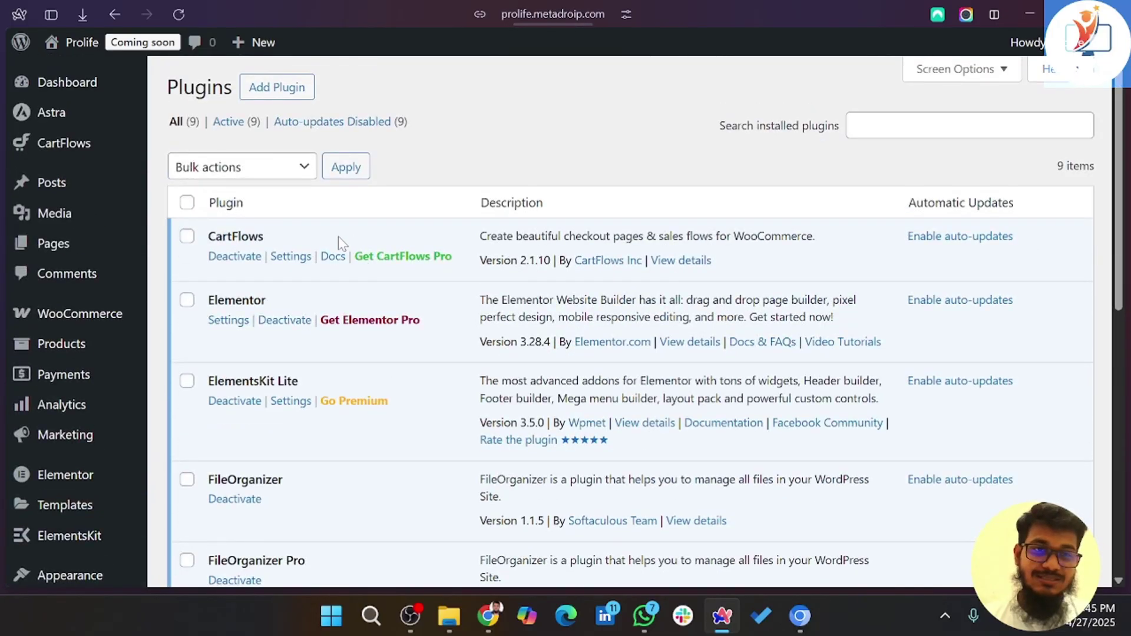
left_click(271, 89)
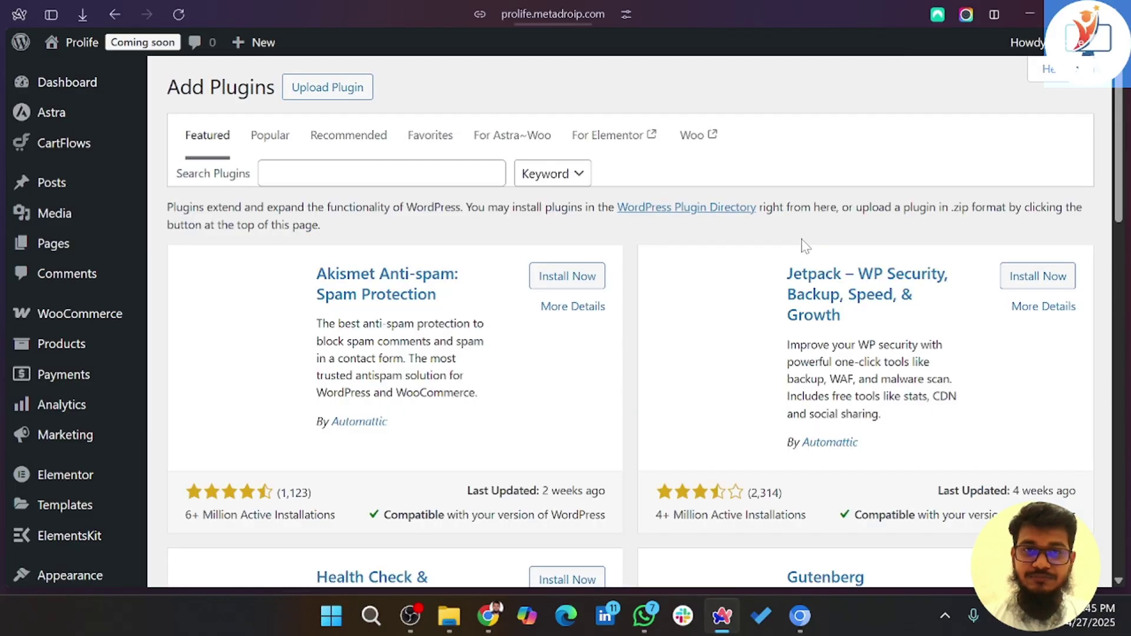
Step: Search the plugin directory for 'wpvivid' and install WPvivid Backup & Migration
left_click(268, 173)
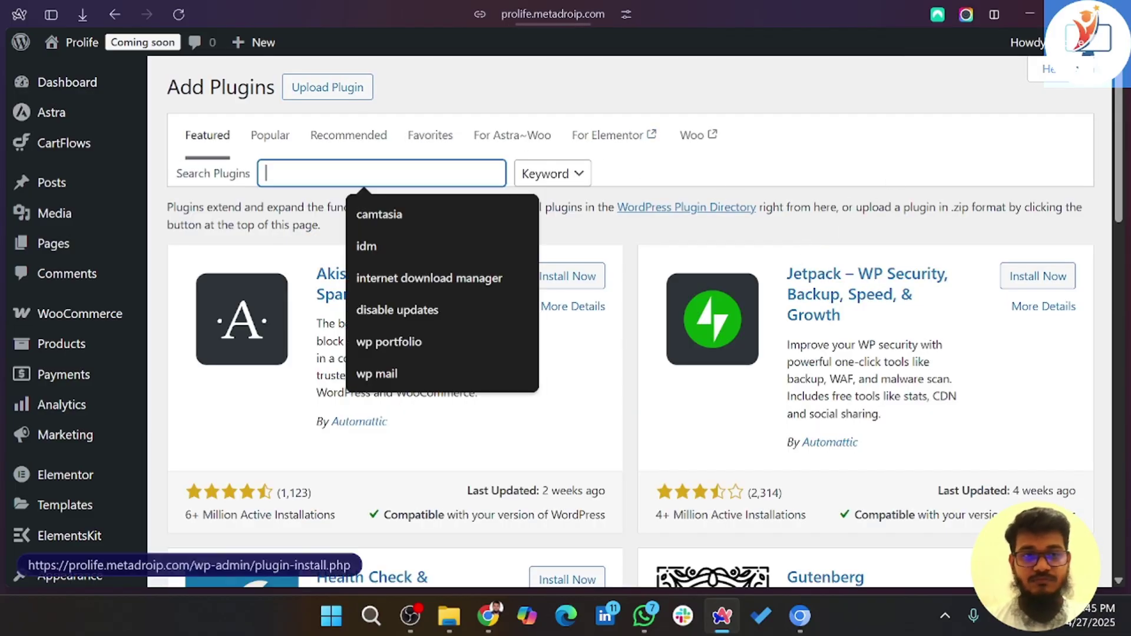
type("wpvivid")
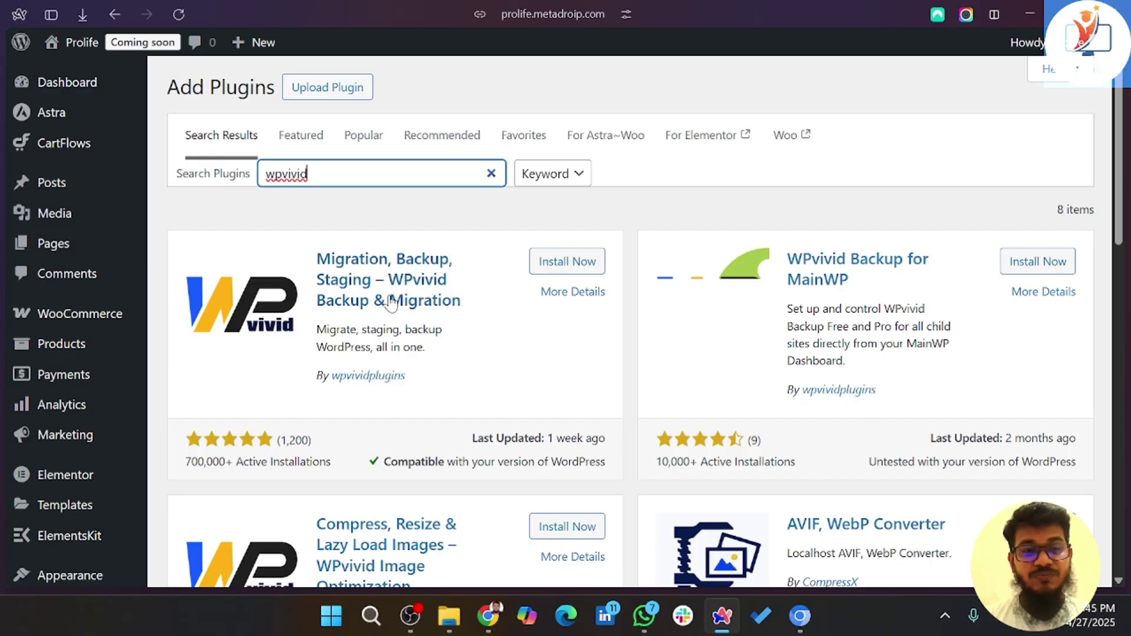
left_click(566, 262)
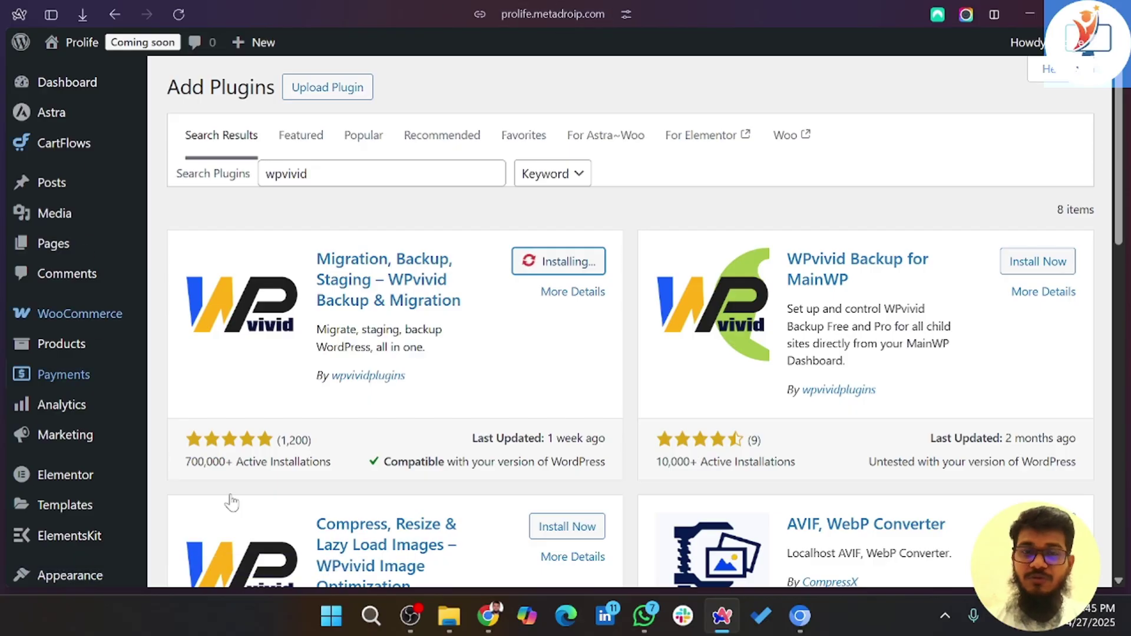
mouse_move(2, 436)
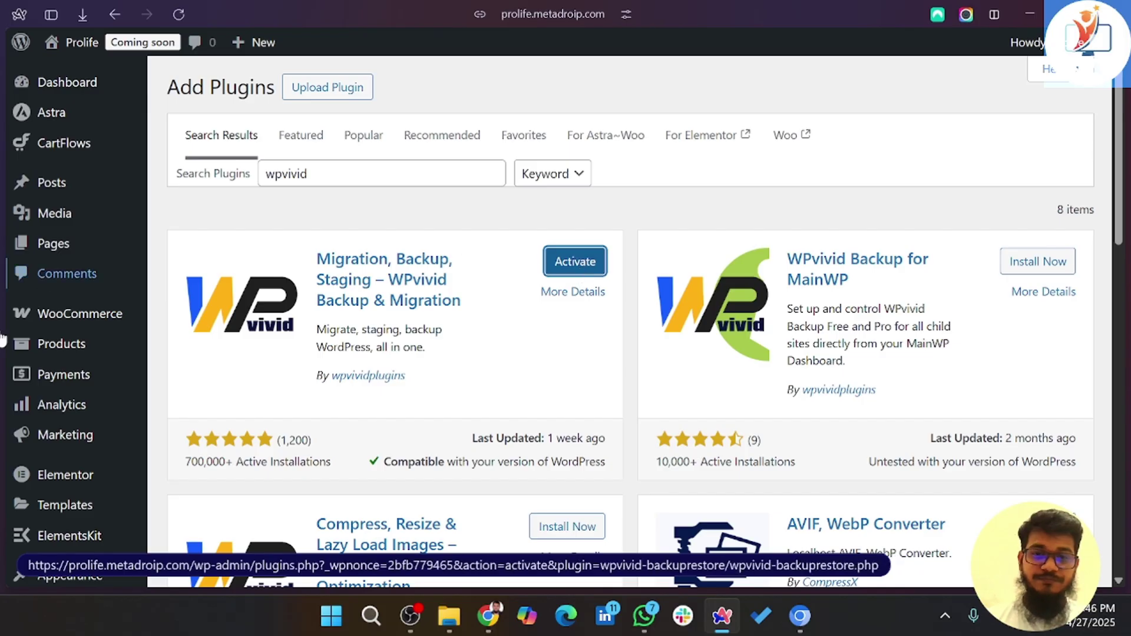
Step: From the Softaculous success page, open prolifebd.com's wp-admin Dashboard
mouse_move(2, 354)
scroll(63, 439, "down", 3)
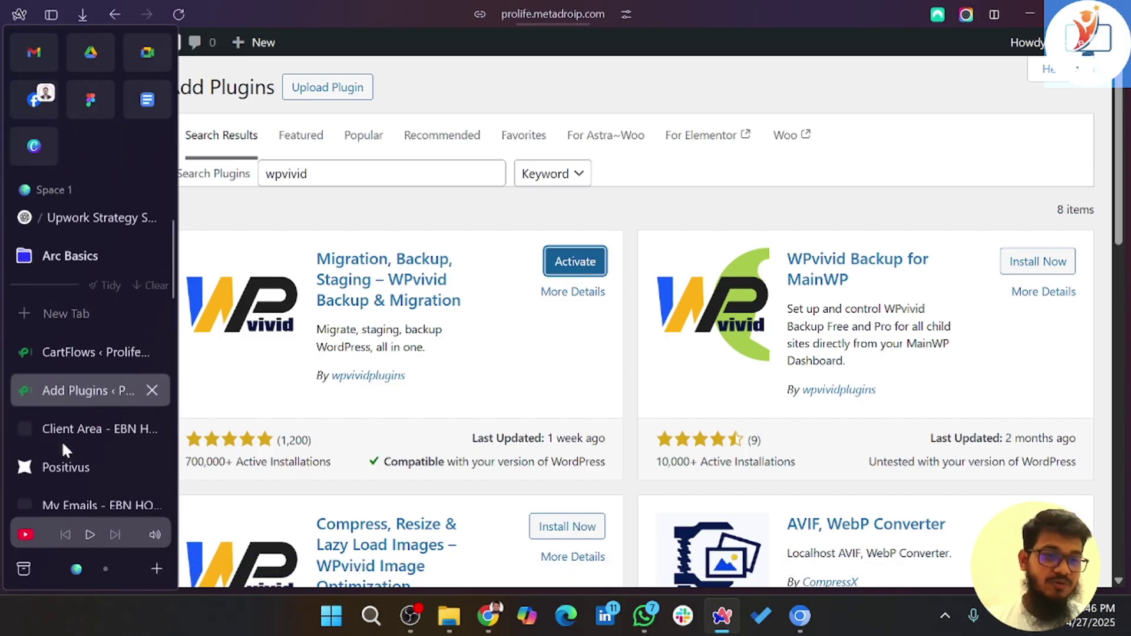
scroll(69, 462, "down", 10)
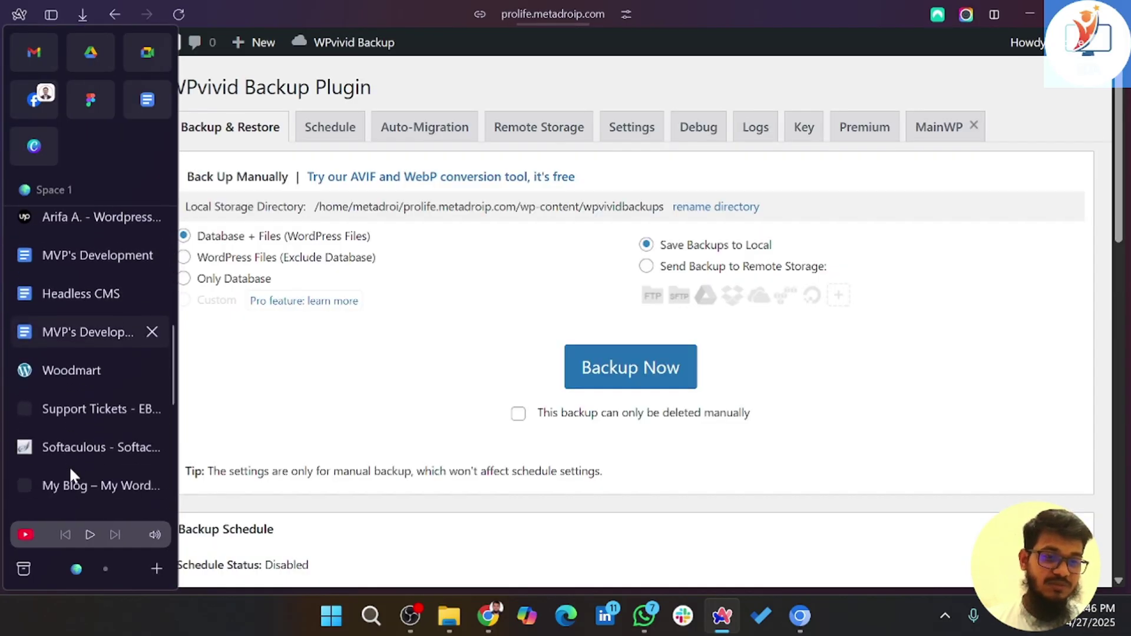
scroll(69, 465, "down", 1)
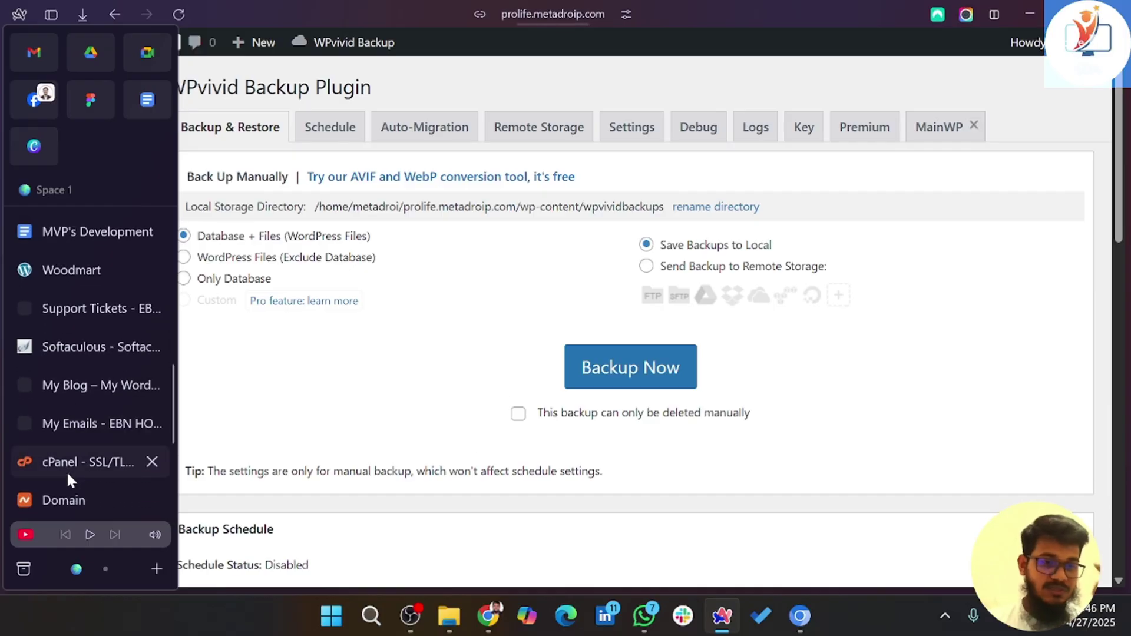
left_click(101, 349)
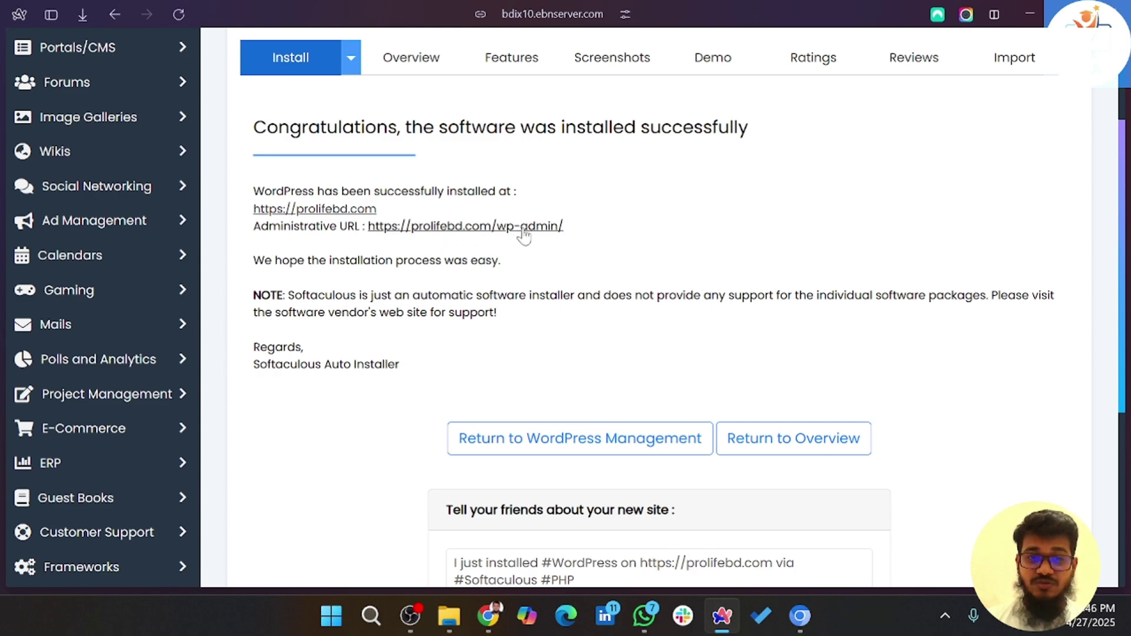
left_click(523, 230)
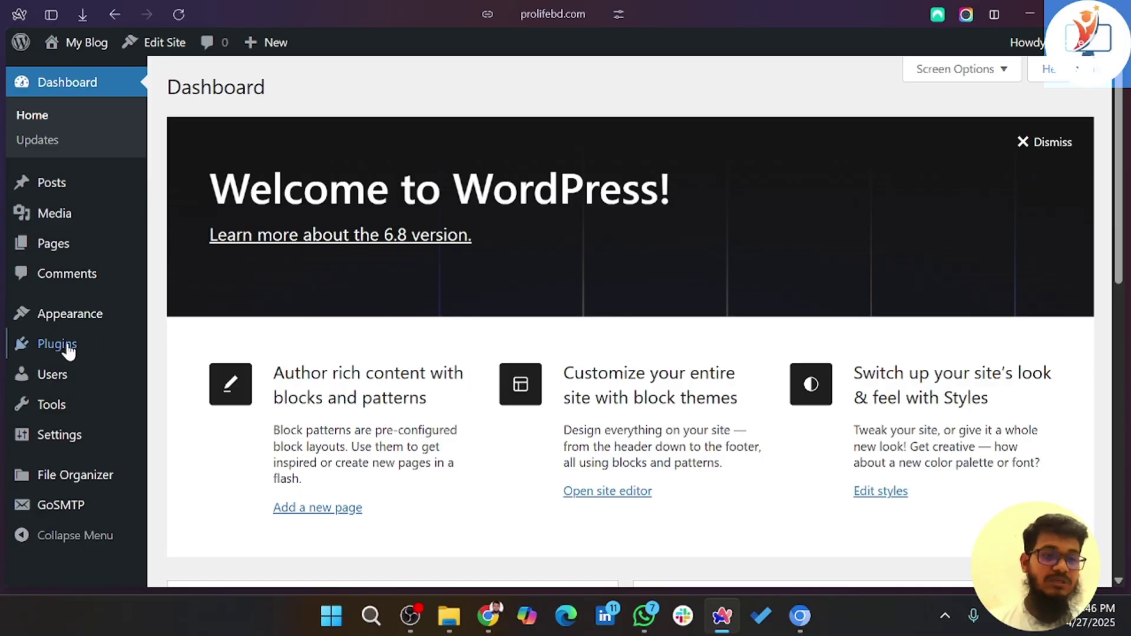
Step: On prolifebd.com, search 'wpvi' in Add Plugin, then install and activate WPvivid Backup & Migration
mouse_move(64, 353)
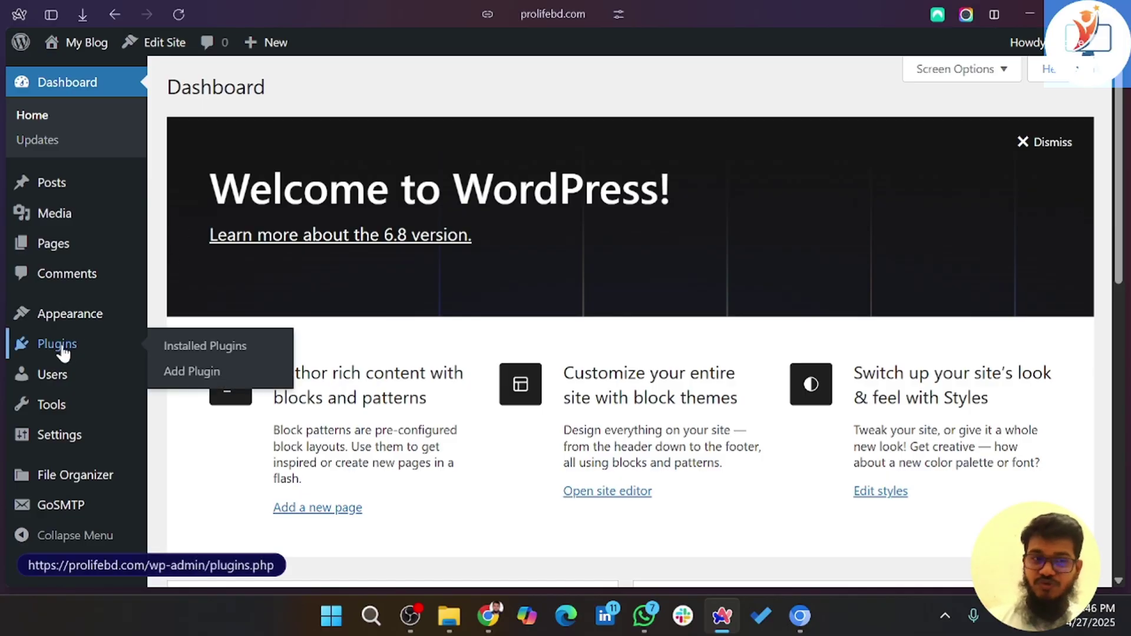
left_click(206, 368)
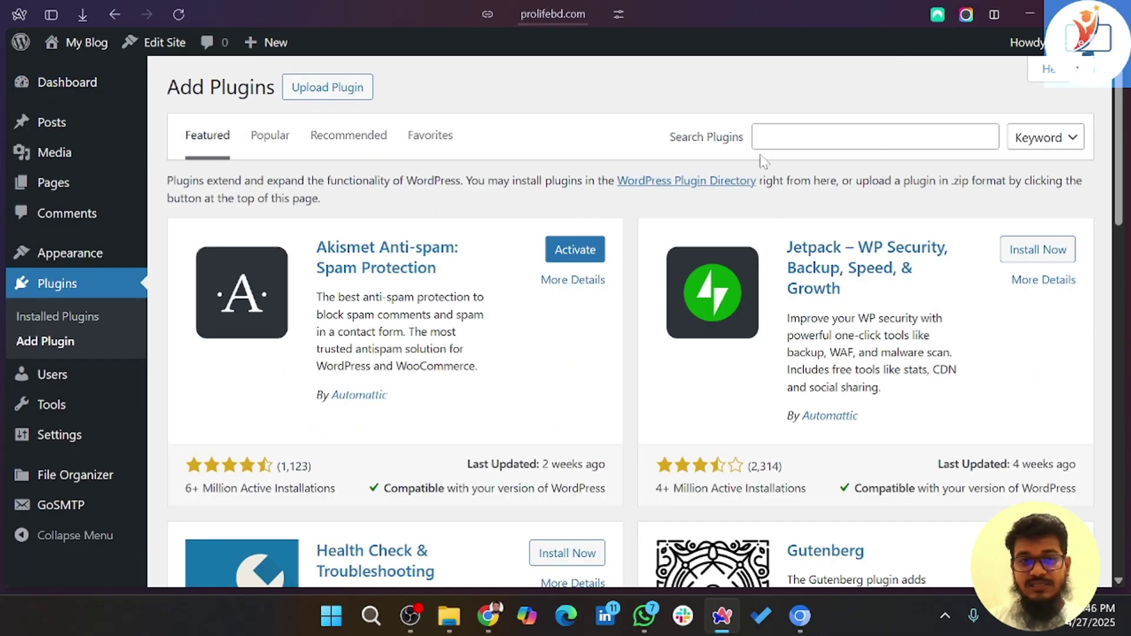
left_click(760, 137)
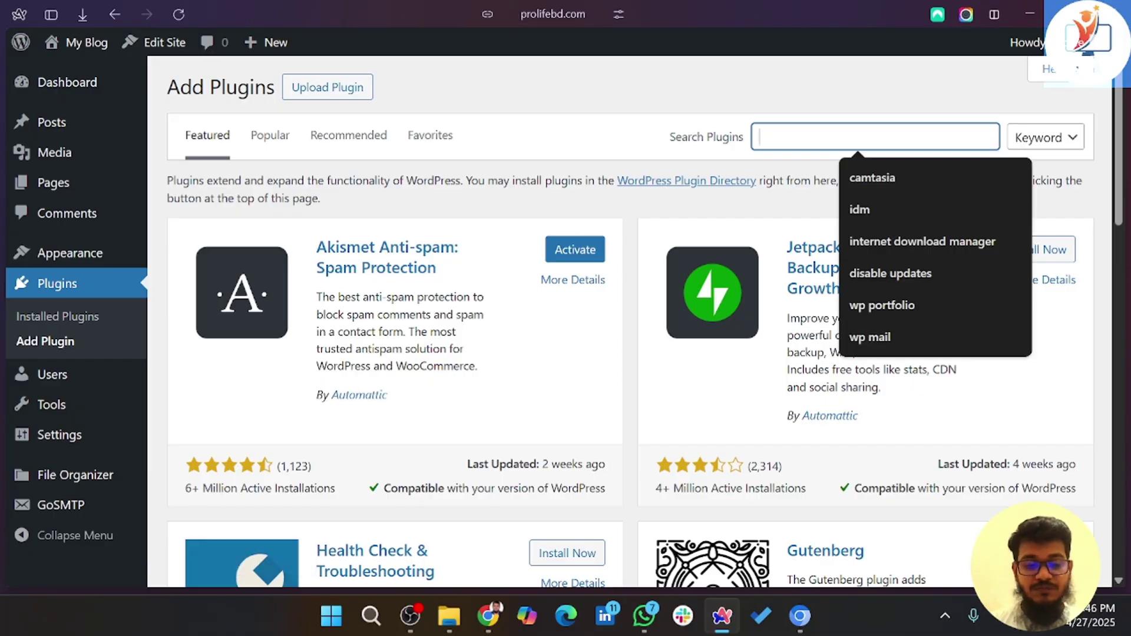
type("wpvivid")
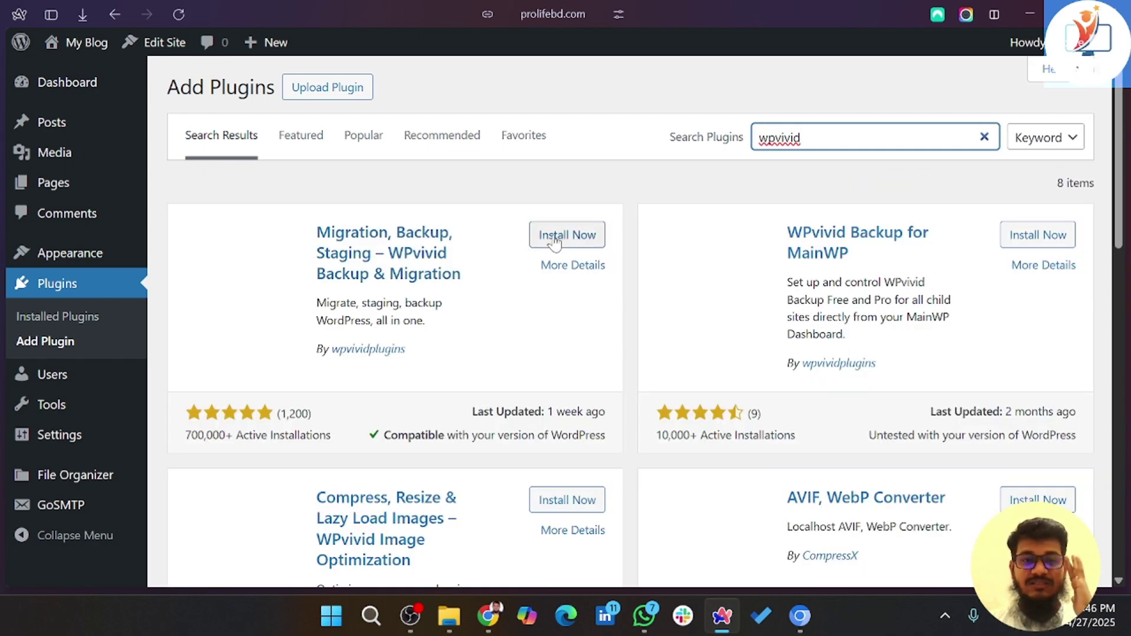
left_click(564, 236)
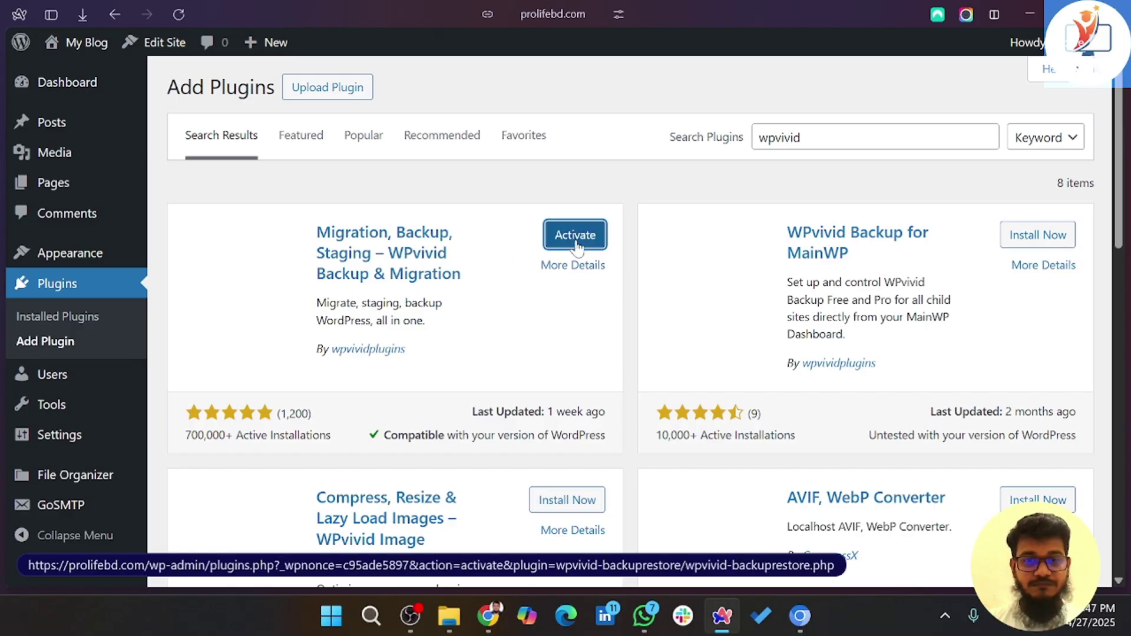
left_click(576, 242)
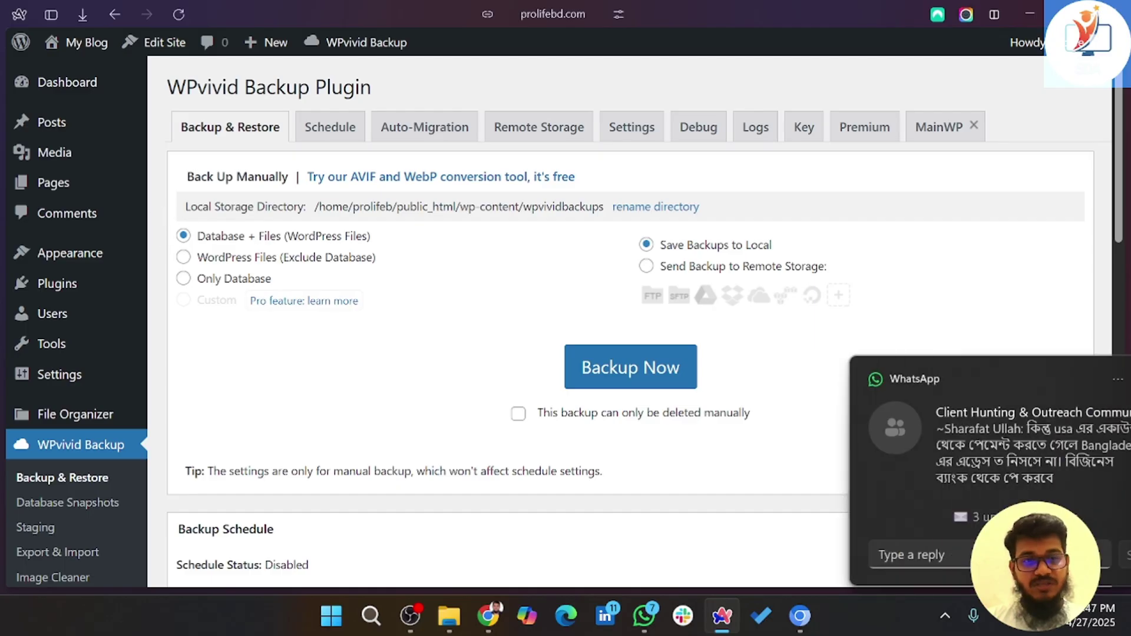
left_click(1095, 380)
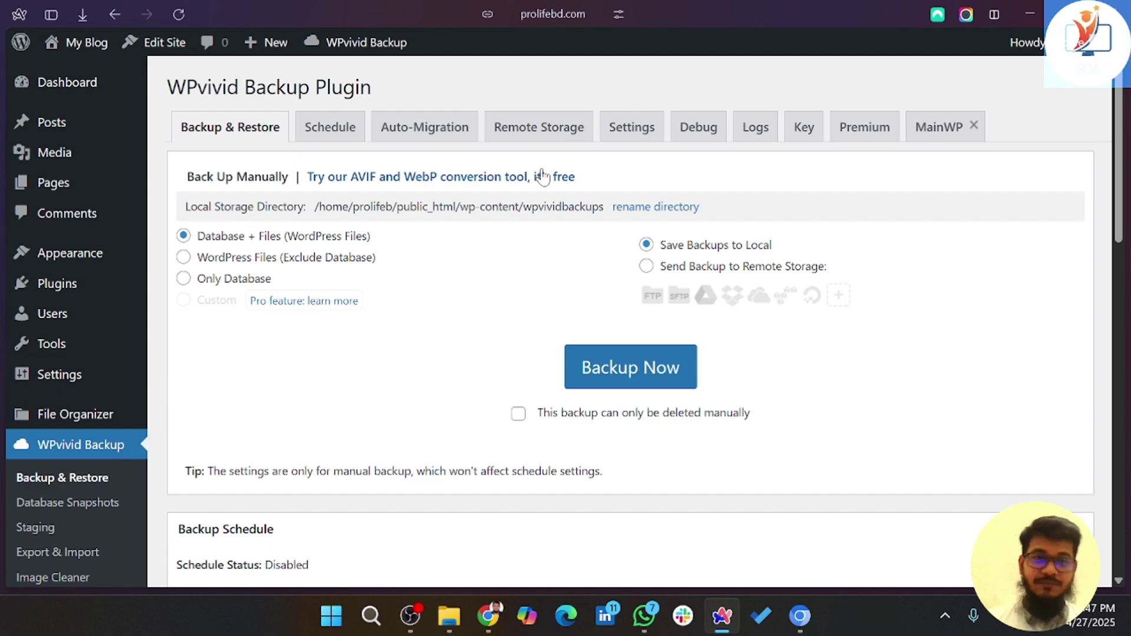
mouse_move(3, 259)
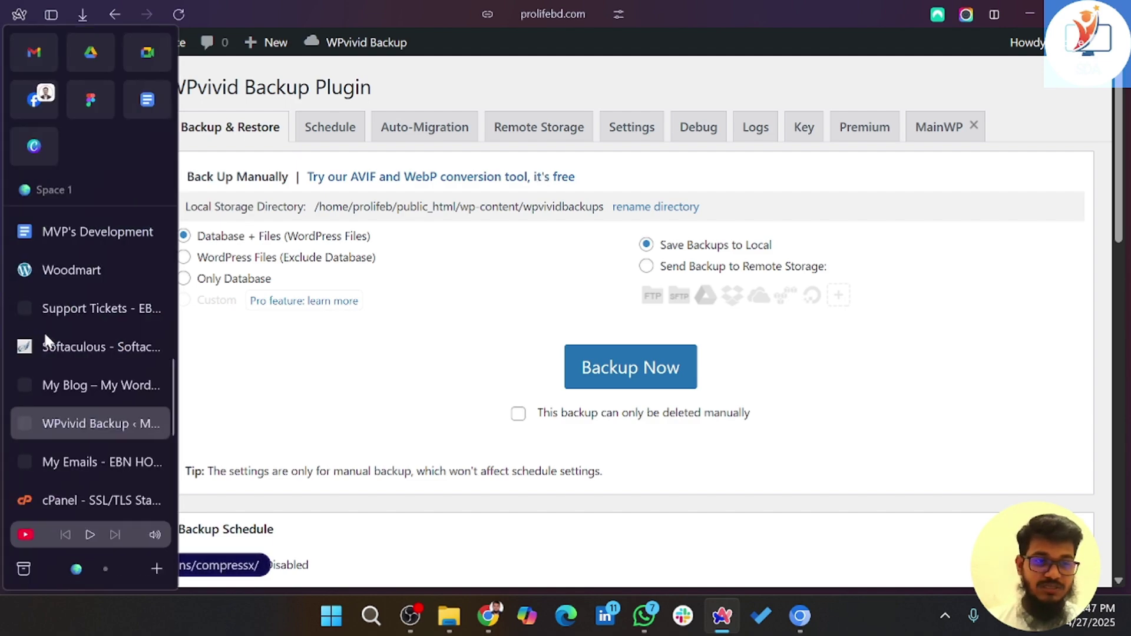
scroll(89, 458, "up", 5)
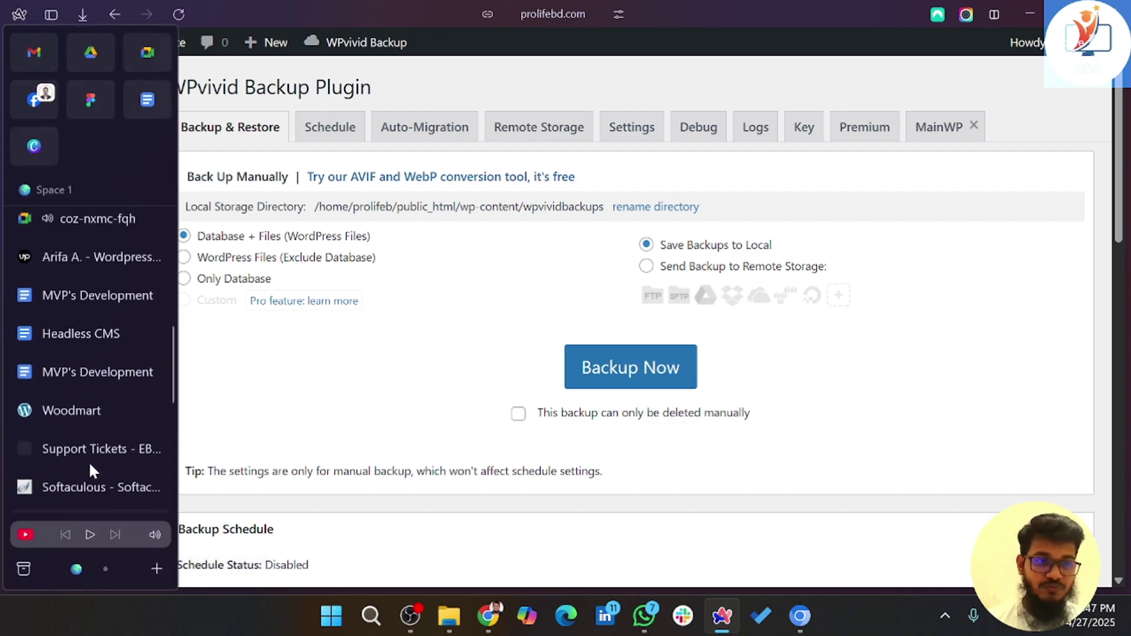
Step: Switch to the metadroip site's WPvivid Backup page from the browser sidebar
scroll(88, 461, "up", 6)
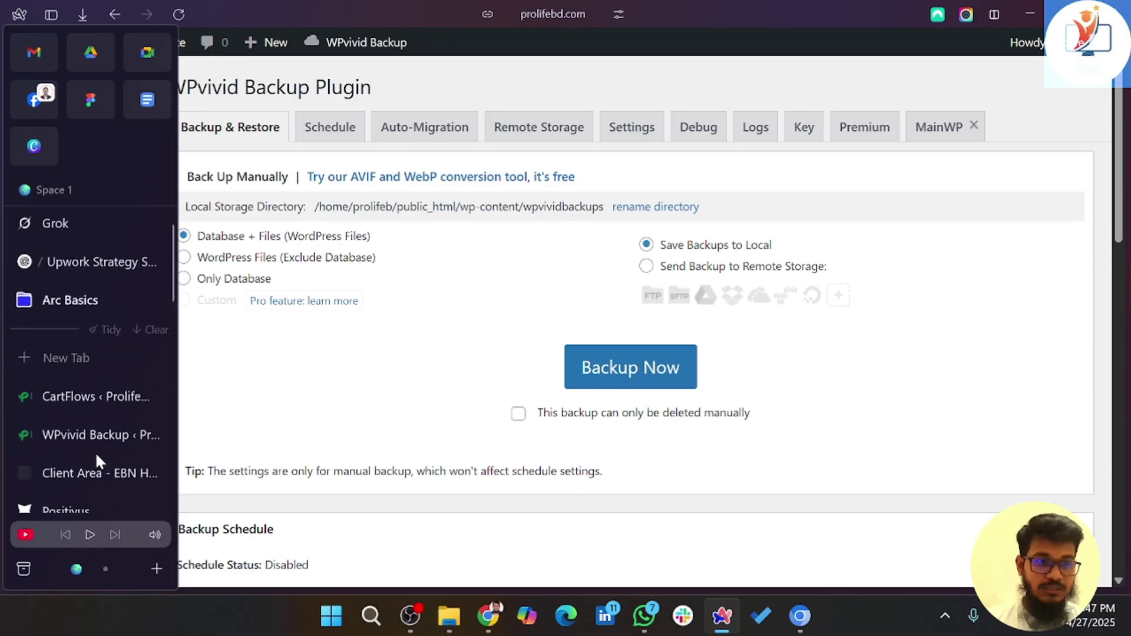
left_click(72, 395)
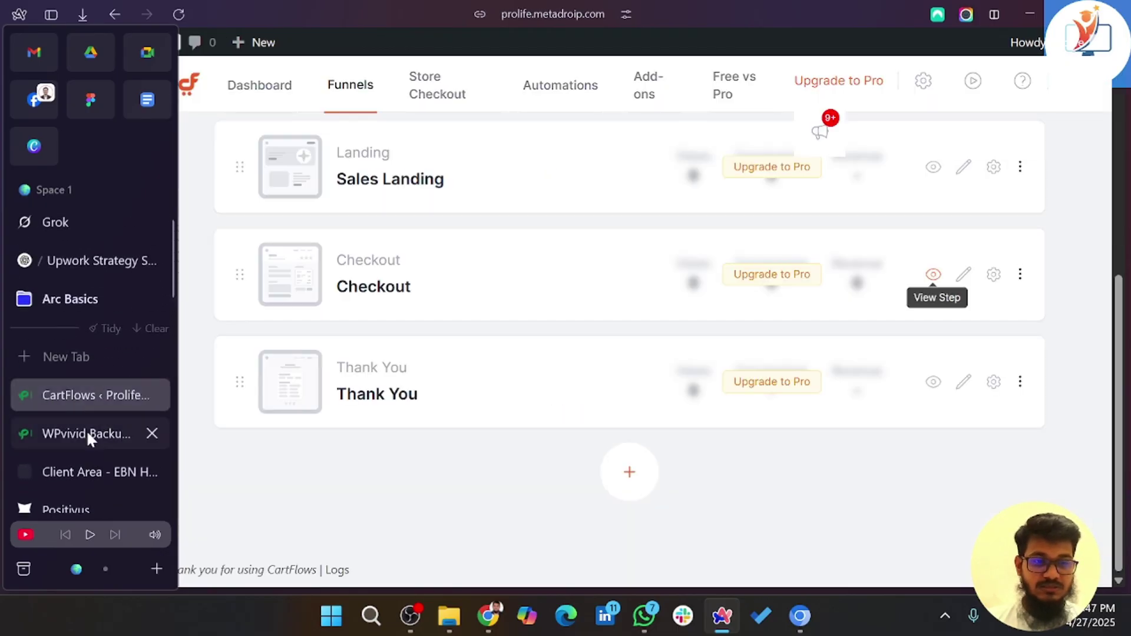
left_click(85, 431)
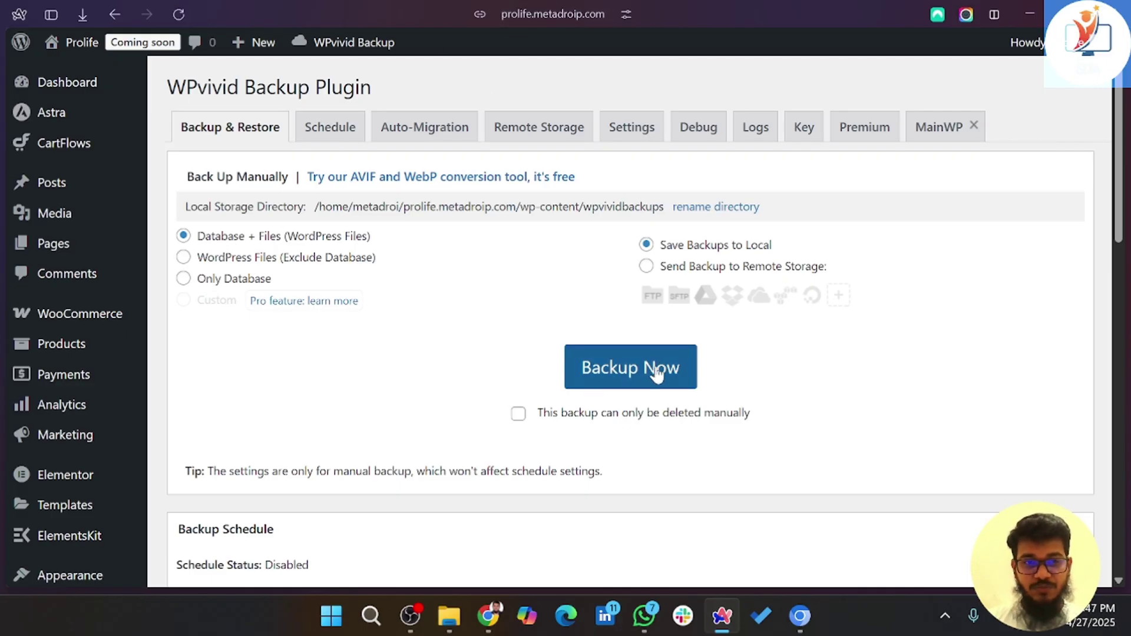
Step: Read the Backups tab notes: no previous backup yet and scheduled backups disabled
scroll(472, 338, "down", 3)
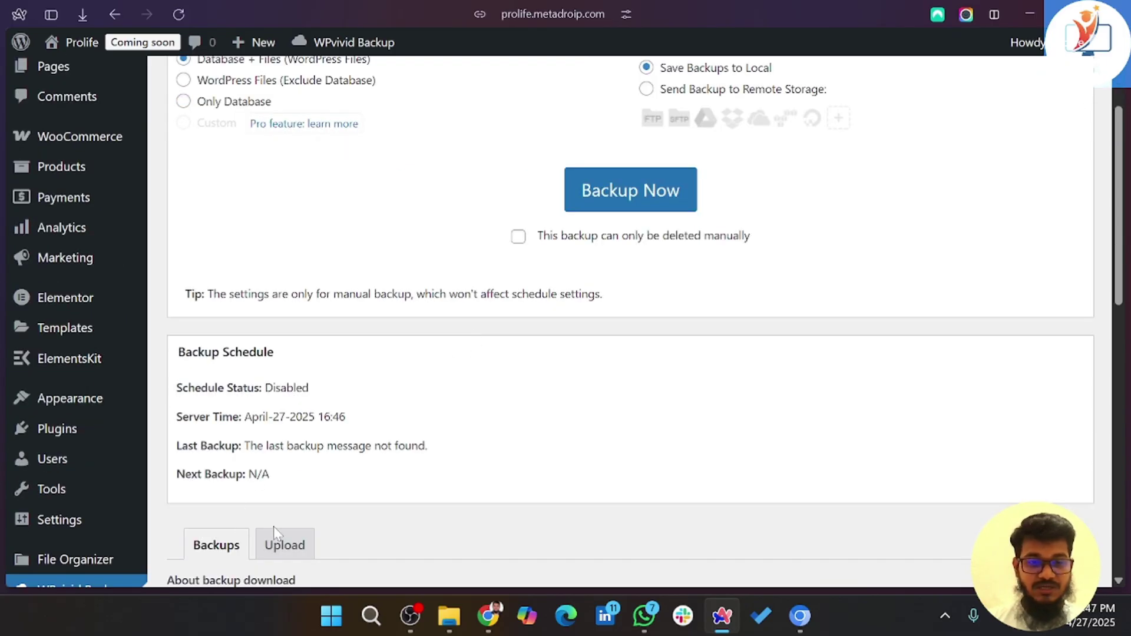
scroll(221, 559, "down", 3)
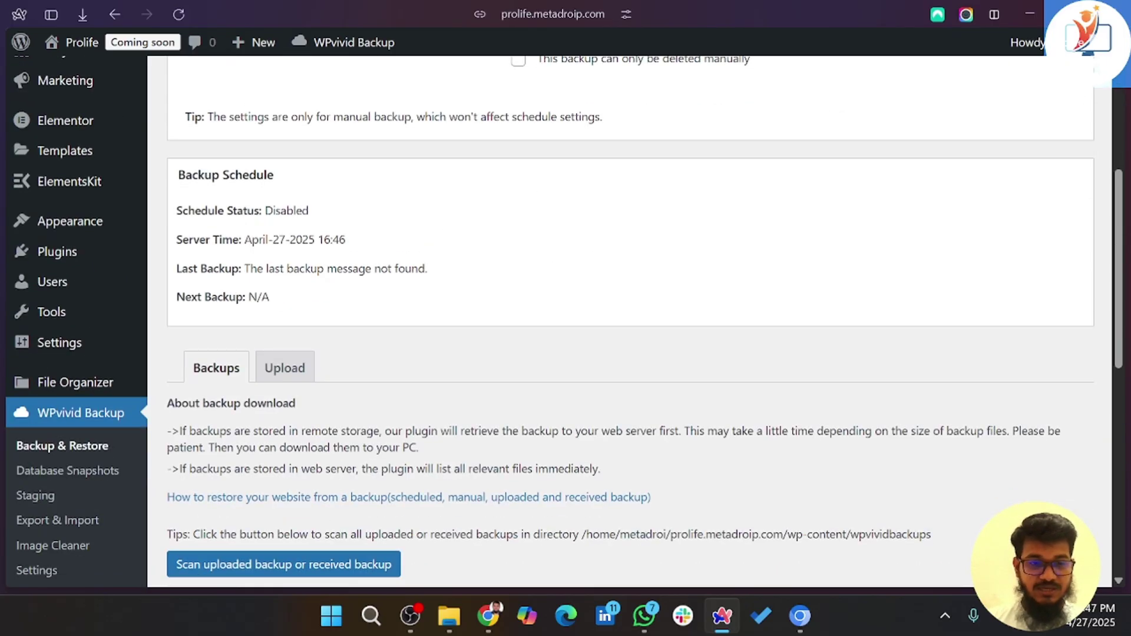
left_click_drag(200, 403, 509, 469)
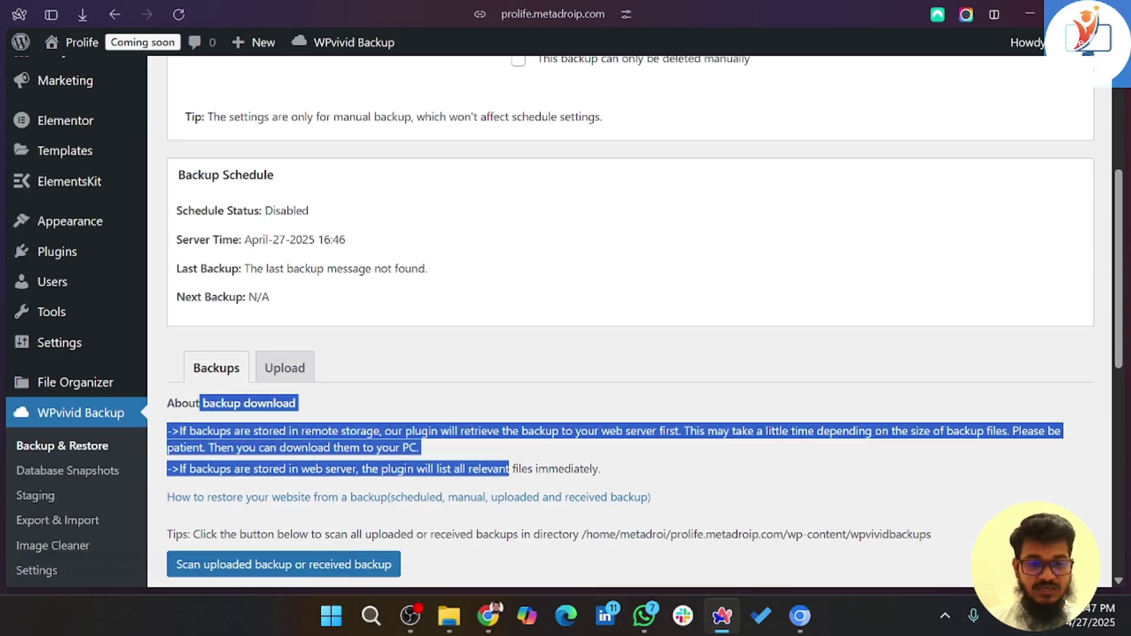
left_click(501, 455)
mouse_move(1, 422)
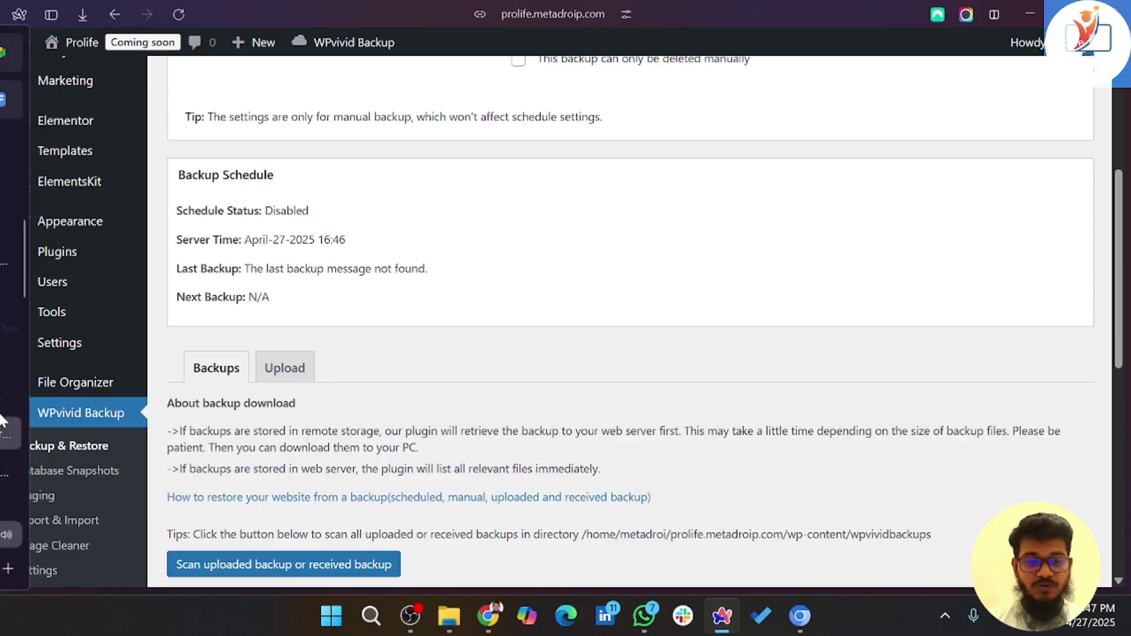
scroll(61, 460, "down", 2)
scroll(59, 454, "down", 4)
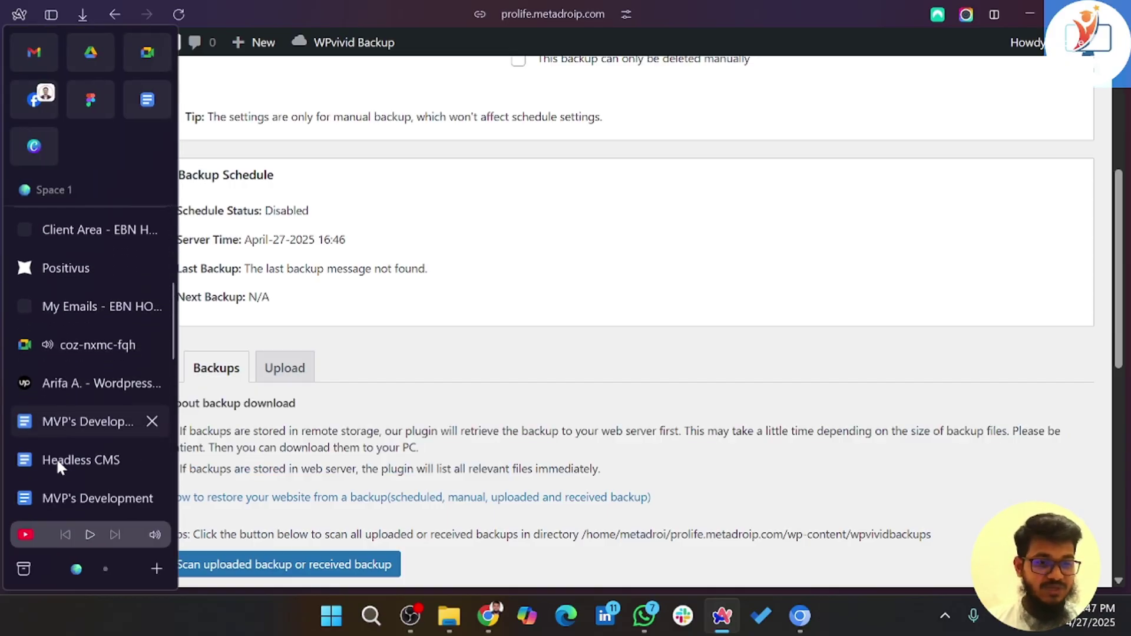
scroll(80, 480, "down", 3)
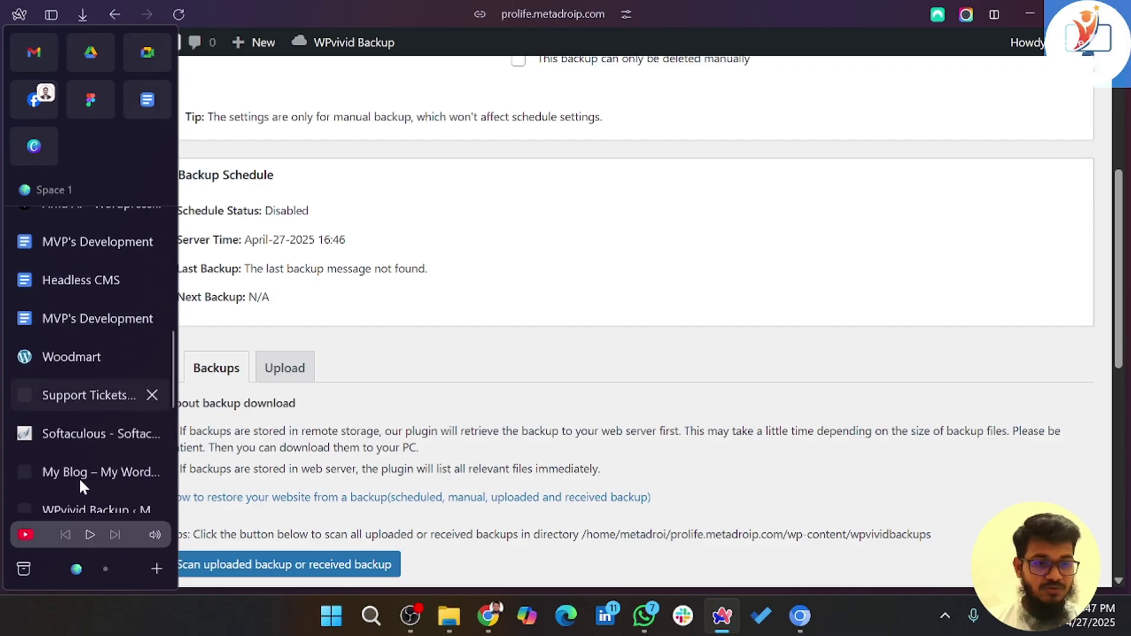
Step: Switch to prolifebd.com's WPvivid Backup page and look over the Upload tab's drop area
left_click(77, 455)
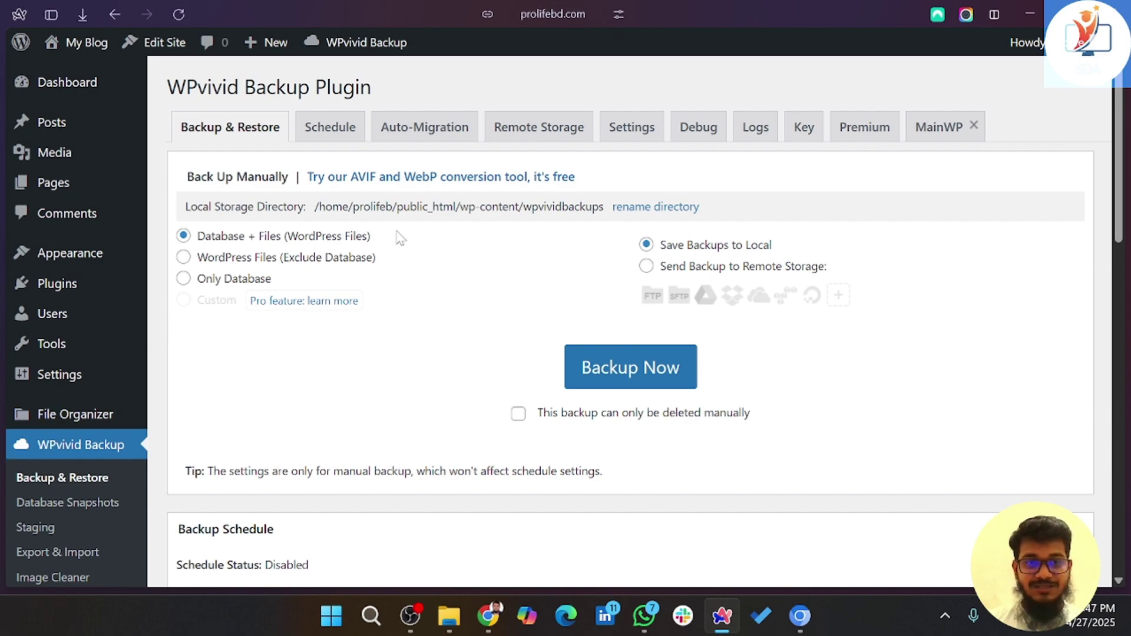
scroll(377, 392, "down", 5)
left_click(280, 449)
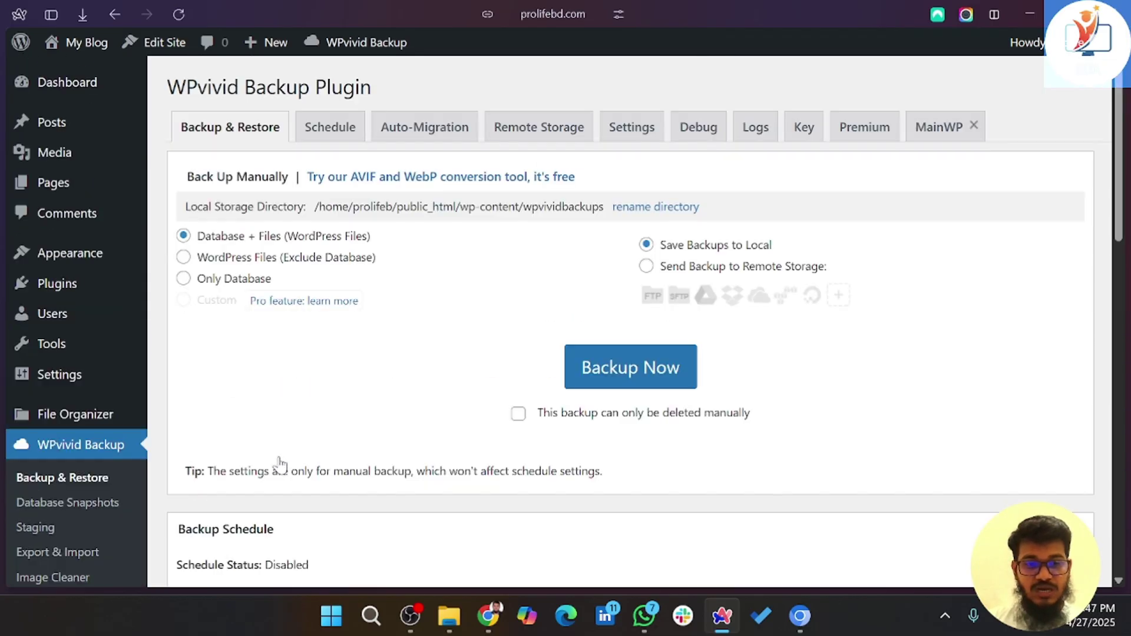
scroll(436, 391, "down", 6)
scroll(632, 508, "down", 4)
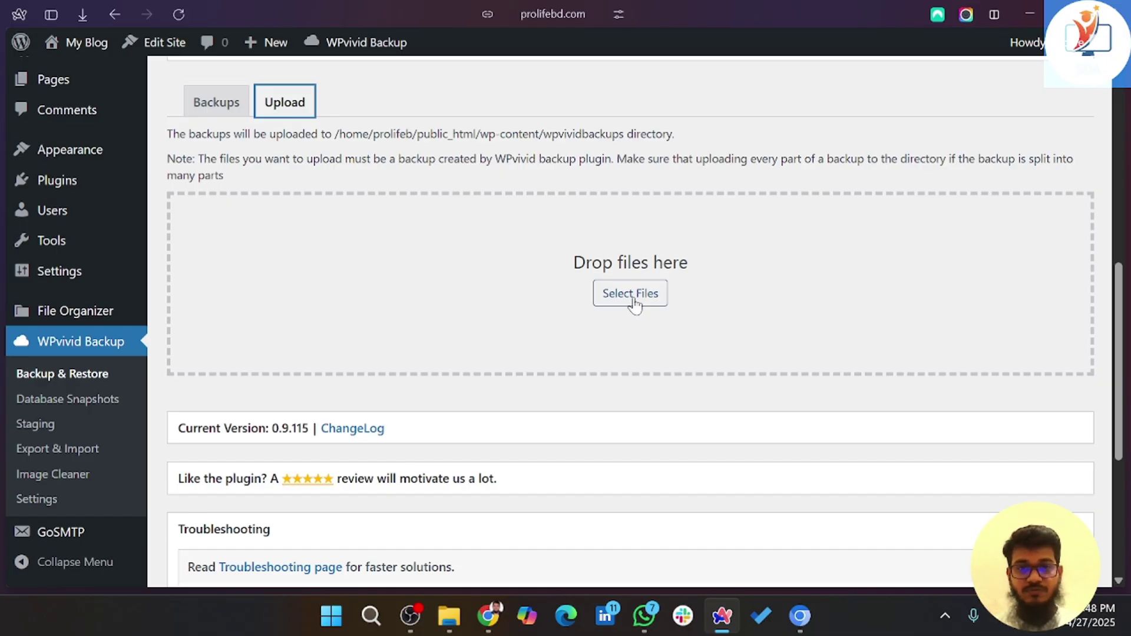
scroll(634, 305, "down", 5)
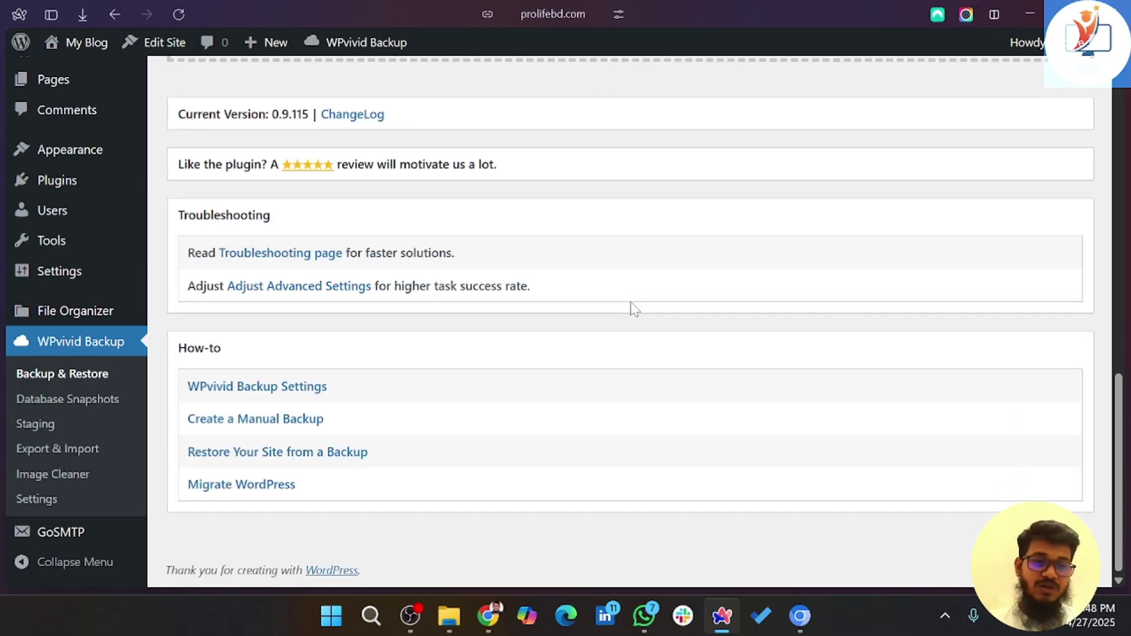
scroll(634, 306, "up", 6)
scroll(635, 305, "up", 7)
scroll(330, 354, "down", 4)
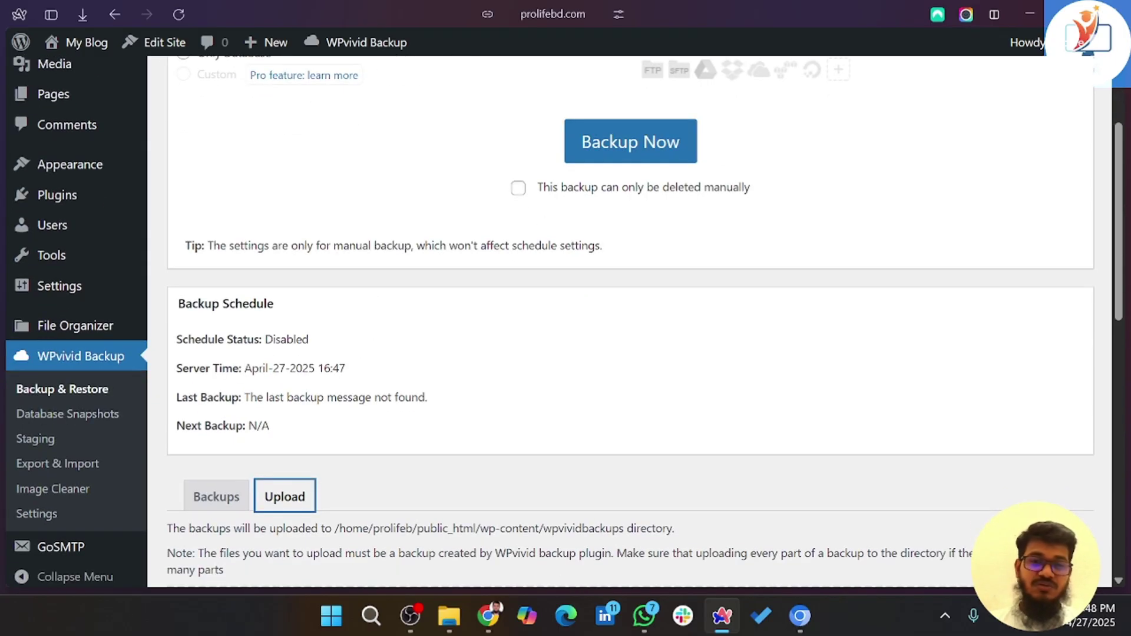
Step: Return to the Backups tab, which lists no backups in wp-content/wpvividbackups
left_click(217, 323)
scroll(223, 327, "up", 7)
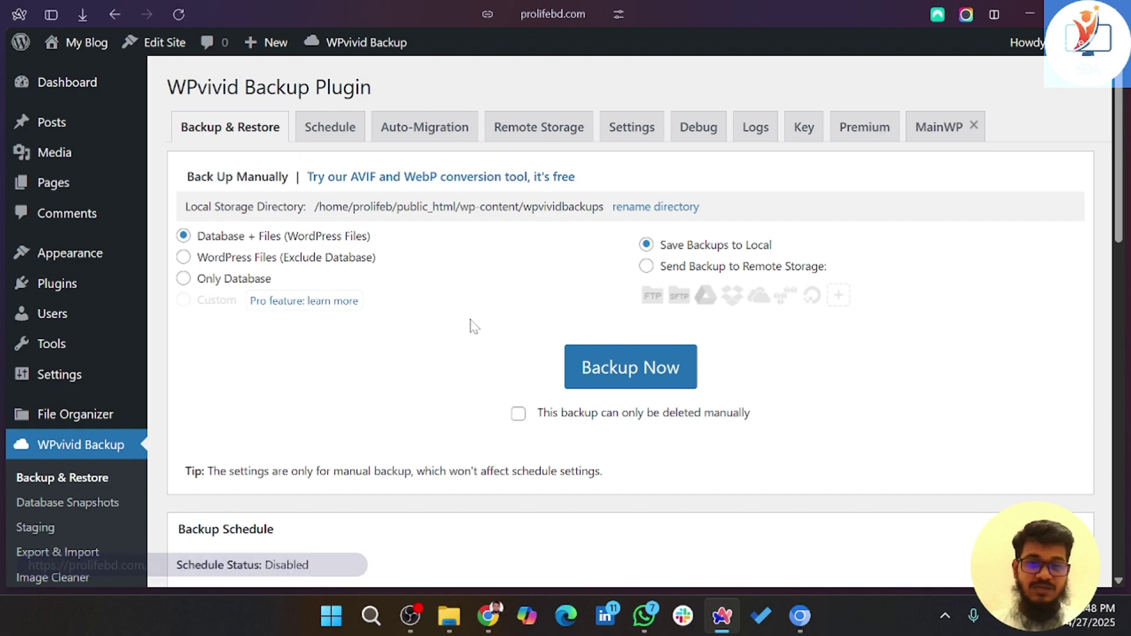
scroll(301, 401, "down", 4)
scroll(356, 469, "down", 3)
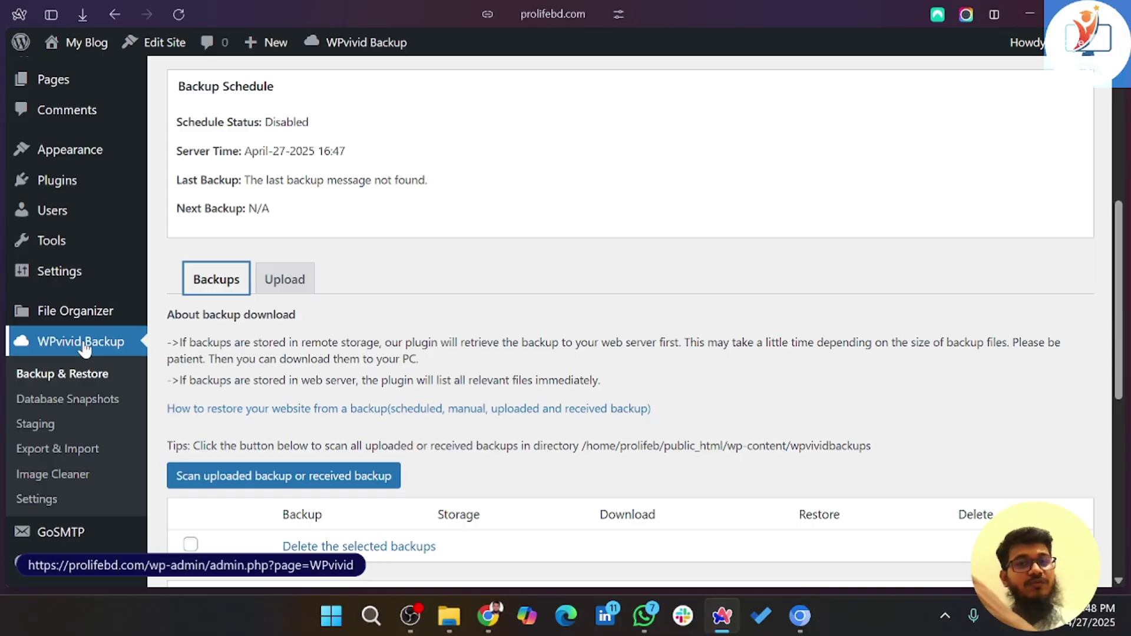
mouse_move(6, 365)
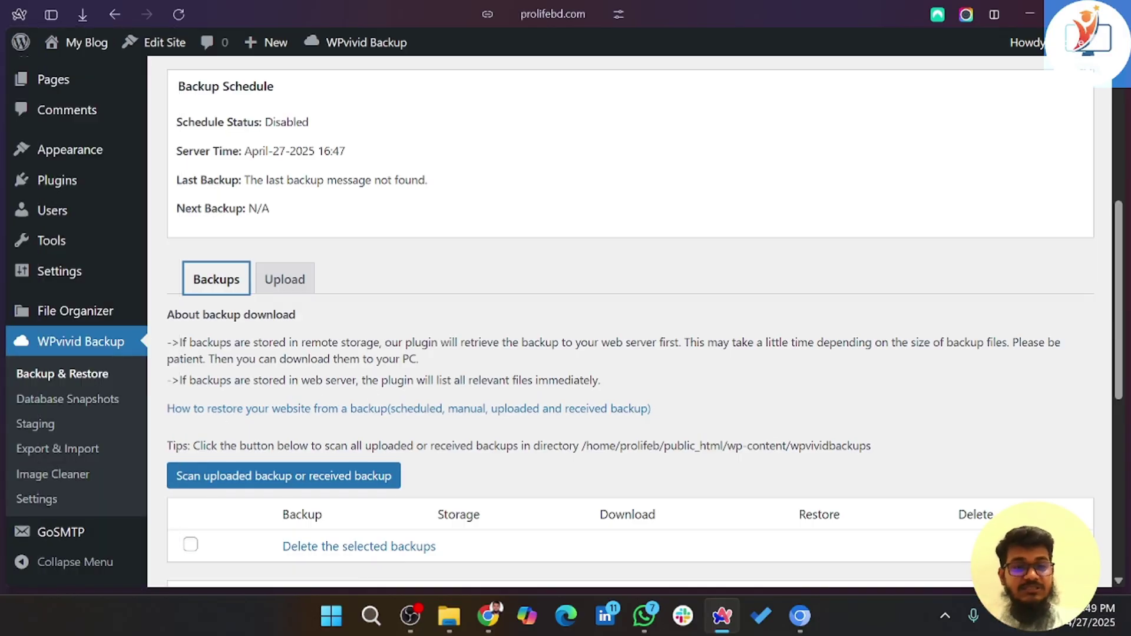
scroll(403, 394, "down", 3)
scroll(402, 394, "down", 1)
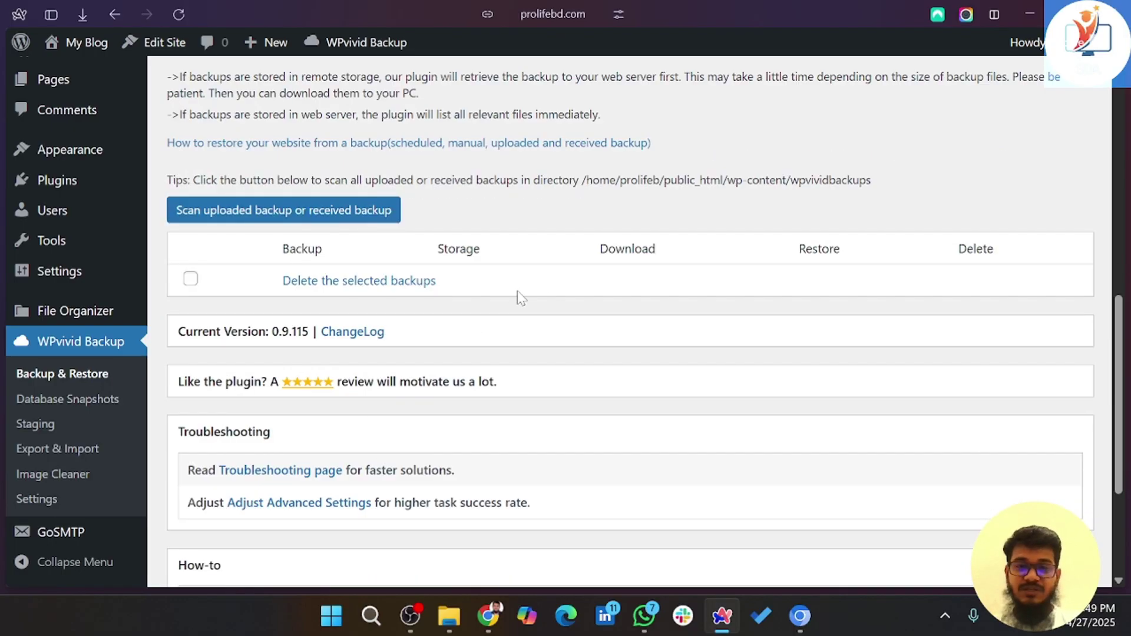
left_click(456, 626)
left_click(457, 626)
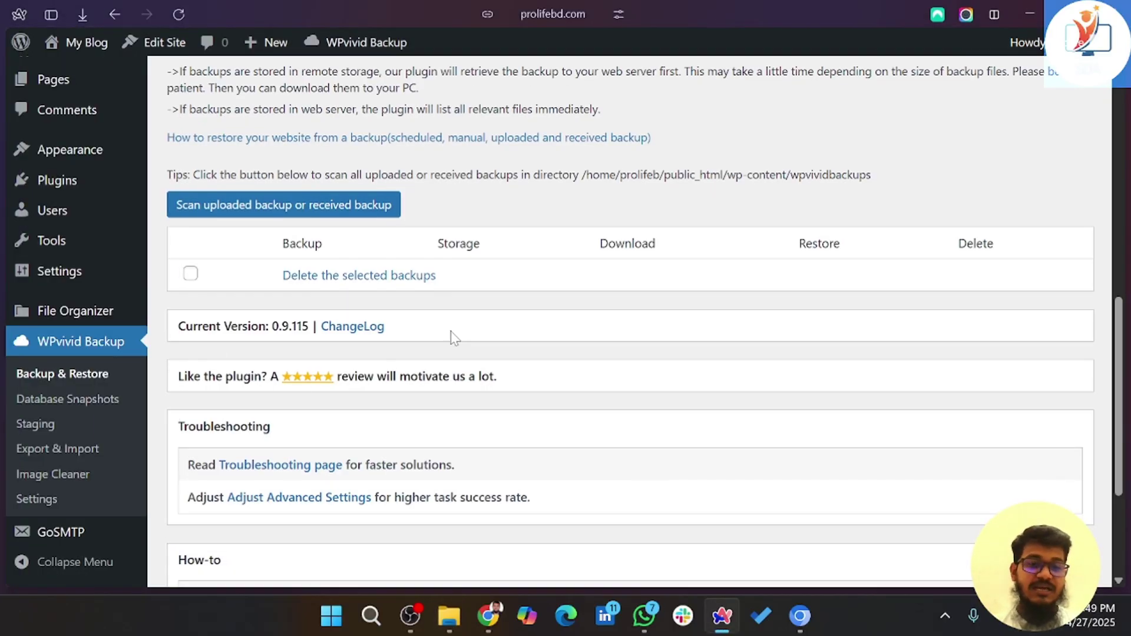
scroll(453, 336, "down", 1)
scroll(454, 336, "up", 4)
Step: On the Upload tab, open the Select Files picker and cancel without choosing a backup
left_click(285, 190)
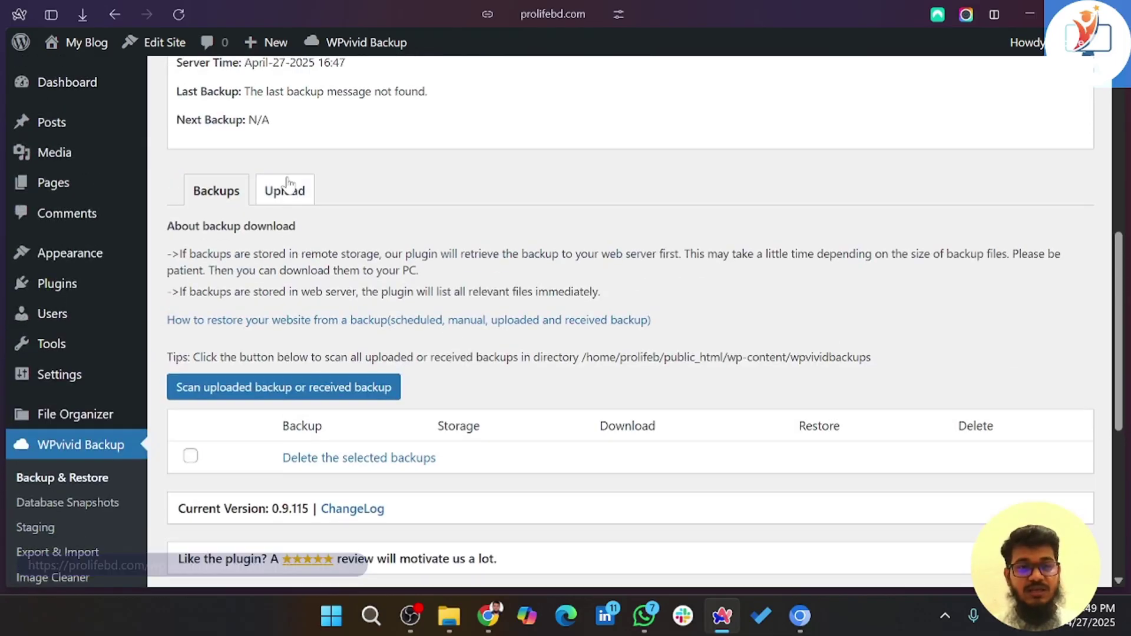
scroll(412, 333, "down", 7)
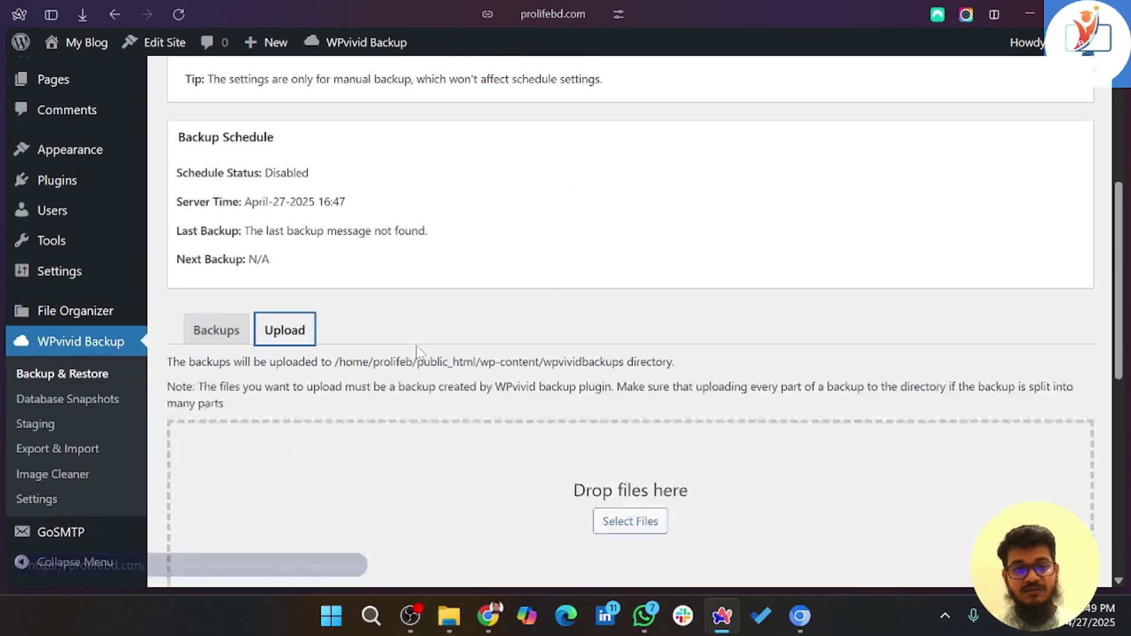
left_click(634, 470)
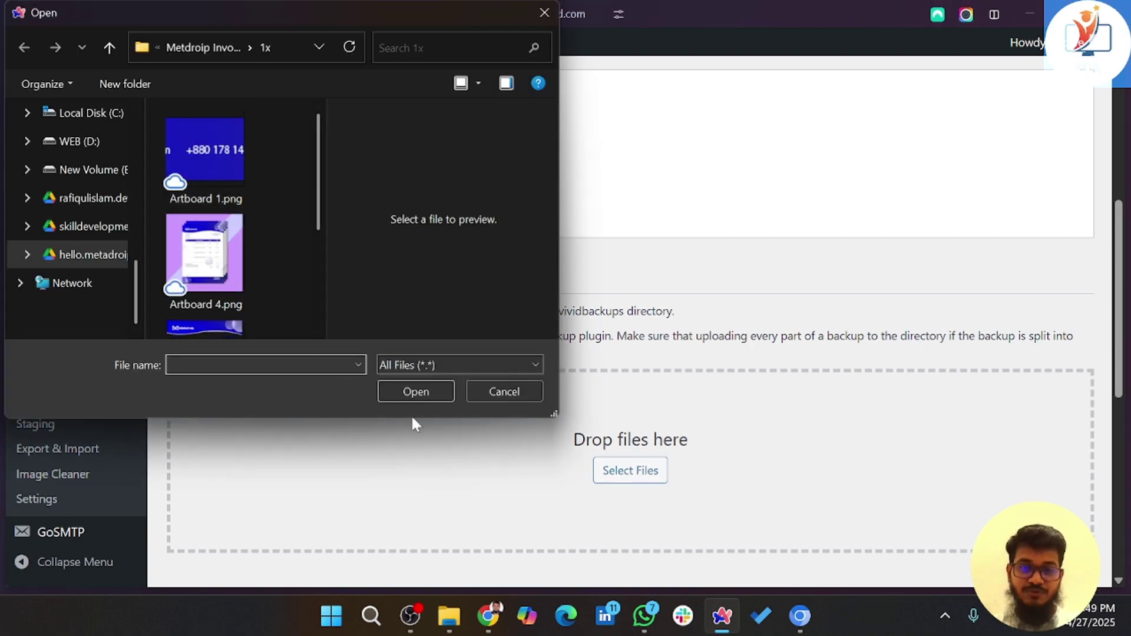
left_click(490, 391)
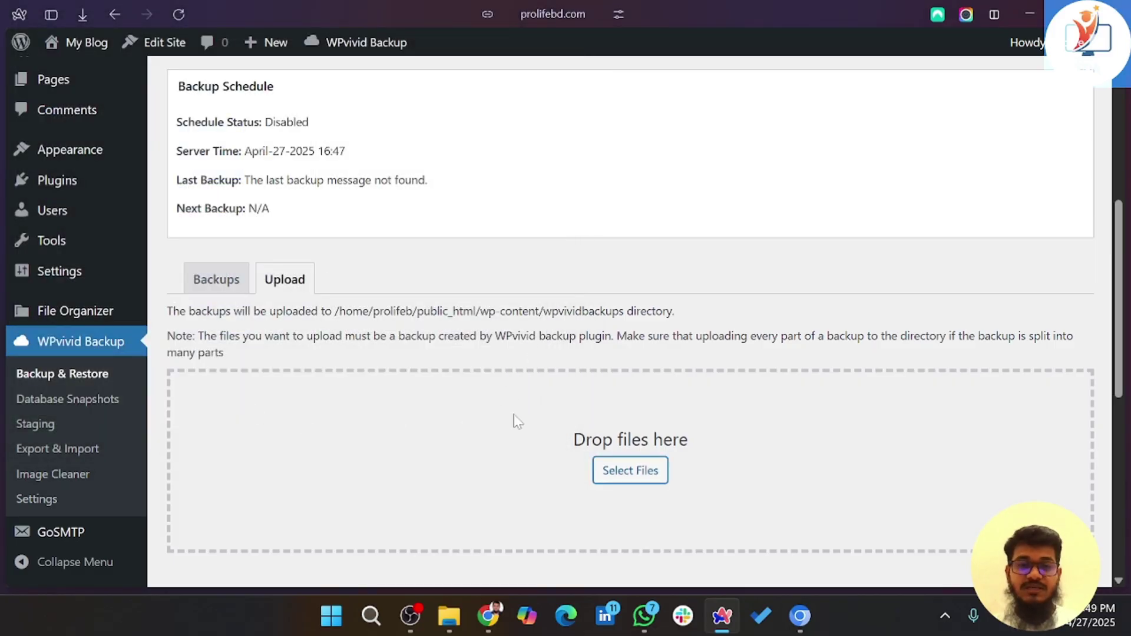
Step: Visit the new site's My Blog front end showing the 'Hello world!' post
scroll(530, 425, "down", 5)
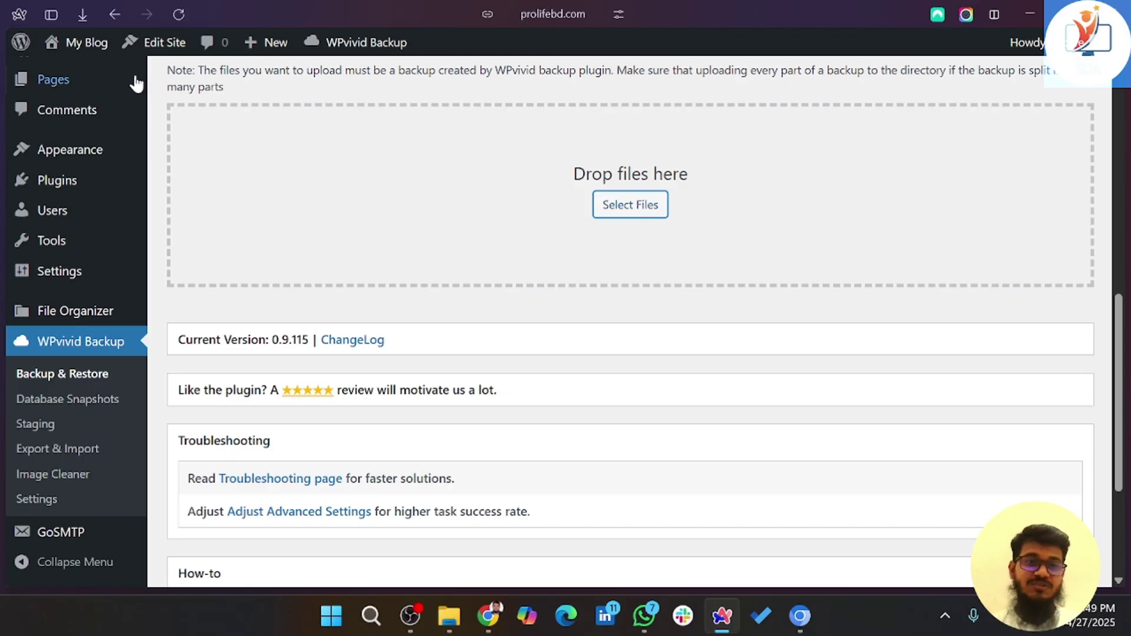
mouse_move(87, 43)
left_click(90, 74)
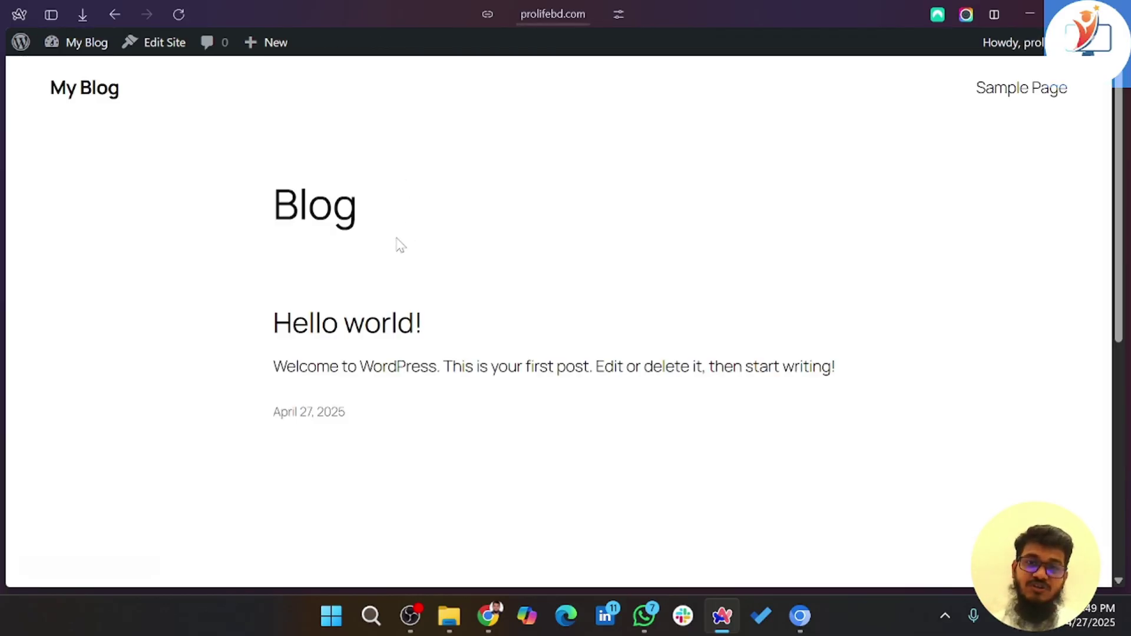